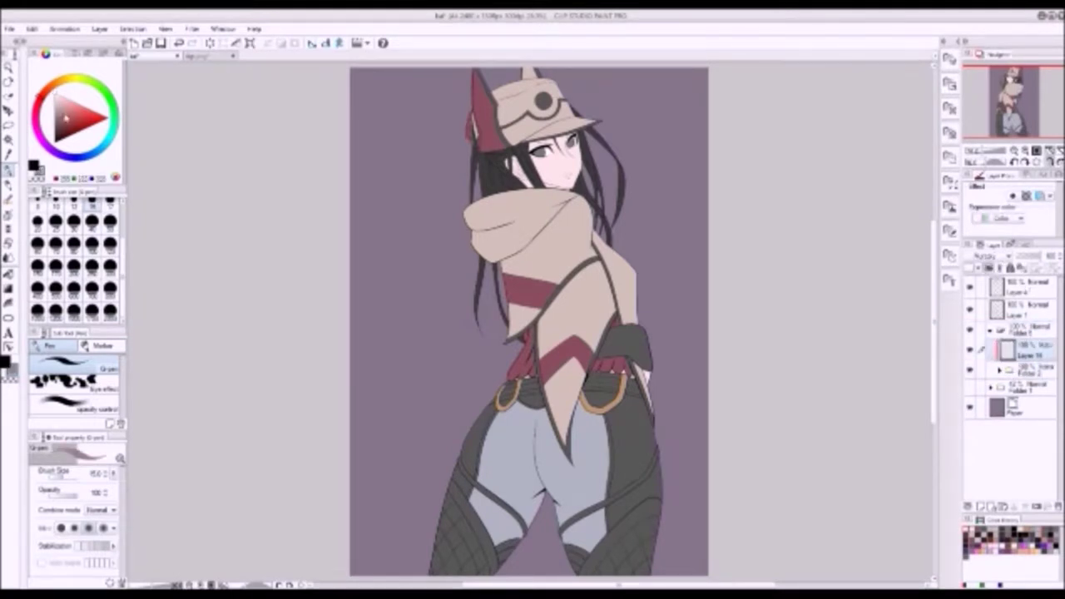
- Shade the pointed hanging cloak panel and the upper cloak with a purple foreground-to-transparent gradient on the Multiply layer
key("g")
key("w")
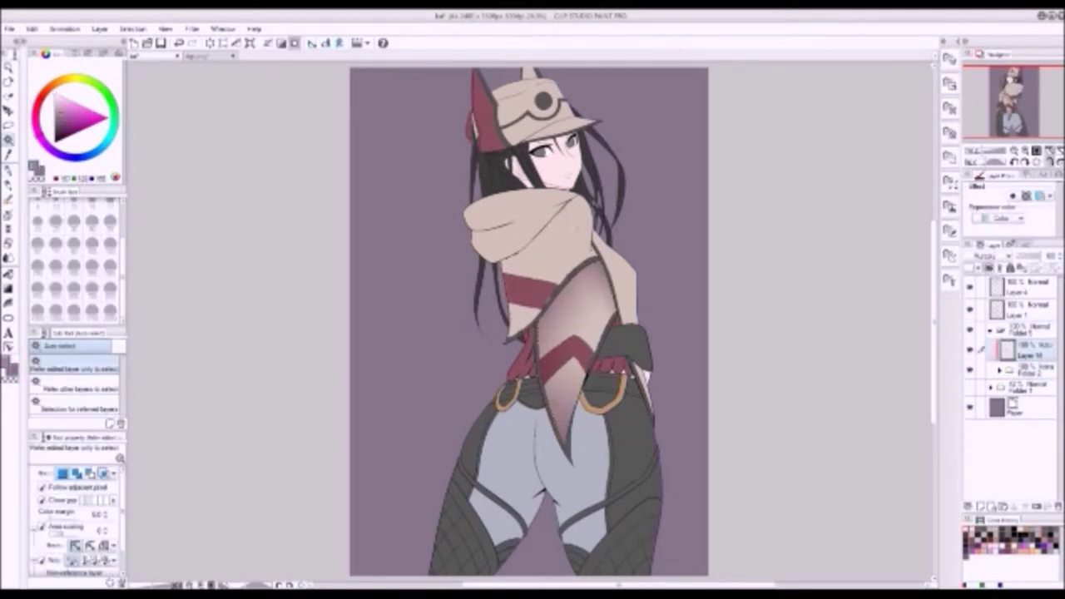
key("g")
key("w")
key("g")
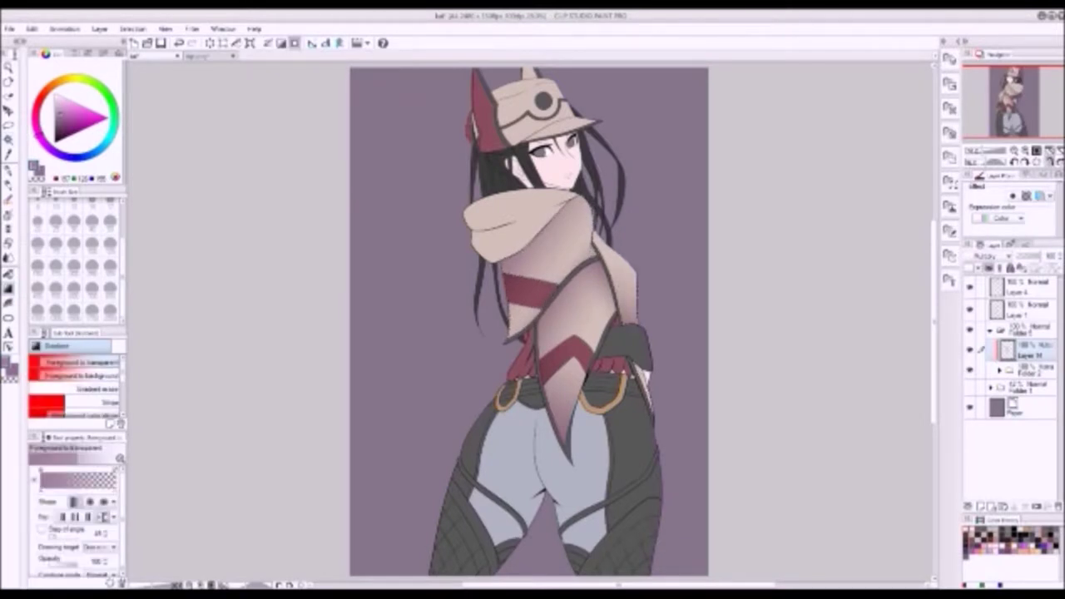
- Apply the purple gradient shadow to the dark cuff and the sleeve of the arm behind the back
key("w")
key("g")
key("w")
key("g")
key("w")
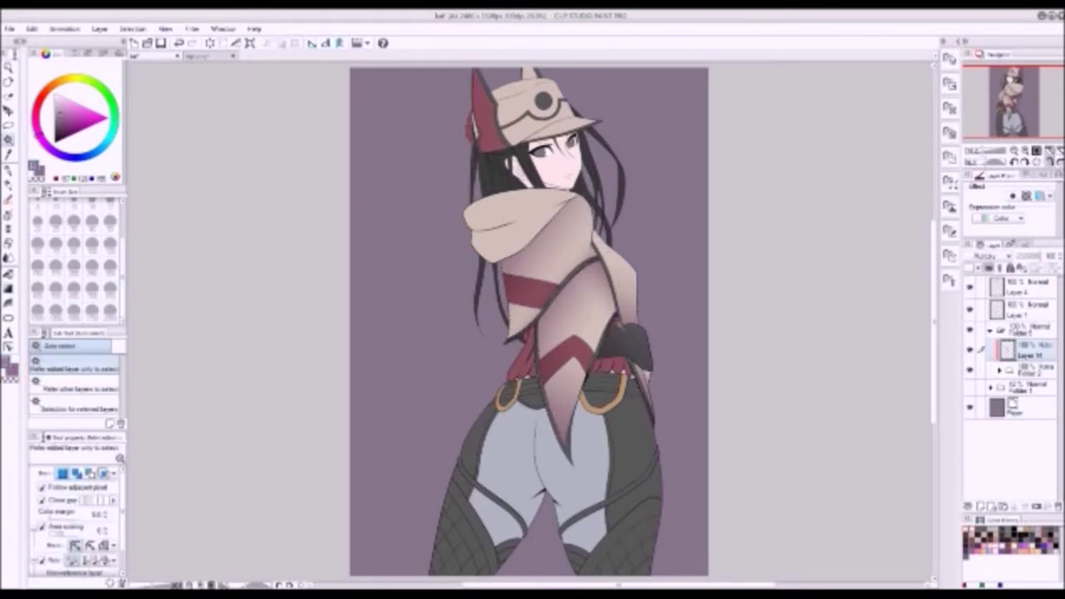
- Shade the hood, the red cloak stripes and the red shirt with purple gradients
key("g")
key("w")
key("g")
key("w")
key("g")
- Fill small unshaded areas around the red shirt hem with the shadow colour, referring to other layers
key("g")
scroll(528, 391, "up", 5)
key("g")
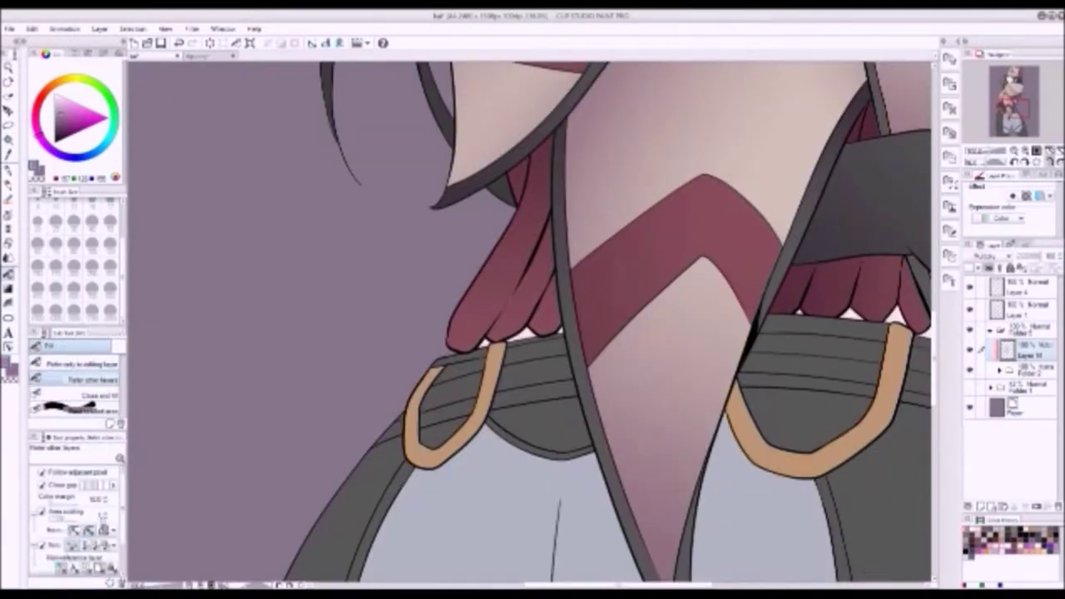
left_click_drag(811, 314, 547, 295)
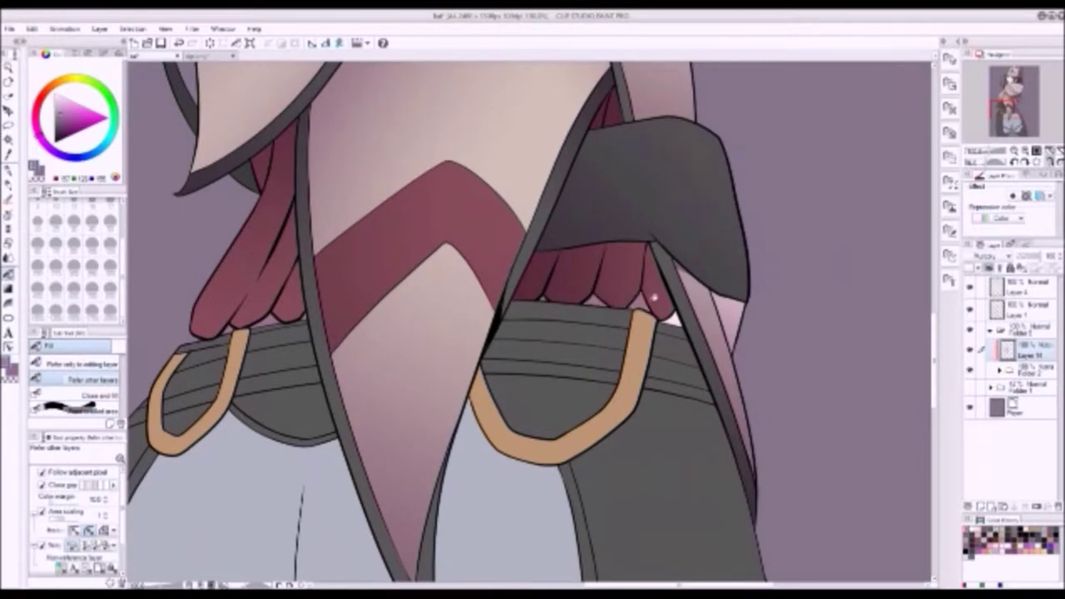
scroll(654, 297, "down", 2)
key("g")
key("ctrl+0")
key("g")
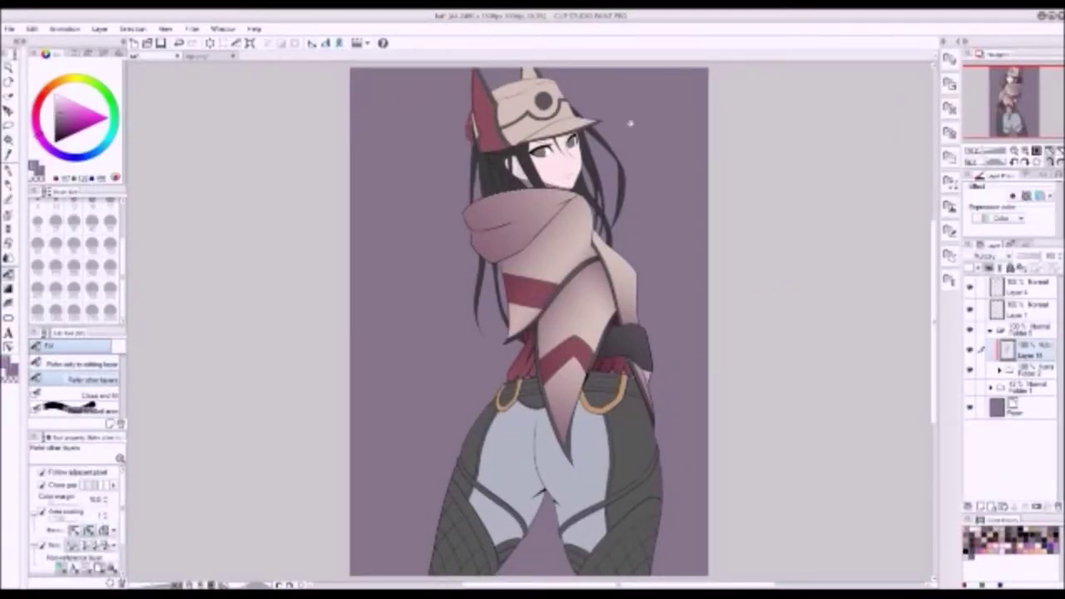
- Select the quilted lower part of the character's left-hand trouser leg and shade it with a gradient
key("w")
scroll(486, 403, "down", 3)
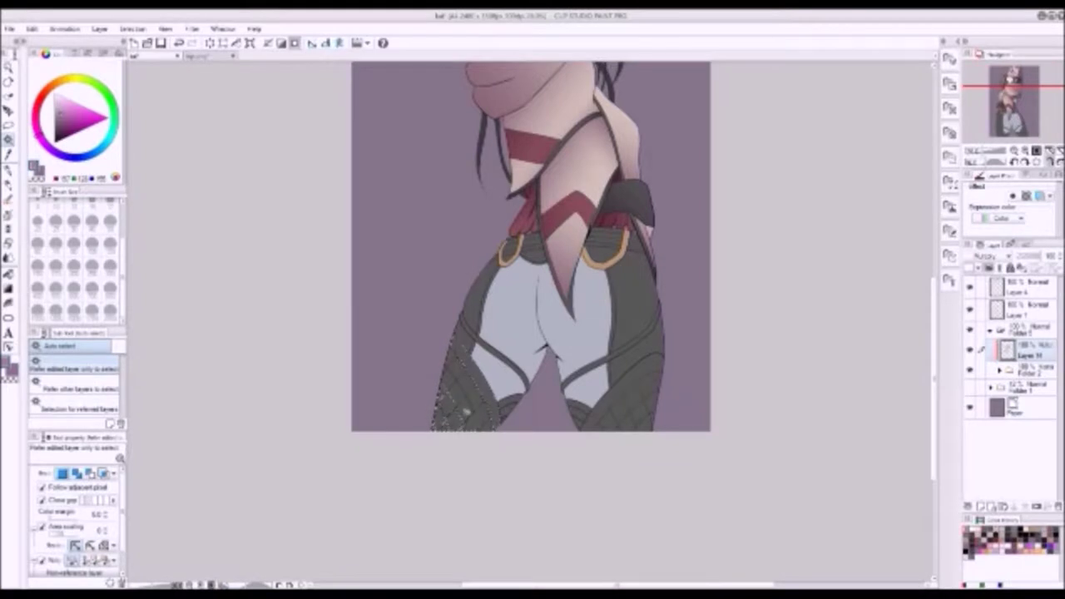
key("g")
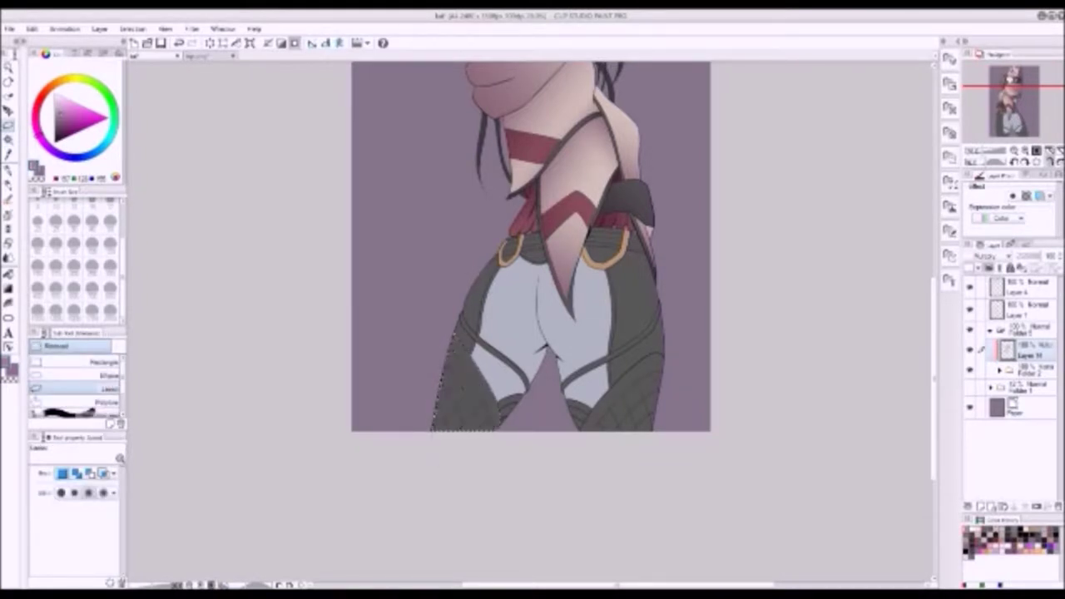
key("g")
- Select the matching quilted area on the other trouser leg and shade it with a gradient
key("w")
key("g")
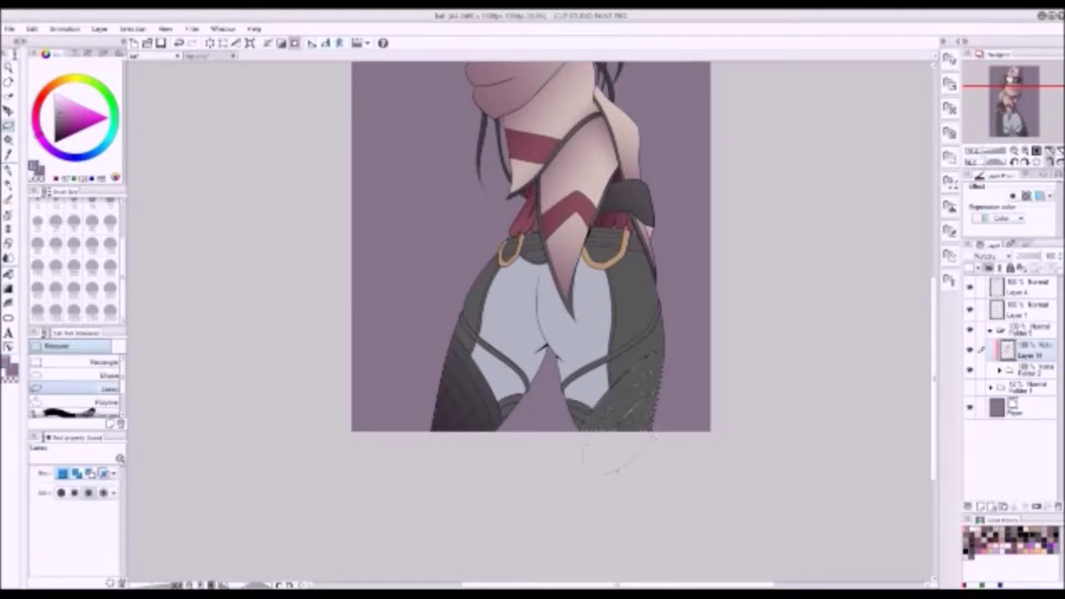
left_click_drag(657, 367, 607, 420)
key("w")
key("g")
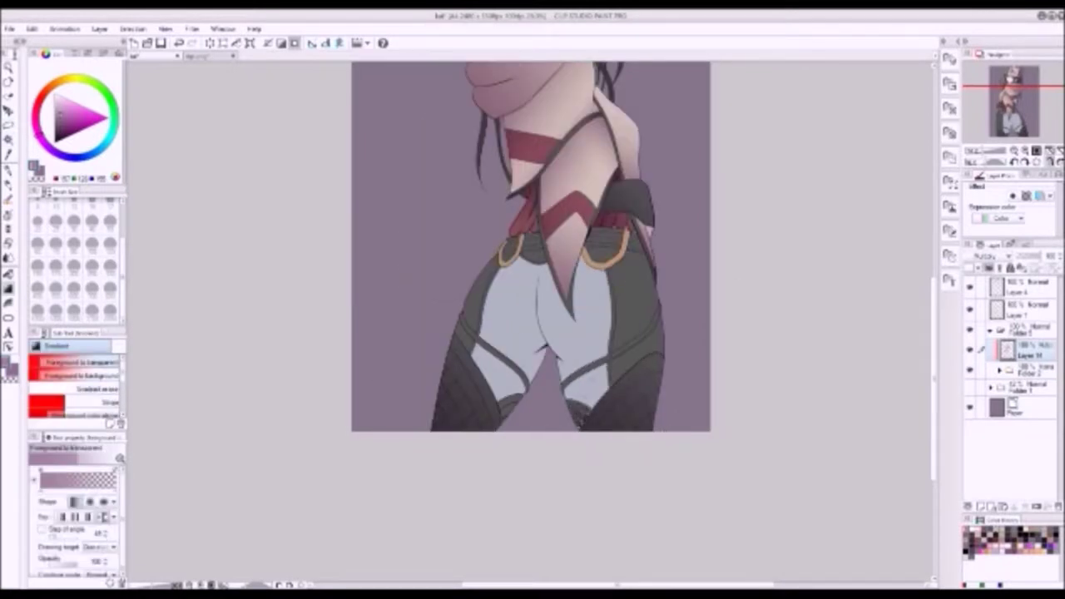
- Shade the dark side panels of the trousers with the purple gradient
left_click_drag(657, 291, 620, 383)
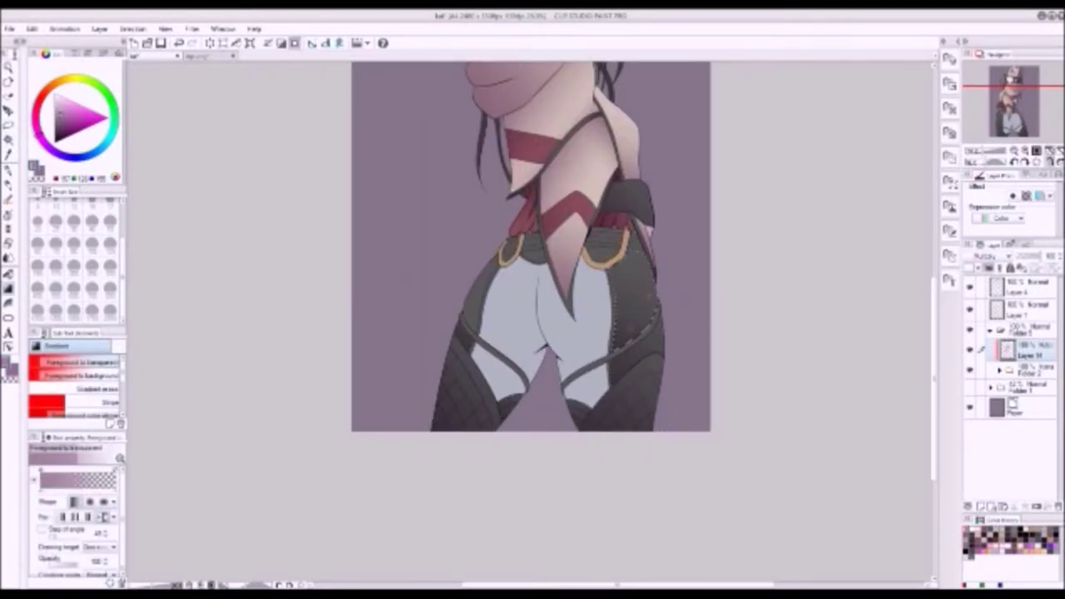
key("w")
key("g")
- Shade the light blue trouser panels with a purple gradient rising from the legs
left_click_drag(541, 391, 541, 266)
key("w")
key("g")
key("w")
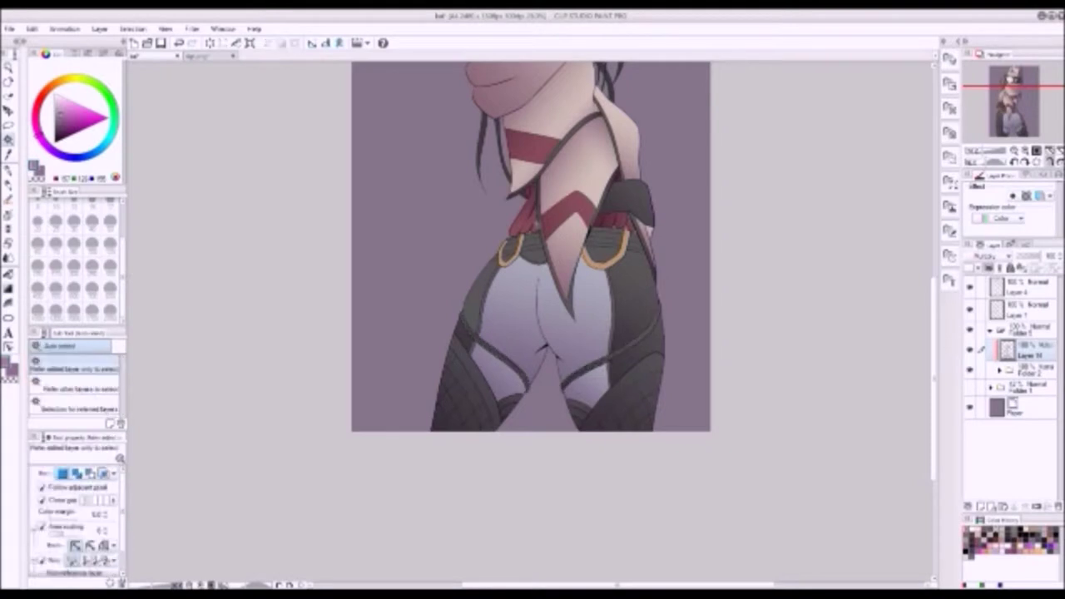
- Apply gradient shadows to the orange belt rings and the dark areas enclosed by them
key("g")
key("w")
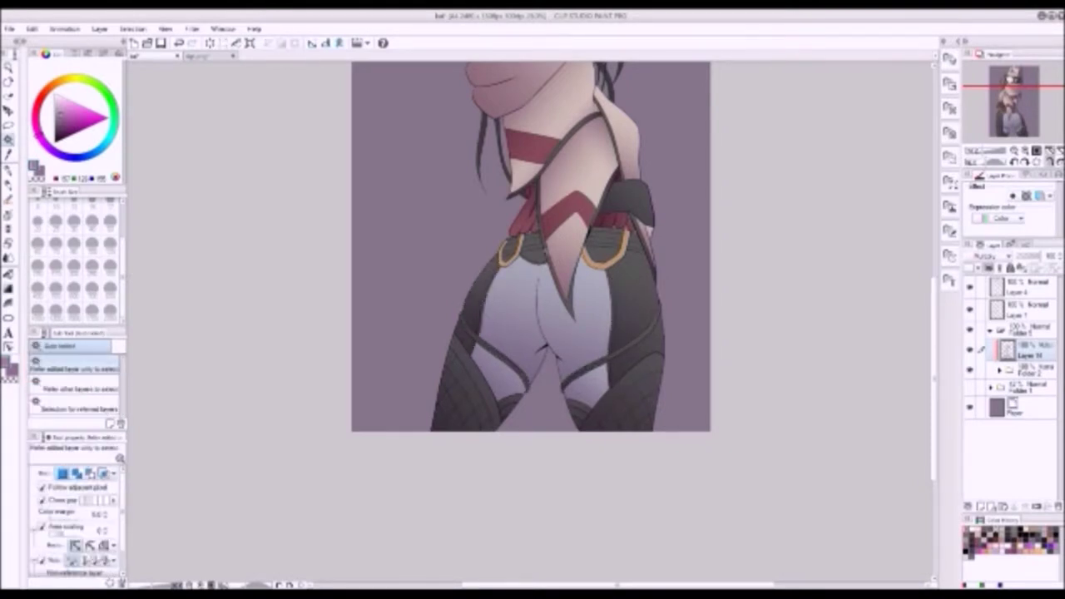
key("g")
key("w")
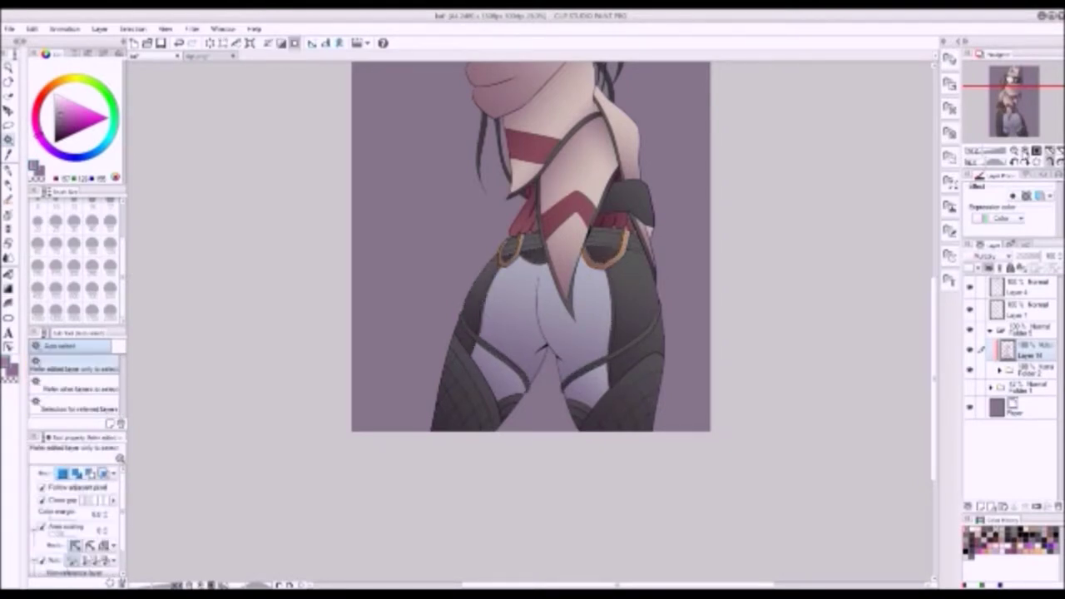
- Select the dark belt sections at the waist, shade them with a gradient and clear the selection
scroll(516, 216, "up", 5)
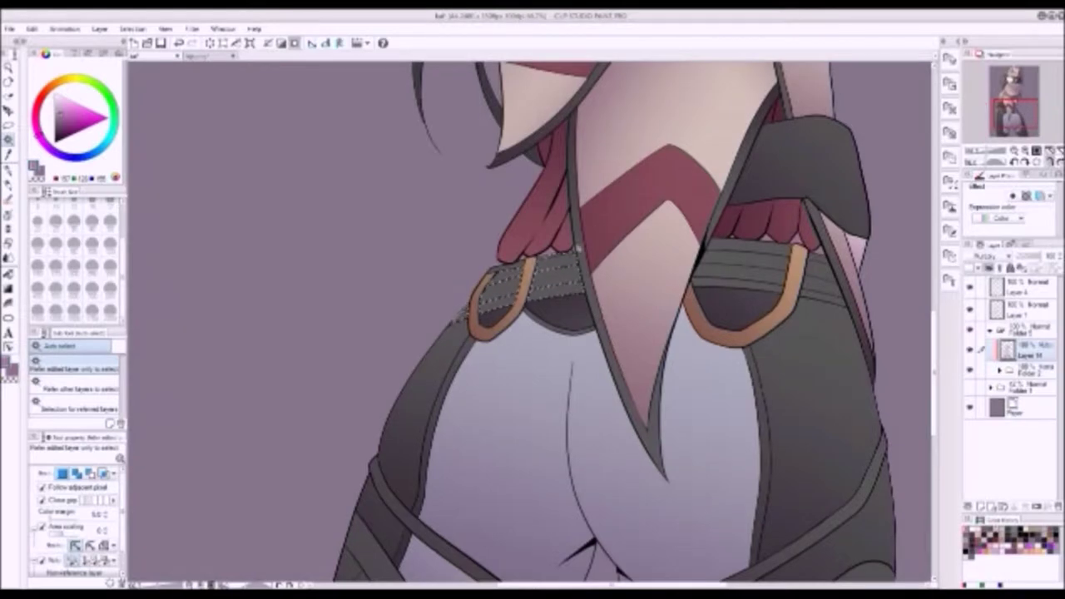
key("g")
key("ctrl+d")
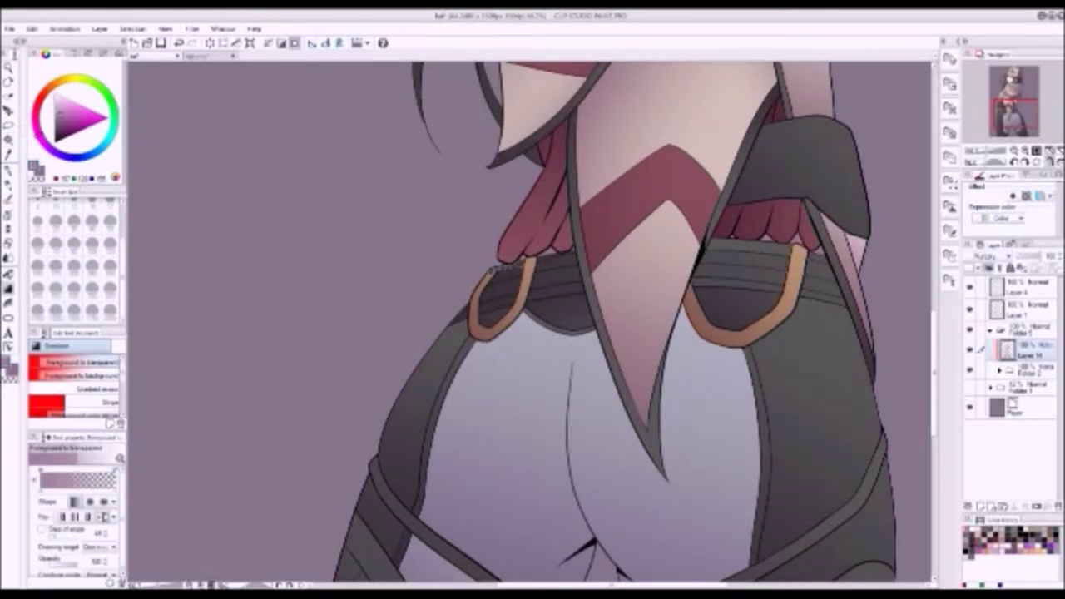
- Shade the long hair strands hanging below the hood with the purple gradient
scroll(515, 316, "down", 5)
scroll(429, 318, "up", 4)
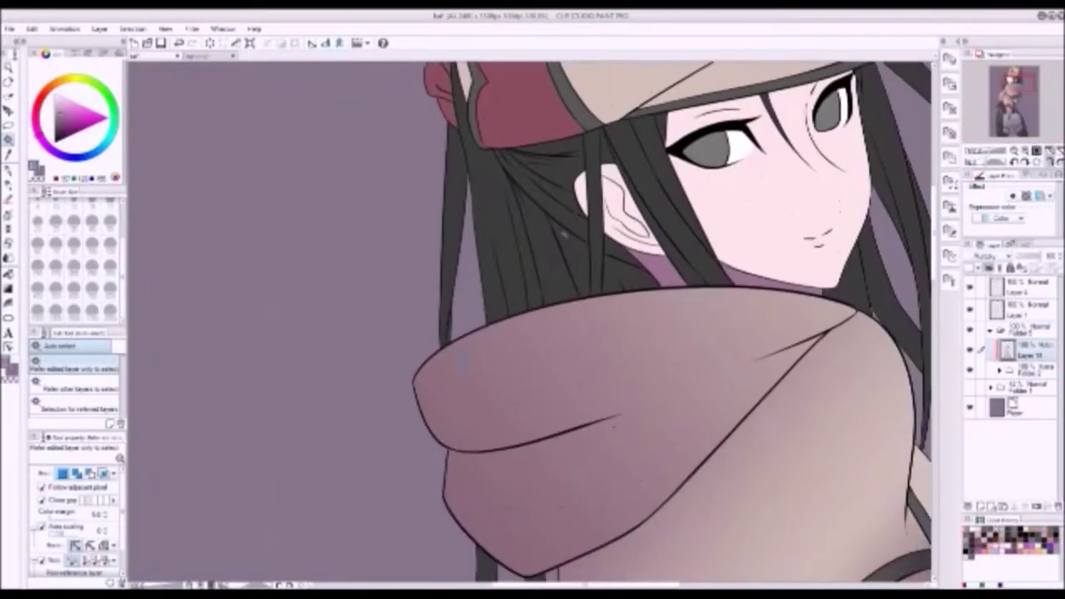
key("g")
scroll(533, 324, "down", 6)
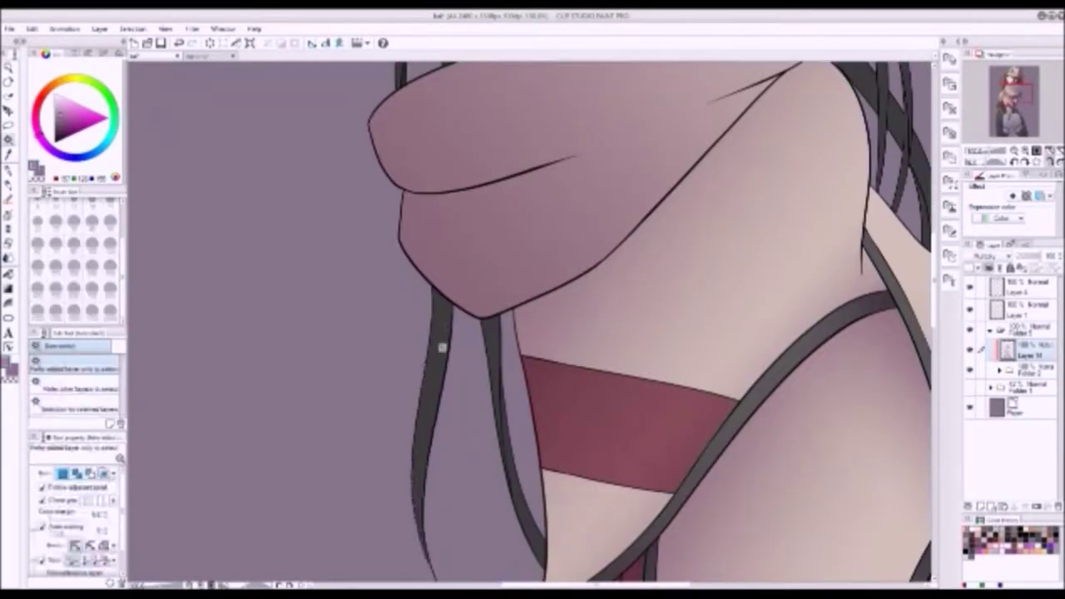
scroll(533, 324, "down", 2)
key("w")
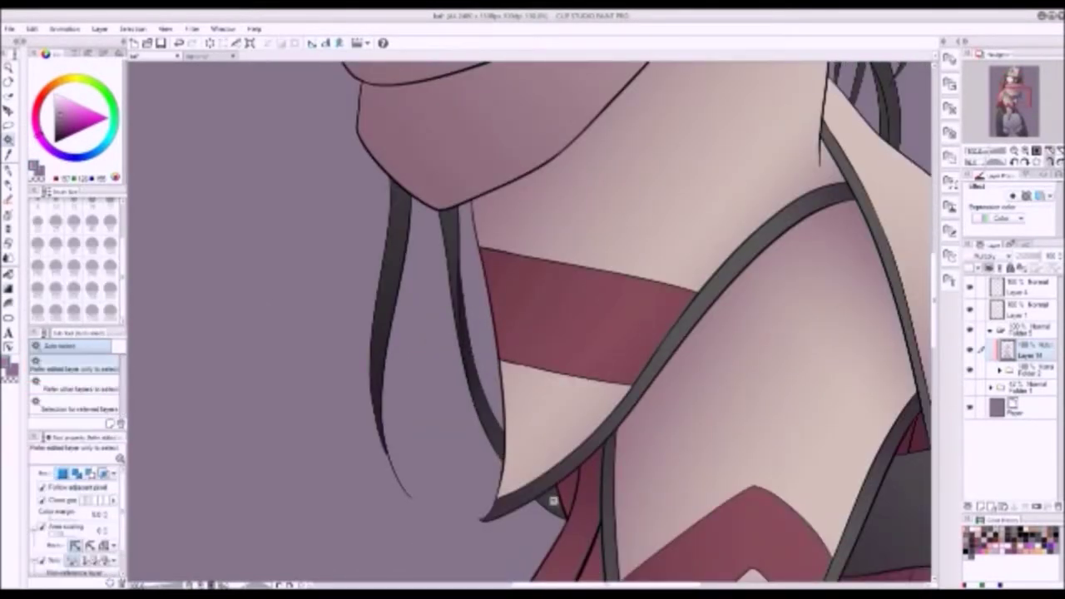
- Apply gradient shadows to the hair behind the ear and the locks framing the face
scroll(533, 325, "up", 8)
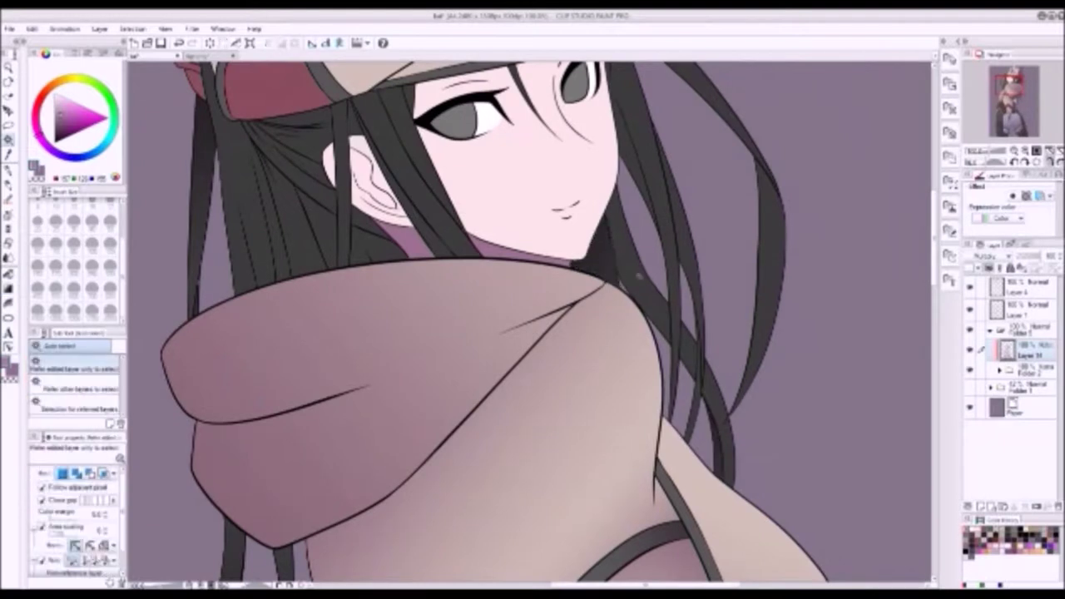
scroll(532, 324, "up", 2)
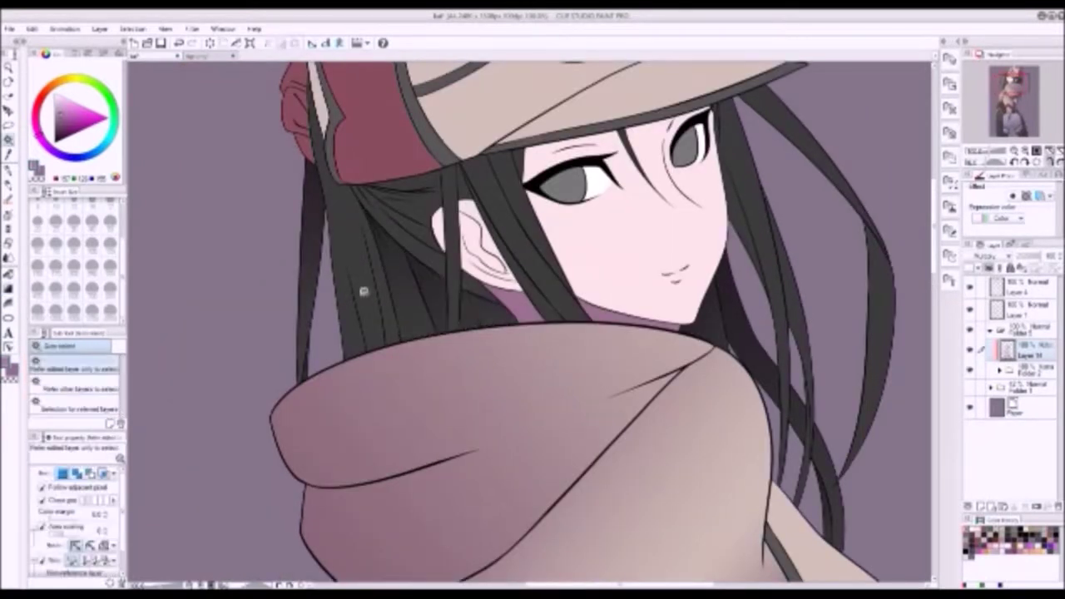
left_click(497, 233)
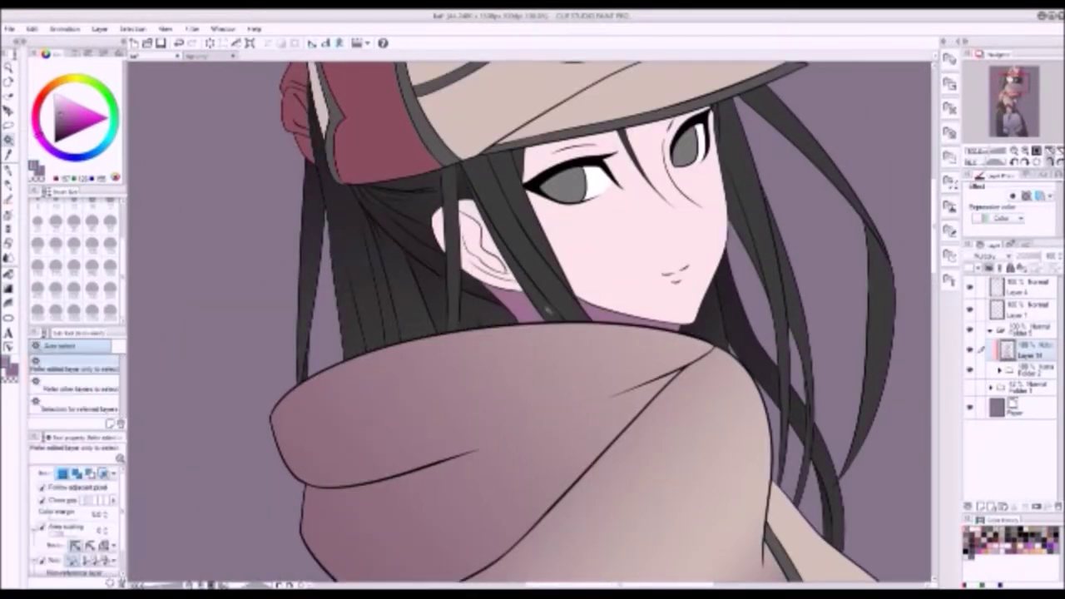
key("w")
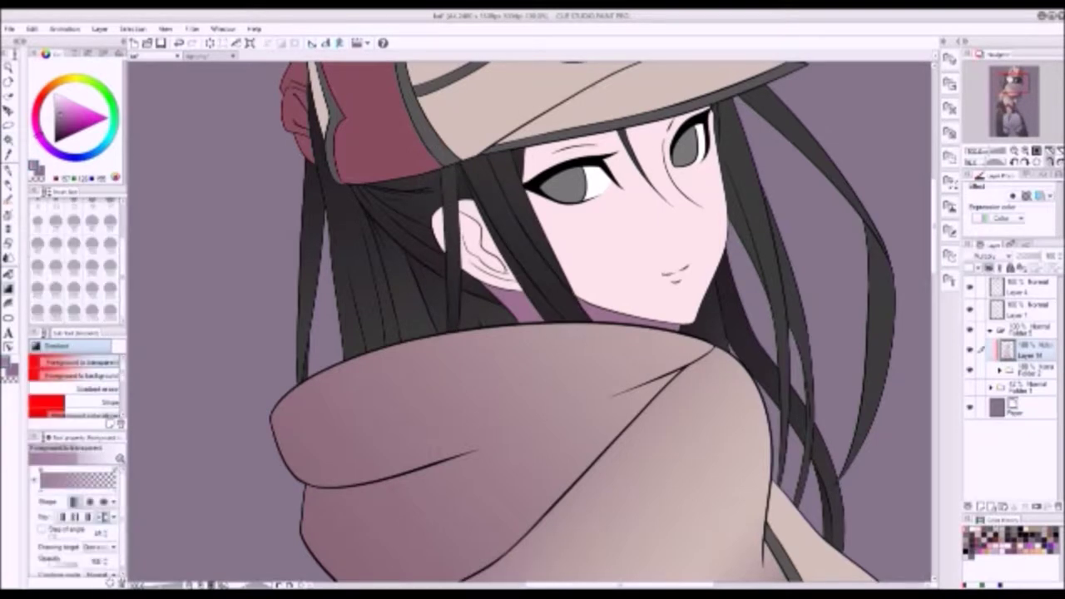
- Shade the loose hair strands flowing out from under the cap brim and clear the selection
left_click_drag(737, 221, 512, 287)
key("g")
key("ctrl+d")
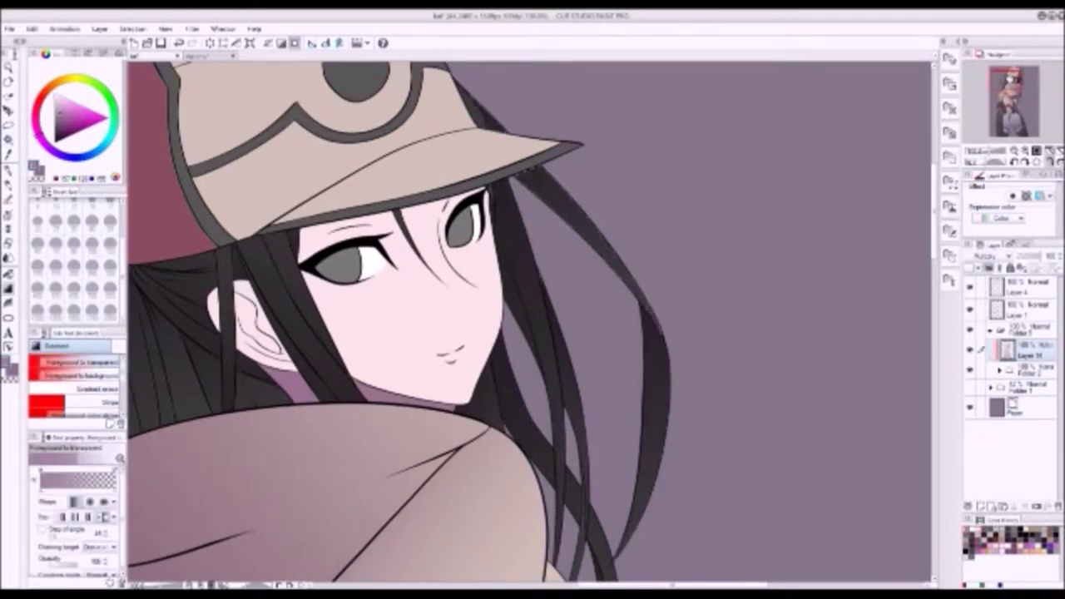
key("p")
key("g")
- Add gradient shadows to the remaining unshaded hair strands beside the shoulder
scroll(529, 323, "down", 3)
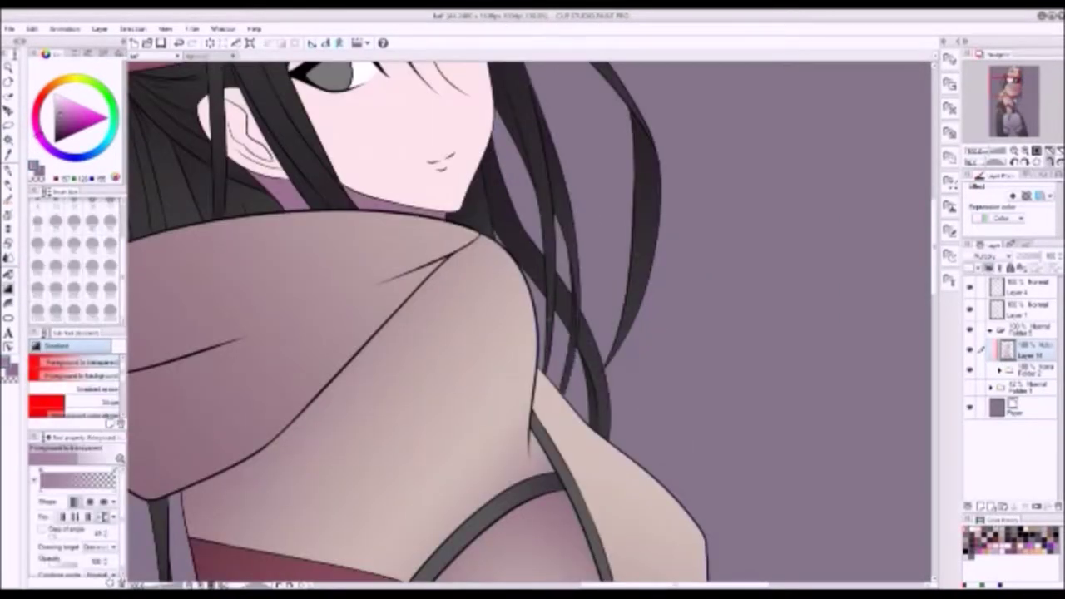
scroll(529, 323, "up", 3)
key("g")
key("p")
key("g")
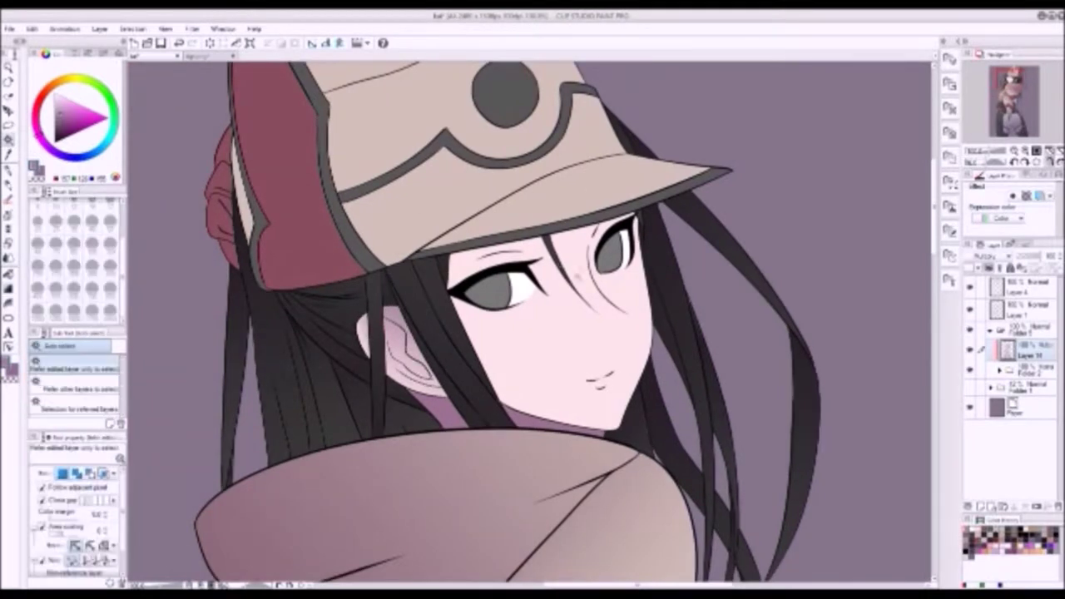
- Shade the face below the cap brim with a soft purple gradient, undoing an unwanted pass
key("g")
left_click_drag(456, 324, 532, 349)
key("ctrl+z")
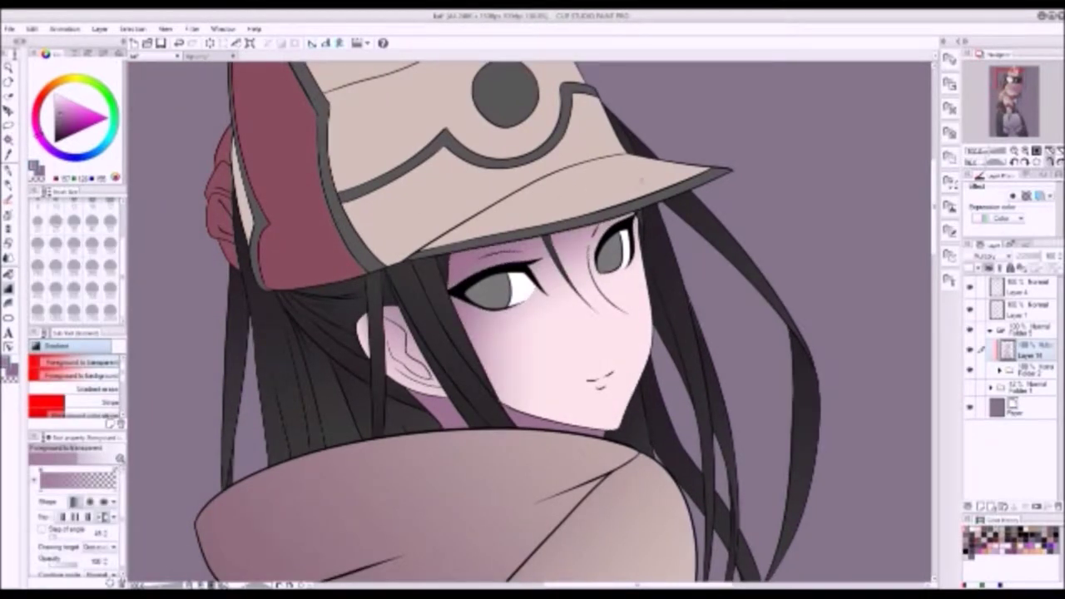
- Lasso the mouth line art on Layer 4 and adjust it with a transform
left_click(1024, 285)
key("m")
left_click_drag(599, 353, 596, 357)
key("ctrl+t")
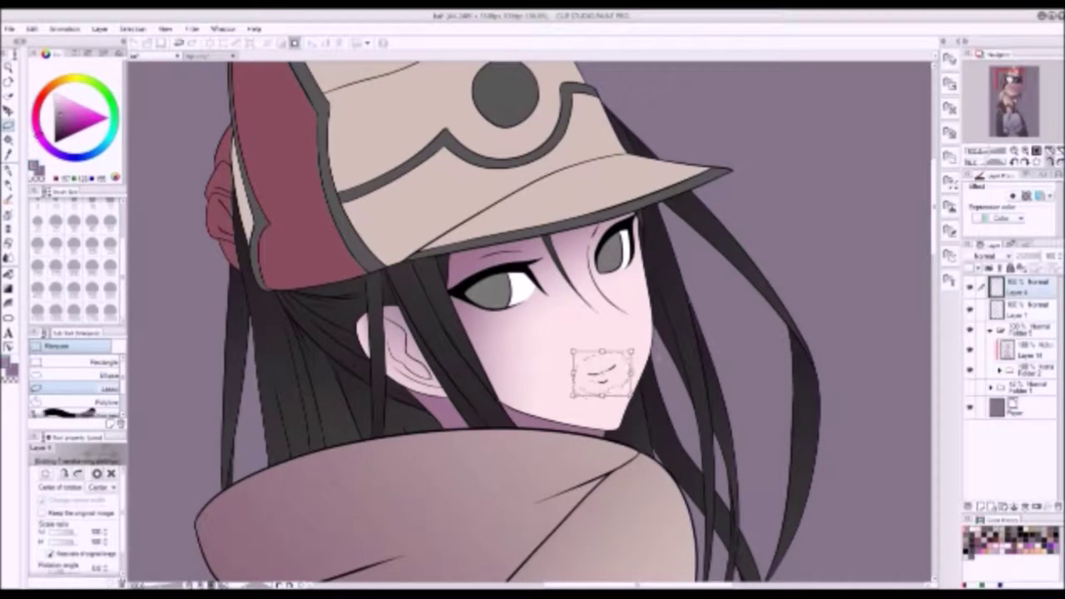
key("Return")
- Return to the Multiply shading layer and shade the cap brim with a purple gradient
key("g")
left_click(1024, 353)
left_click_drag(499, 287, 553, 408)
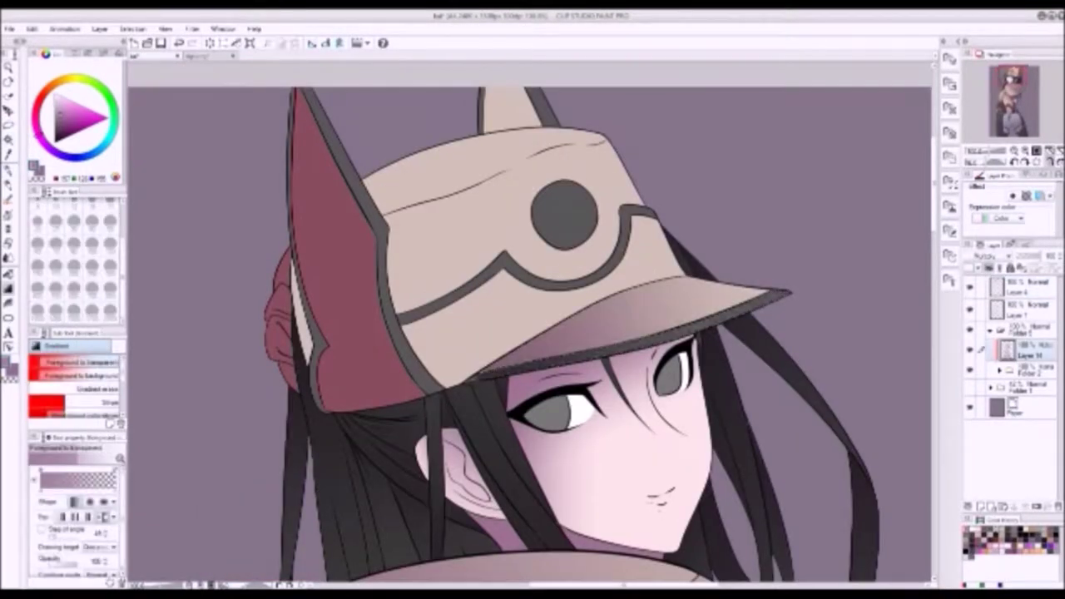
key("b")
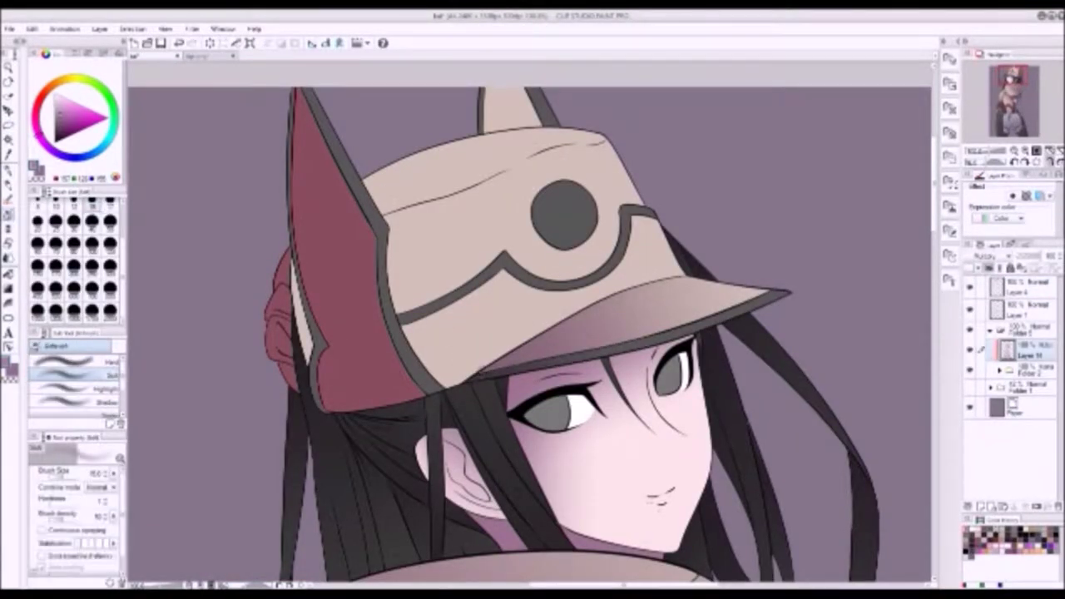
- Shade the crown of the cap and its round badge with purple gradients
key("g")
left_click_drag(610, 271, 553, 284)
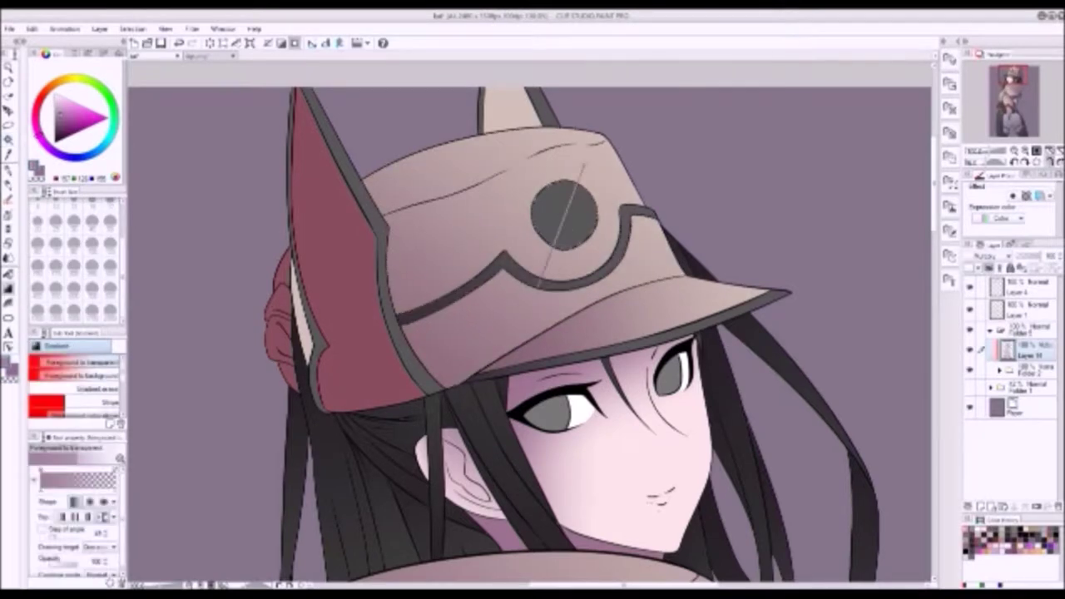
- Add gradient shadows to the red and beige ears on the cap
scroll(553, 284, "up", 4)
scroll(339, 296, "down", 2)
left_click_drag(333, 432, 339, 296)
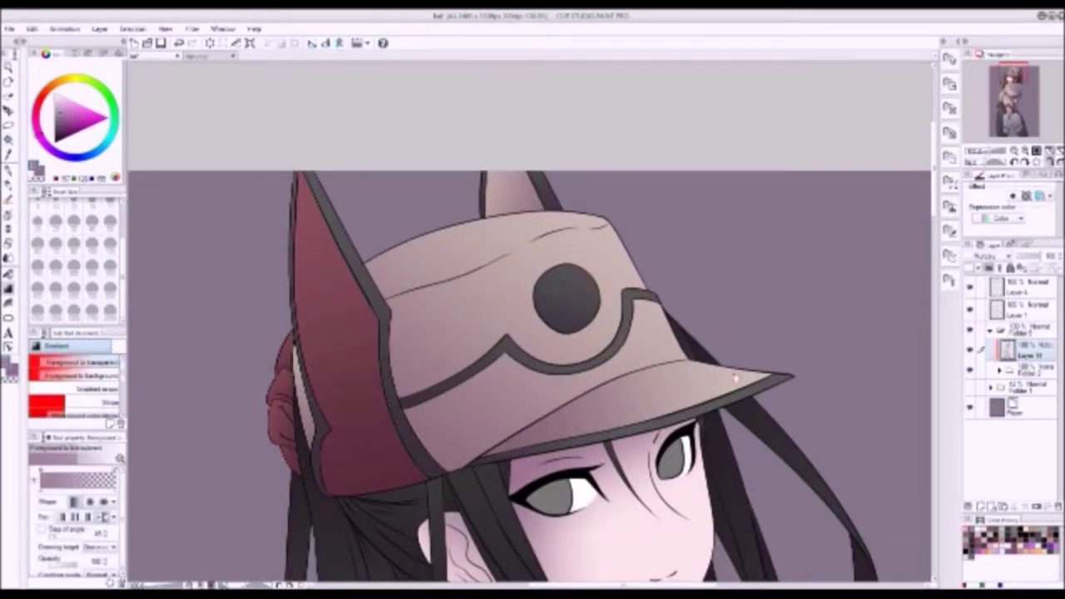
- Hide the Multiply shading layer, expand Folder 2 and select its bottom layer
scroll(287, 349, "down", 3)
left_click(1000, 369)
left_click(969, 349)
left_click(1027, 446)
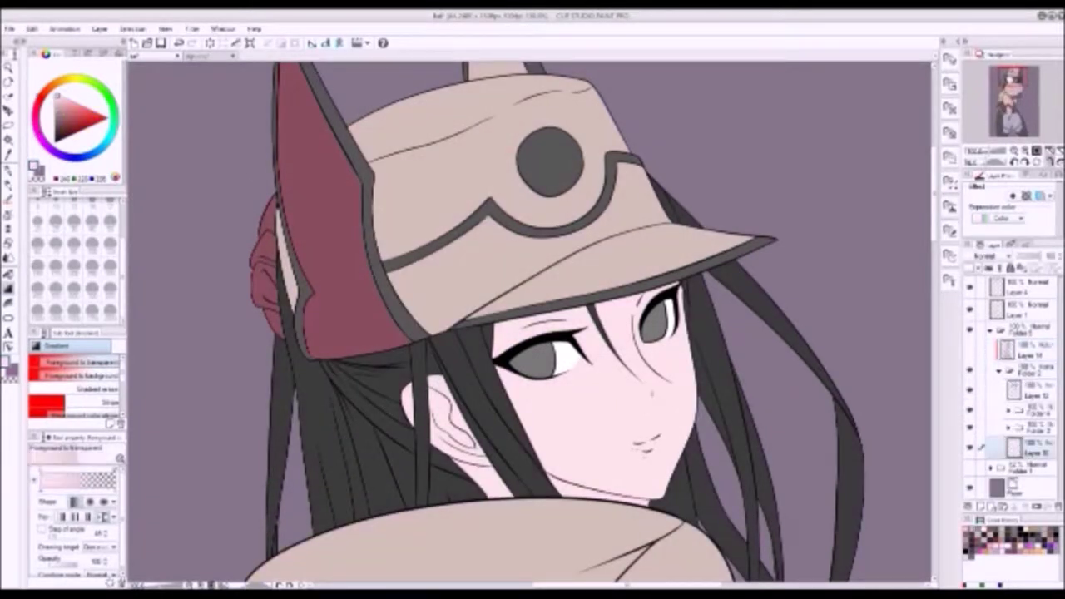
- Select the upper colour layer in Folder 2 and check the flat colours from the cap down to the legs
key("p")
left_click(1009, 427)
left_click(1028, 388)
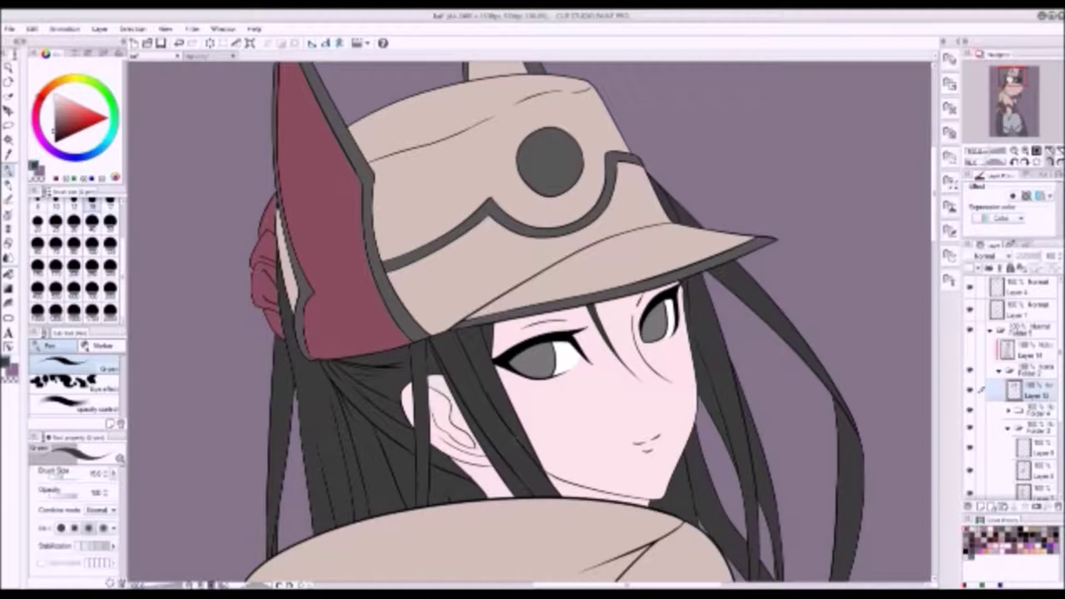
scroll(818, 352, "down", 10)
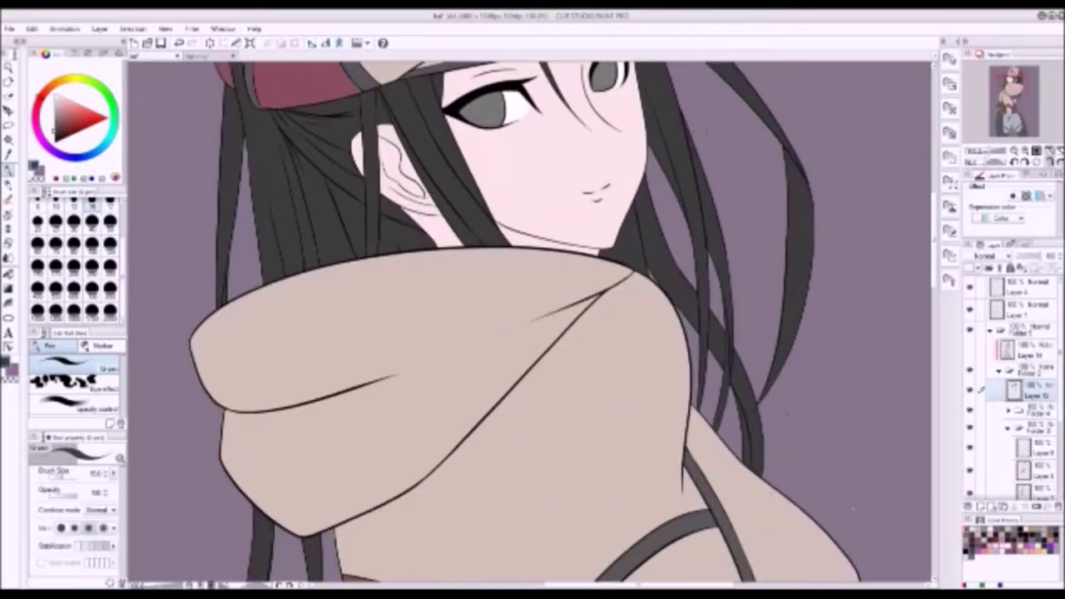
scroll(424, 400, "down", 2)
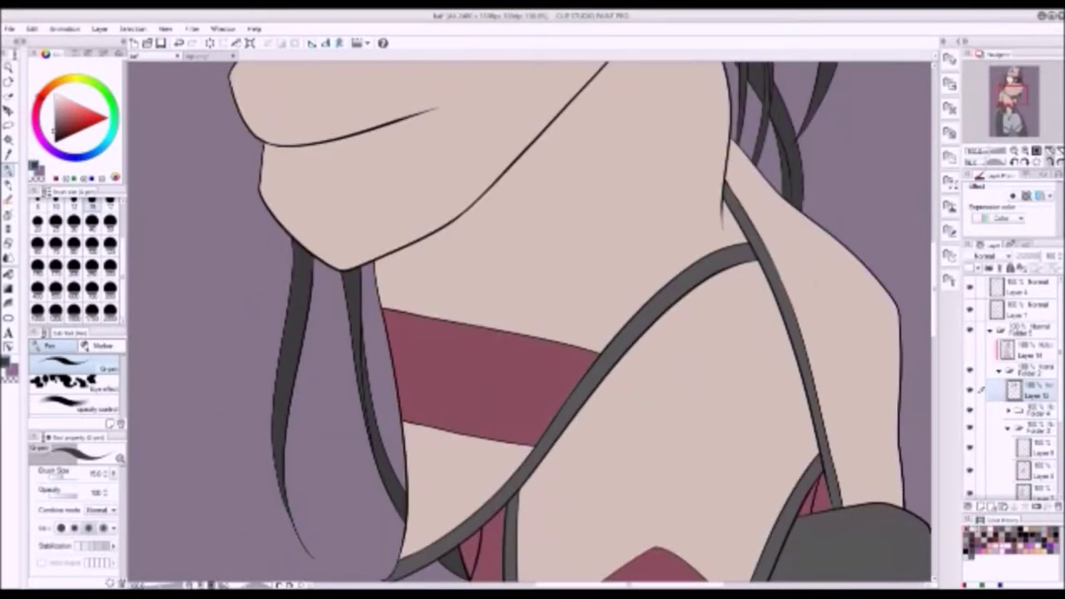
scroll(424, 399, "down", 4)
scroll(424, 399, "up", 10)
key("ctrl+0")
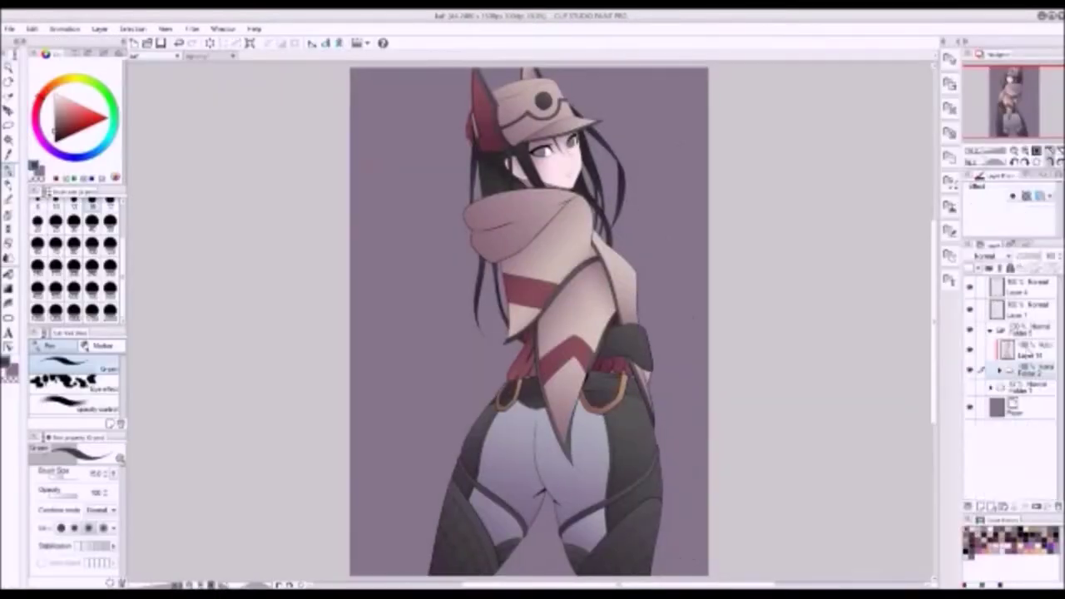
- Add a second clipped Multiply layer above the gradient shading and block in a dark curved shadow on the right mesh stocking
scroll(532, 374, "up", 4)
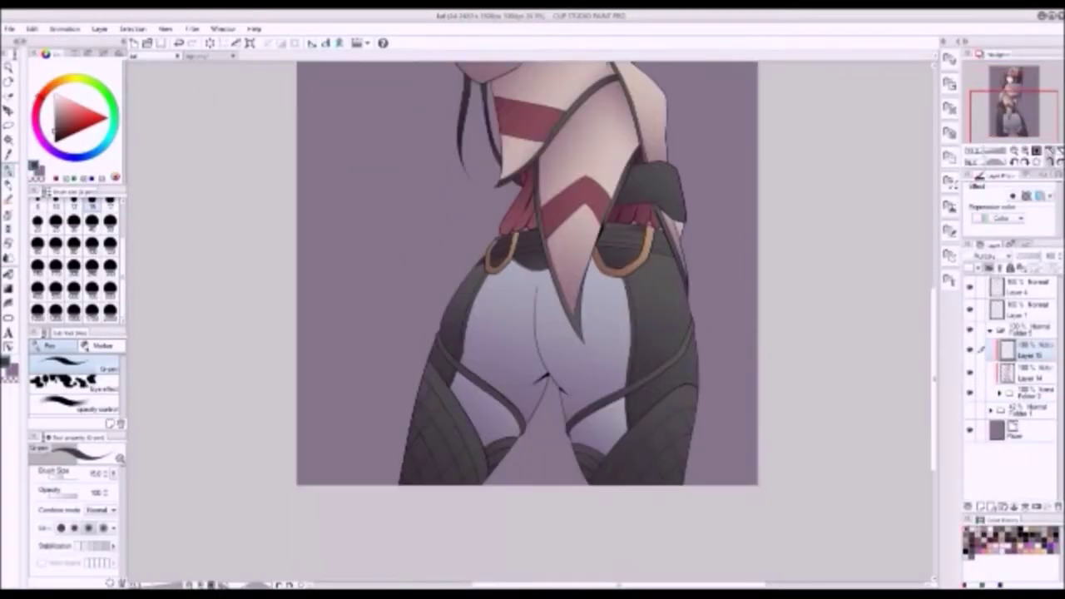
key("g")
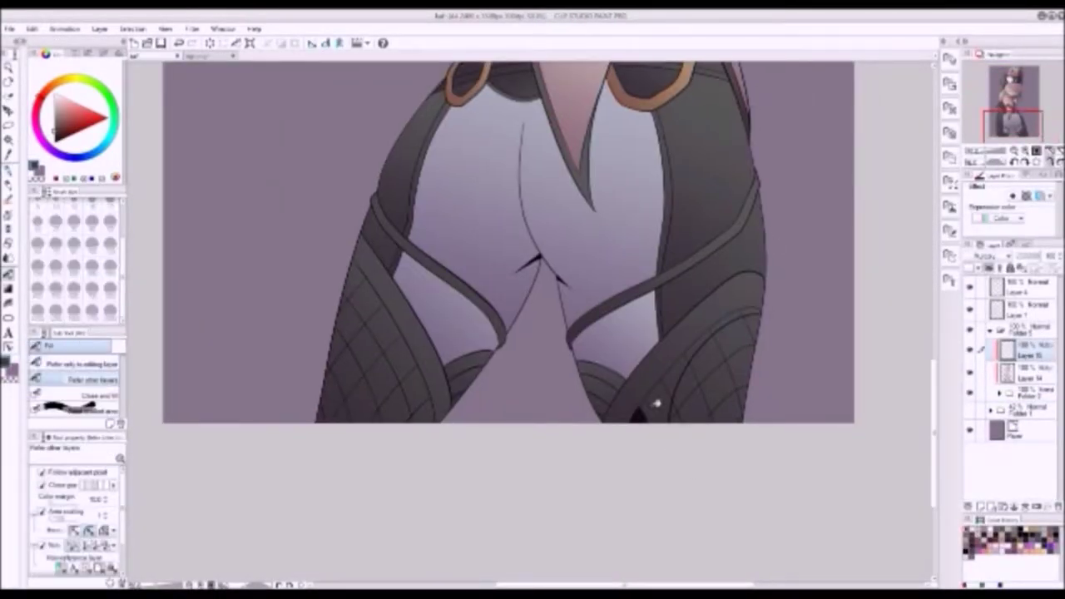
left_click(646, 404)
key("p")
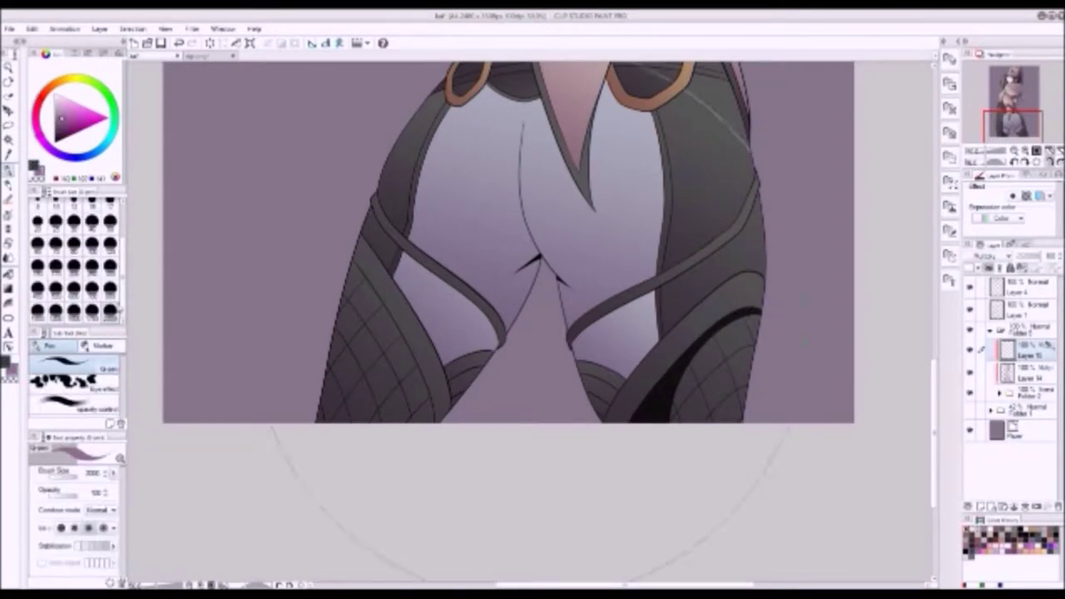
- Group the line-art layers at the top of the stack into a folder and reselect the new Multiply layer
key("g")
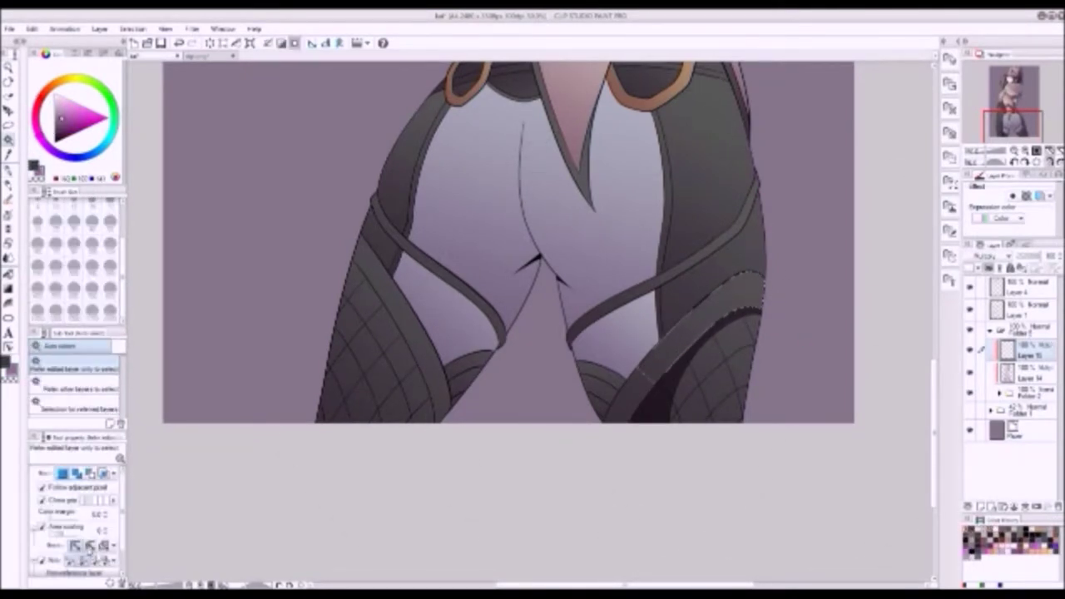
left_click(1023, 285)
left_click(1024, 321)
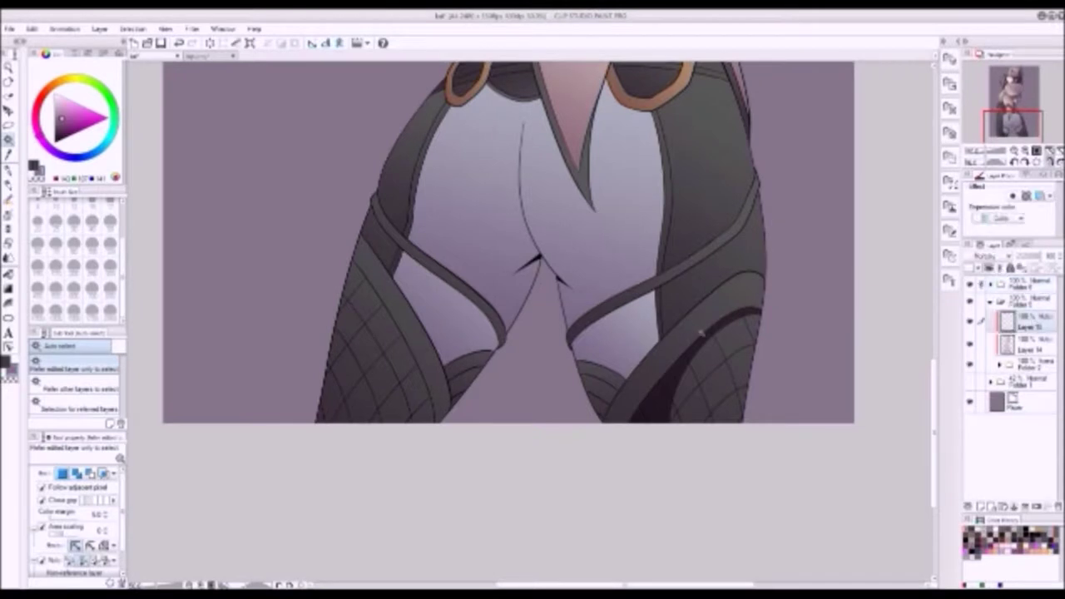
- Paint a hard-edged shadow within a selection of the band around the right stocking
key("p")
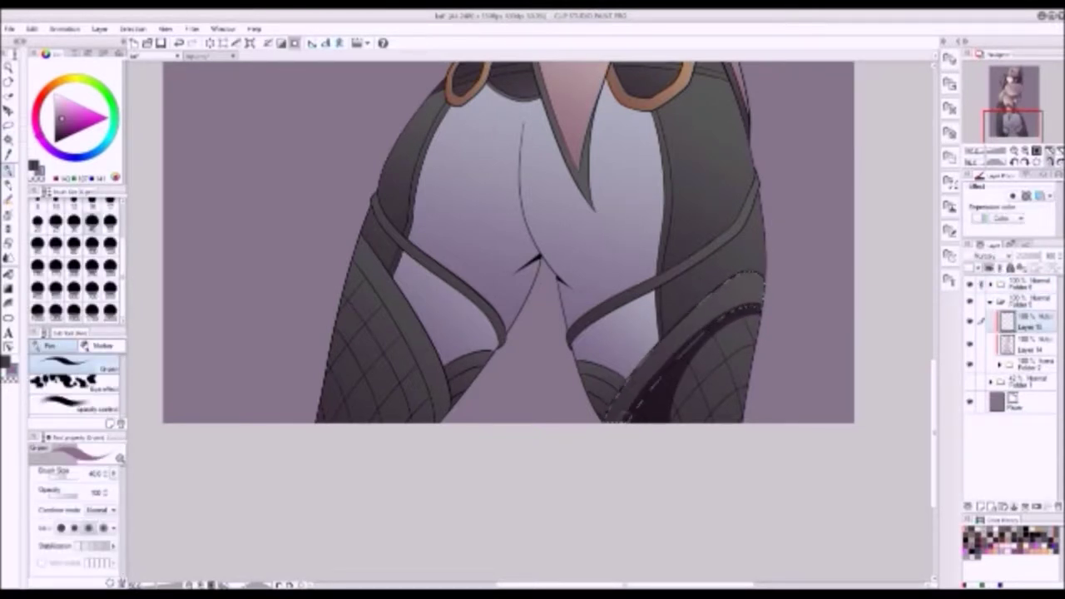
left_click_drag(733, 302, 686, 343)
key("ctrl+d")
- Select the pale trouser panel and paint a hard purple shadow along its seam with the right black side panel
key("w")
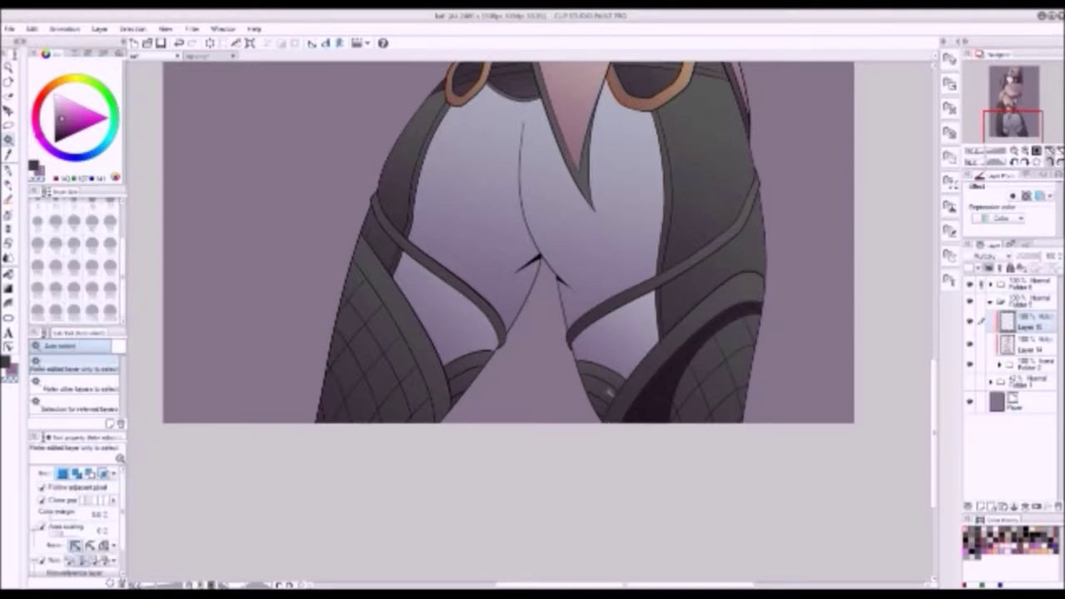
left_click_drag(613, 376, 584, 451)
left_click(595, 412)
key("b")
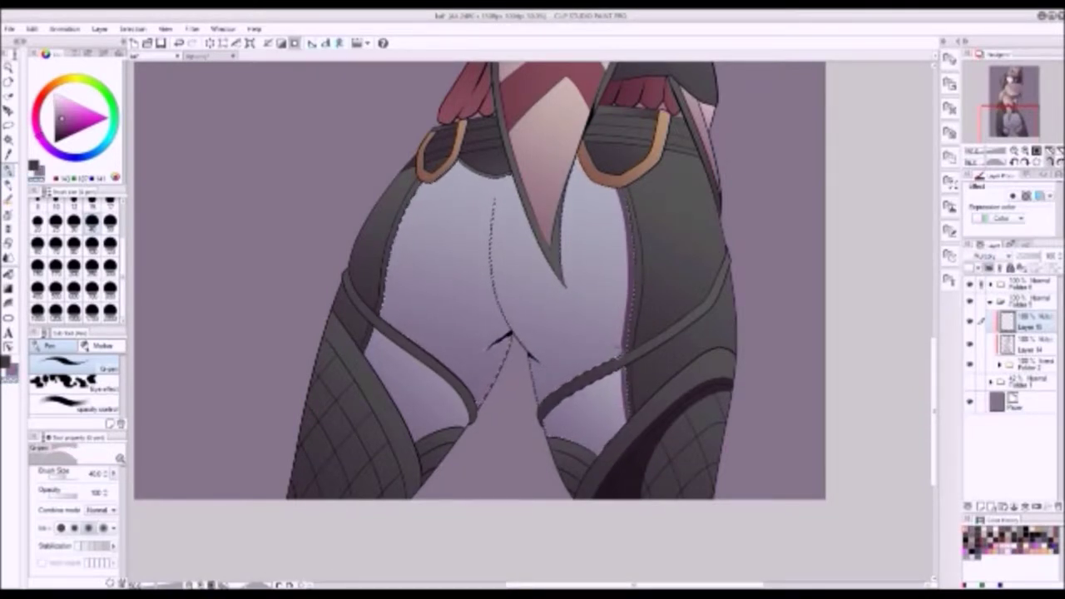
left_click_drag(609, 376, 544, 421)
key("w")
key("ctrl+d")
- Shade the right thigh's black panel, stocking top and small pale patch below the strap with hard-edged shadows
key("p")
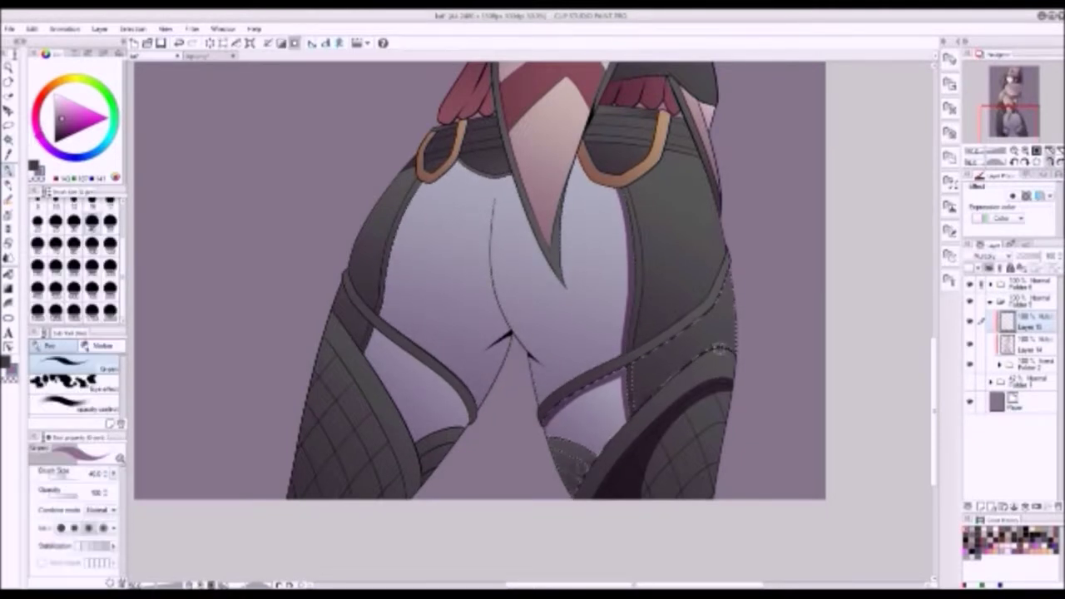
key("ctrl+d")
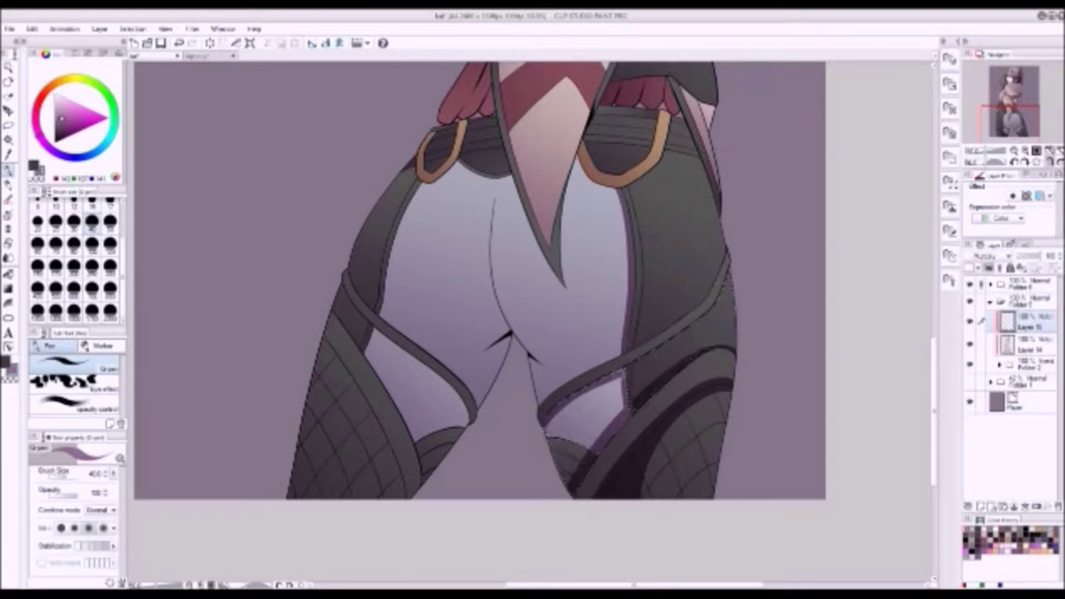
left_click_drag(584, 451, 663, 344)
key("ctrl+@")
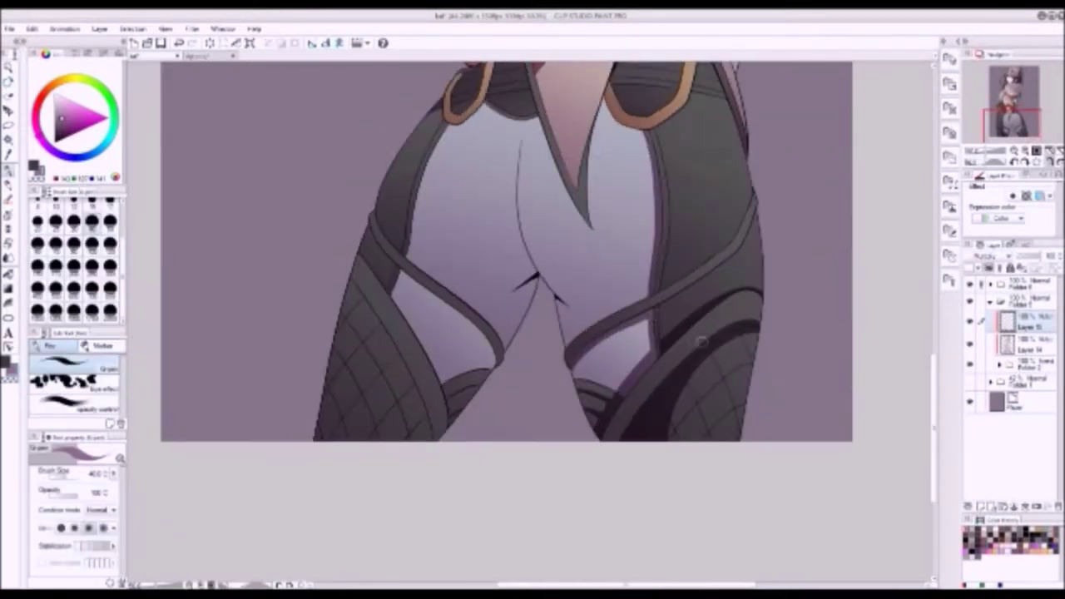
- Shade the pale panel along the right thigh strap and the black side panel along its seam and strap
key("ctrl+d")
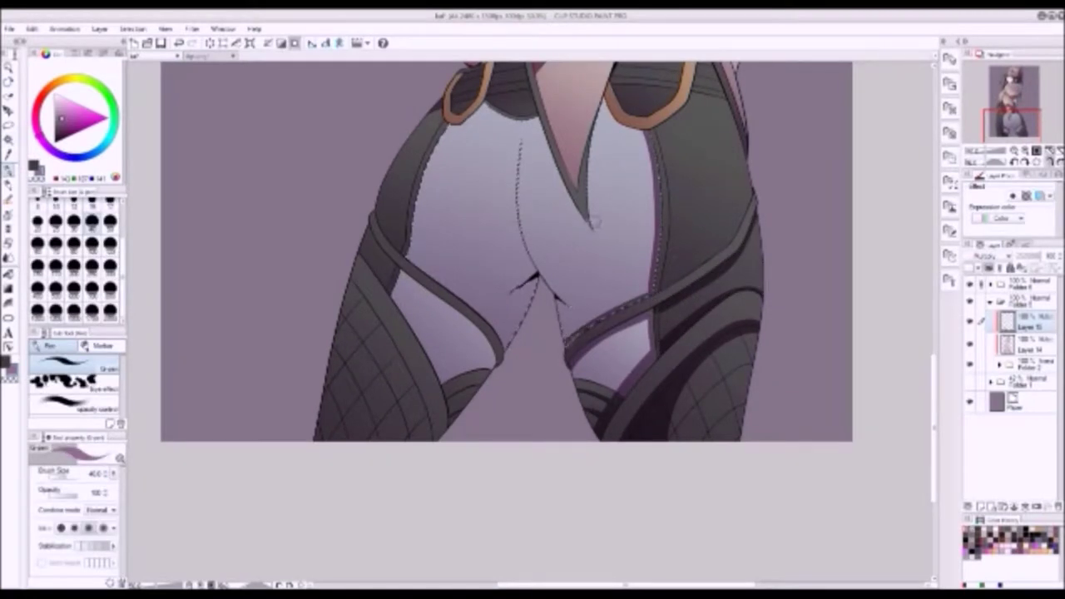
left_click_drag(625, 180, 658, 290)
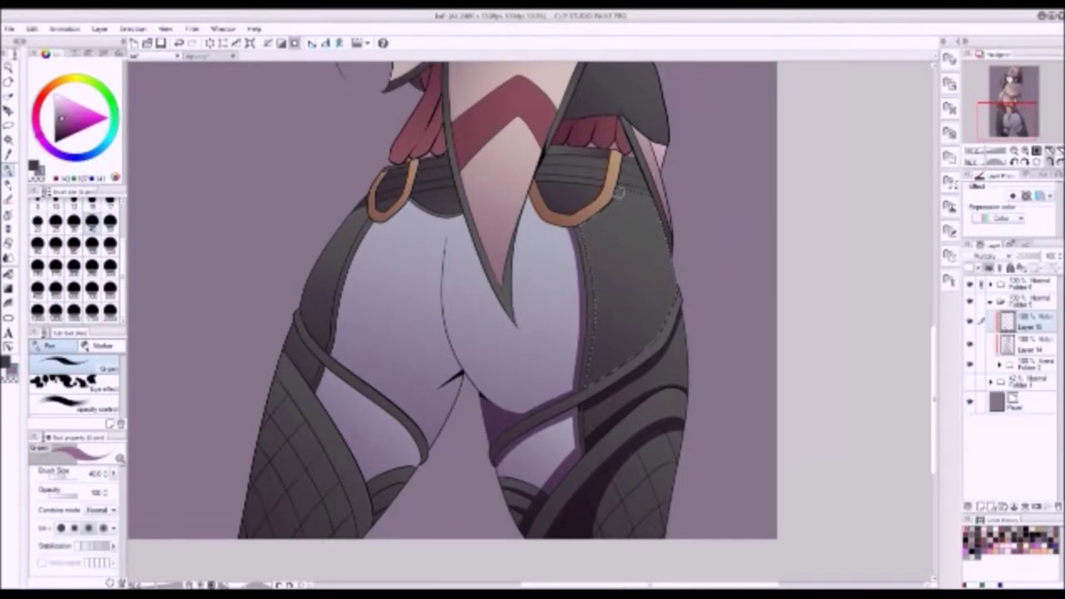
left_click_drag(665, 292, 599, 364)
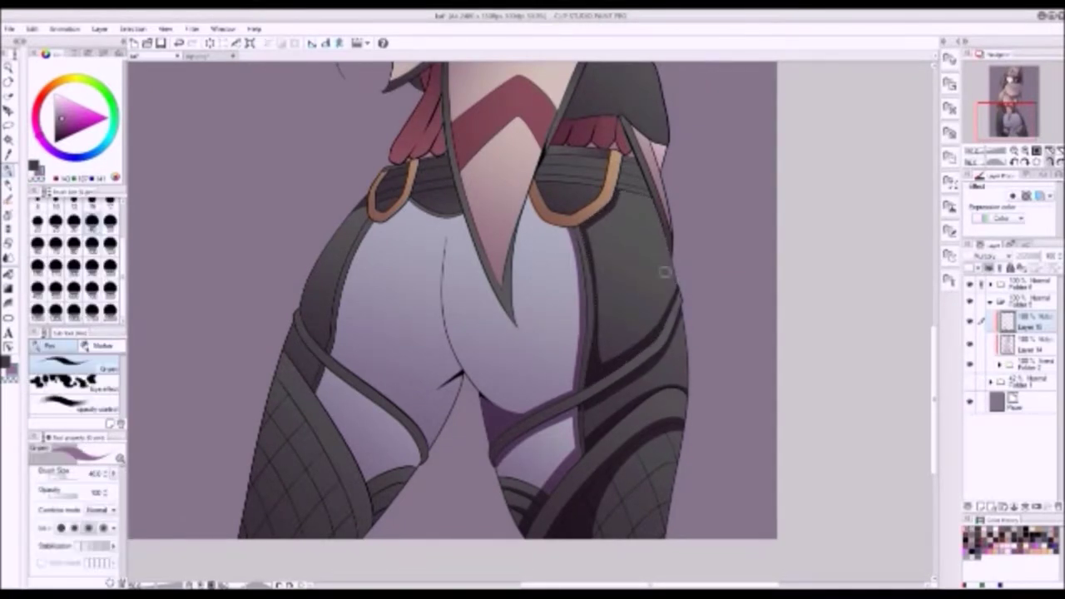
left_click_drag(628, 193, 485, 326)
left_click_drag(583, 272, 538, 302)
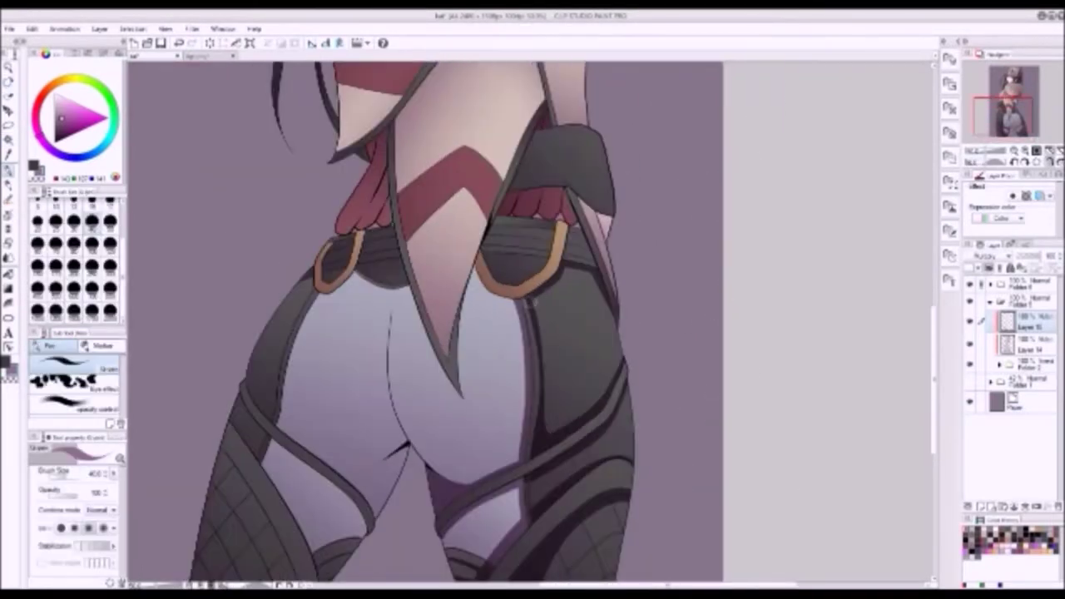
- Paint hard shadows on the pale trouser panel beneath the right orange loop, at the centre crease and beside the cape's pointed tip
key("w")
left_click(509, 308)
key("p")
left_click_drag(480, 352, 521, 239)
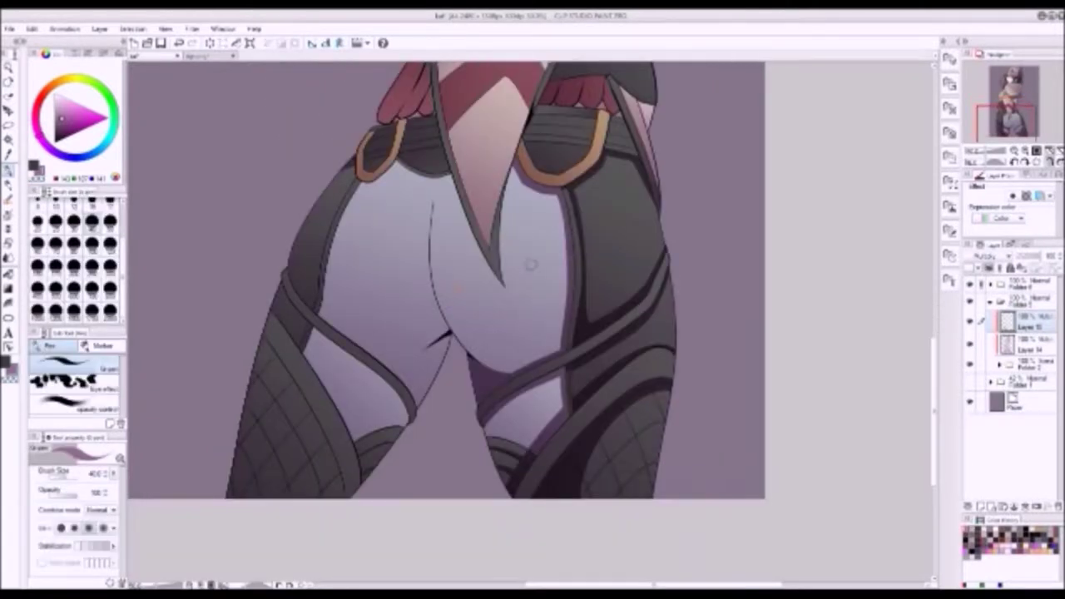
left_click_drag(449, 333, 421, 355)
mouse_move(491, 271)
left_mouse_down()
mouse_move(488, 353)
mouse_move(434, 280)
left_mouse_up()
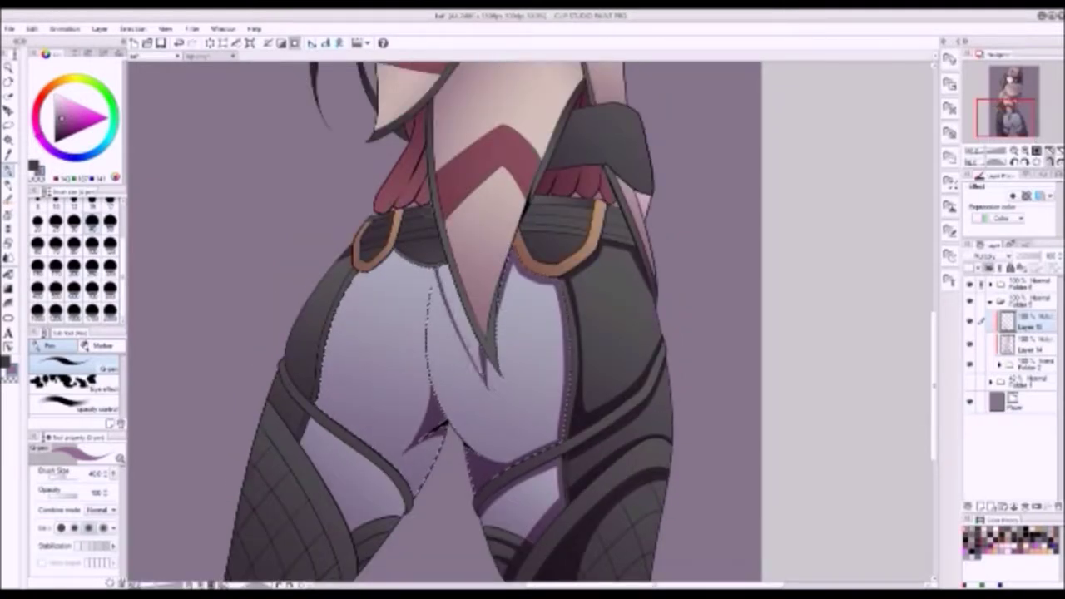
key("ctrl+d")
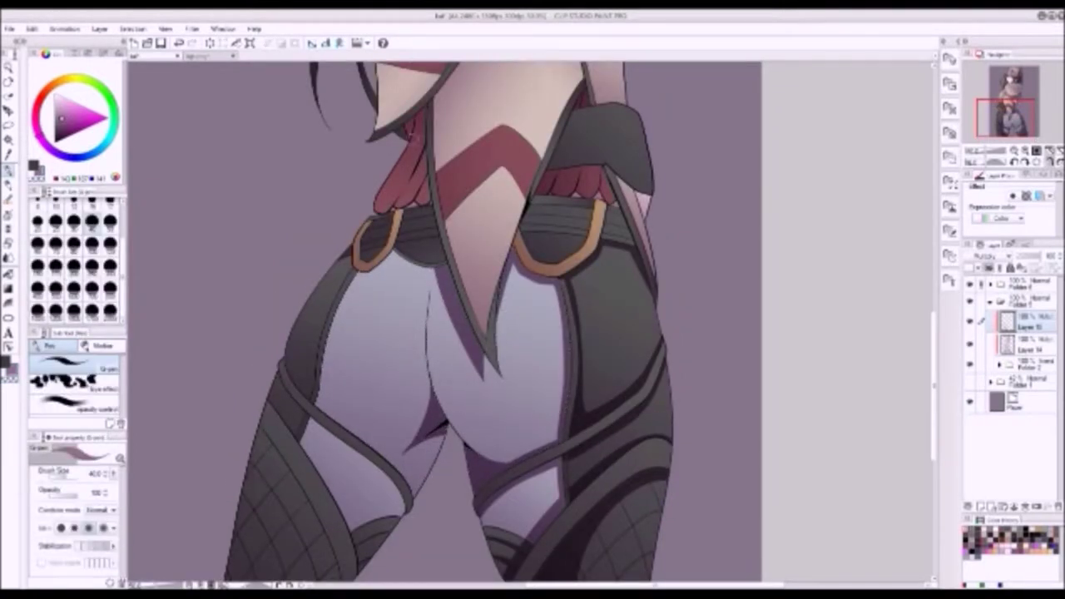
- Add cast shadows beside the cape on the red cloth and the black waistband
key("g")
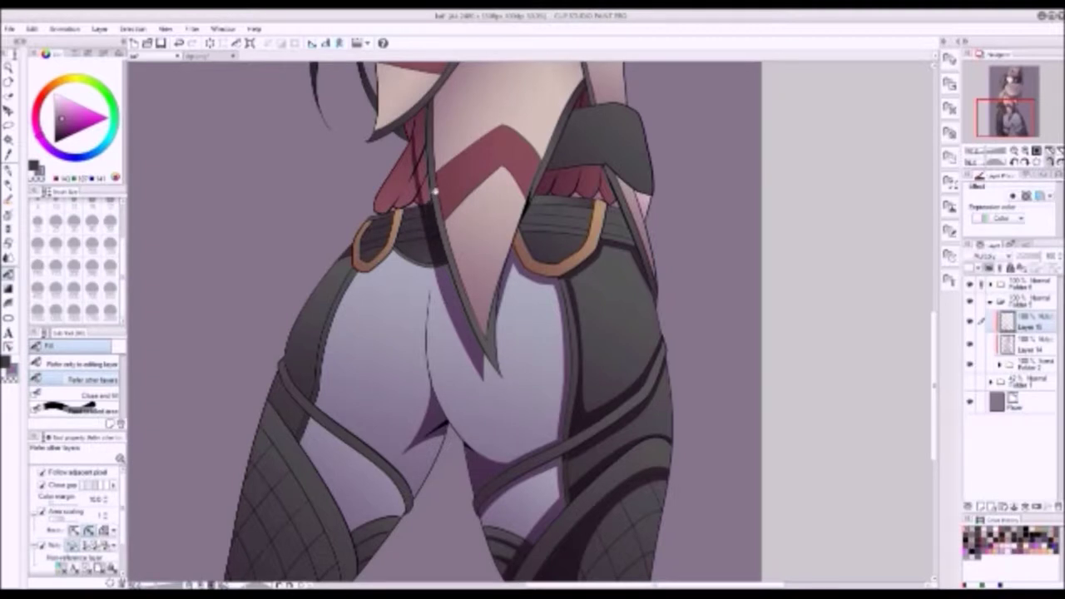
key("p")
mouse_move(416, 110)
left_mouse_down()
mouse_move(504, 197)
mouse_move(461, 171)
left_mouse_up()
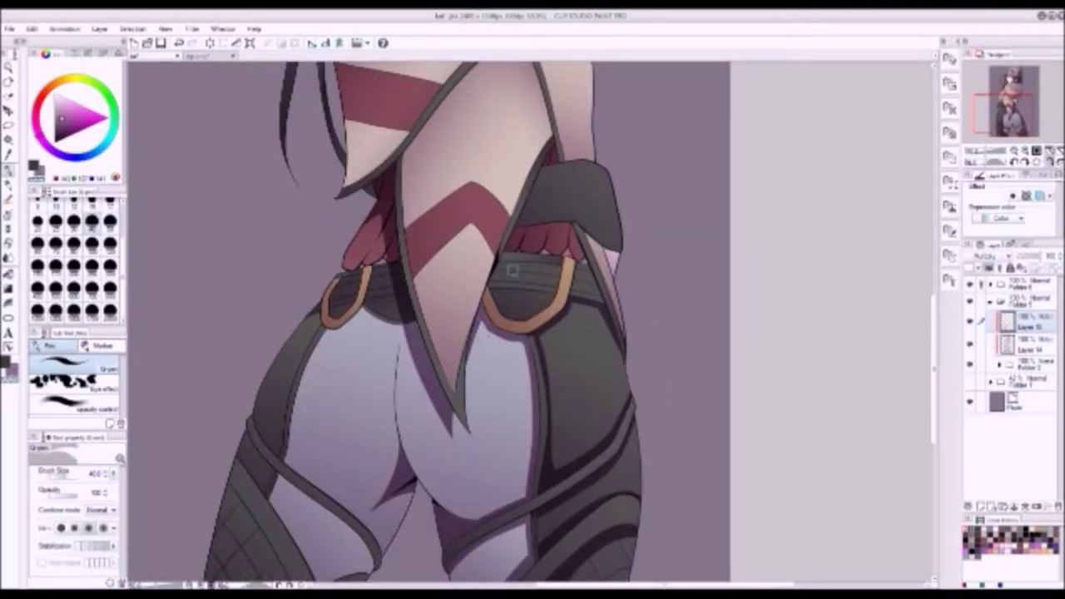
left_click_drag(513, 271, 556, 179)
- Select the areas around the left thigh strap and paint hard shadows on the black and pale pieces beneath it
left_click(310, 384)
key("h")
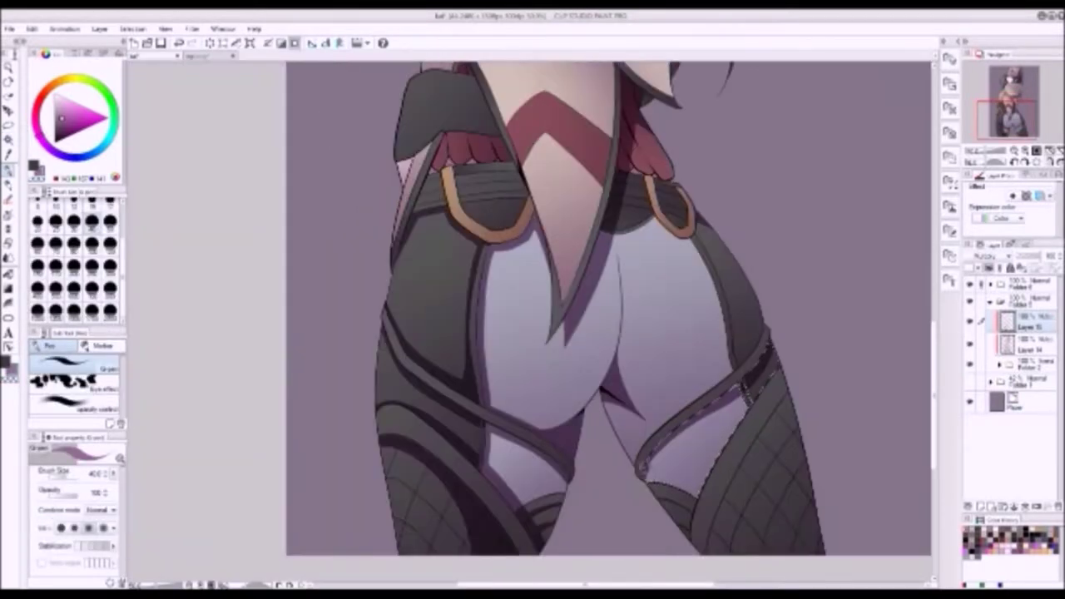
key("h")
key("ctrl+d")
left_click(312, 374)
left_click(305, 396)
left_click_drag(391, 495, 686, 348)
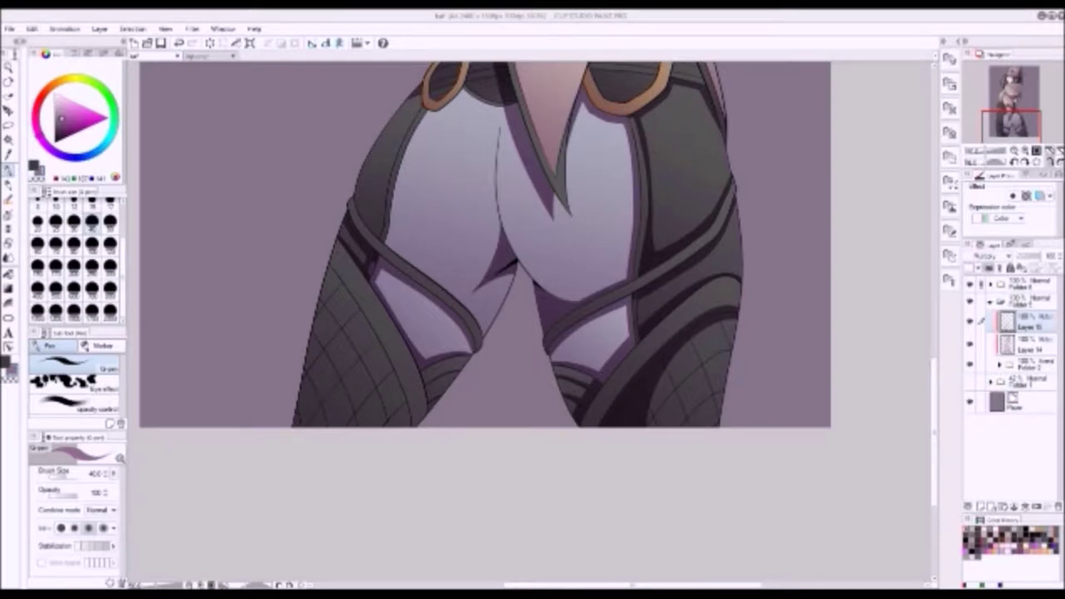
- Shade the left edge of the pale trouser panel and the adjoining black side panel along the seam
left_click_drag(686, 347, 704, 450)
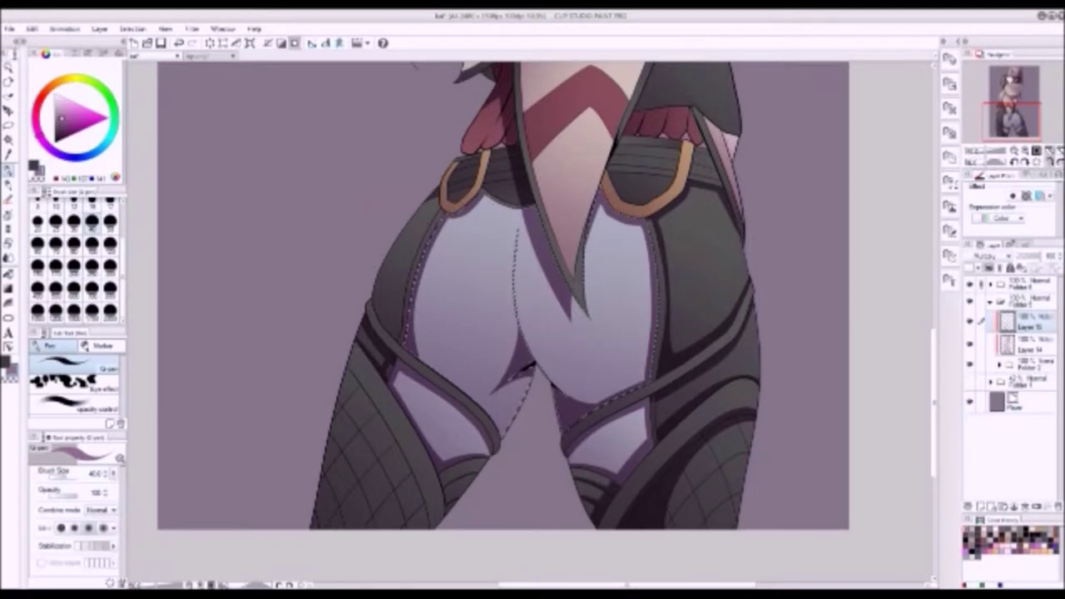
key("h")
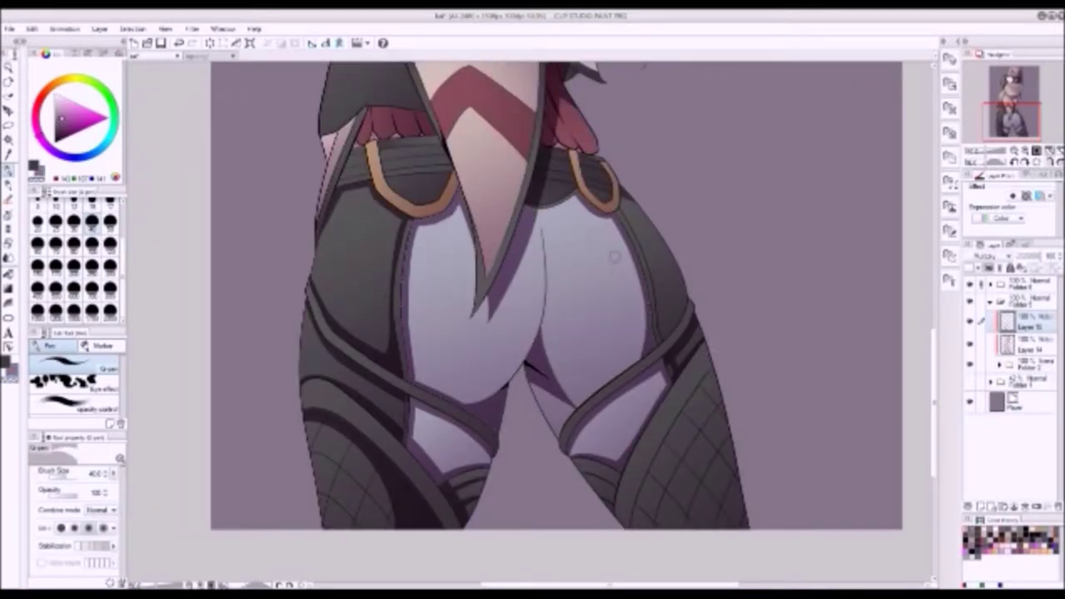
key("h")
key("r")
mouse_move(665, 269)
left_mouse_down()
mouse_move(715, 350)
mouse_move(504, 362)
mouse_move(519, 363)
left_mouse_up()
key("p")
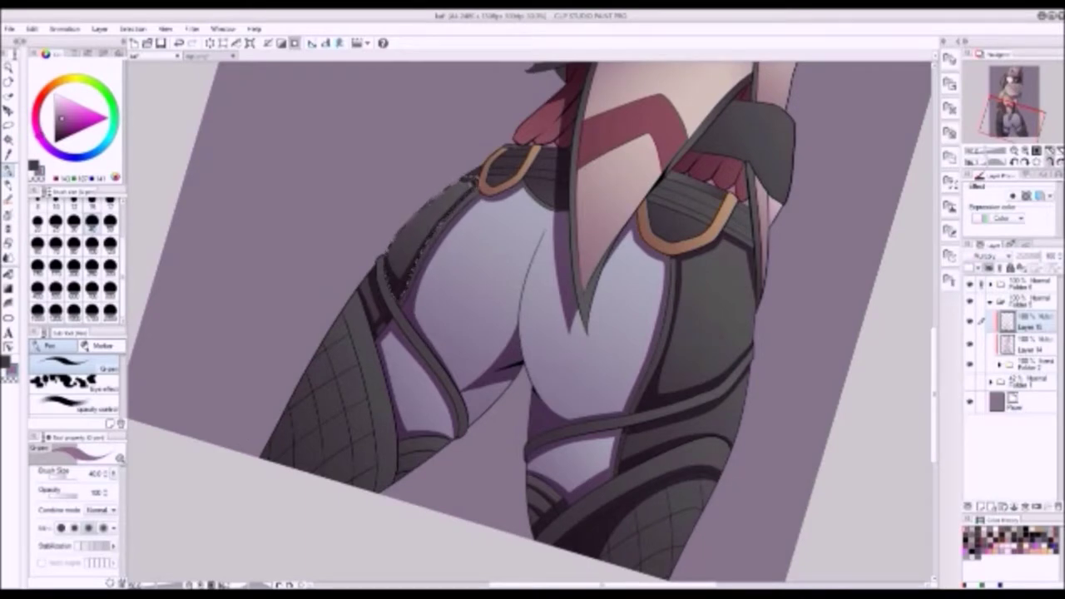
- Shade the waistband near the left orange loop and the pleated red cloth under the dark cuff
left_click_drag(519, 363, 527, 266)
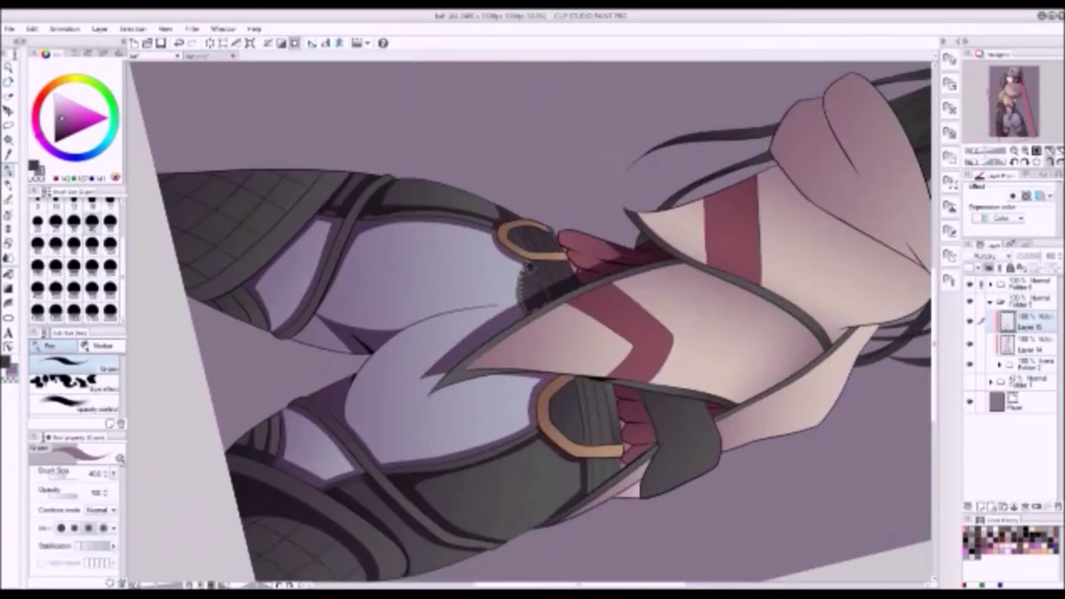
key("w")
key("p")
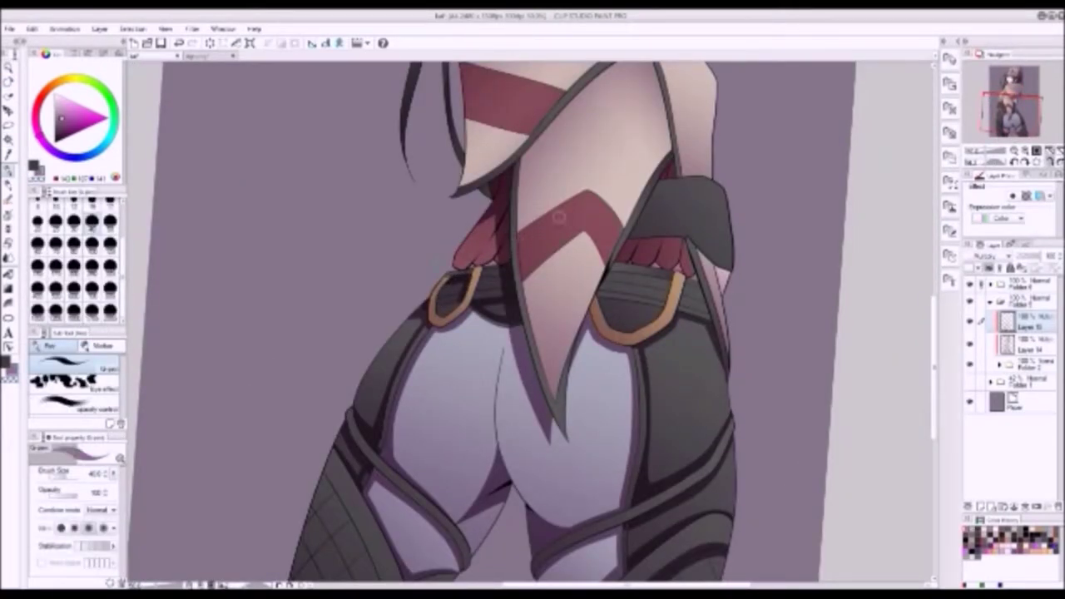
key("alt")
key("g")
key("g")
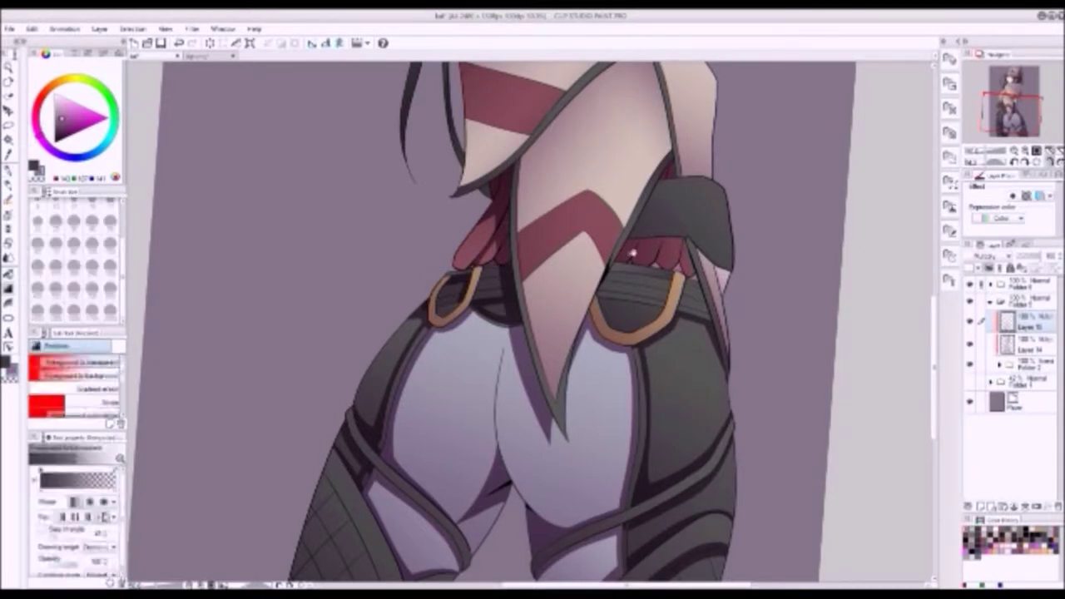
- Whiten the flat colours with a masked layer clipped above Folder 2, and show the full figure beside the enlarged back-view reference
left_click(1023, 364)
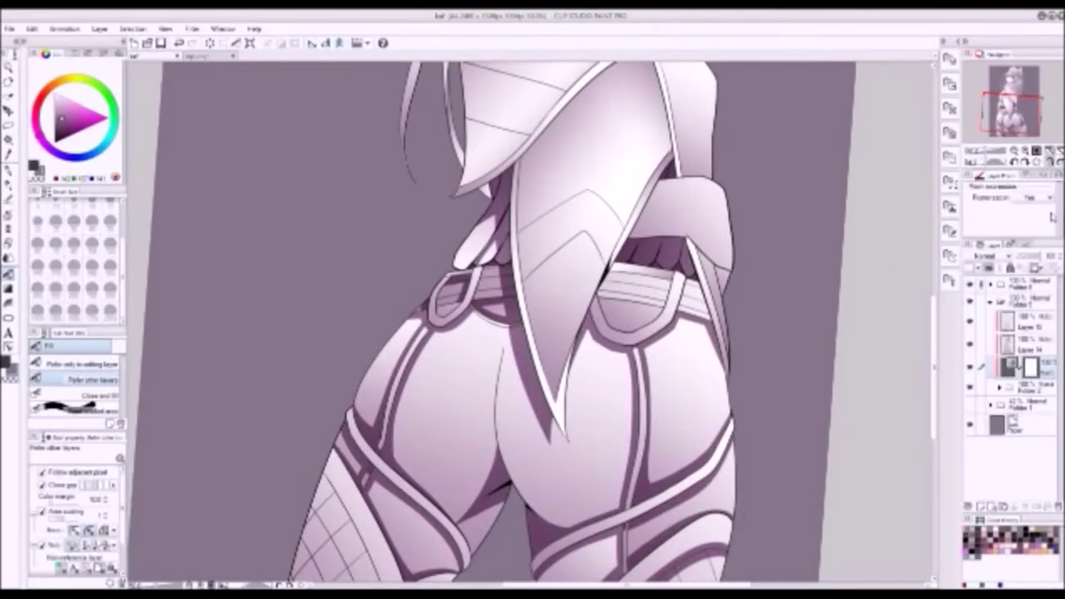
key("p")
key("ctrl+minus")
key("ctrl+minus")
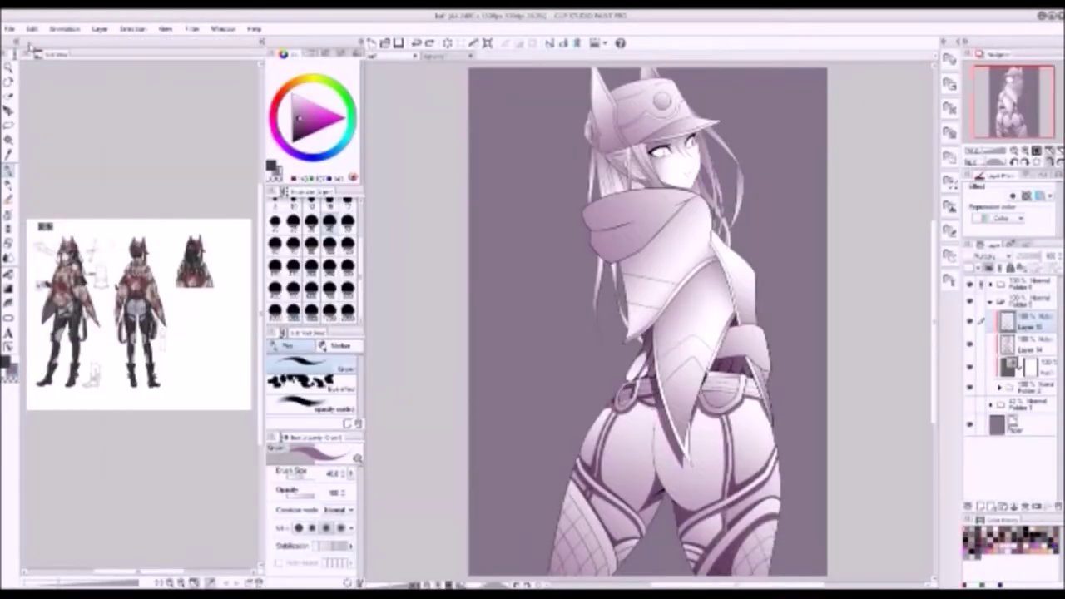
scroll(137, 316, "up", 5)
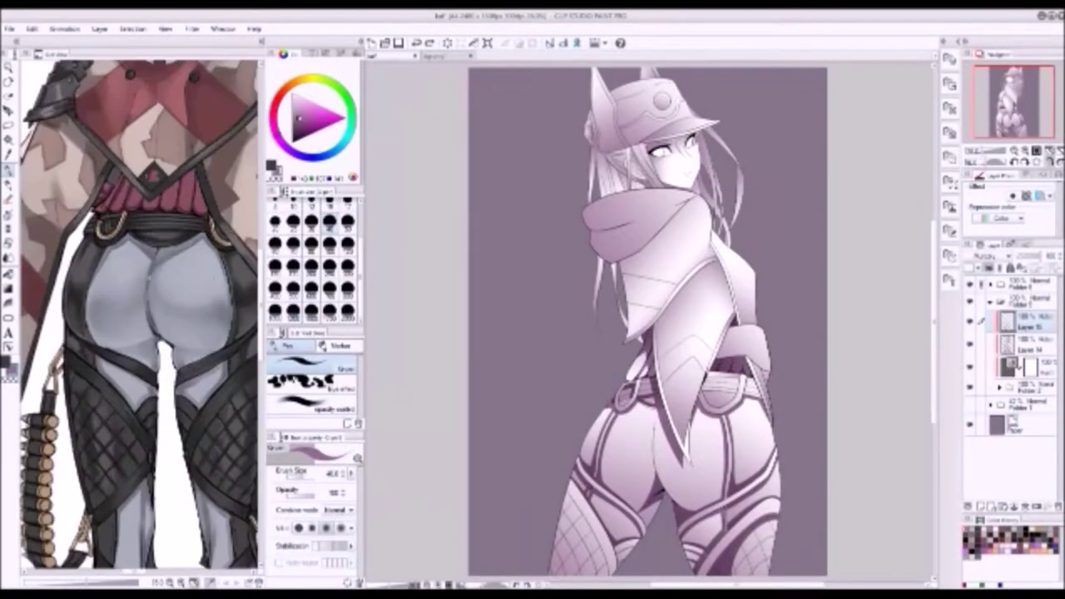
- Show the whole character reference sheet in the Sub View in place of the enlarged back view
scroll(648, 249, "down", 3)
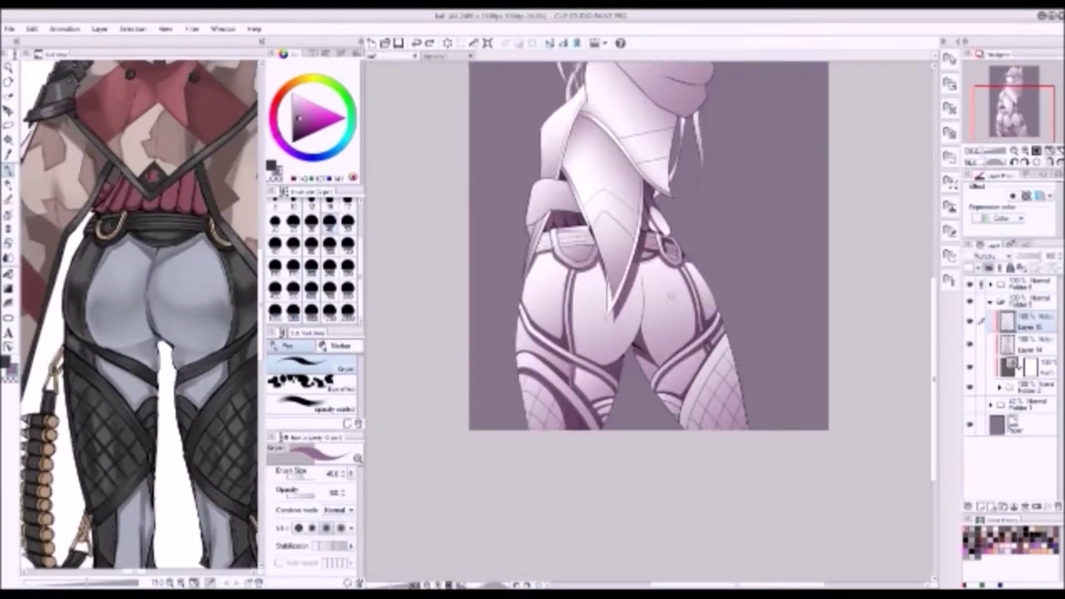
key("ctrl+plus")
key("ctrl+plus")
left_click_drag(643, 386, 624, 396)
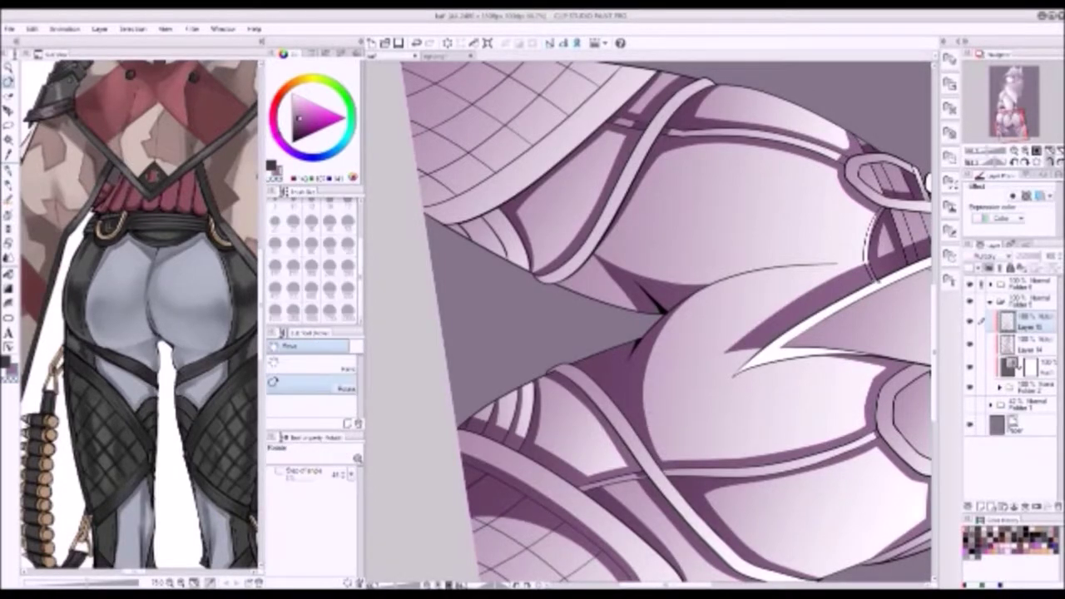
key("Tab")
key("ctrl+0")
key("Tab")
- Paint hard shadows under the seat, along the left trouser seam and around the panels beneath the left thigh strap
scroll(620, 238, "up", 3)
left_click_drag(582, 316, 649, 316, "space")
scroll(620, 238, "up", 4)
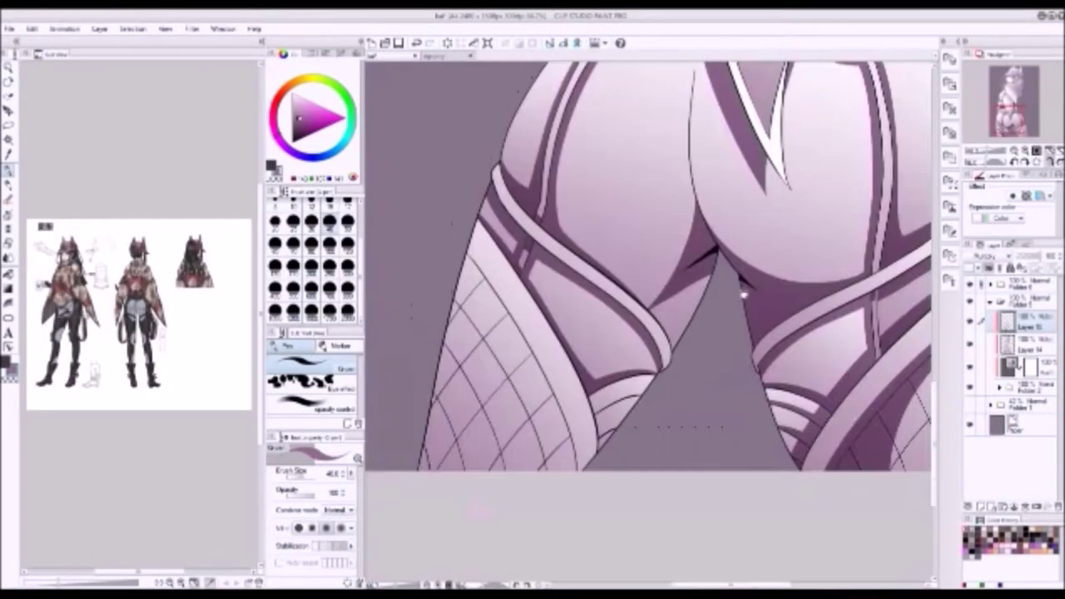
left_click_drag(621, 238, 663, 288, "space")
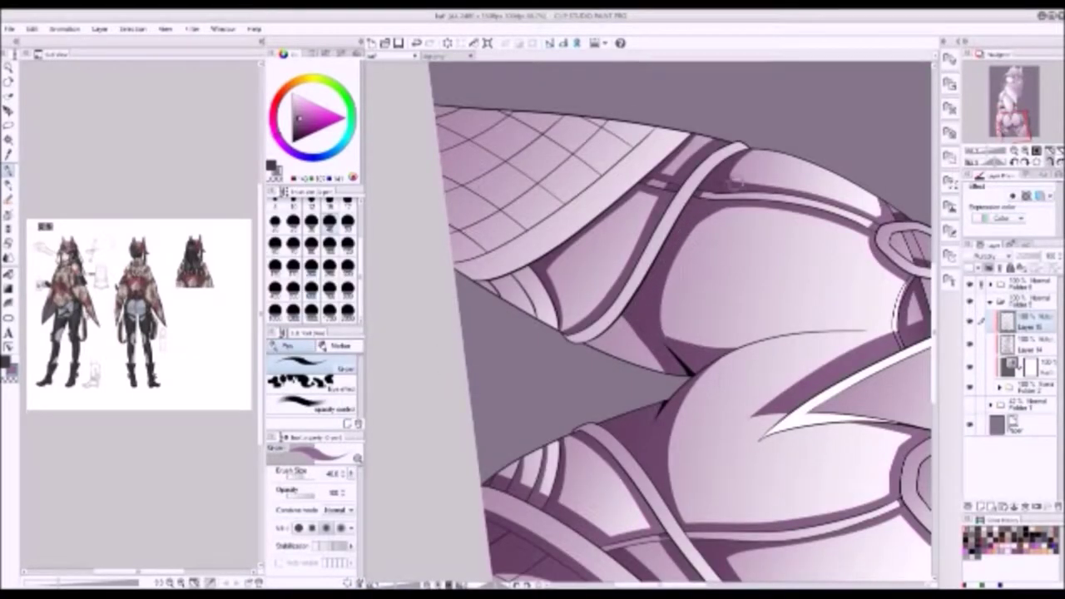
key("ctrl+at")
key("h")
key("h")
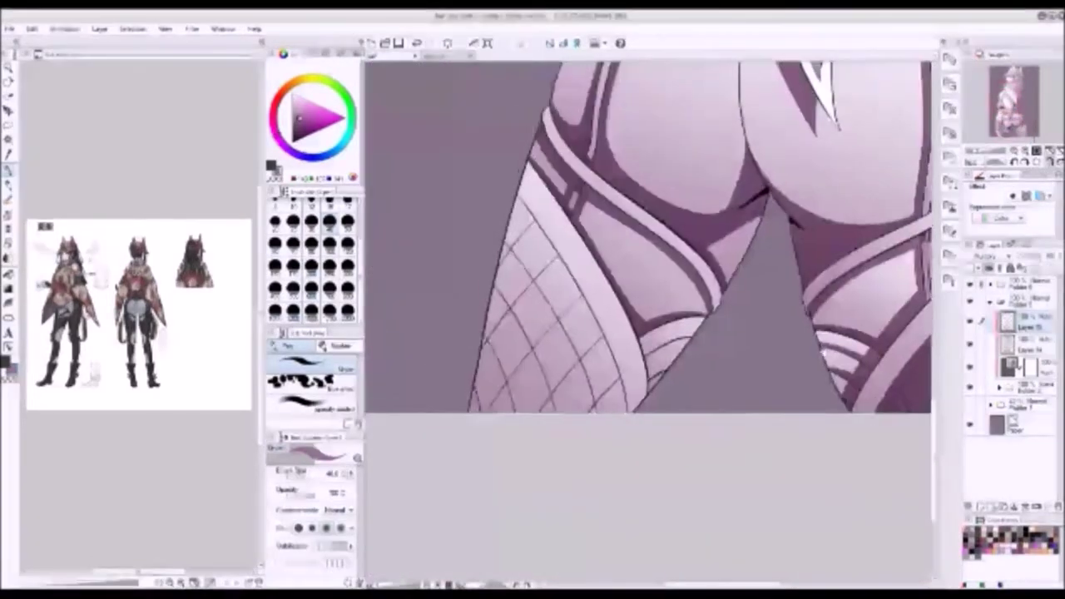
left_click_drag(643, 371, 614, 274)
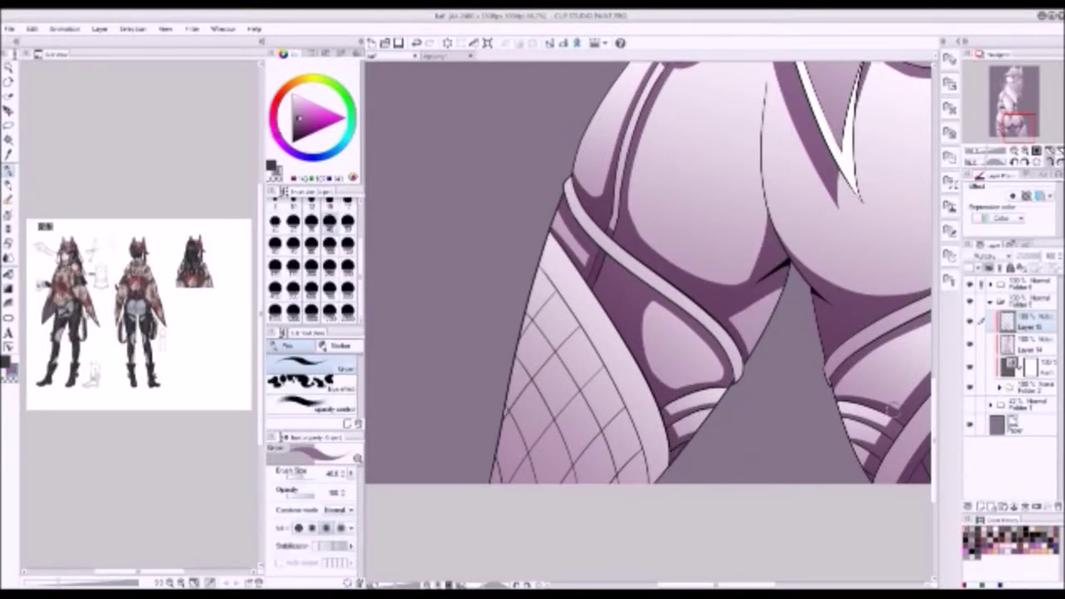
- Select the netted panel on the left thigh and paint hard shadows on it, using brush size 250 for the large areas
key("w")
key("b")
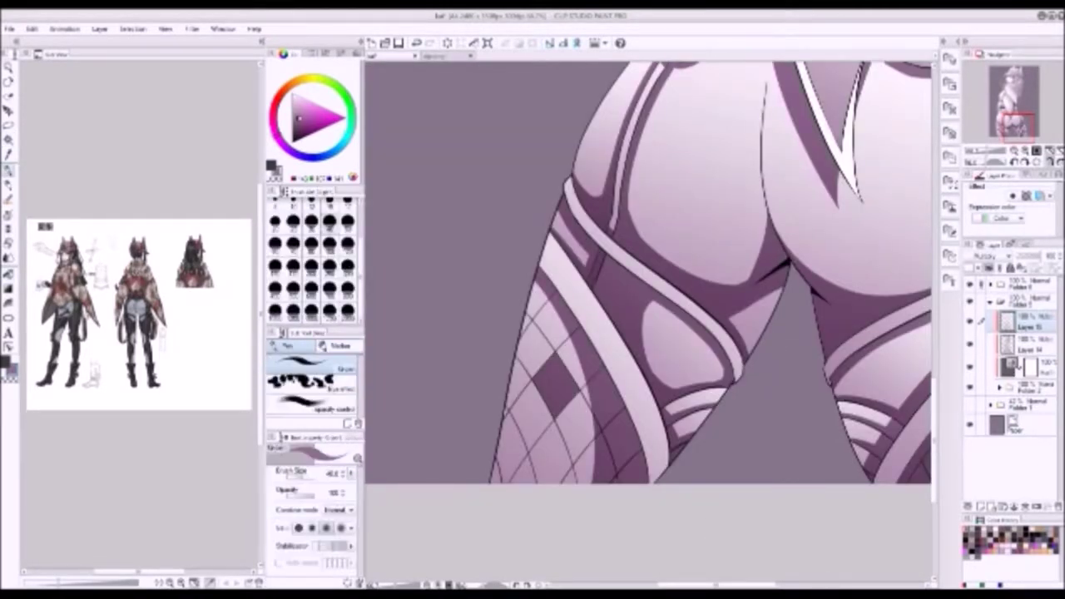
key("Tab")
key("ctrl+0")
key("Tab")
scroll(640, 316, "down", 3)
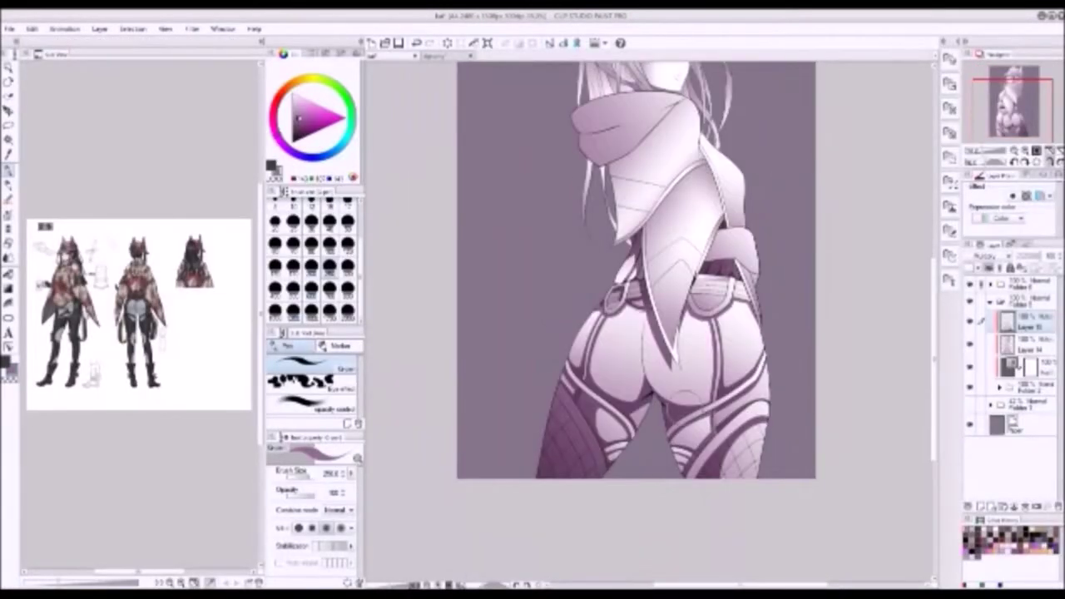
key("h")
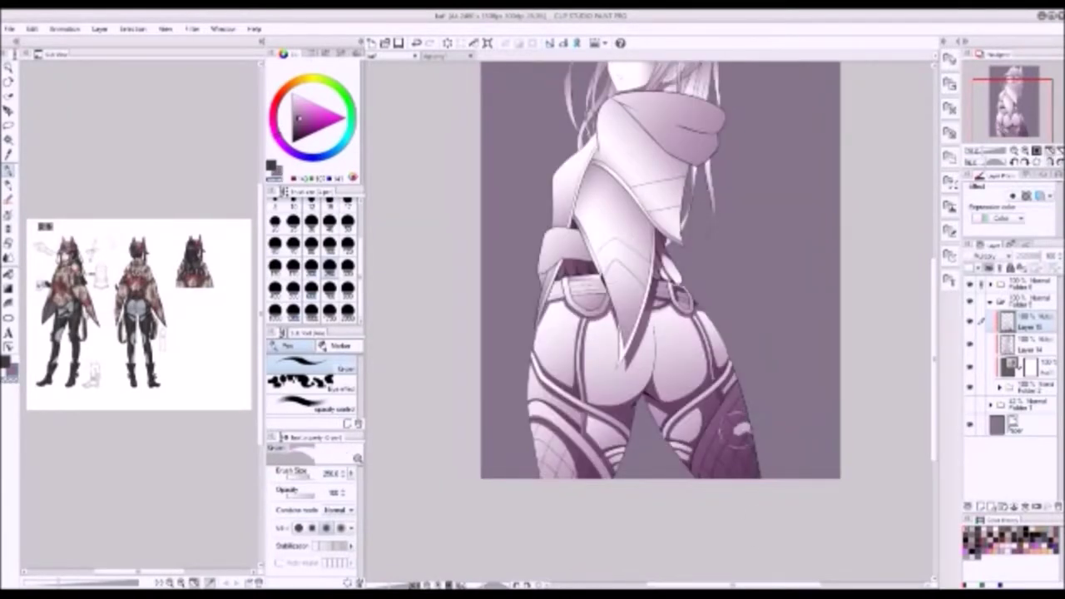
key("h")
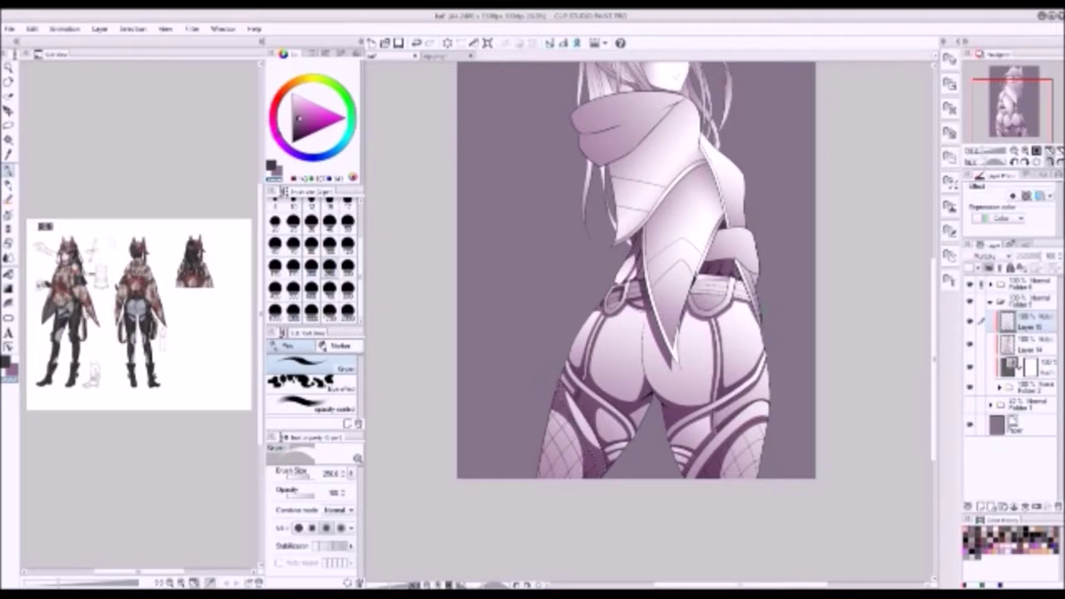
- Paint hard shadows on the right thigh's netted panel and straps, and compare the picture with Layer 14 hidden and shown
left_click_drag(700, 474, 767, 402)
mouse_move(716, 447)
left_mouse_down()
mouse_move(770, 414)
mouse_move(703, 470)
left_mouse_up()
mouse_move(765, 404)
left_mouse_down()
mouse_move(711, 446)
mouse_move(702, 478)
mouse_move(719, 450)
left_mouse_up()
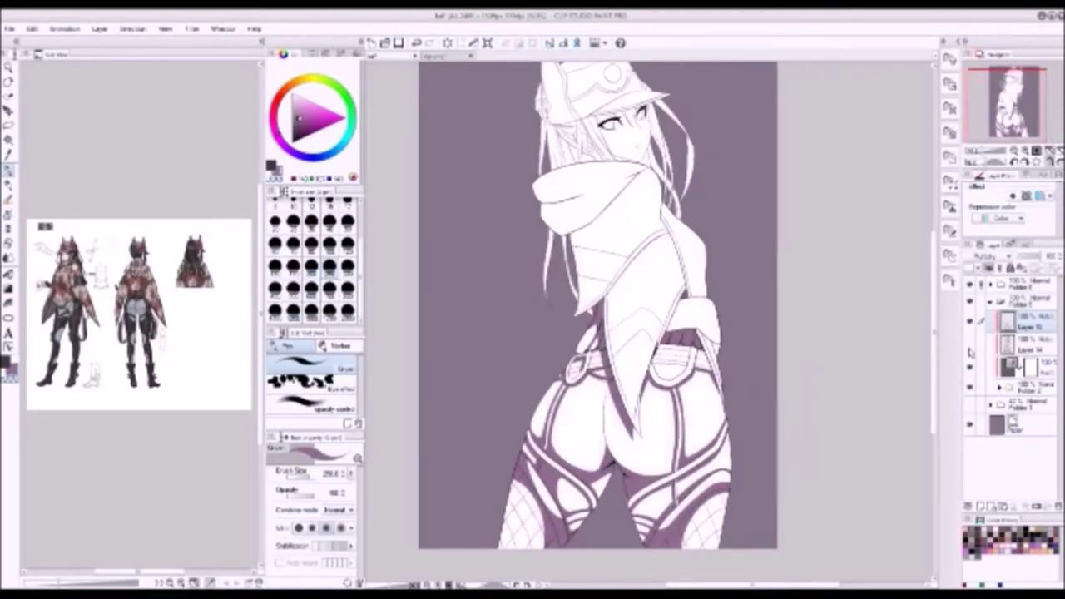
left_click(978, 323)
left_click(978, 323)
left_click(979, 323)
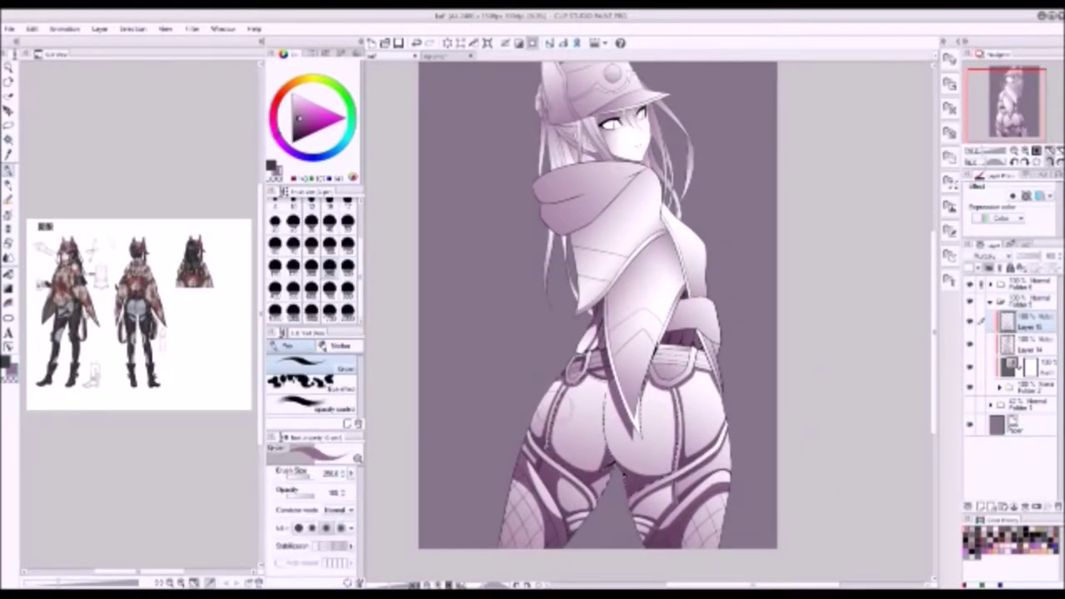
- Paint broad, rounded hard shadows across the lower edge and sides of the pale trouser seat with brush size 100
key("bracketleft")
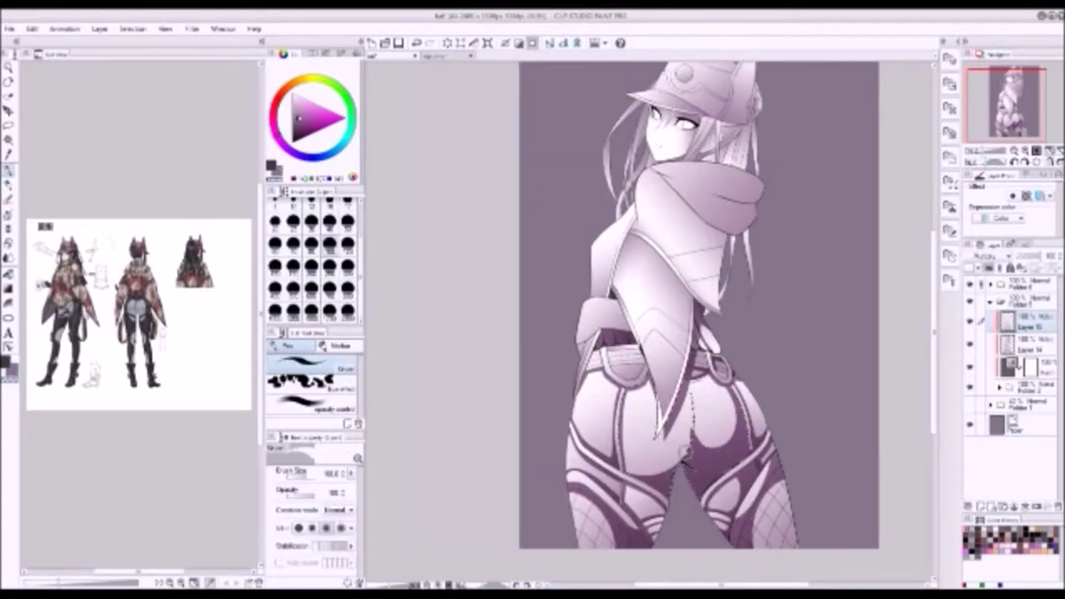
left_click_drag(597, 305, 682, 300)
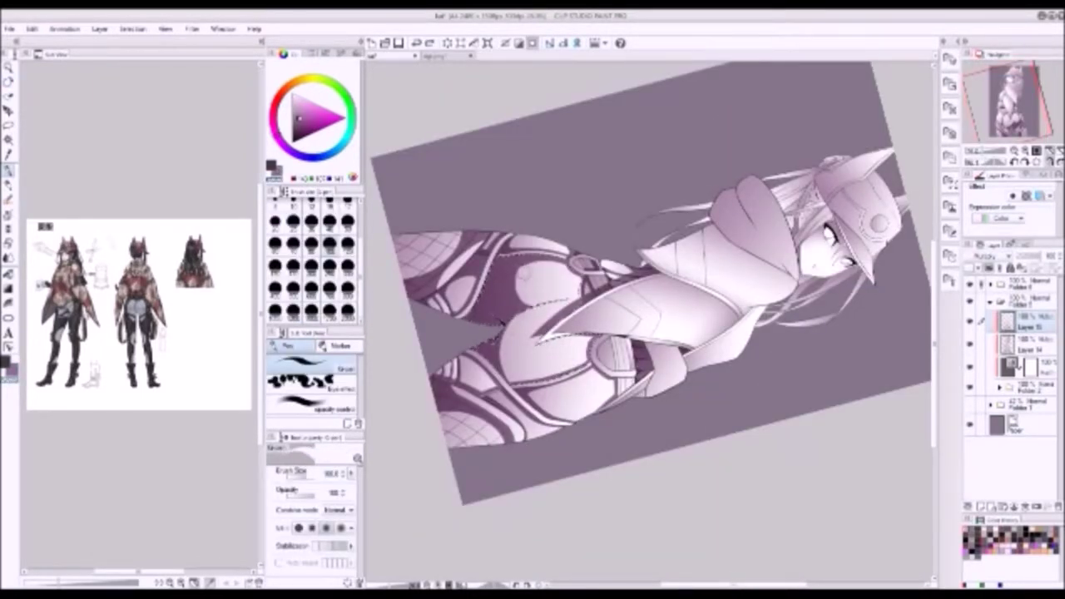
mouse_move(682, 300)
left_mouse_down()
mouse_move(632, 250)
mouse_move(699, 275)
mouse_move(691, 287)
left_mouse_up()
key("ctrl+shift+r")
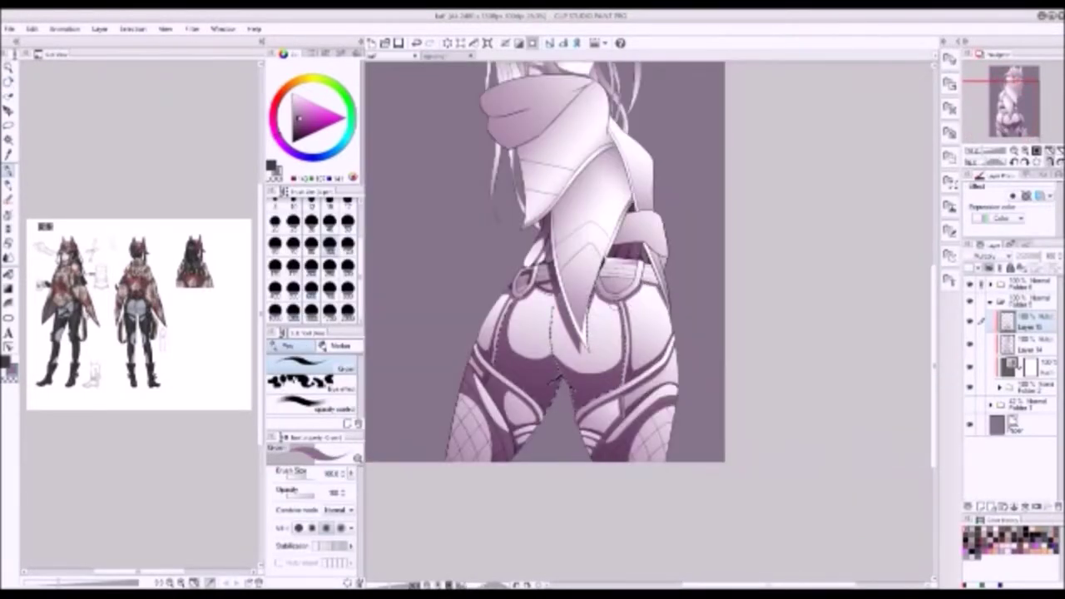
key("r")
mouse_move(740, 310)
left_mouse_down()
mouse_move(639, 422)
mouse_move(623, 424)
mouse_move(646, 324)
left_mouse_up()
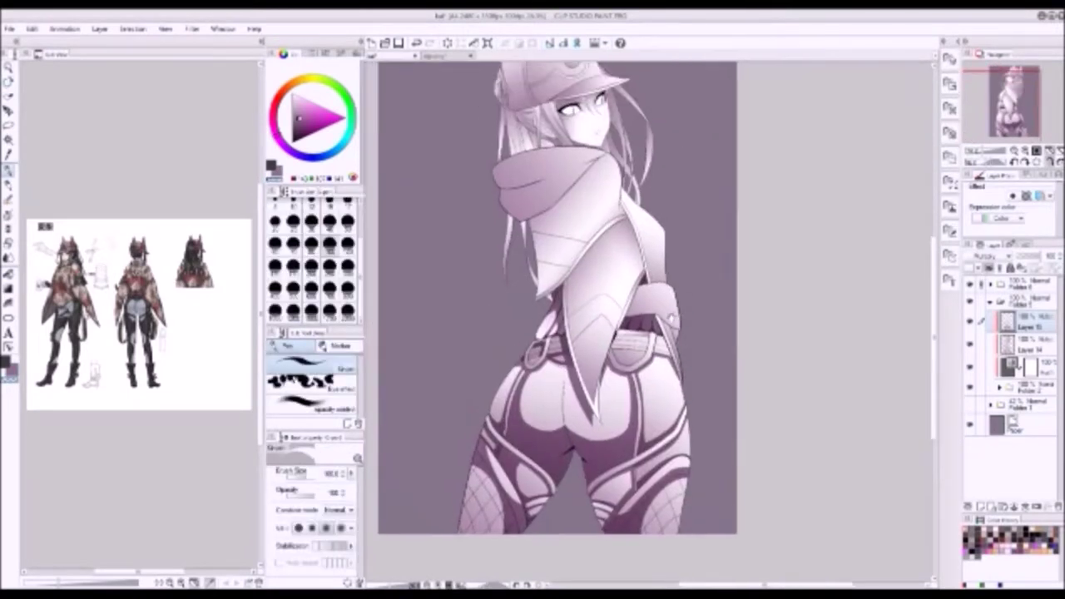
- Select the belt sections, loops and dark cloth at the right hip one by one and paint hard shadows on them
key("g")
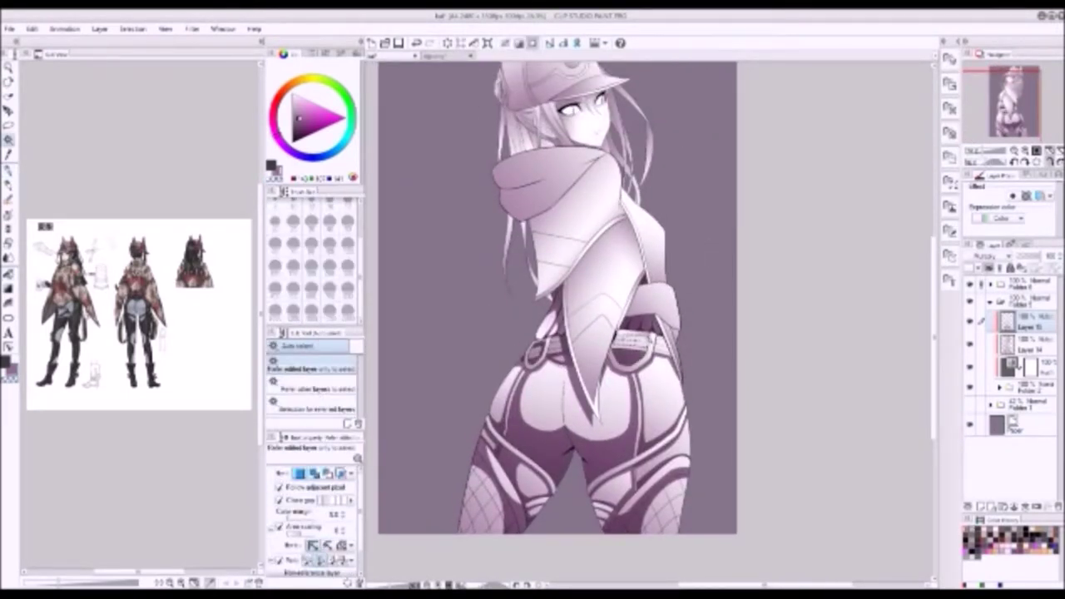
key("b")
key("g")
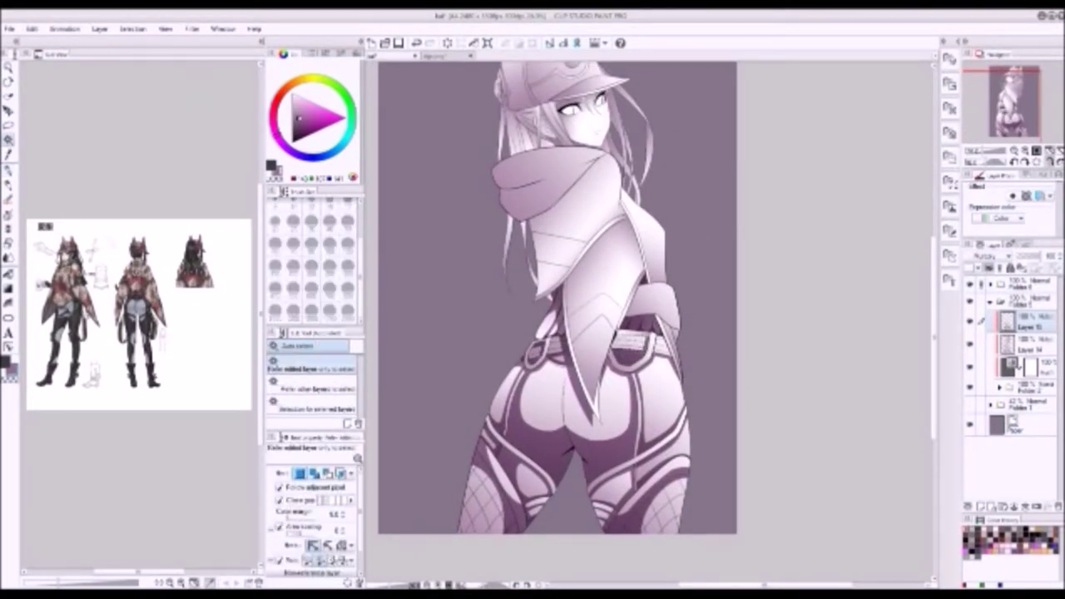
key("b")
key("g")
key("b")
key("g")
key("b")
key("g")
key("g")
key("g")
left_click_drag(729, 302, 715, 352)
key("w")
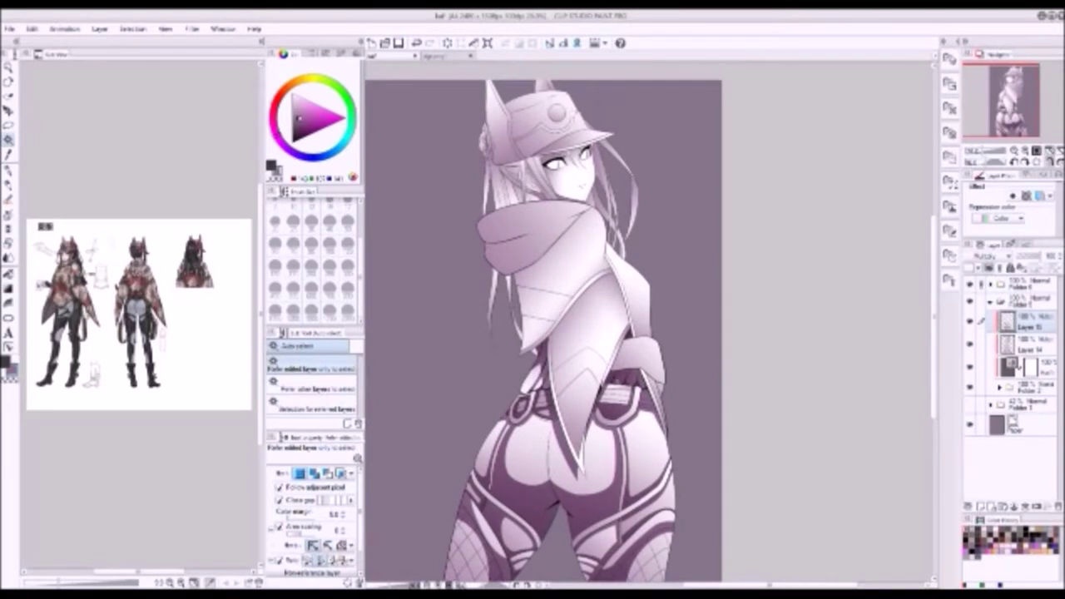
- Select parts of the long pointed cape tail, paint hard shadows along its upper and side edges, and clear the selection
key("b")
key("w")
key("b")
key("w")
key("b")
key("w")
key("b")
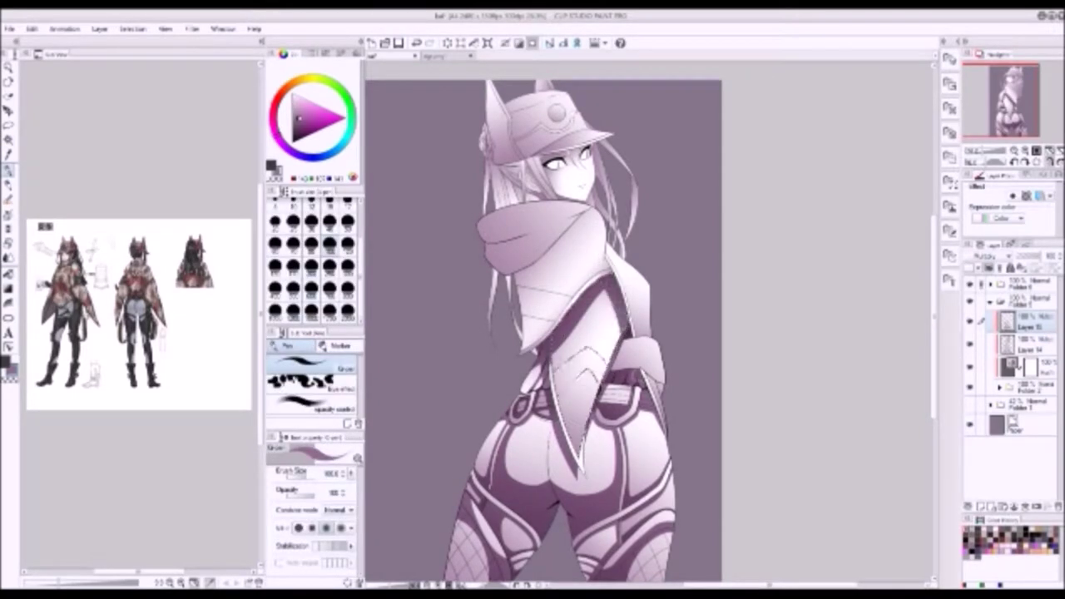
key("ctrl+d")
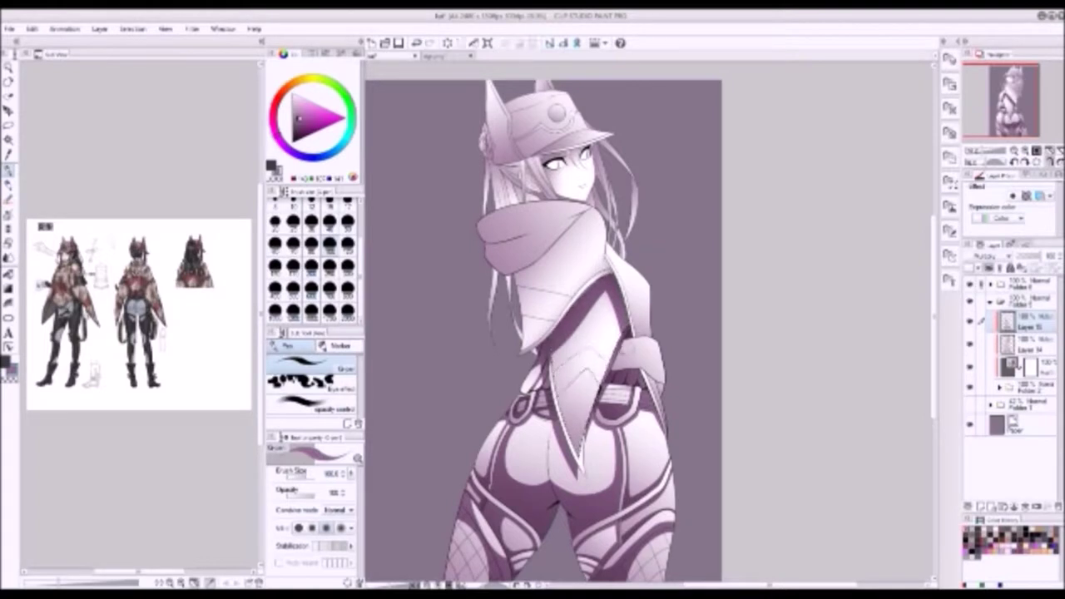
- Shade the folded cuff of the right forearm and the cloth beneath it with hard shadows
key("g")
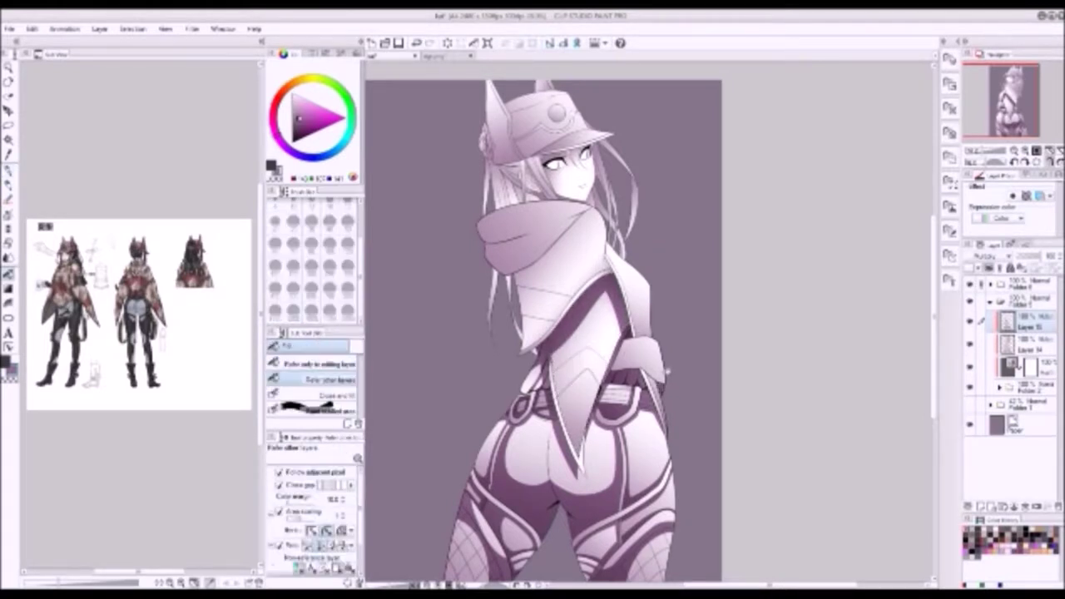
key("b")
key("g")
key("b")
key("g")
key("b")
scroll(542, 333, "up", 2)
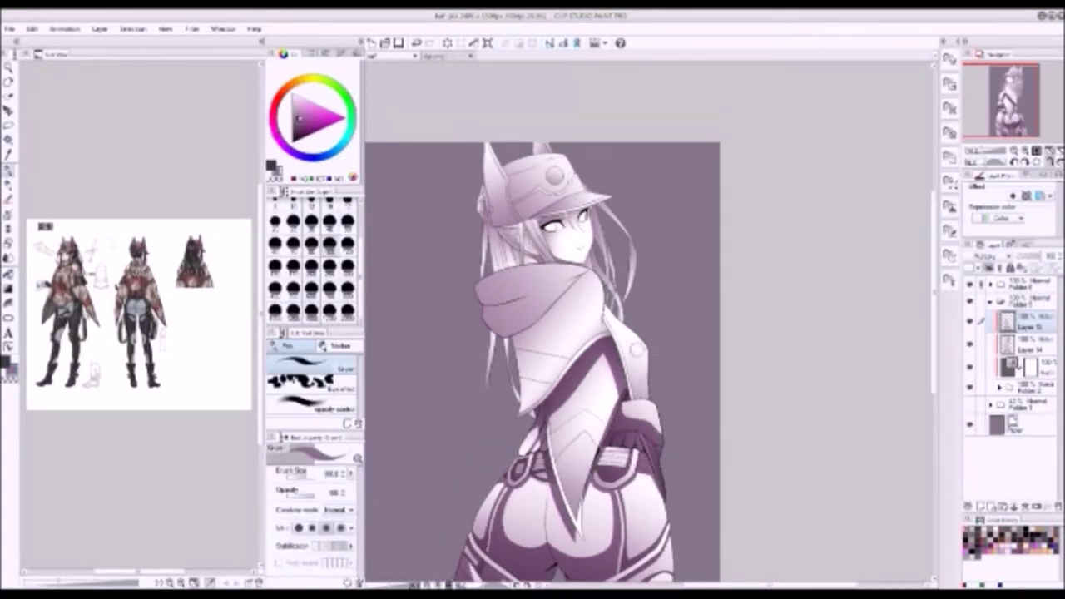
- Select the right upper sleeve and cover its lower part with a hard shadow, leaving the shoulder lit
key("g")
key("b")
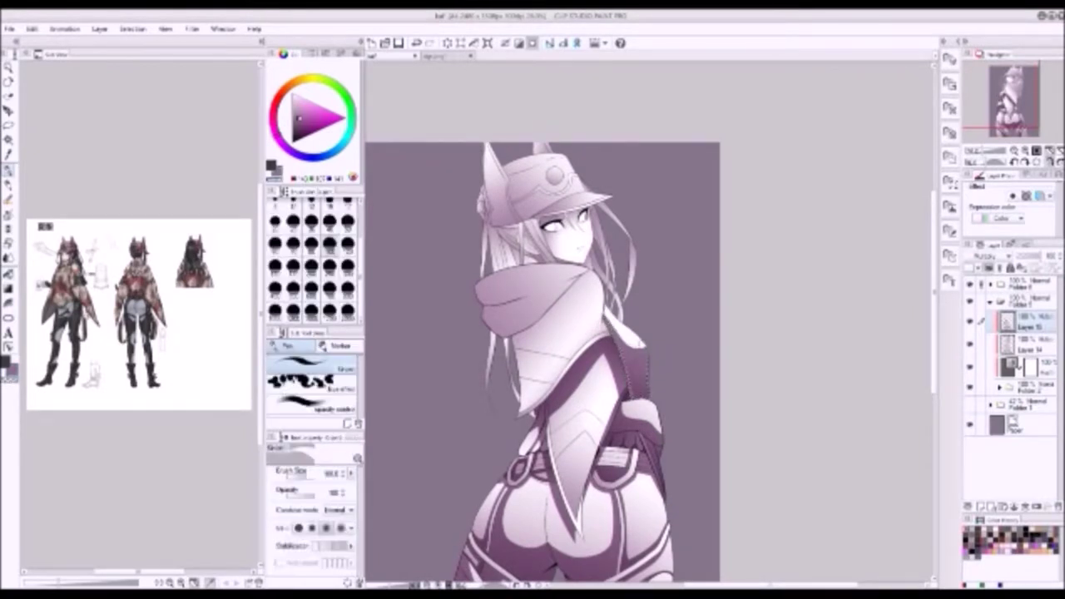
key("g")
key("b")
- Paint a large hard shadow over the back of the cape, leaving a light patch at the shoulder
key("g")
key("b")
key("g")
key("b")
key("g")
key("b")
key("g")
key("b")
key("g")
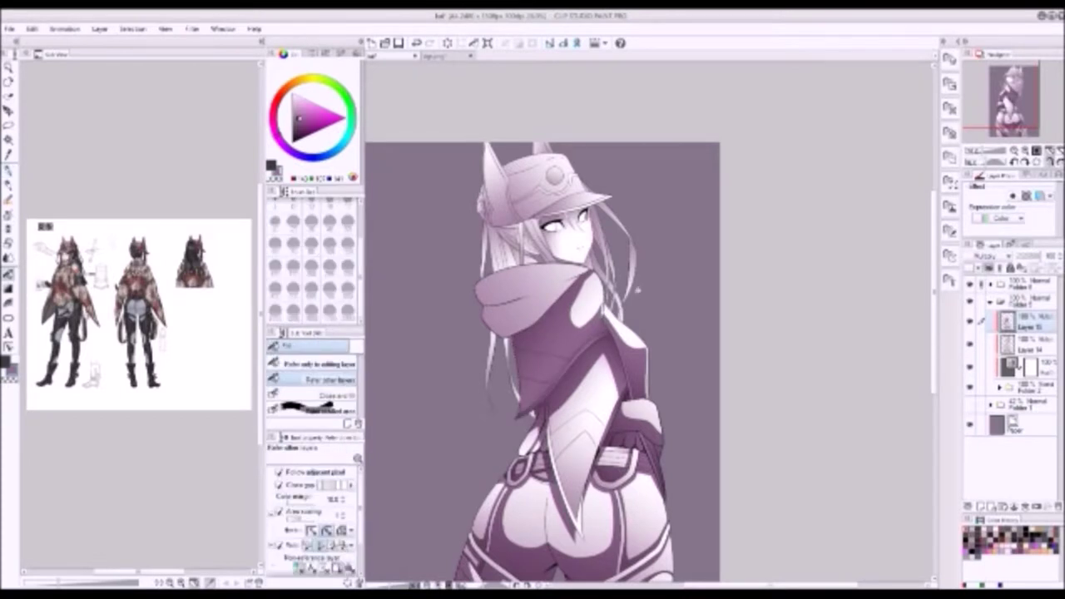
- Select the folded hood collar and paint hard shadows on its underside and along the rim, checking the mirrored view
key("b")
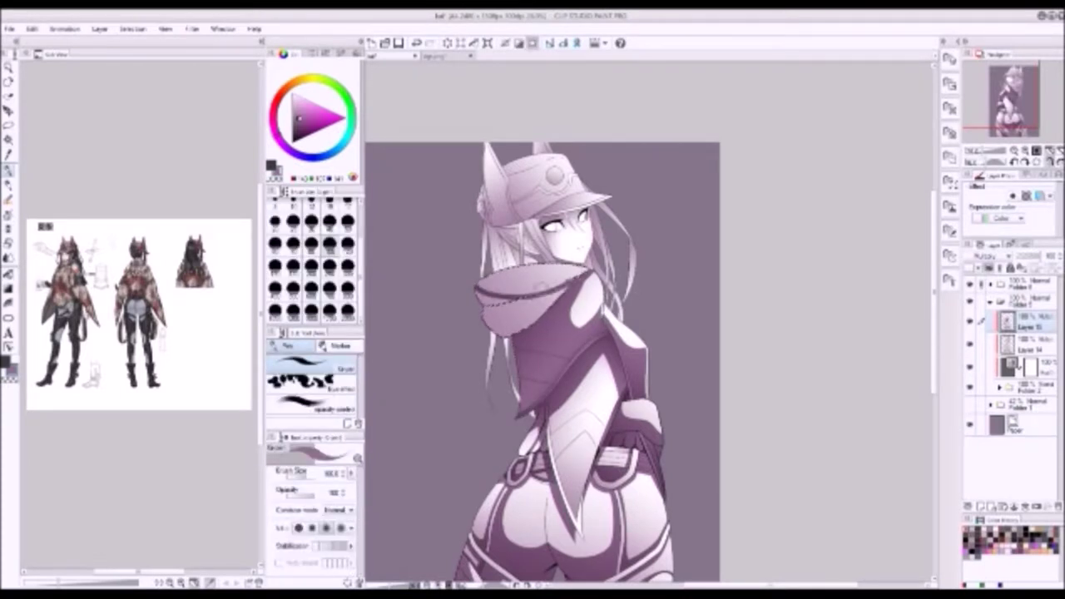
key("h")
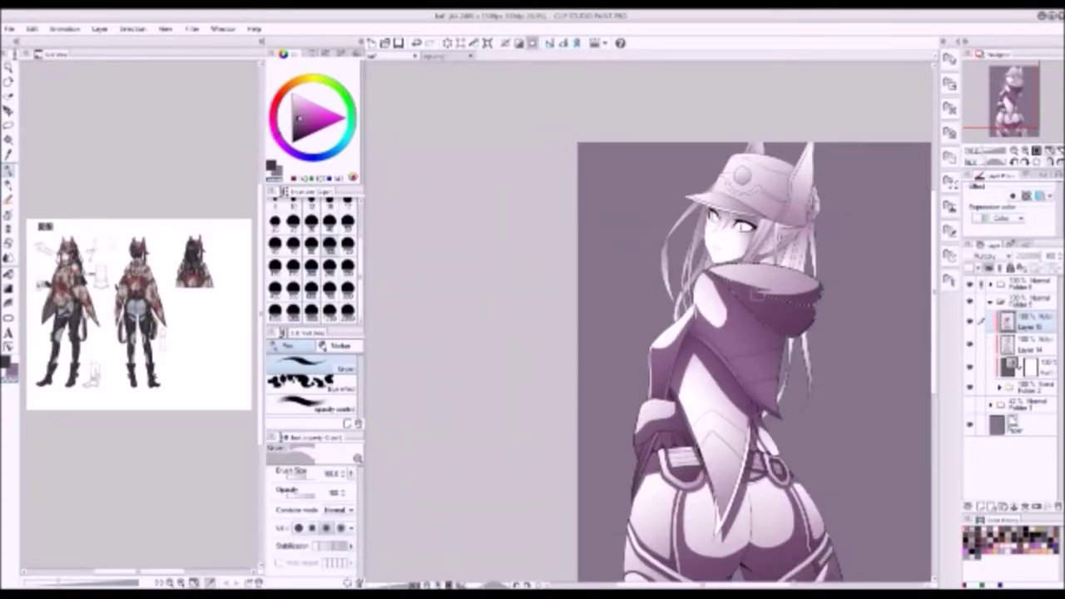
key("h")
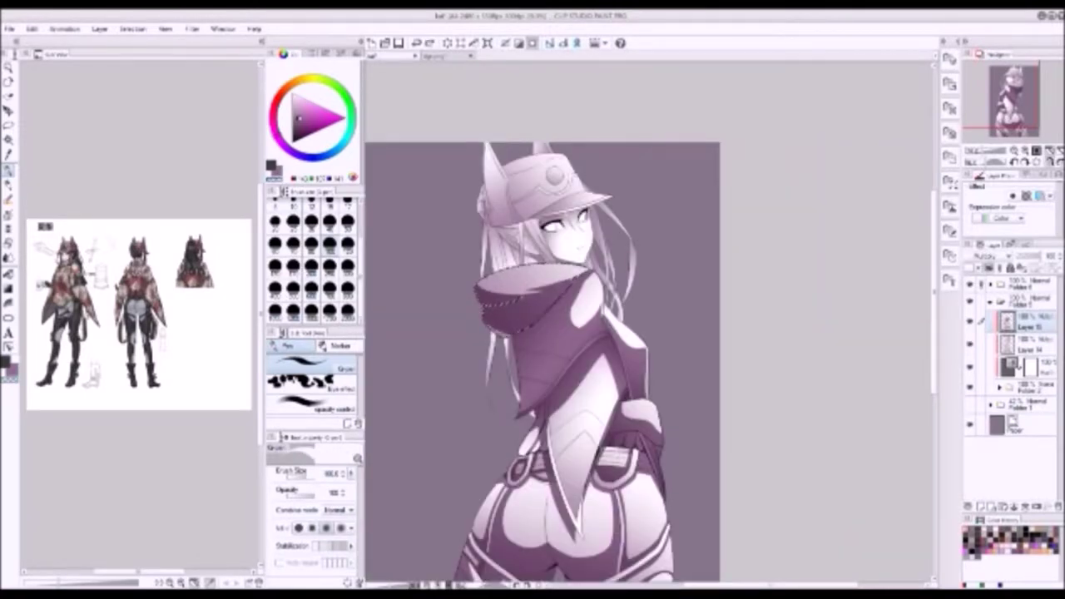
key("h")
left_click_drag(782, 333, 703, 426)
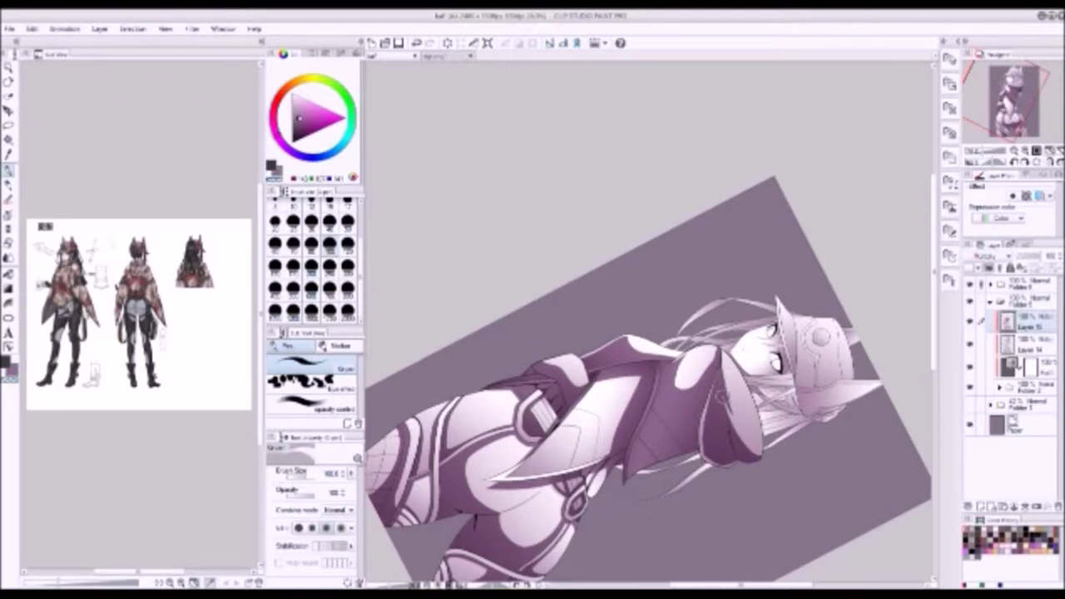
left_click_drag(749, 249, 815, 466)
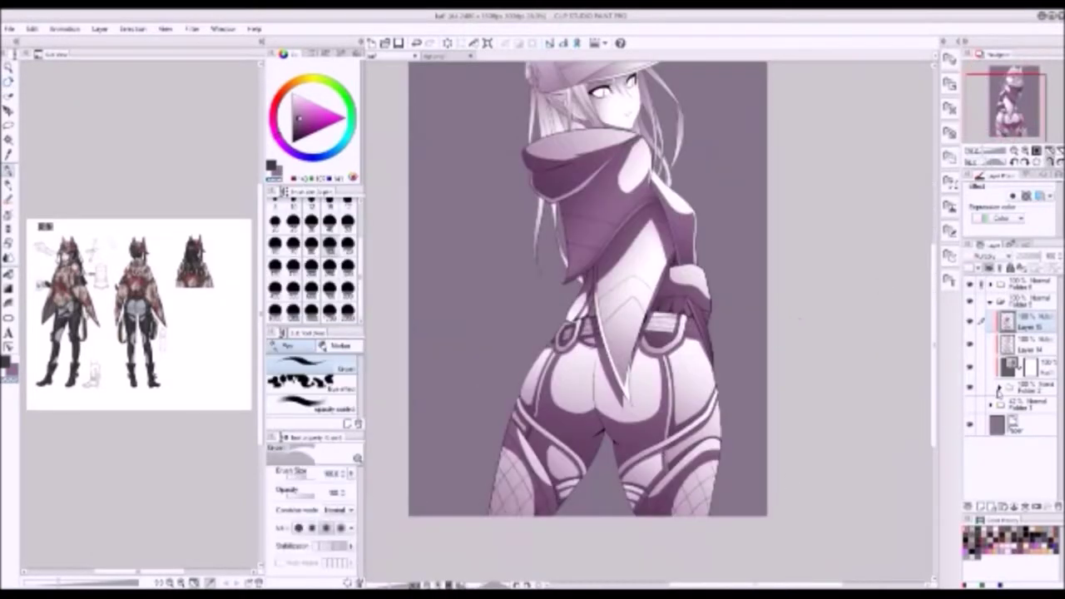
- Refine the hard shadows along the trousers' centre seam and carve thin light rims on the inner thighs with a size 50 brush
key("ctrl+plus")
key("ctrl+plus")
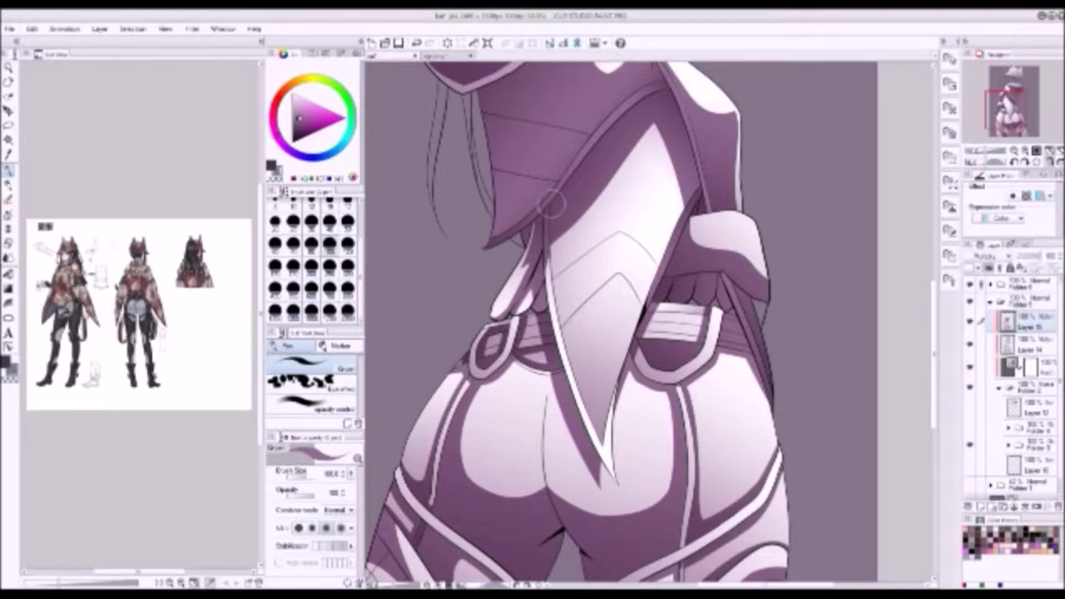
key("ctrl+0")
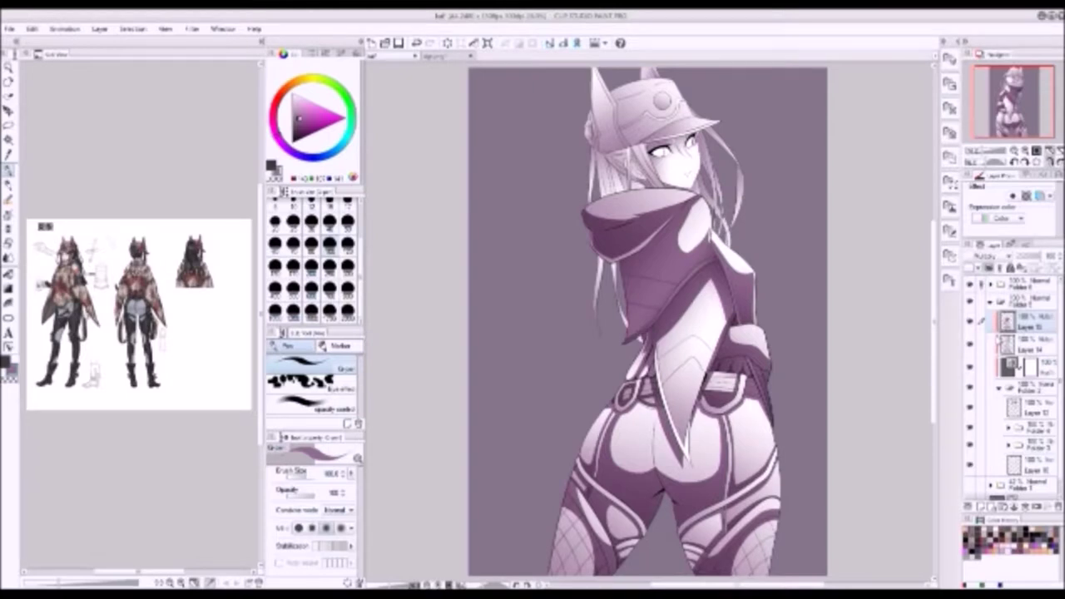
scroll(654, 445, "up", 5)
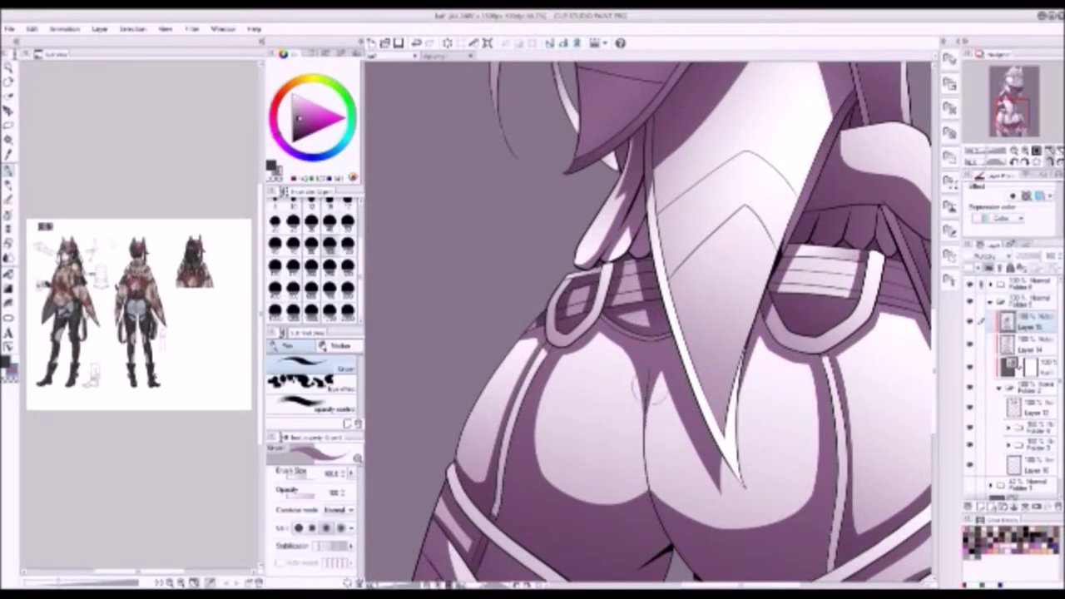
scroll(645, 391, "down", 3)
left_click_drag(645, 391, 578, 279)
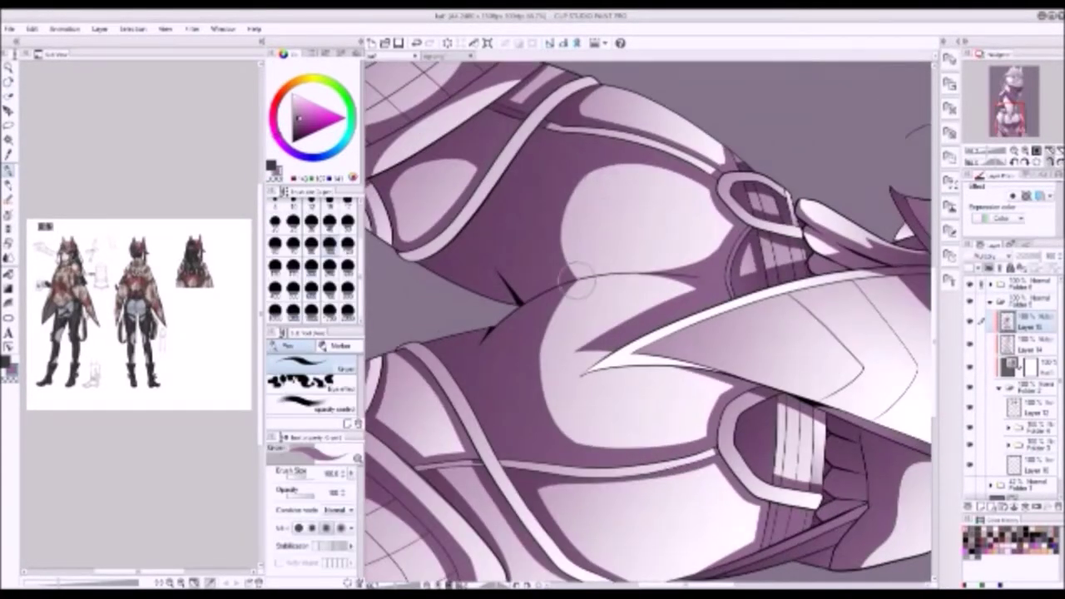
left_click(346, 220)
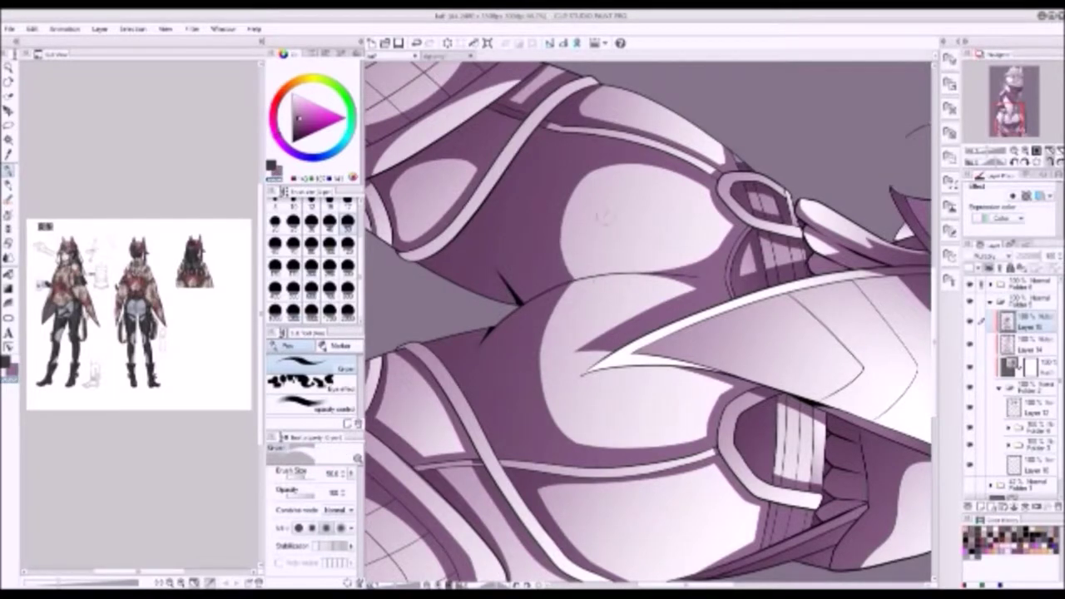
left_click_drag(571, 312, 530, 157)
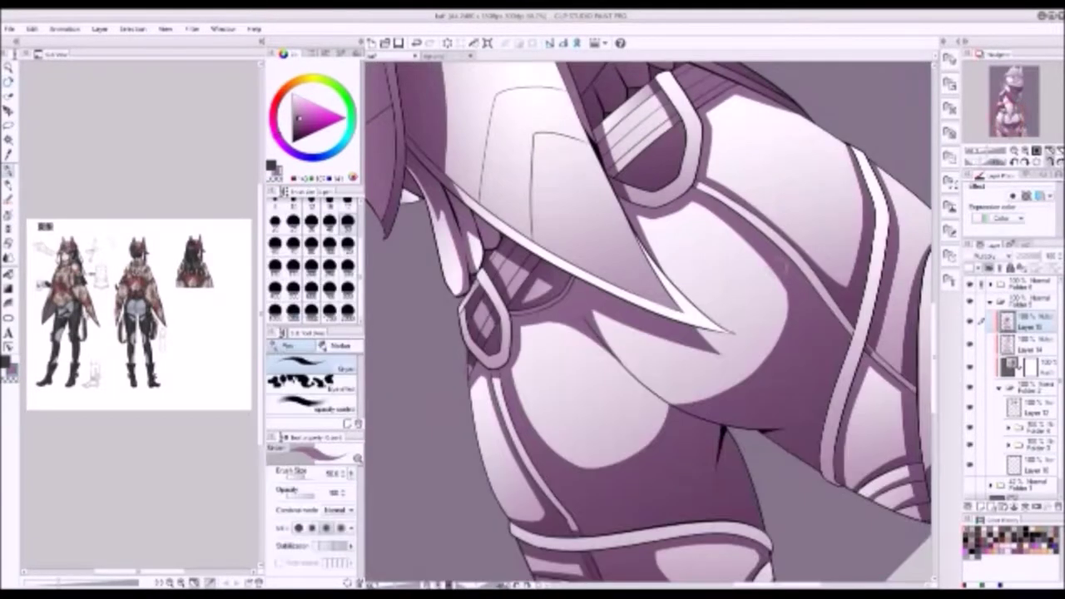
left_click_drag(786, 337, 591, 333)
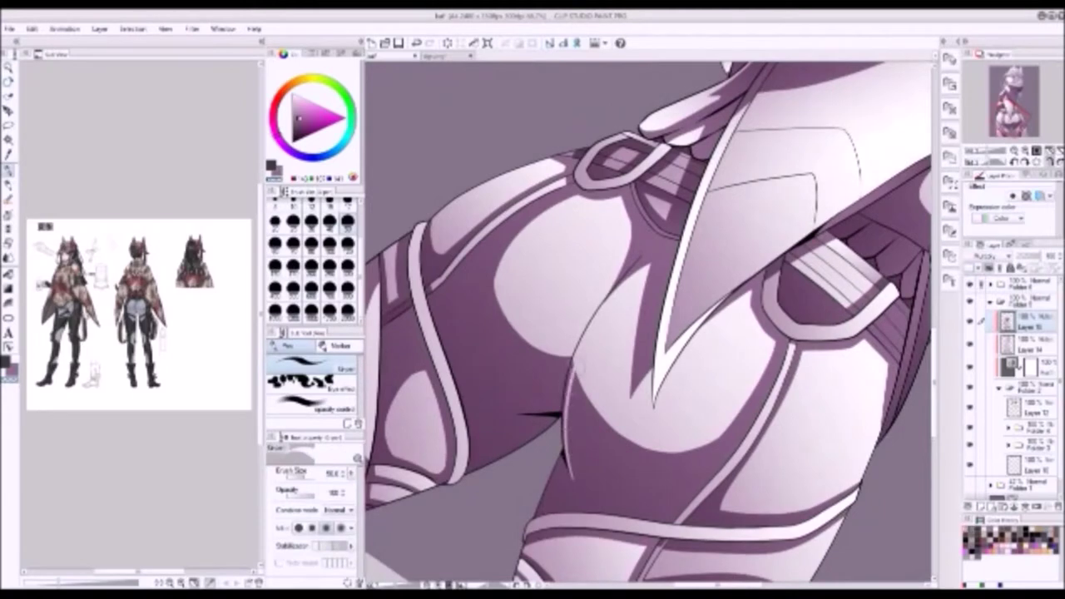
left_click_drag(578, 478, 587, 317)
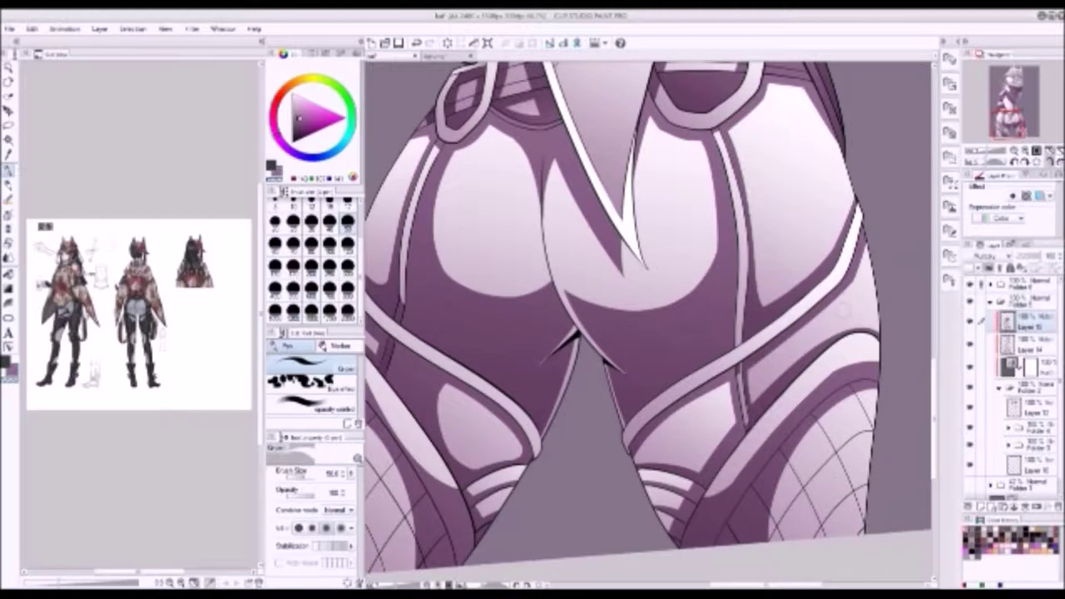
scroll(670, 366, "down", 5)
scroll(877, 309, "up", 15)
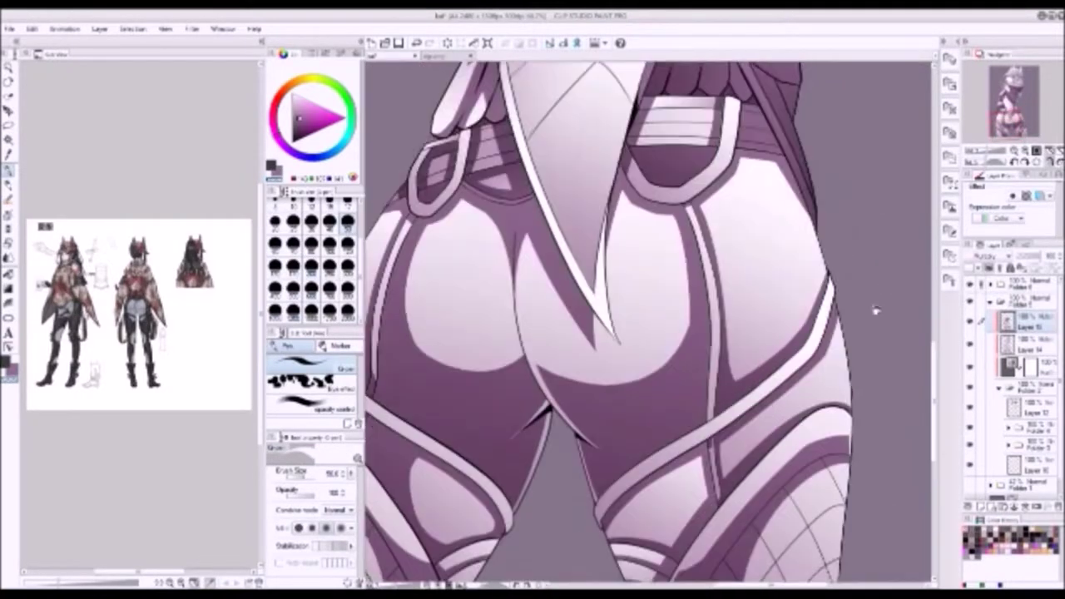
scroll(619, 411, "down", 1)
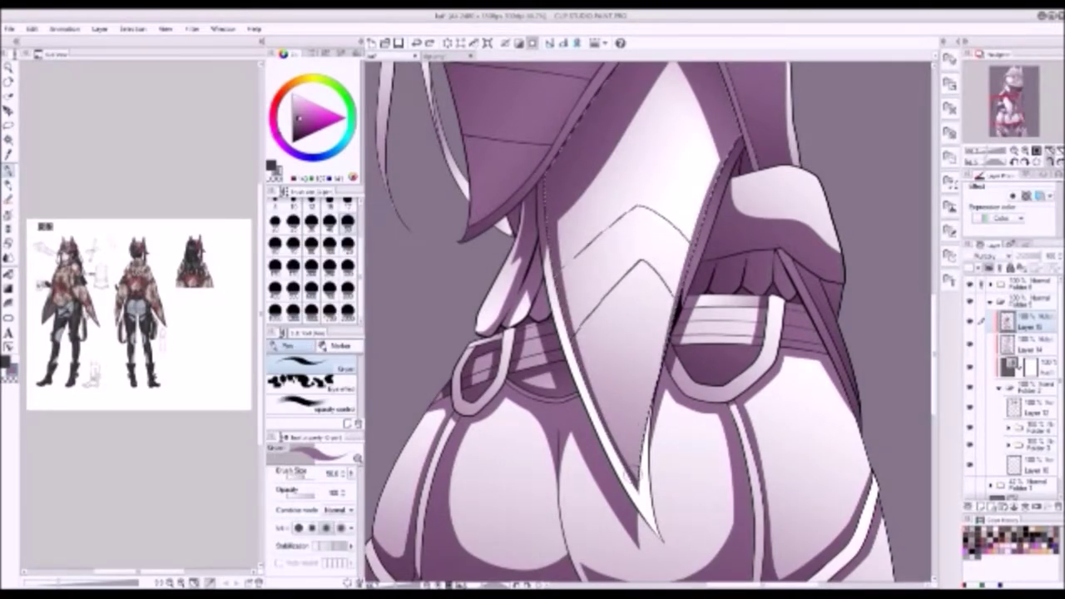
key("ctrl+d")
- Carve a thin light rim along the inner fold of the hood collar, tapering it towards the fold's tip
scroll(647, 324, "up", 10)
left_click_drag(566, 376, 514, 259)
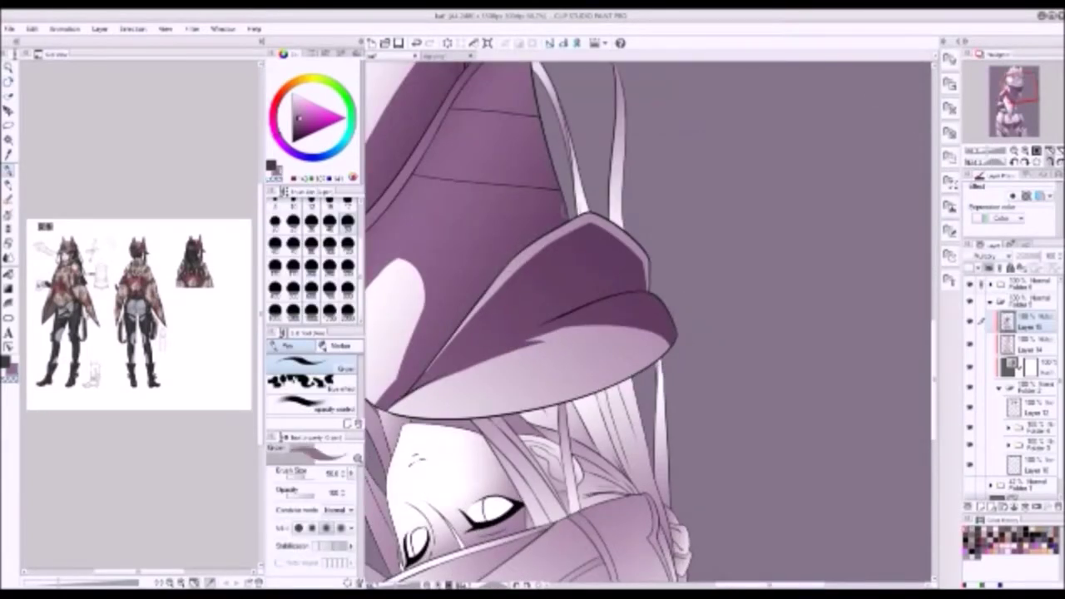
left_click_drag(514, 258, 505, 241)
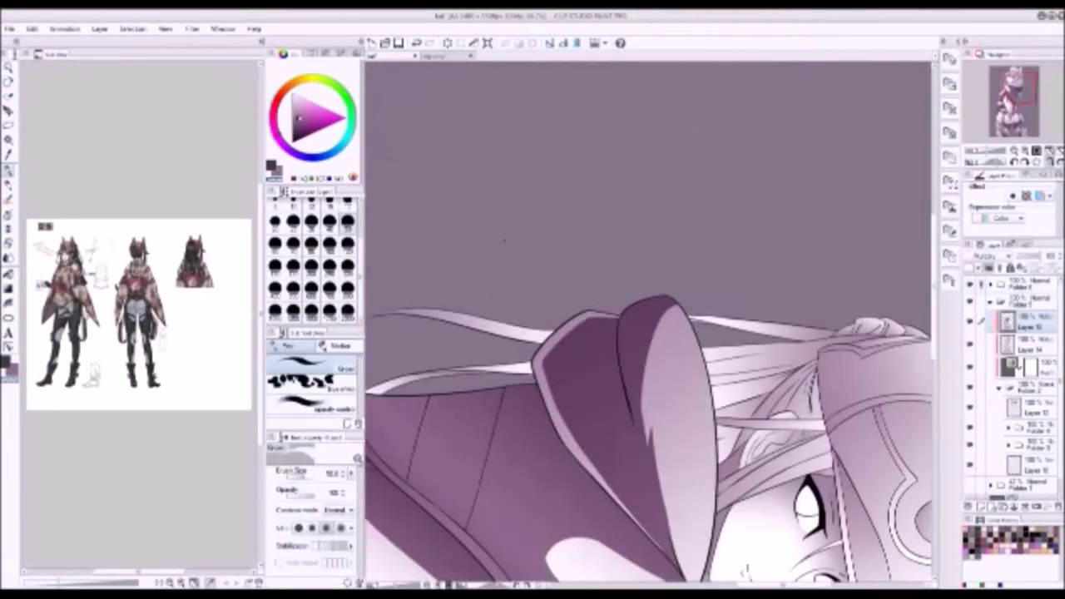
left_click_drag(617, 317, 638, 441)
left_click_drag(620, 326, 637, 446)
left_click_drag(629, 408, 642, 456)
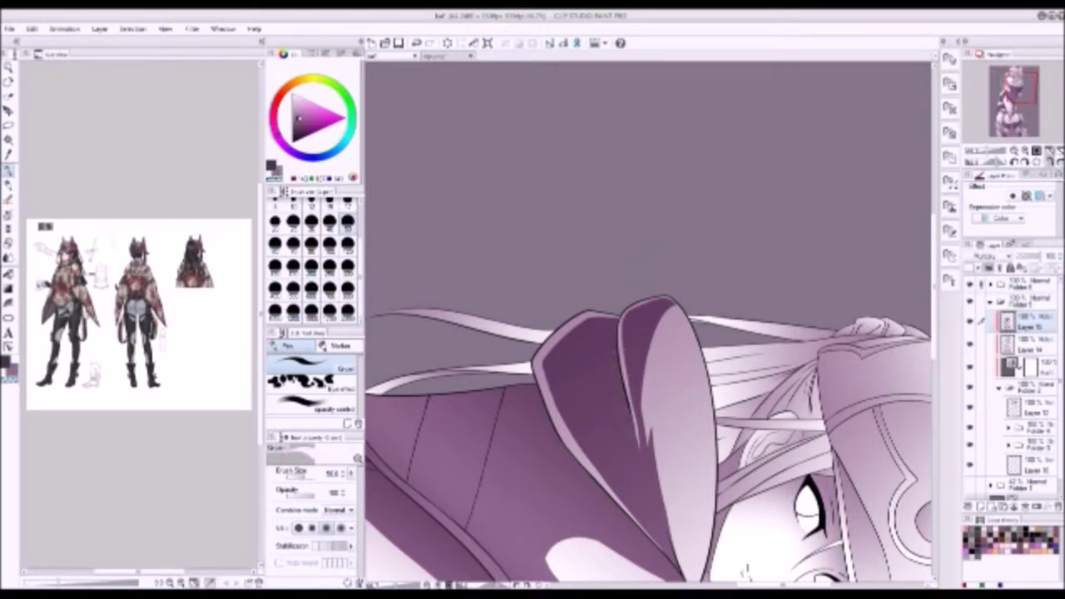
left_click_drag(633, 393, 641, 456)
scroll(641, 381, "down", 2)
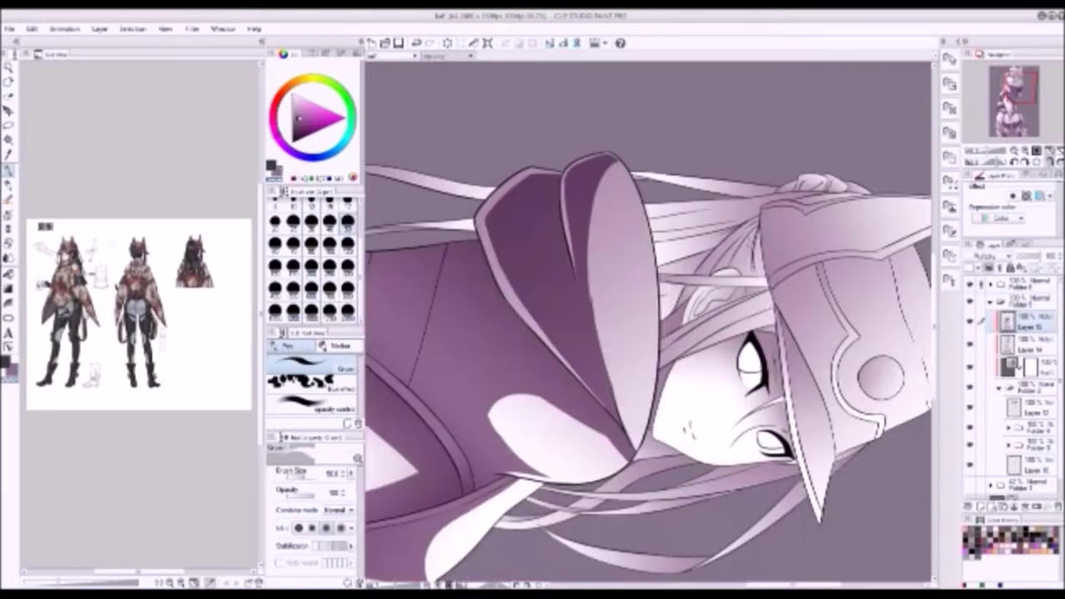
- Hide the hair shading, select the face and paint a hard shadow under the cap brim across both eyes
key("r")
left_click_drag(609, 251, 629, 376)
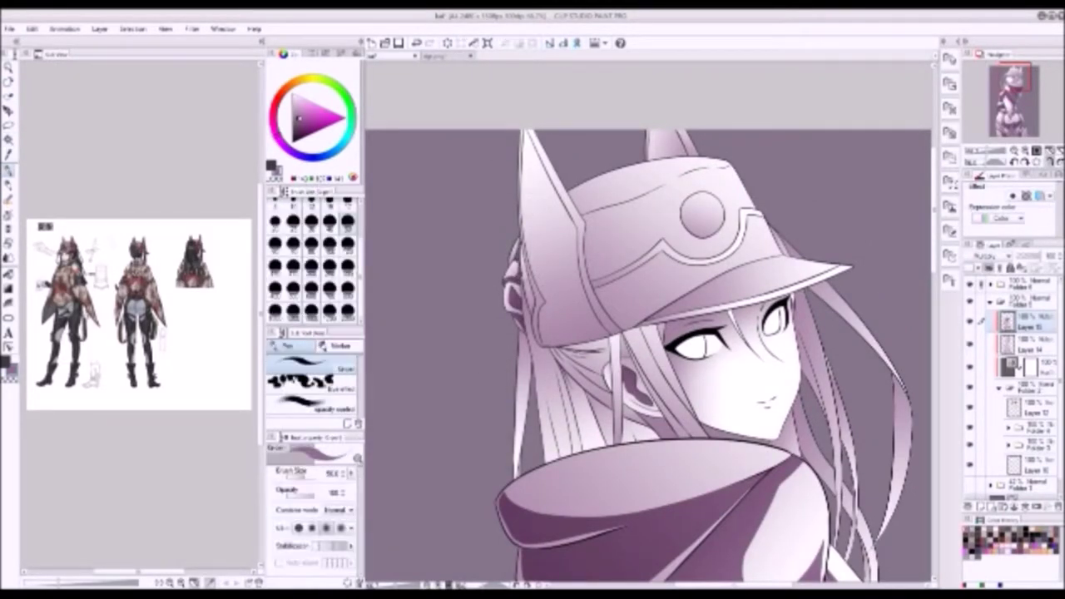
left_click_drag(922, 257, 788, 205)
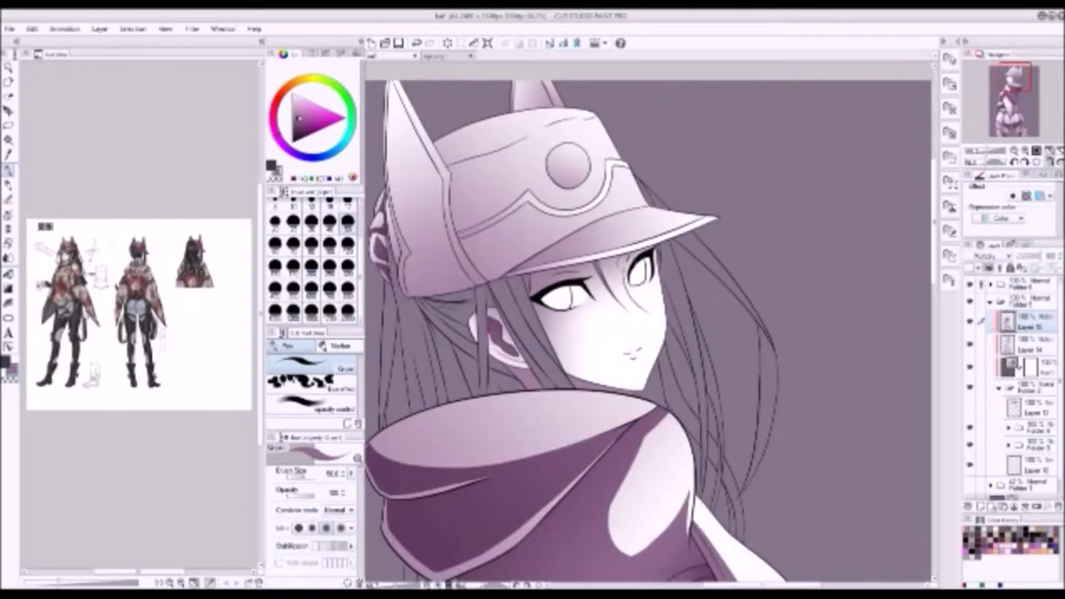
left_click_drag(632, 274, 582, 299)
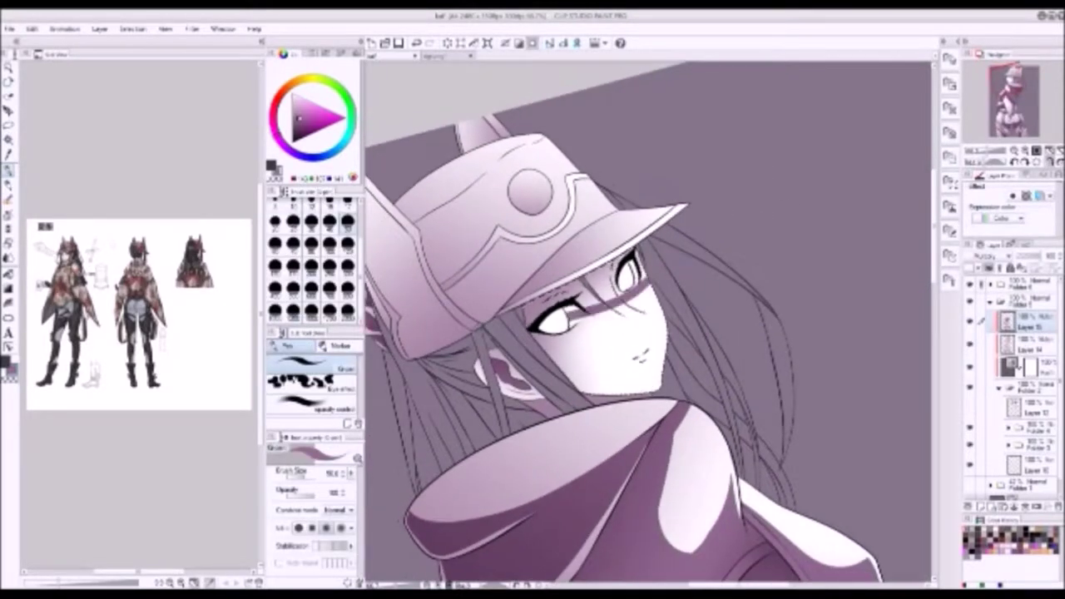
key("b")
left_click_drag(623, 275, 647, 307)
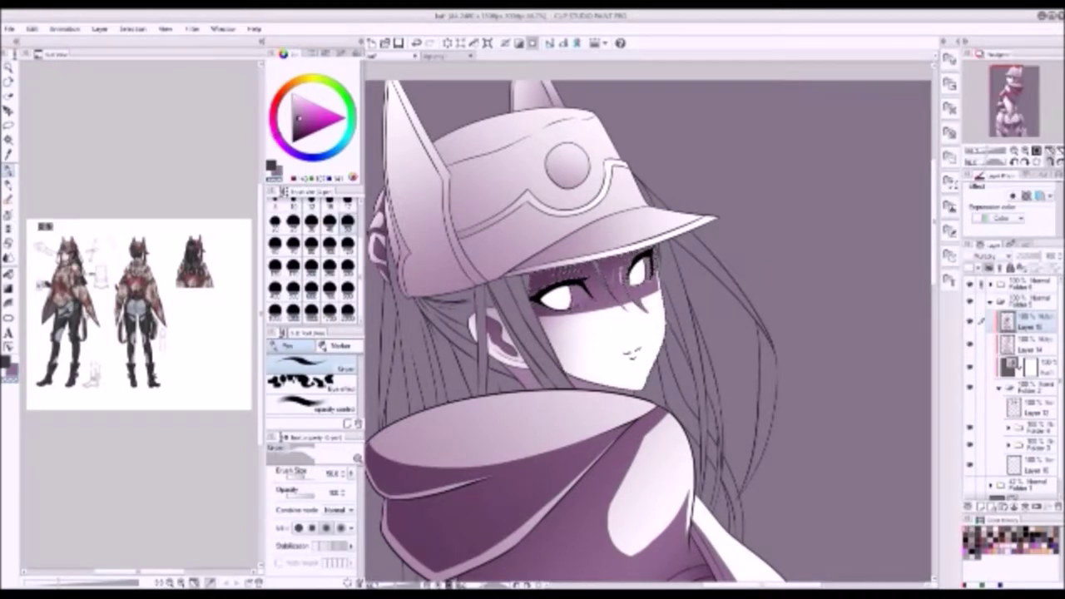
key("ctrl+d")
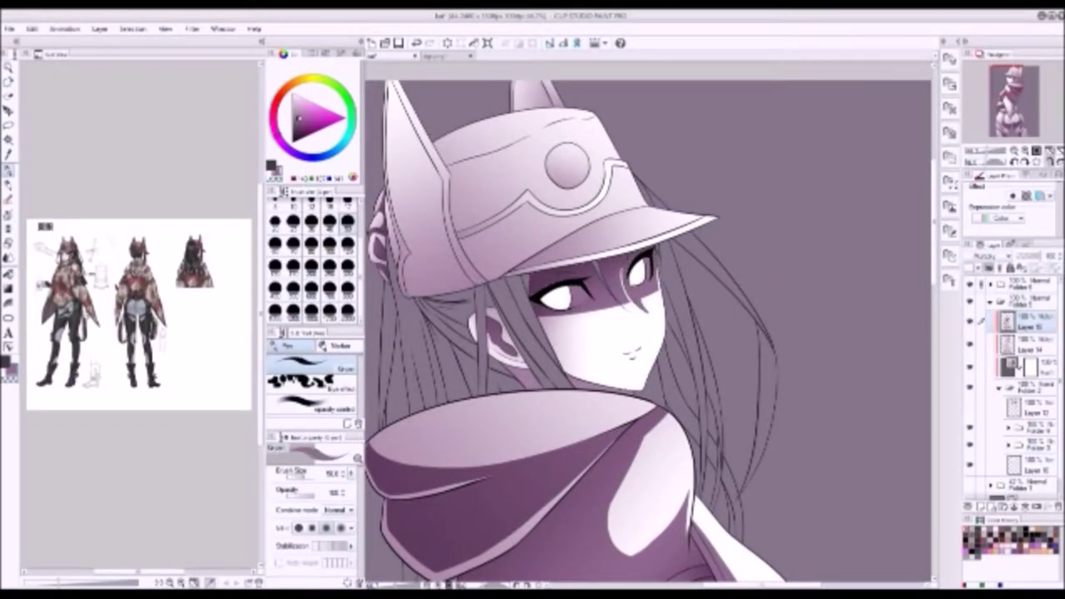
- Paint small hard shadows under the nose and lower lip and clean up the shadow edge below the far eye
scroll(836, 281, "up", 3)
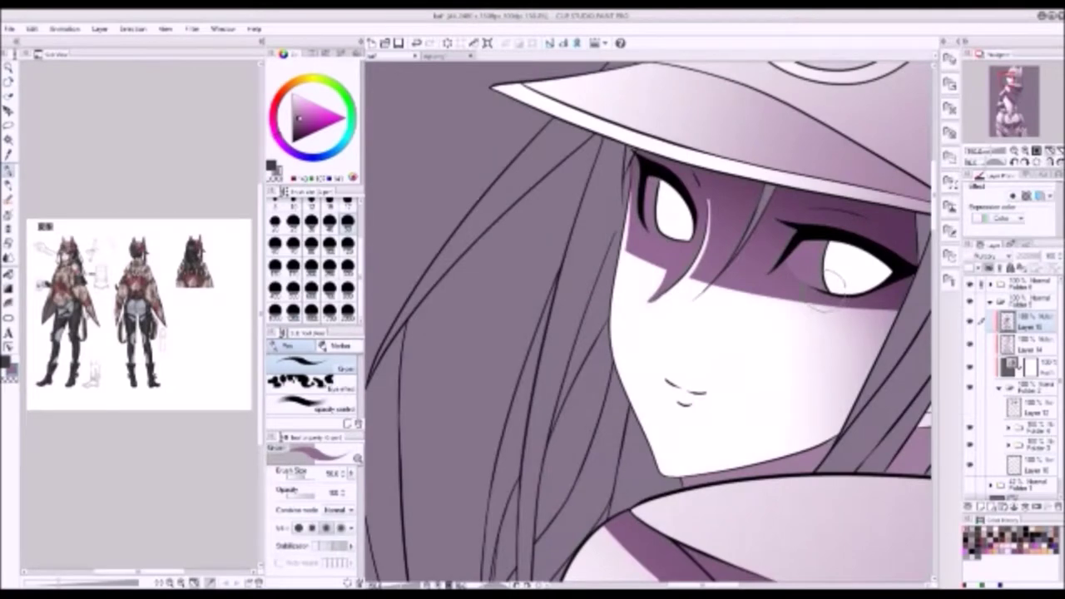
key("h")
mouse_move(665, 341)
left_mouse_down()
mouse_move(690, 366)
mouse_move(678, 352)
left_mouse_up()
mouse_move(709, 248)
left_mouse_down()
mouse_move(675, 275)
mouse_move(722, 248)
mouse_move(710, 280)
mouse_move(691, 281)
mouse_move(688, 250)
left_mouse_up()
key("c")
key("c")
key("c")
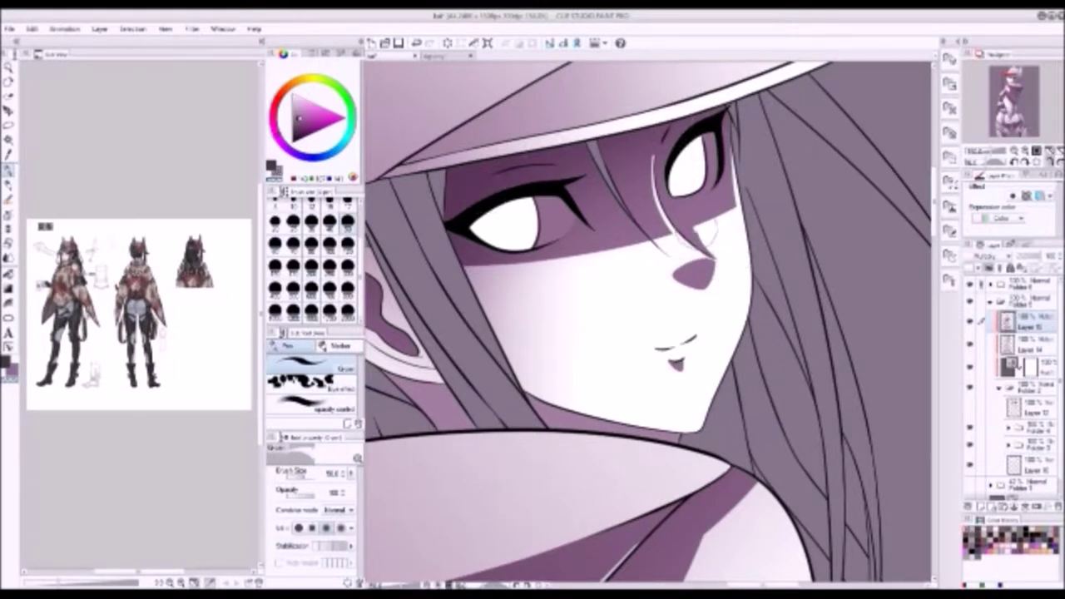
key("c")
key("c")
key("c")
key("c")
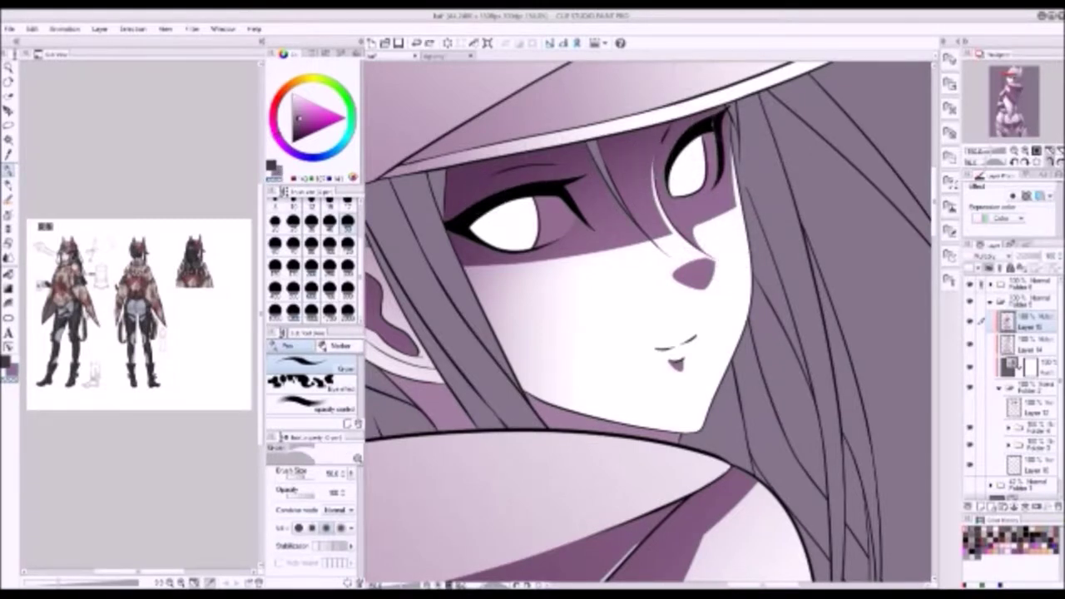
- Trim the nose shadow to a narrower wedge, checking the face in mirrored view
key("h")
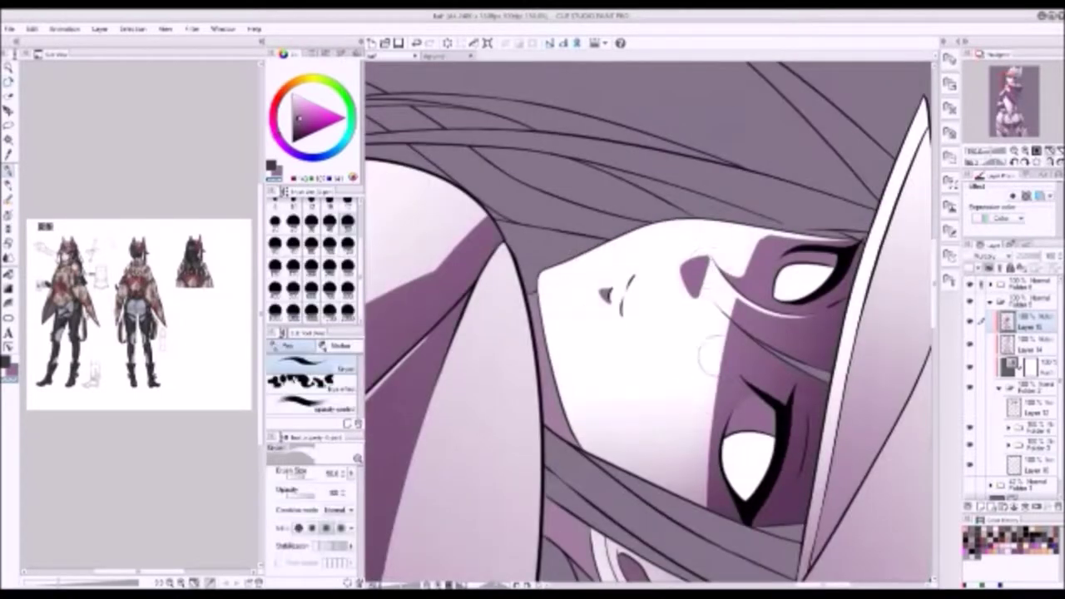
key("h")
left_click_drag(691, 266, 715, 264)
key("h")
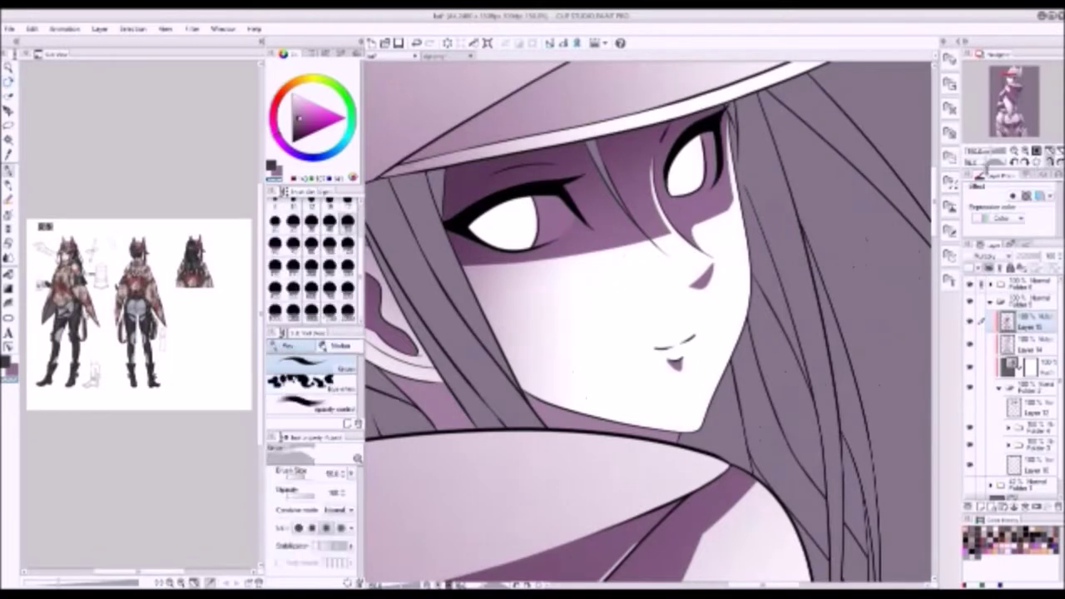
- Select the face and paint a curved hard shadow down the near cheek and along the jaw to the chin
key("p")
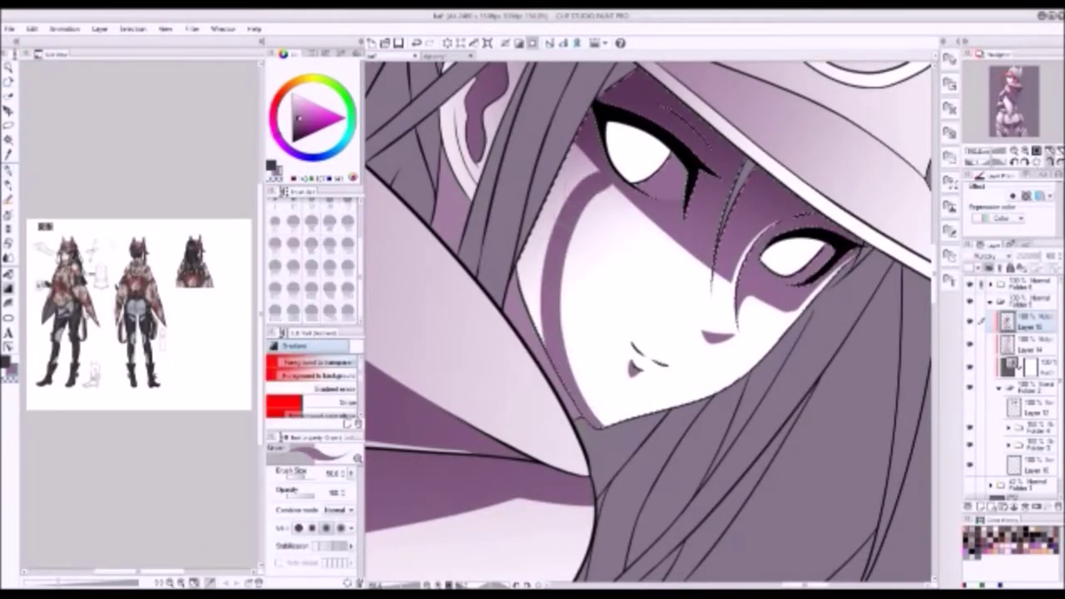
key("h")
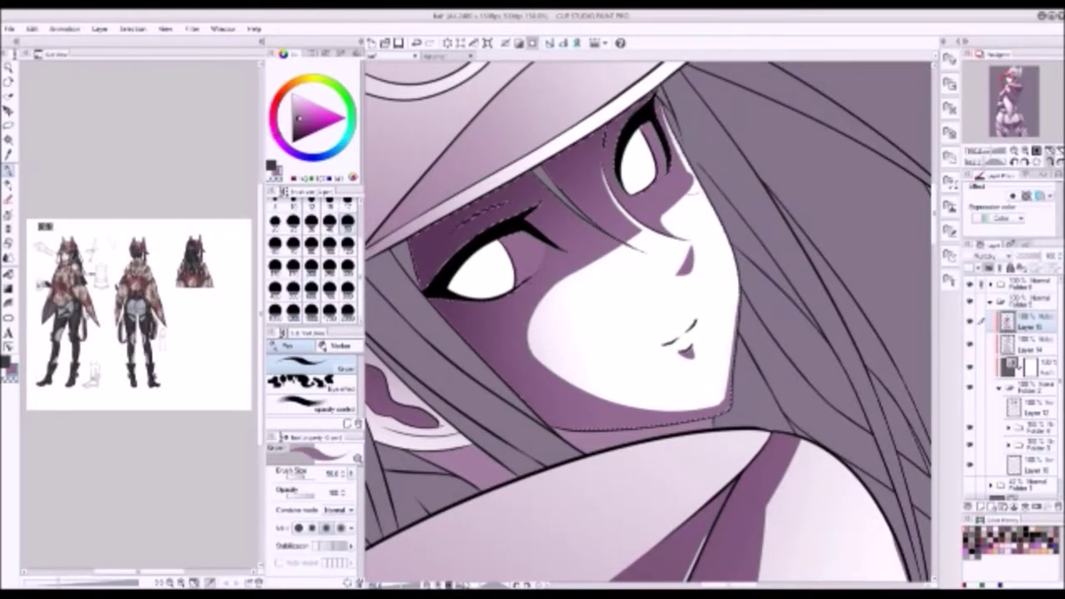
key("asciicircum")
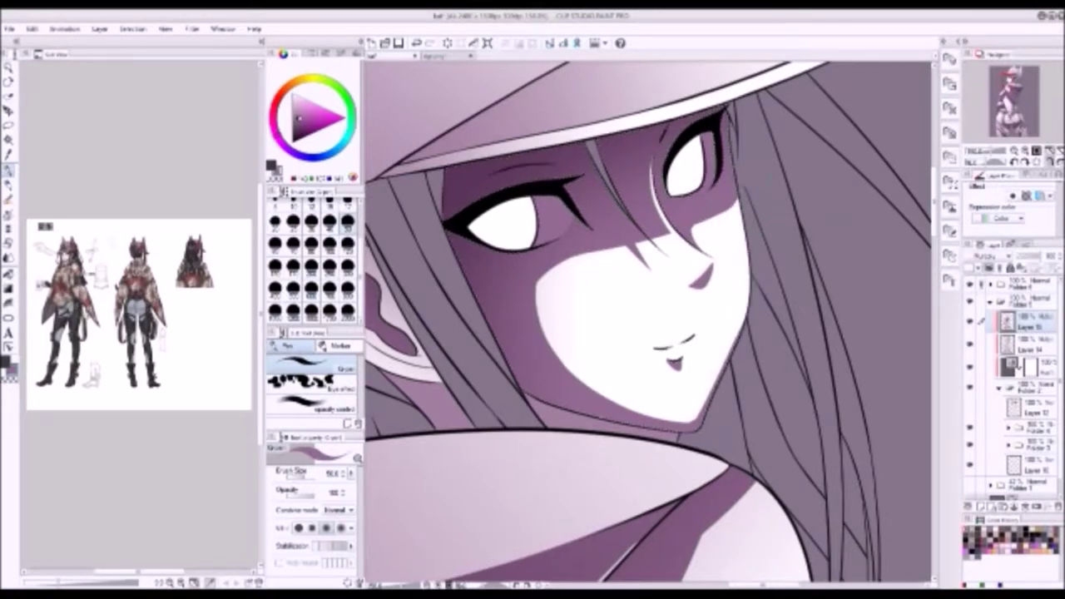
key("ctrl+d")
- Paint hard shadows inside the ear and on the neck behind the loose hair strands
key("g")
key("asciicircum")
key("b")
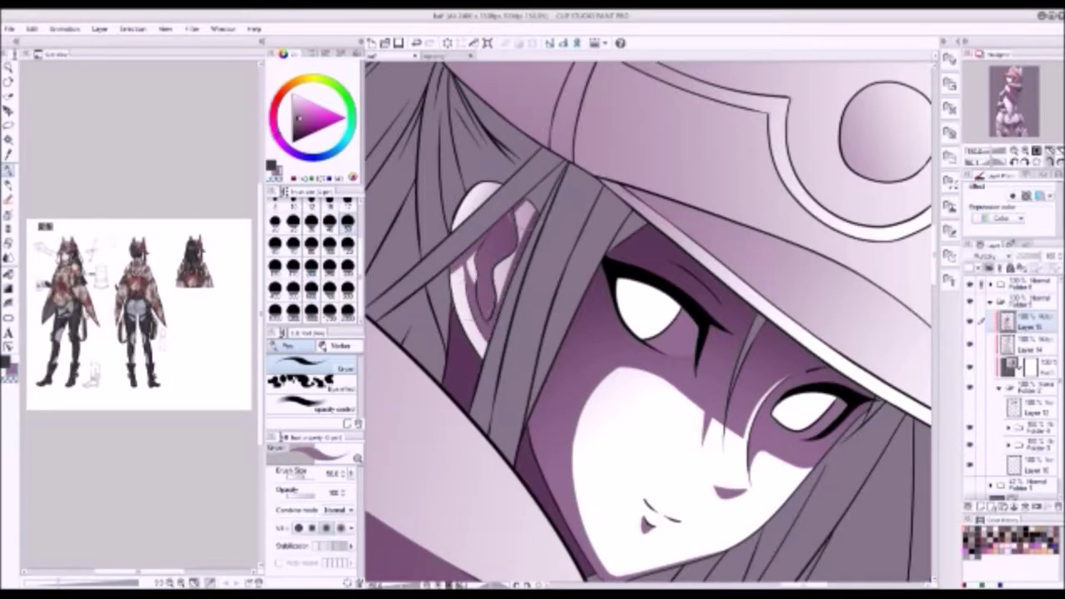
key("asciicircum")
key("ctrl+0")
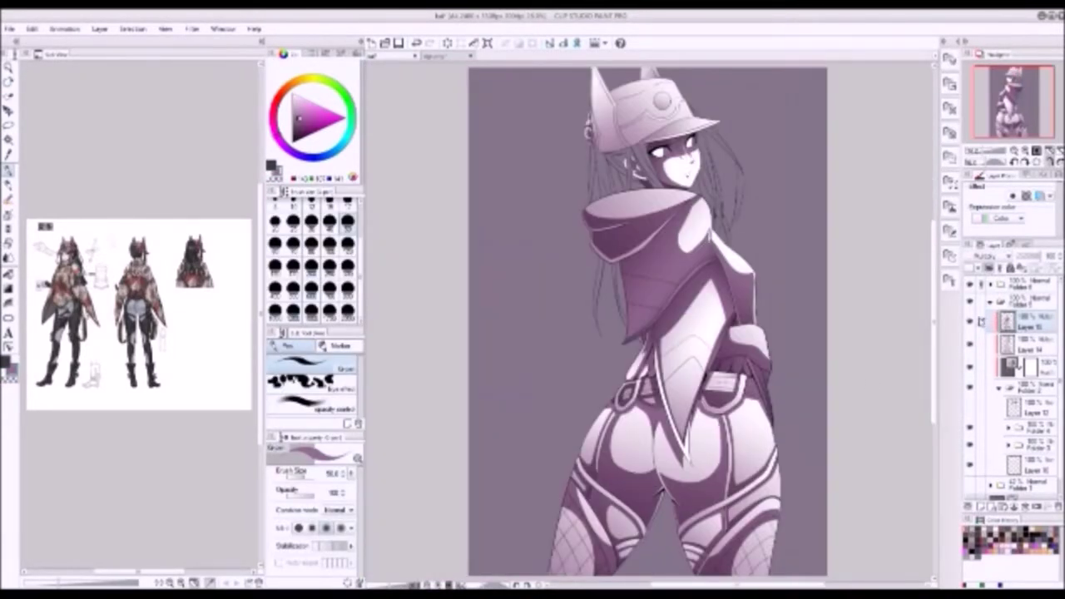
- Show the hair shading again, select the front strand beside the near cheek and paint a hard shadow on it
scroll(694, 243, "up", 6)
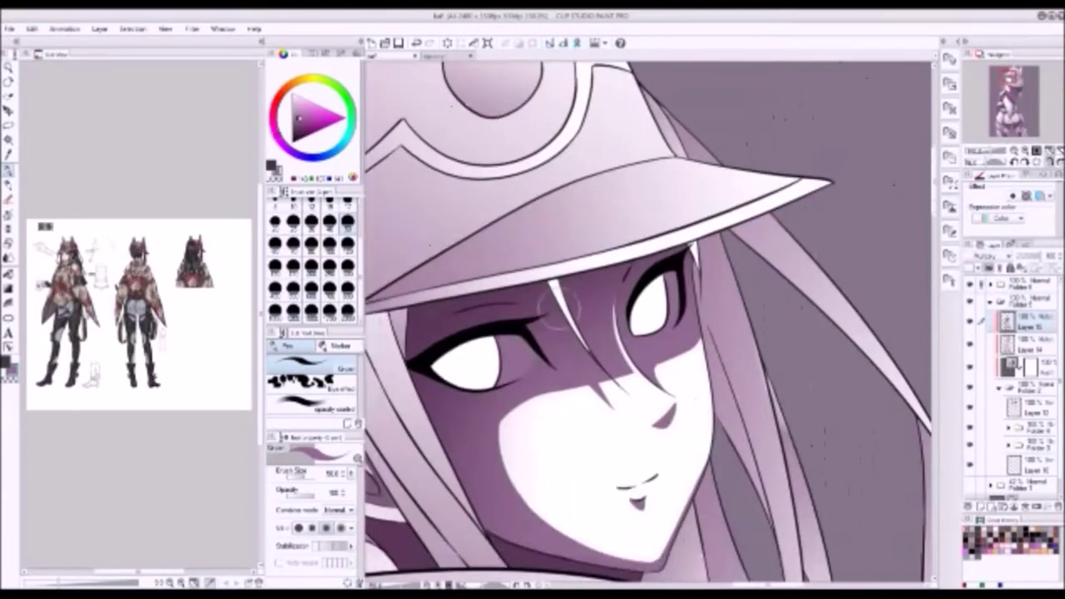
key("g")
key("p")
left_click_drag(643, 509, 689, 347)
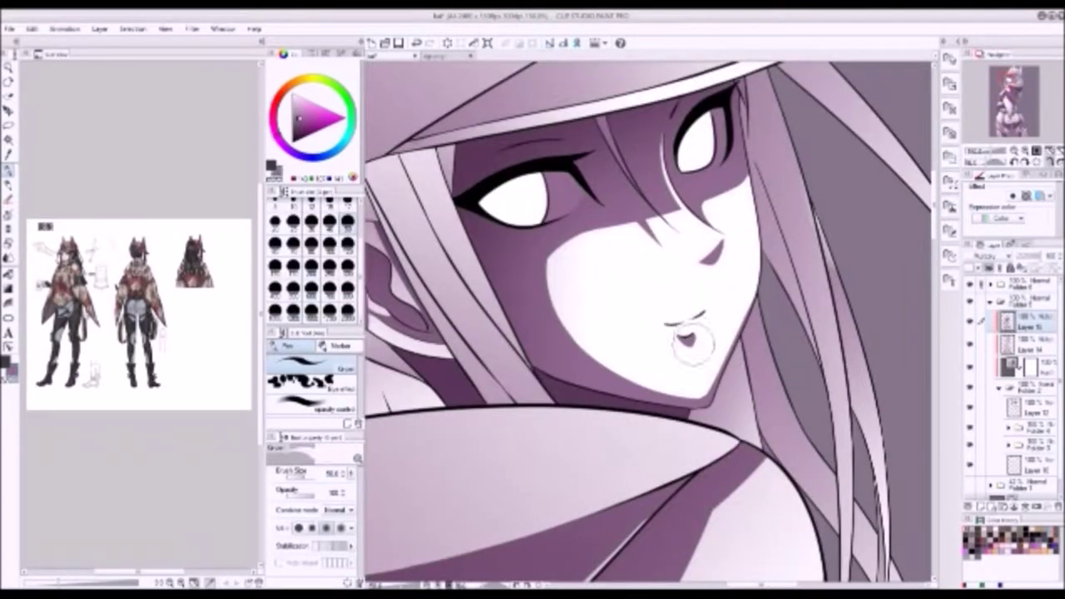
left_click_drag(703, 287, 558, 294)
left_click_drag(519, 479, 569, 513)
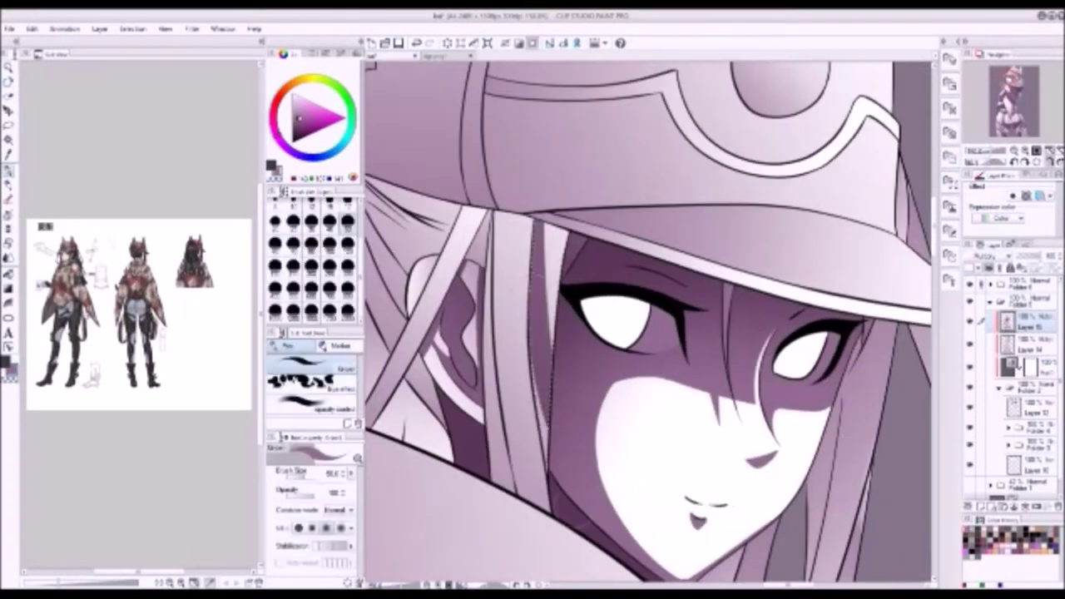
mouse_move(490, 215)
left_mouse_down()
mouse_move(499, 463)
mouse_move(568, 183)
mouse_move(592, 435)
left_mouse_up()
mouse_move(460, 207)
left_mouse_down()
mouse_move(542, 236)
mouse_move(741, 207)
mouse_move(732, 305)
left_mouse_up()
- Paint narrow hard shadows down the long hair strands beside the far cheek and refine their edges in mirrored view
left_click_drag(670, 249, 665, 308)
left_click_drag(674, 212, 666, 283)
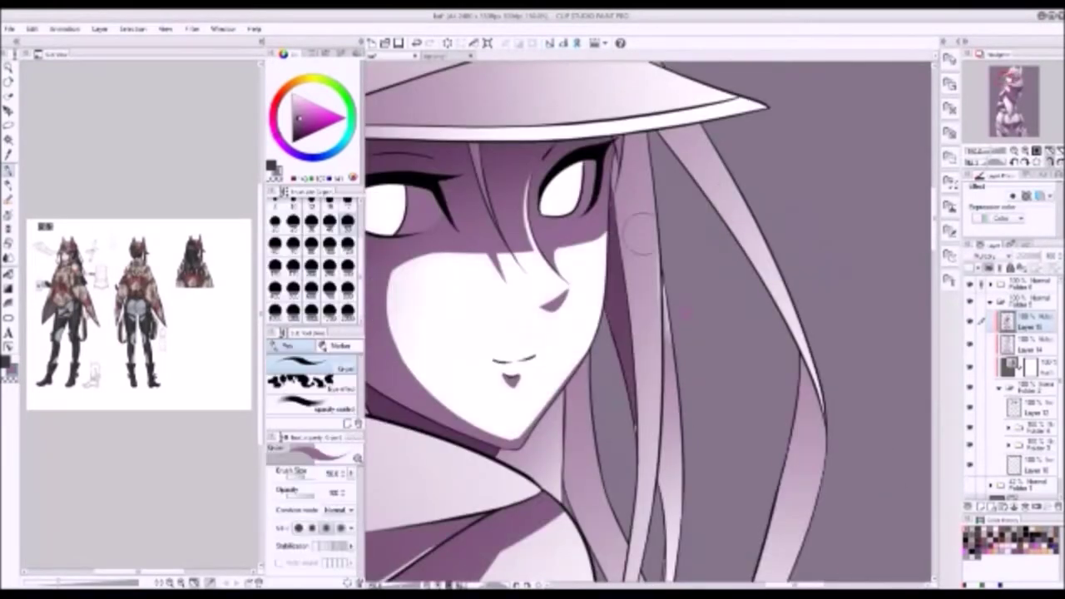
mouse_move(639, 250)
left_mouse_down()
mouse_move(624, 303)
mouse_move(631, 287)
left_mouse_up()
left_click_drag(636, 142, 622, 291)
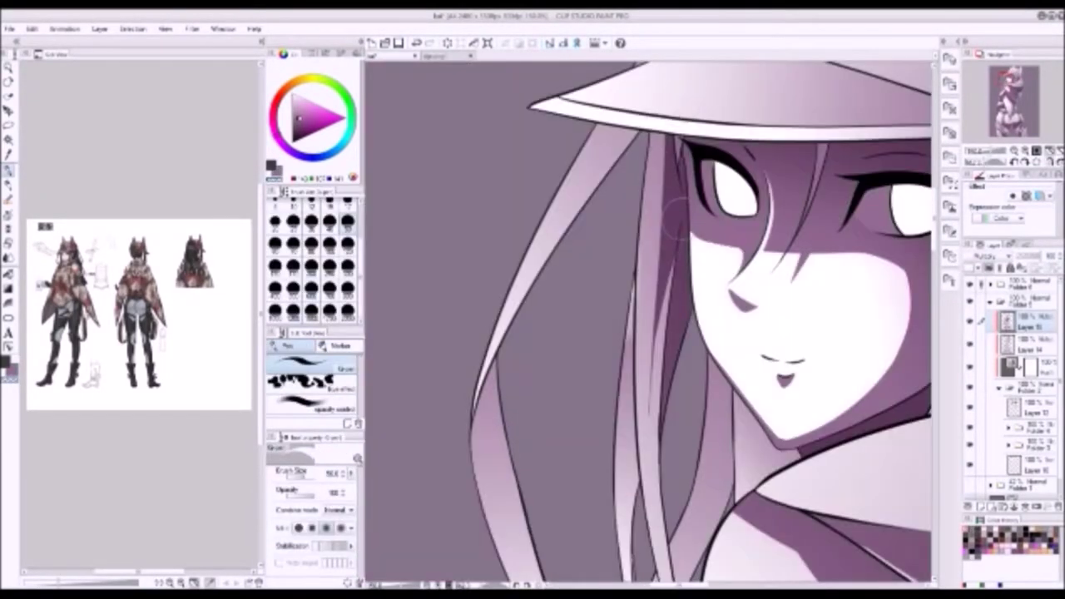
left_click_drag(672, 212, 666, 320)
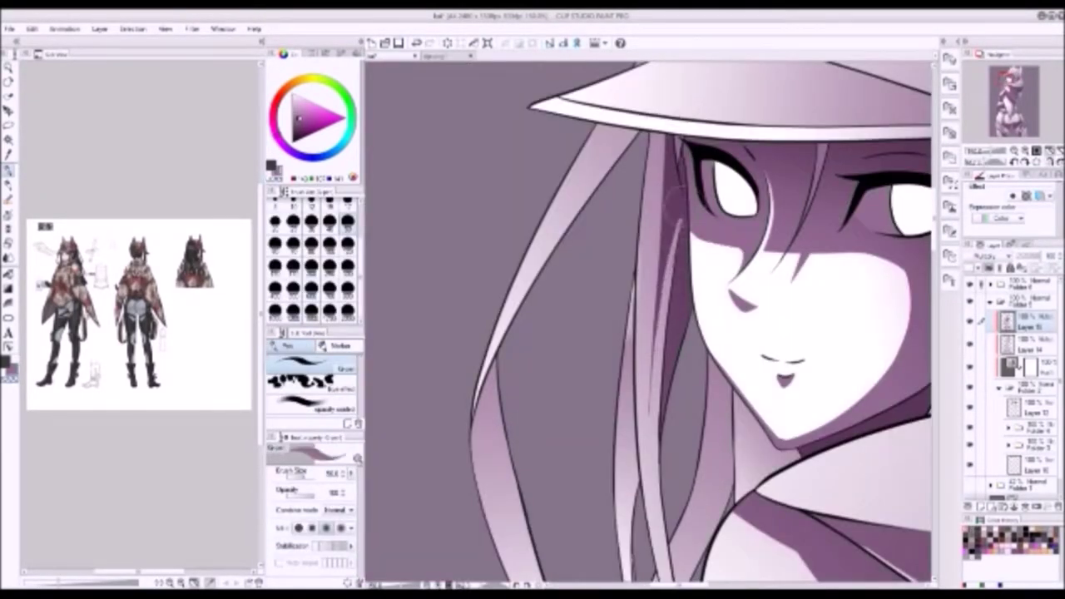
left_click_drag(676, 218, 664, 366)
left_click_drag(657, 329, 641, 420)
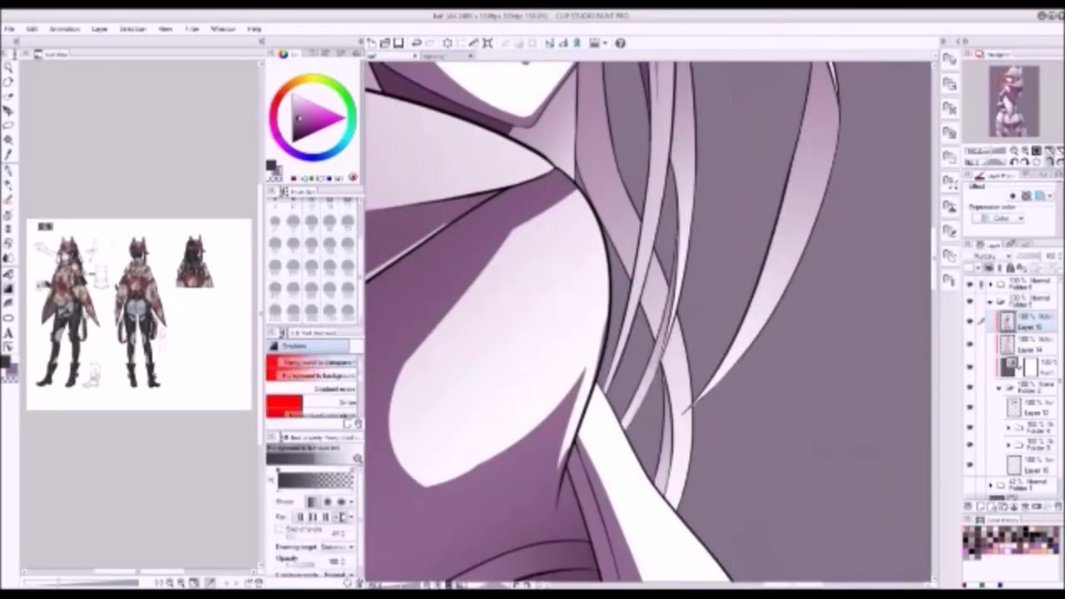
- Paint hard shadows on the thin crossing strands beside the shoulder and on the hair hanging between chin and shoulder
left_click_drag(692, 212, 678, 248)
left_click_drag(691, 371, 657, 495)
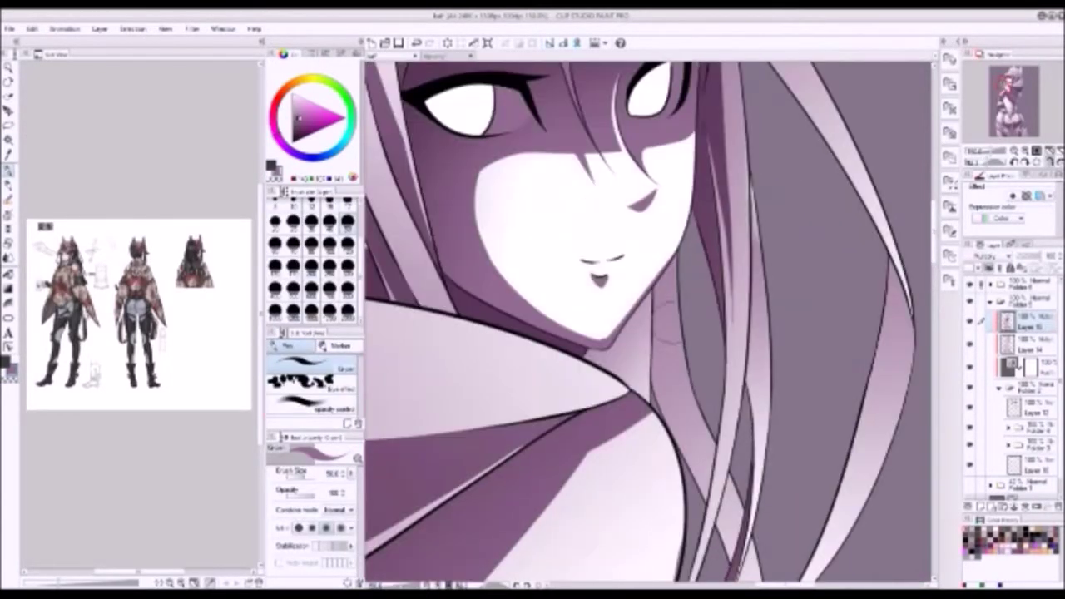
left_click_drag(665, 228, 626, 267)
left_click_drag(647, 295, 620, 279)
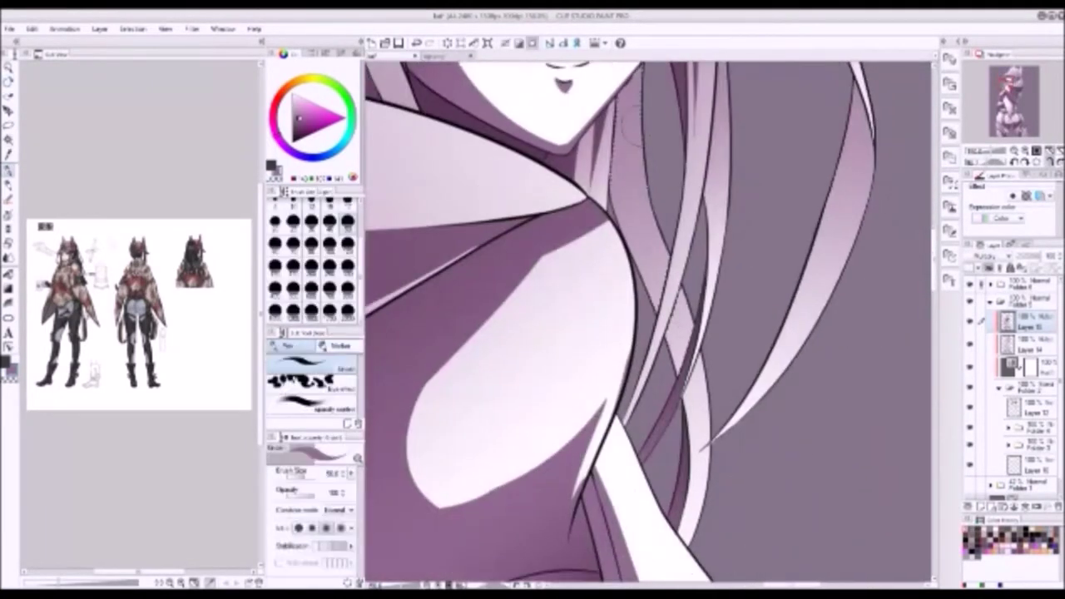
mouse_move(637, 71)
left_mouse_down()
mouse_move(616, 274)
mouse_move(635, 199)
left_mouse_up()
key("ctrl+z")
key("ctrl+z")
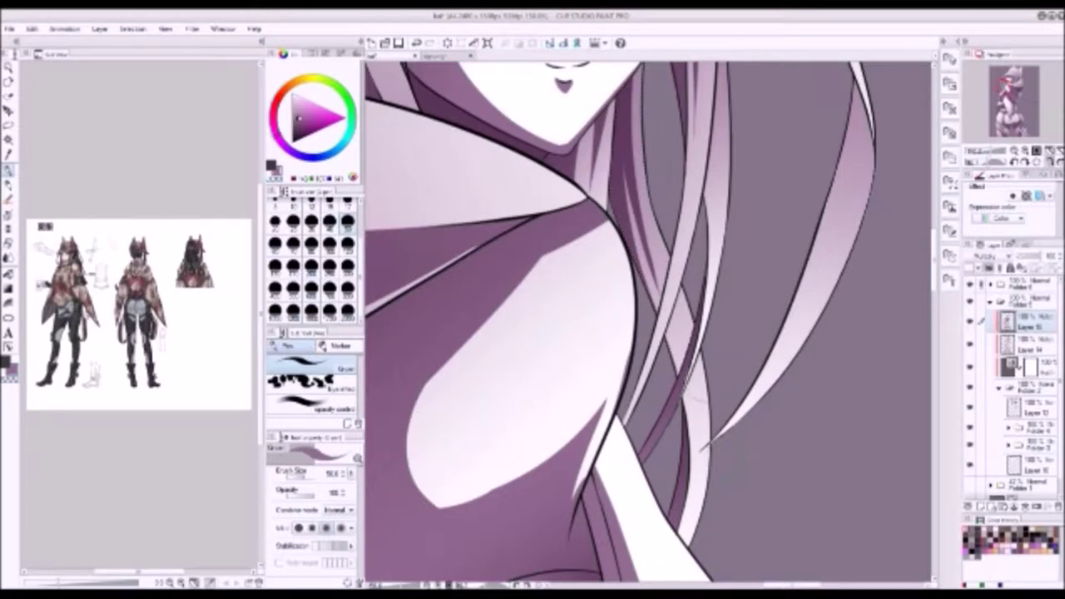
- Fill the lower section of the outermost curved hair strand with a hard shadow to its tip, checking it in mirrored view
scroll(699, 420, "up", 5)
left_click_drag(721, 250, 728, 416)
left_click_drag(725, 287, 730, 404)
key("c")
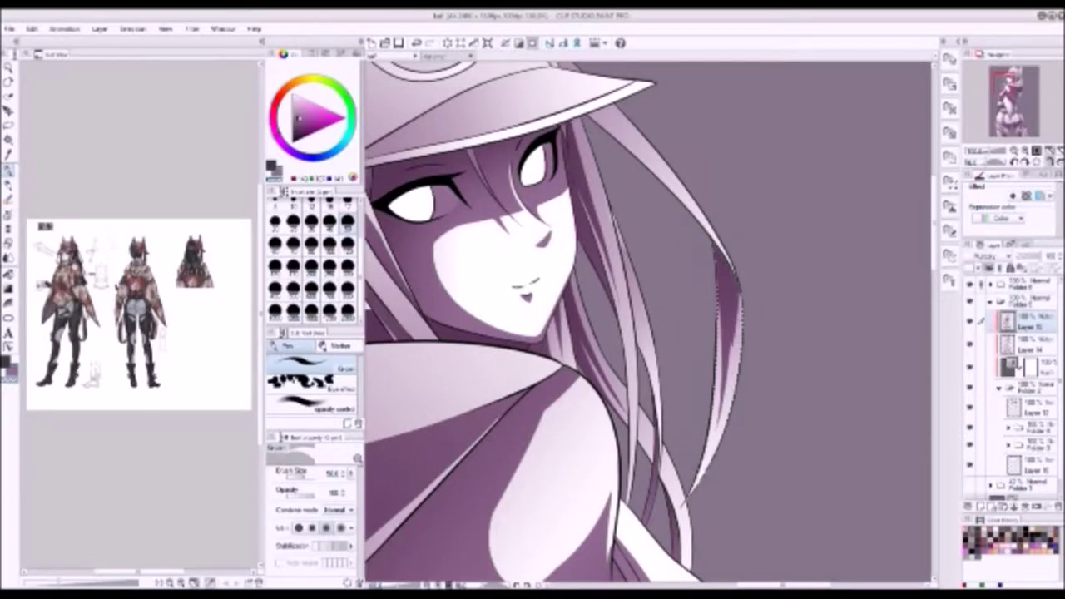
key("h")
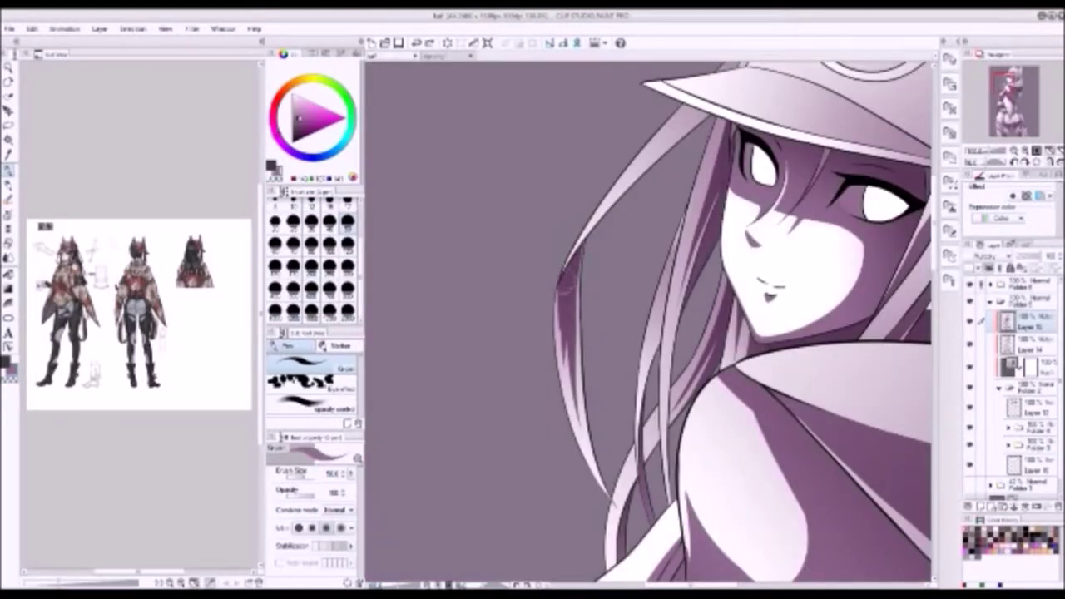
mouse_move(557, 279)
left_mouse_down()
mouse_move(569, 403)
mouse_move(586, 451)
left_mouse_up()
key("h")
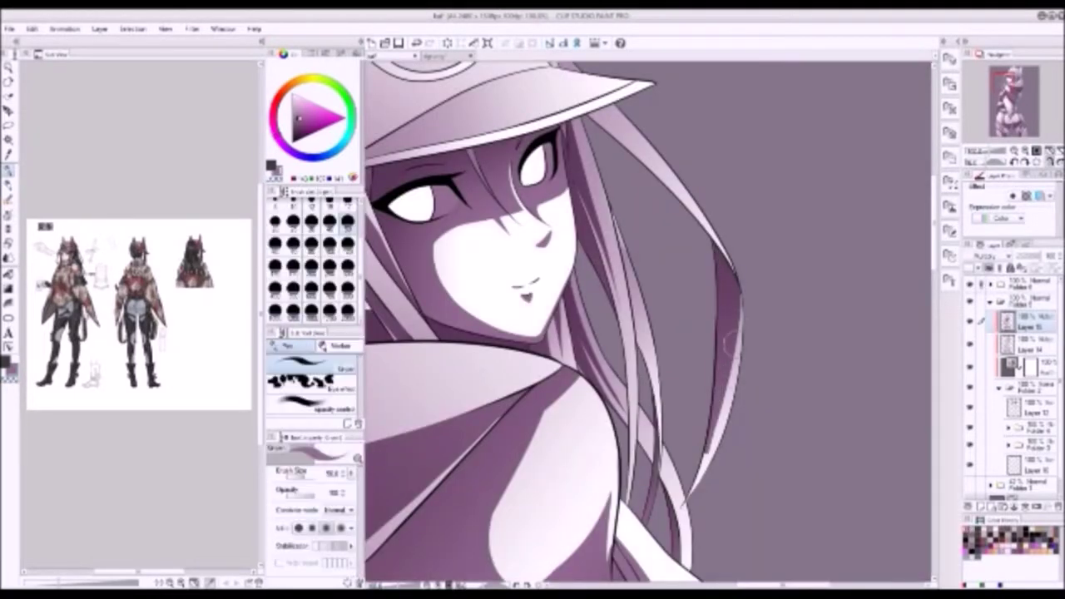
left_click_drag(739, 296, 687, 498)
- Paint small hard shadows where the inner far-side hair strands overlap just above the arm
left_click_drag(601, 218, 654, 391)
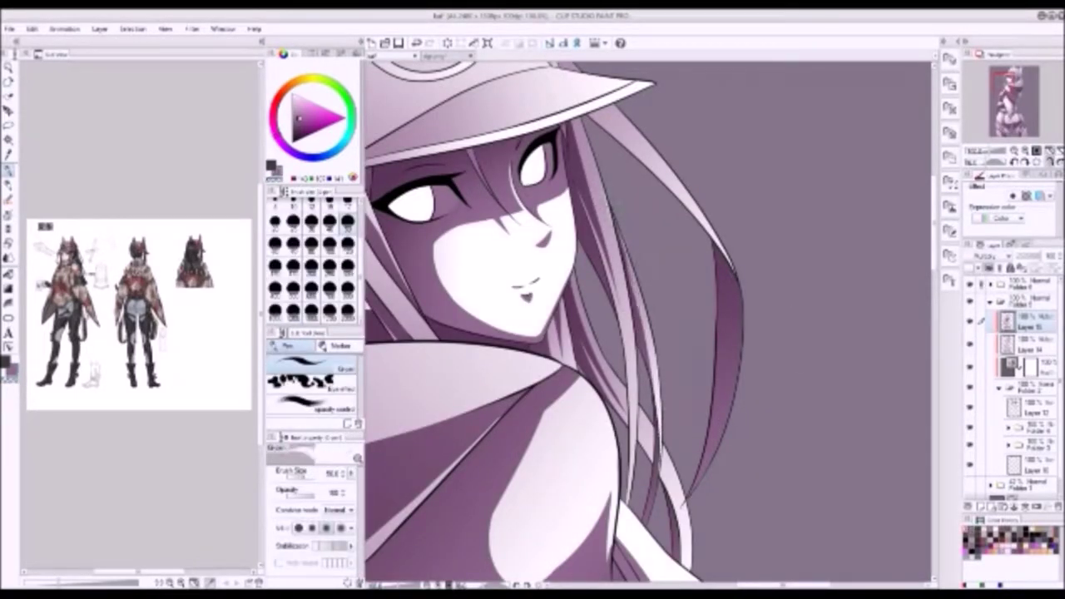
scroll(560, 324, "down", 3)
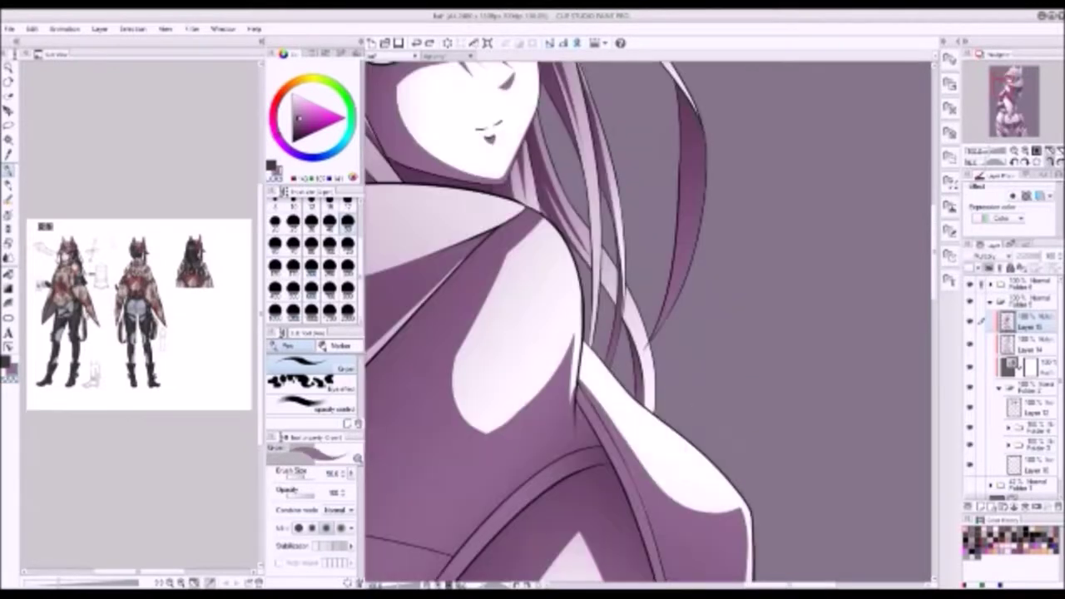
left_click_drag(644, 364, 651, 387)
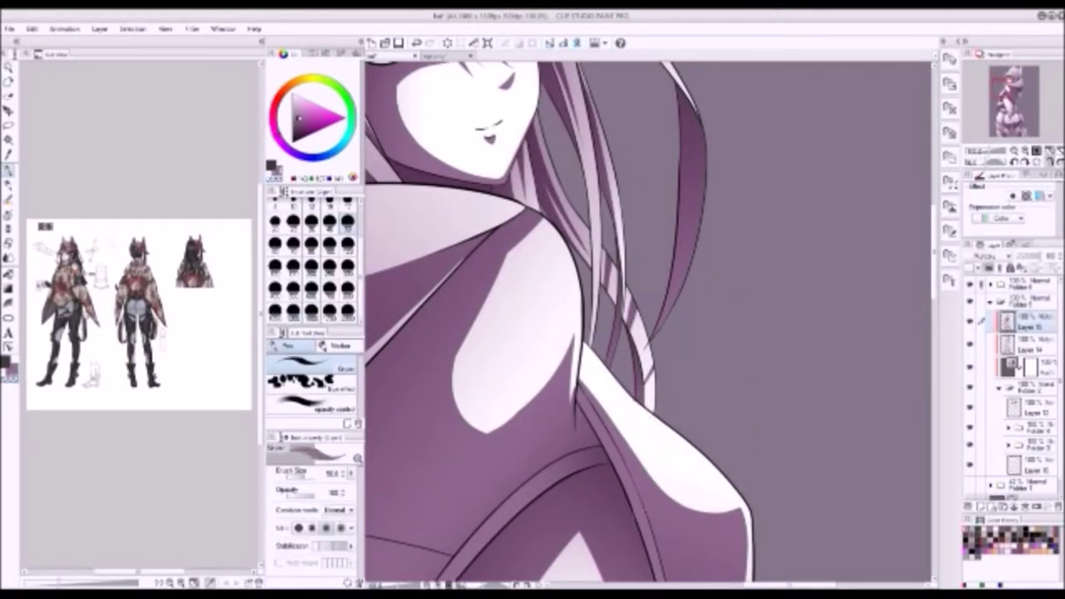
left_click_drag(625, 310, 636, 332)
left_click_drag(629, 295, 630, 313)
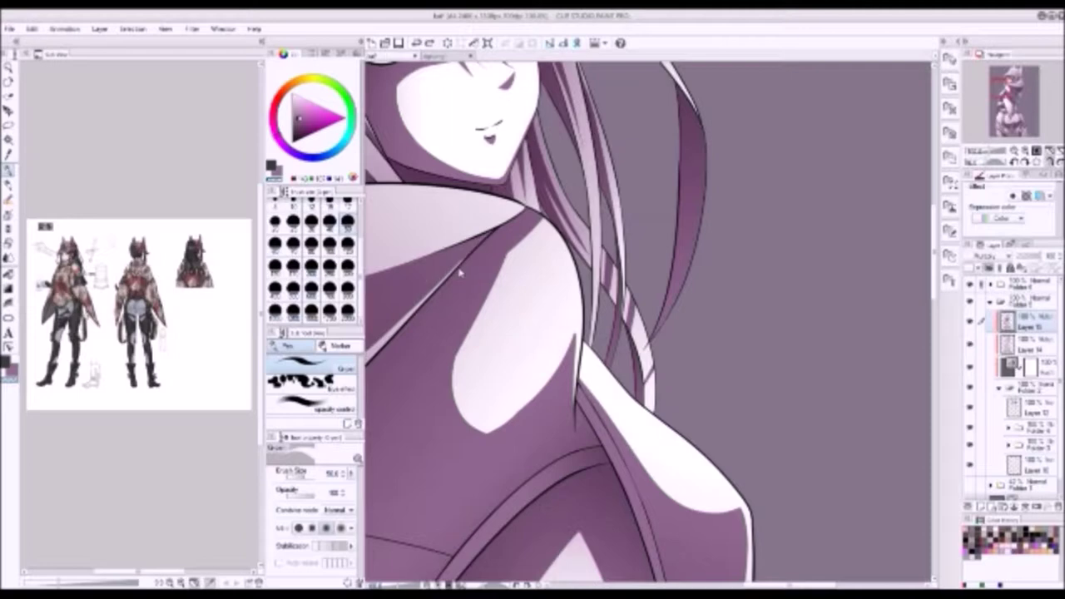
- Select the long back hair behind the ear and paint tapered hard shadows on it down to the hood, and deselect
scroll(431, 290, "down", 10)
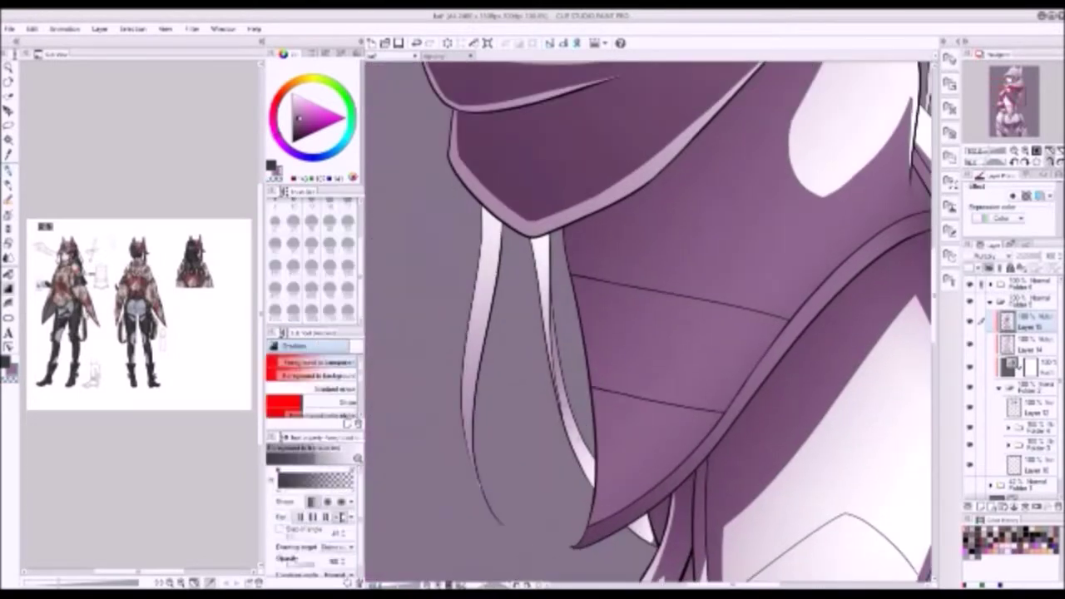
scroll(649, 324, "up", 3)
scroll(611, 305, "down", 5)
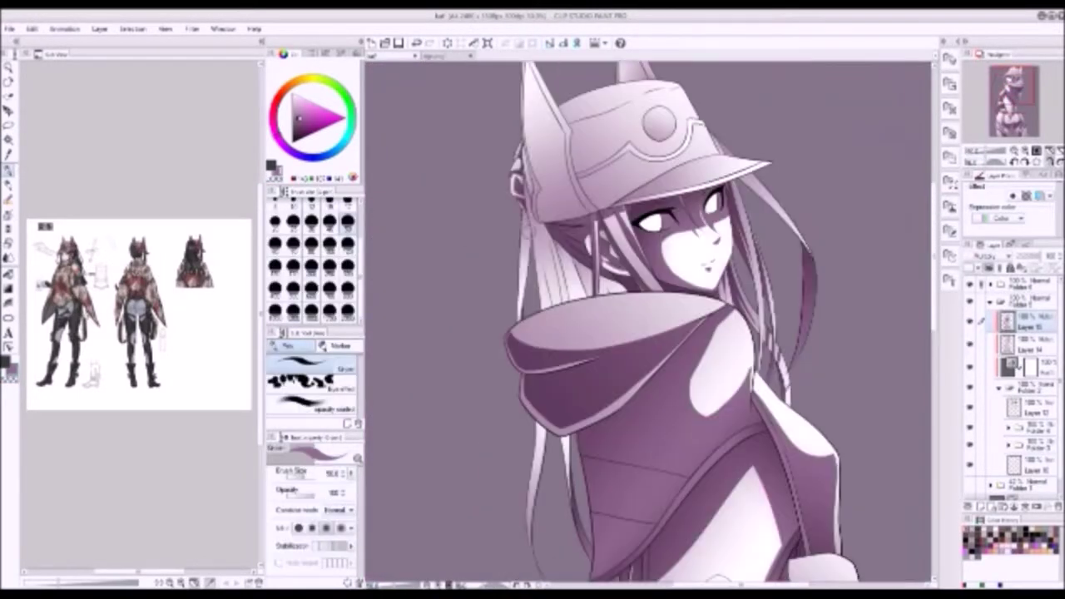
key("ctrl+plus")
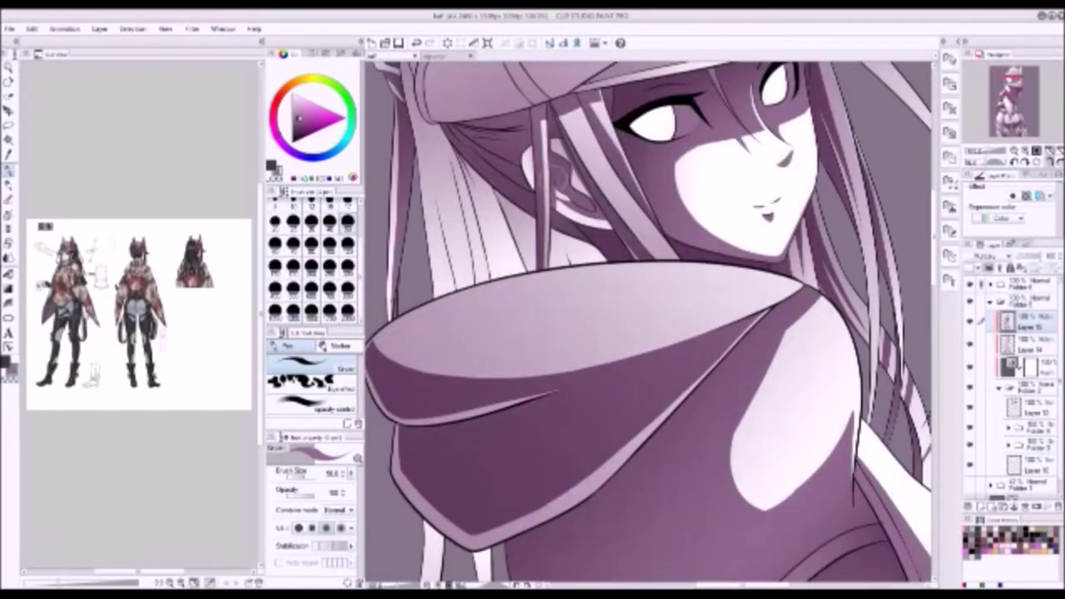
scroll(648, 325, "up", 4)
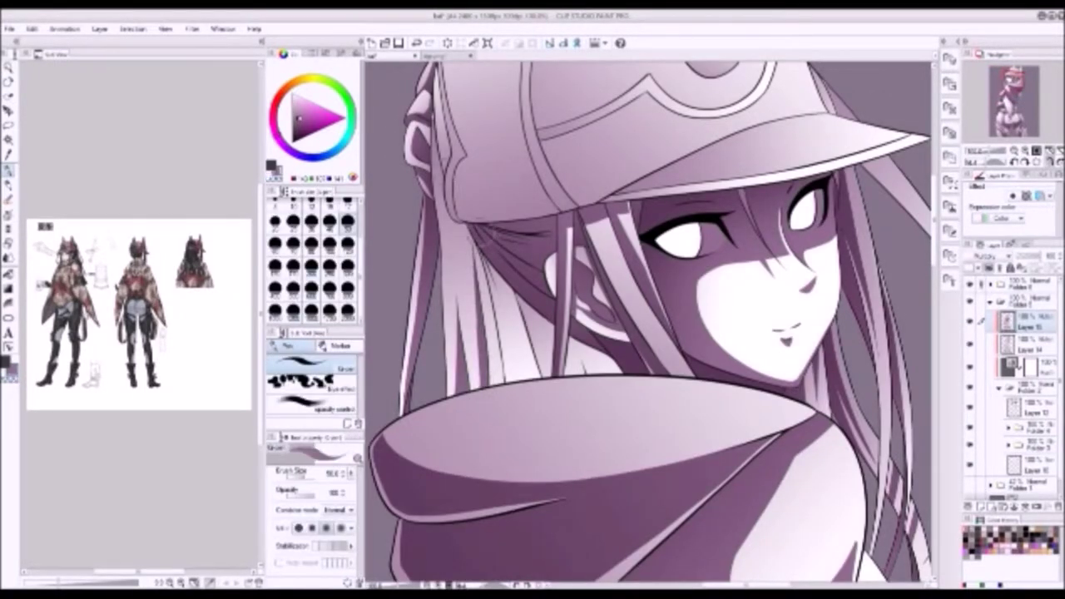
key("asciicircum")
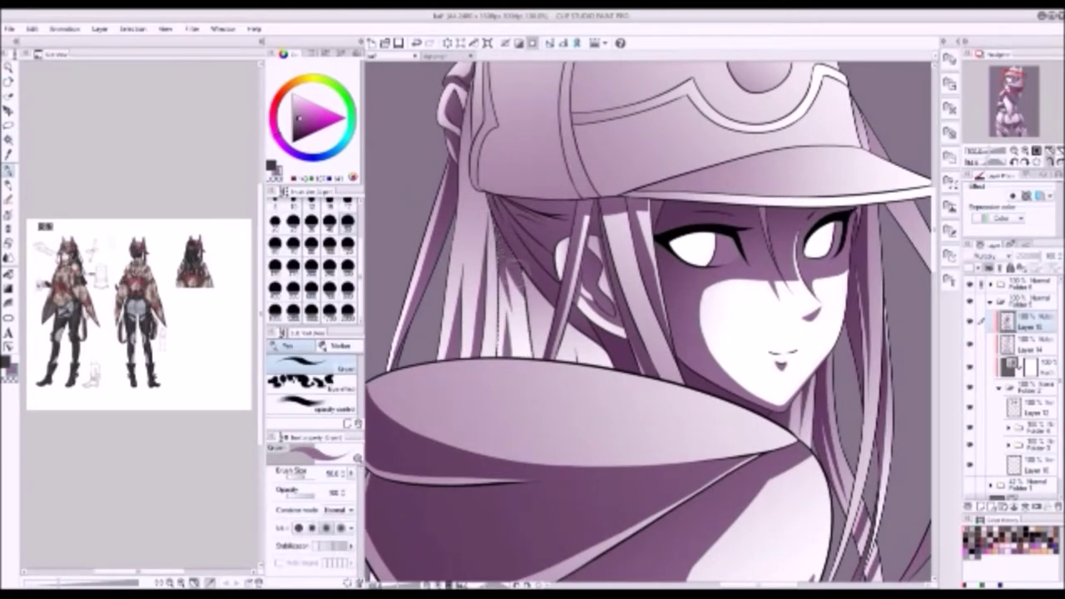
key("ctrl+d")
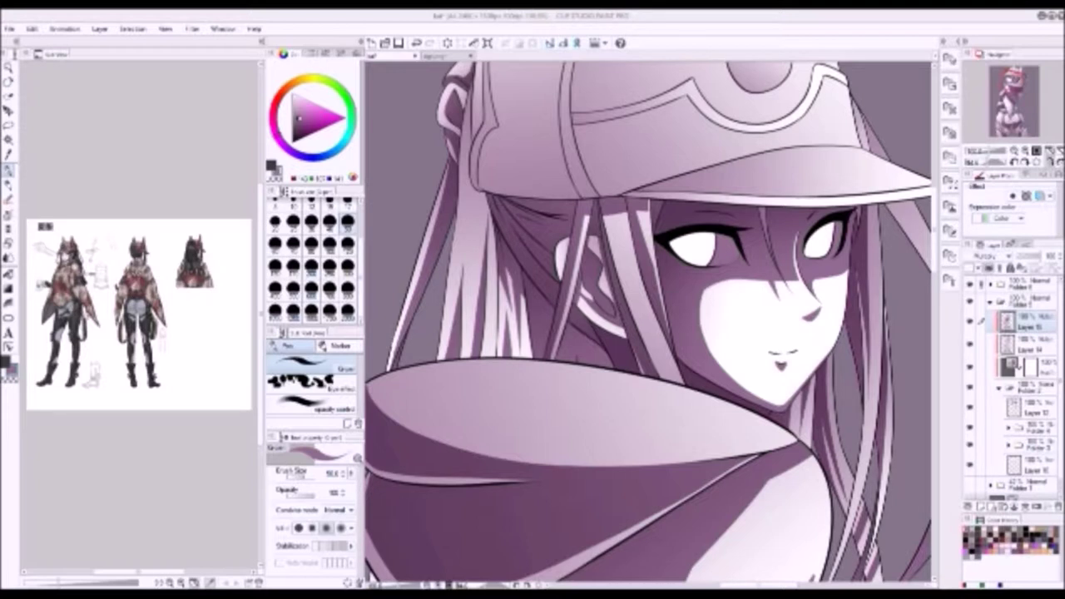
- Rotate the canvas, select the front strands beside the ear and near cheek, and paint streaked hard shadows along them
key("r")
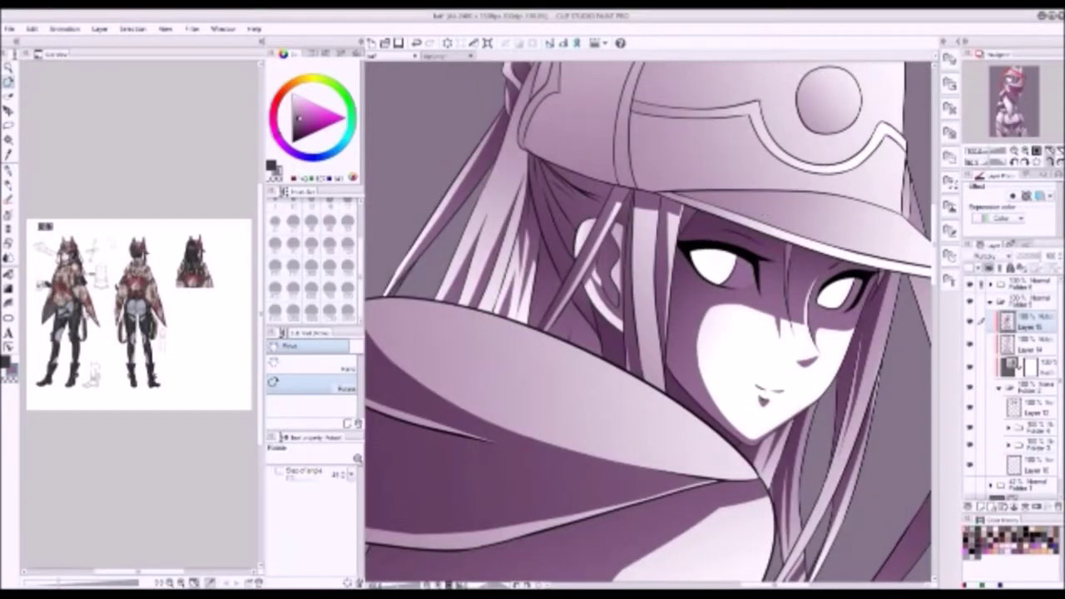
left_click_drag(775, 74, 799, 117)
key("b")
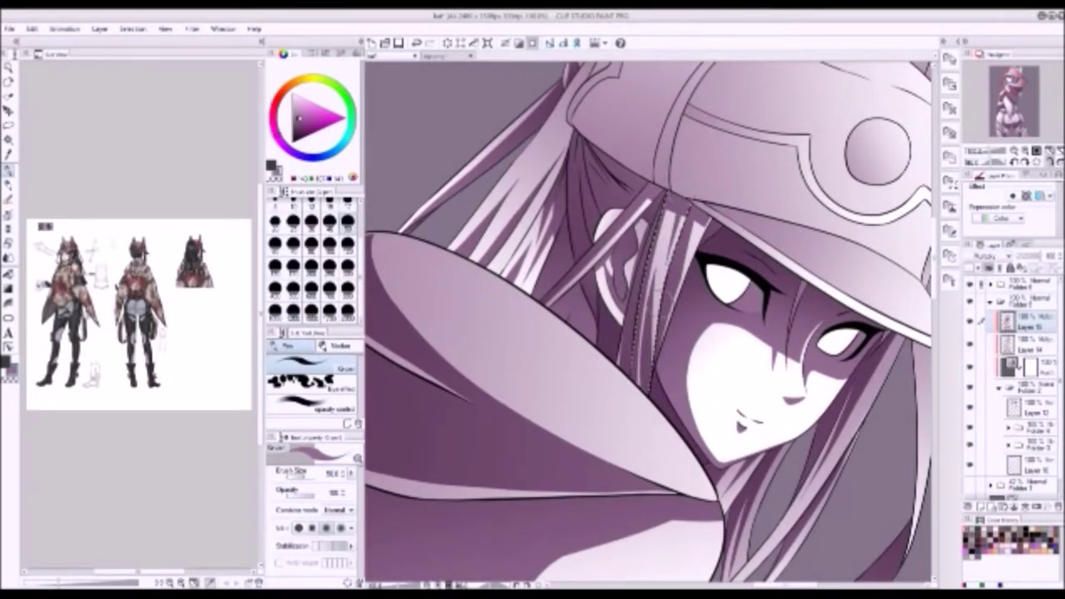
key("minus")
key("minus")
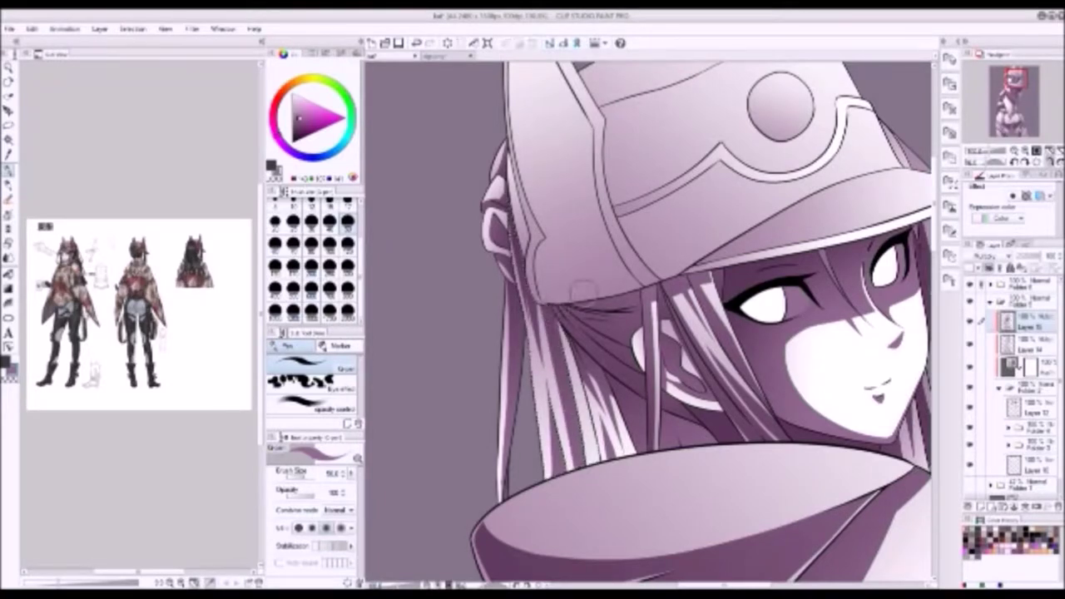
key("asciicircum")
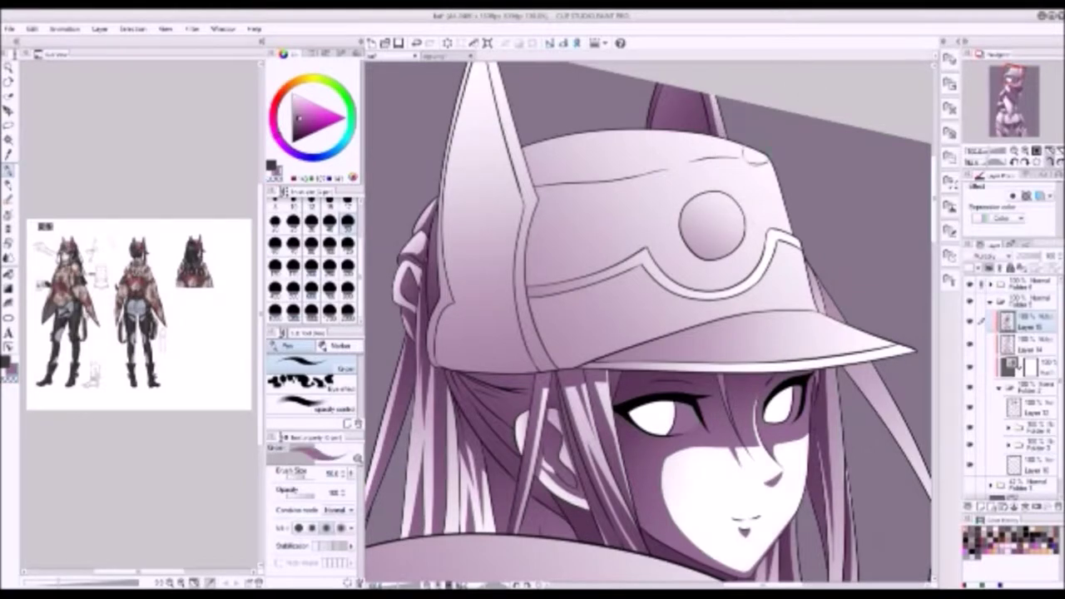
- Paint hard shadows across the cap's visor, on the band below the curved trim and along the crown's upper fold
key("g")
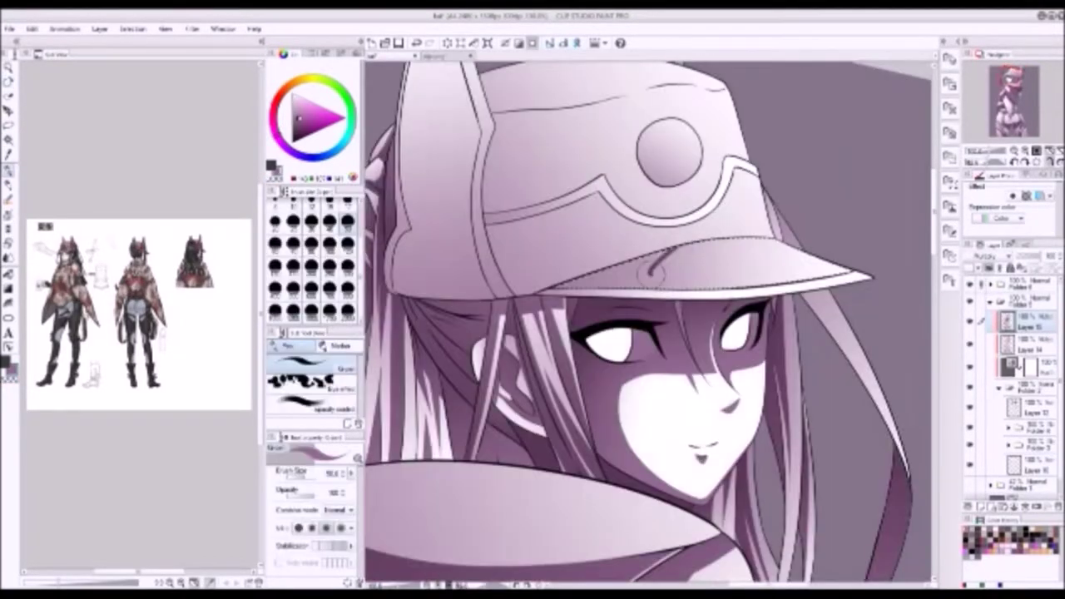
key("b")
mouse_move(641, 278)
left_mouse_down()
mouse_move(797, 275)
mouse_move(662, 265)
left_mouse_up()
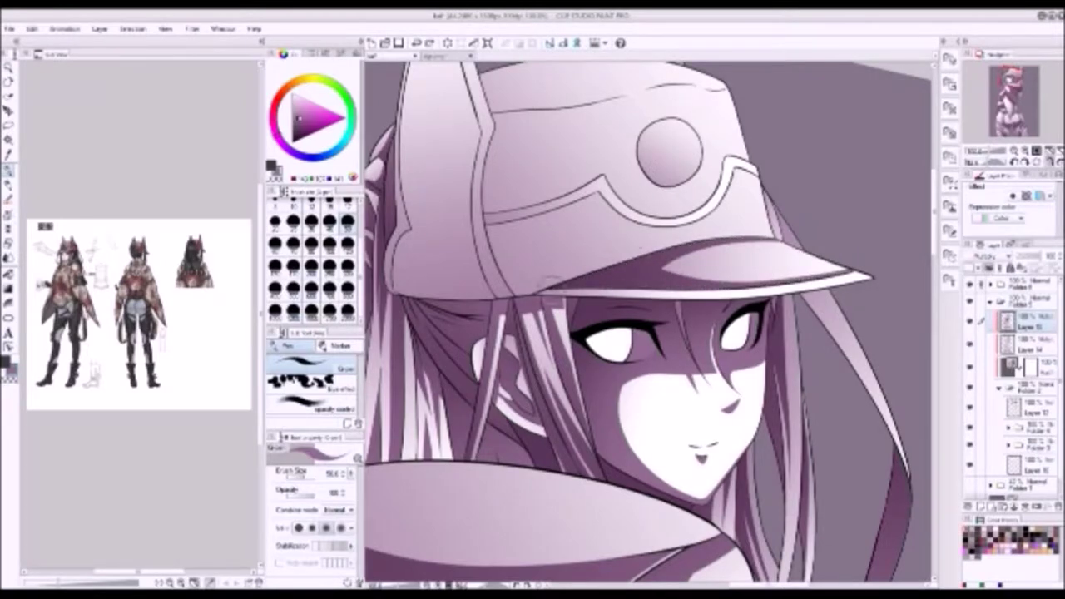
mouse_move(734, 205)
left_mouse_down()
mouse_move(633, 172)
mouse_move(747, 244)
mouse_move(776, 243)
mouse_move(587, 376)
mouse_move(707, 187)
mouse_move(541, 353)
mouse_move(666, 208)
mouse_move(567, 304)
mouse_move(678, 195)
mouse_move(649, 146)
mouse_move(683, 249)
mouse_move(712, 271)
left_mouse_up()
mouse_move(642, 105)
left_mouse_down()
mouse_move(539, 143)
mouse_move(529, 129)
mouse_move(608, 146)
mouse_move(601, 132)
mouse_move(637, 116)
mouse_move(627, 131)
mouse_move(667, 121)
mouse_move(581, 133)
mouse_move(700, 106)
mouse_move(582, 138)
mouse_move(613, 142)
mouse_move(667, 116)
mouse_move(634, 125)
left_mouse_up()
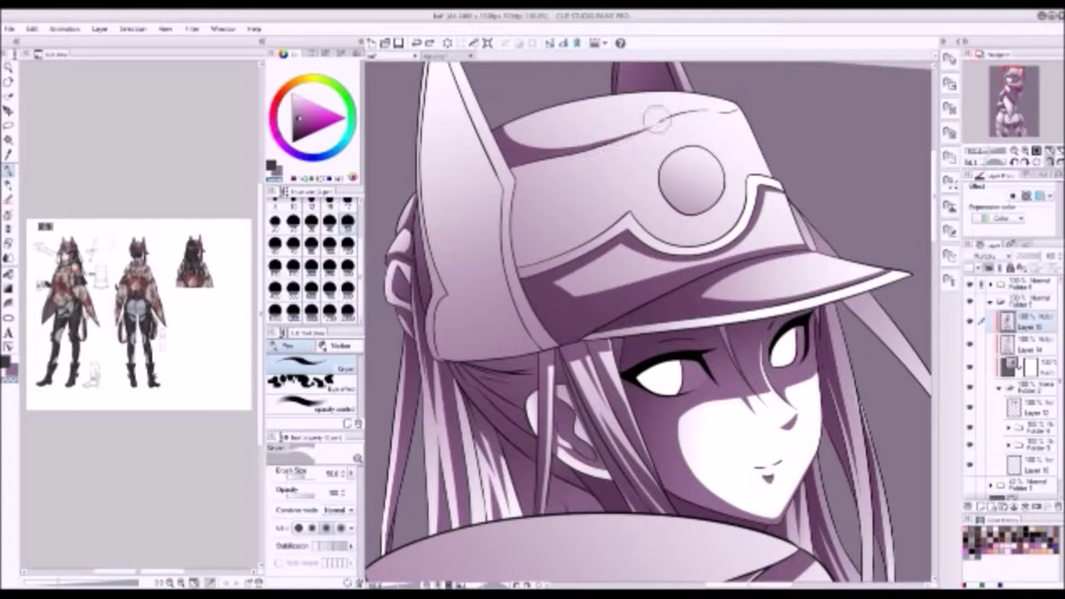
- Select the cap's near cat ear and paint hard shadows along its inner edges and across its base, and deselect
key("ctrl+shift+v")
key("minus")
key("minus")
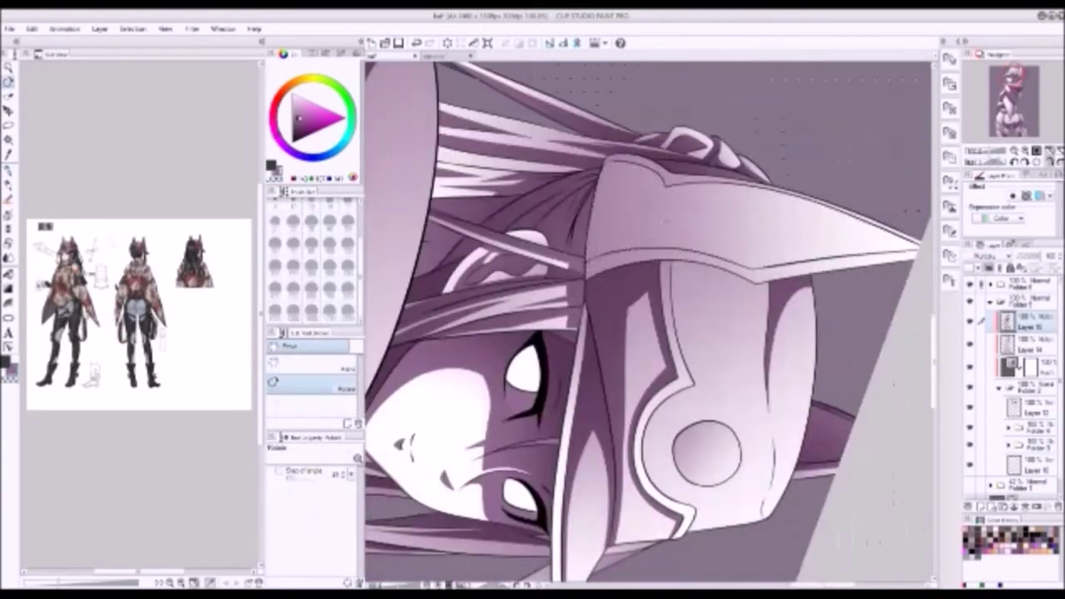
key("minus")
key("minus")
key("minus")
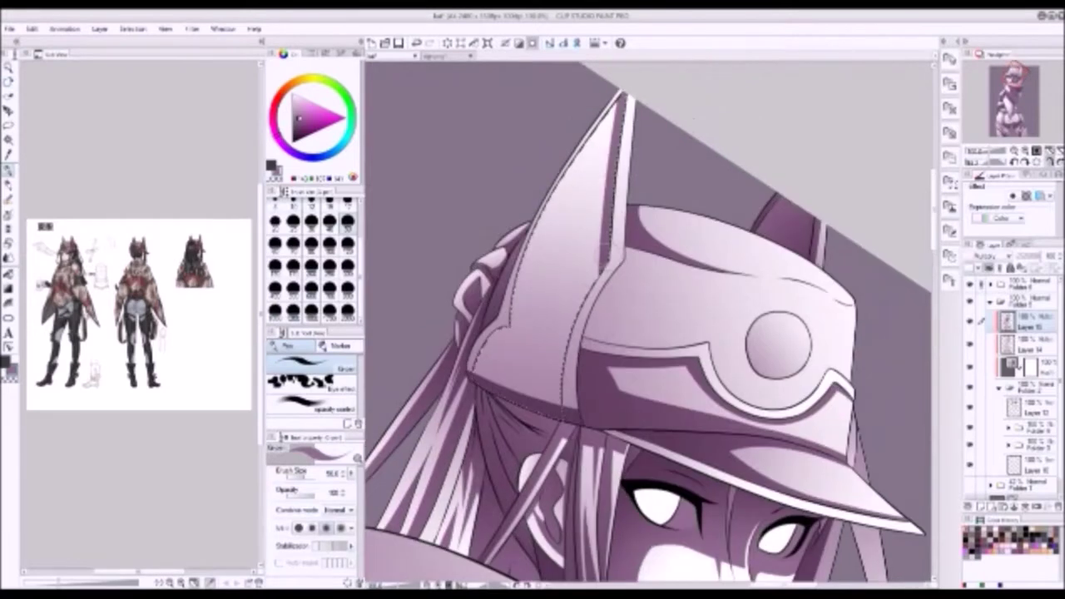
left_click_drag(615, 107, 505, 333)
key("ctrl+d")
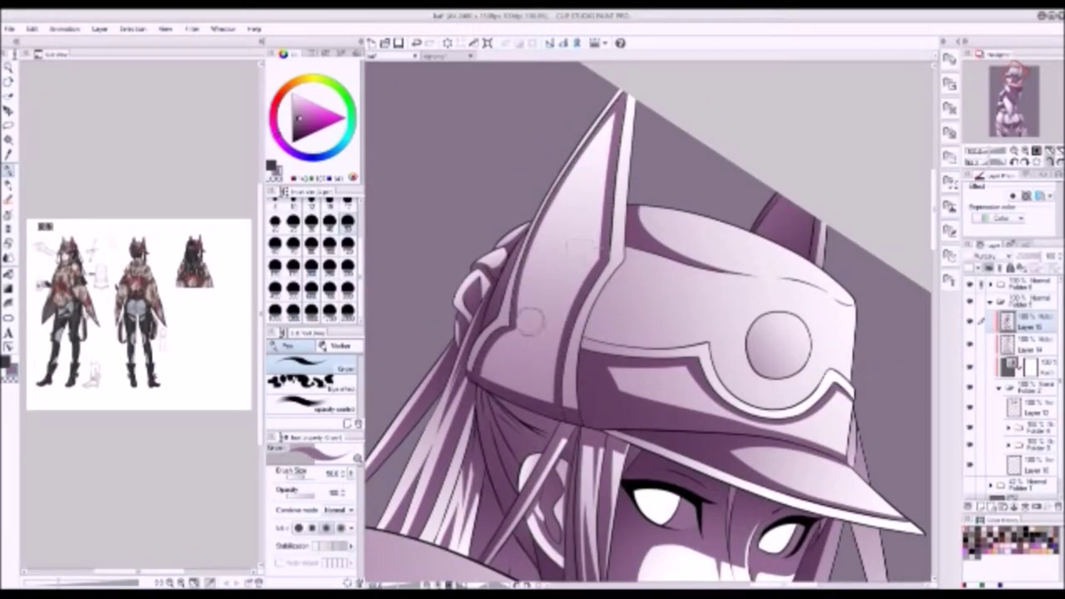
- On Layer 15, add narrow hard shadows to the near cat ear's trim and extend the cap band's shadow to it
left_click(1024, 342)
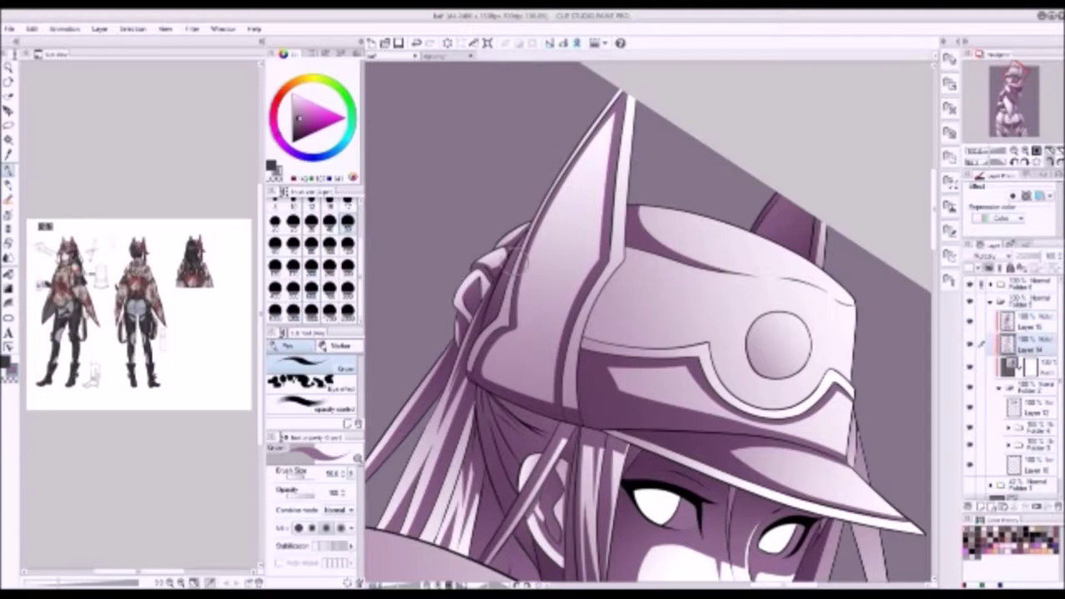
key("alt+bracketright")
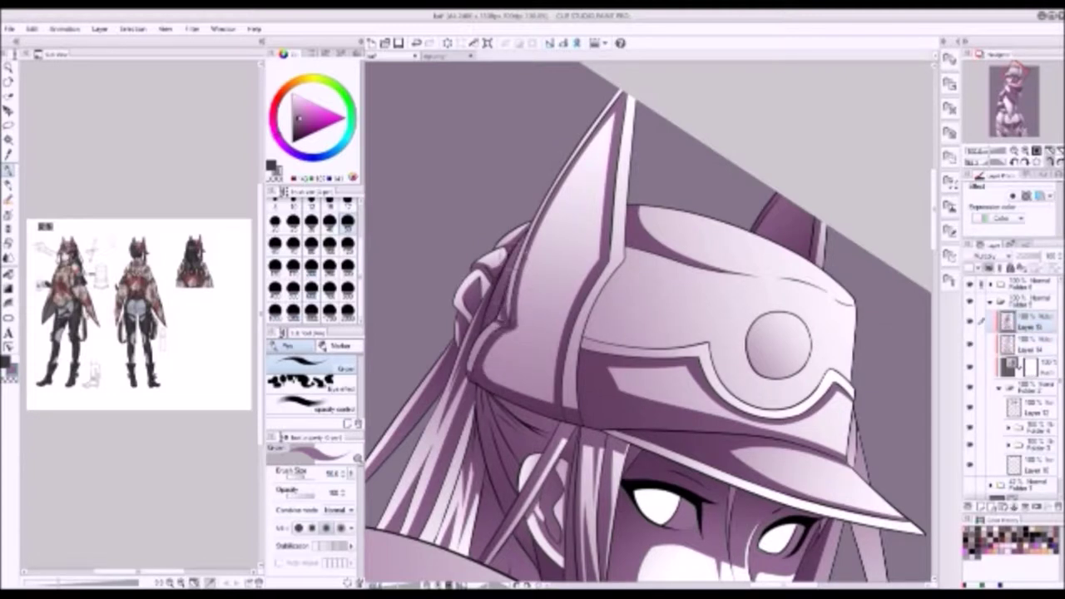
left_click_drag(493, 374, 471, 326)
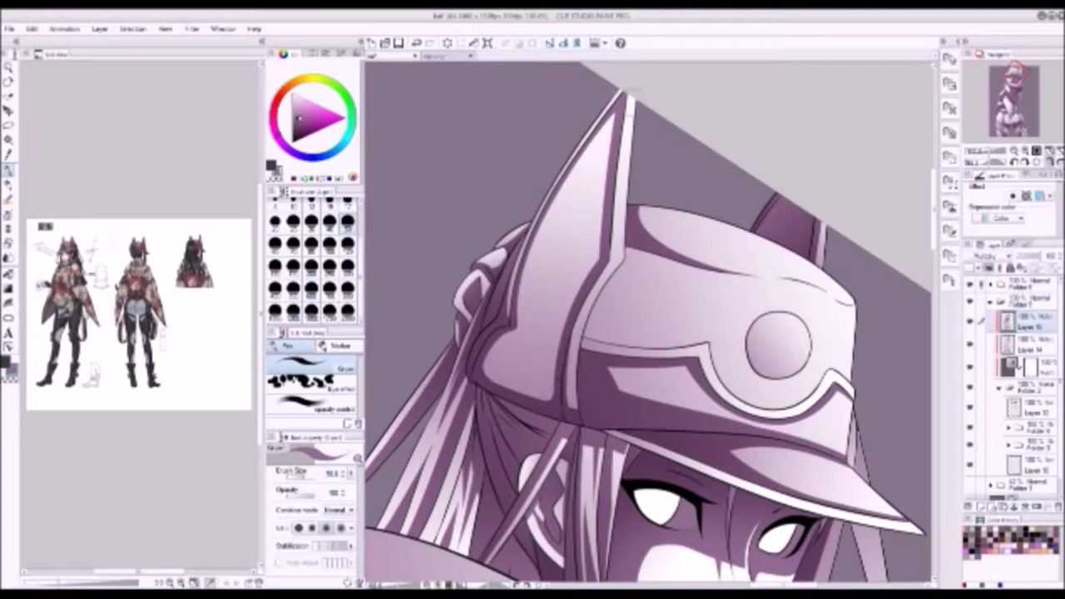
key("c")
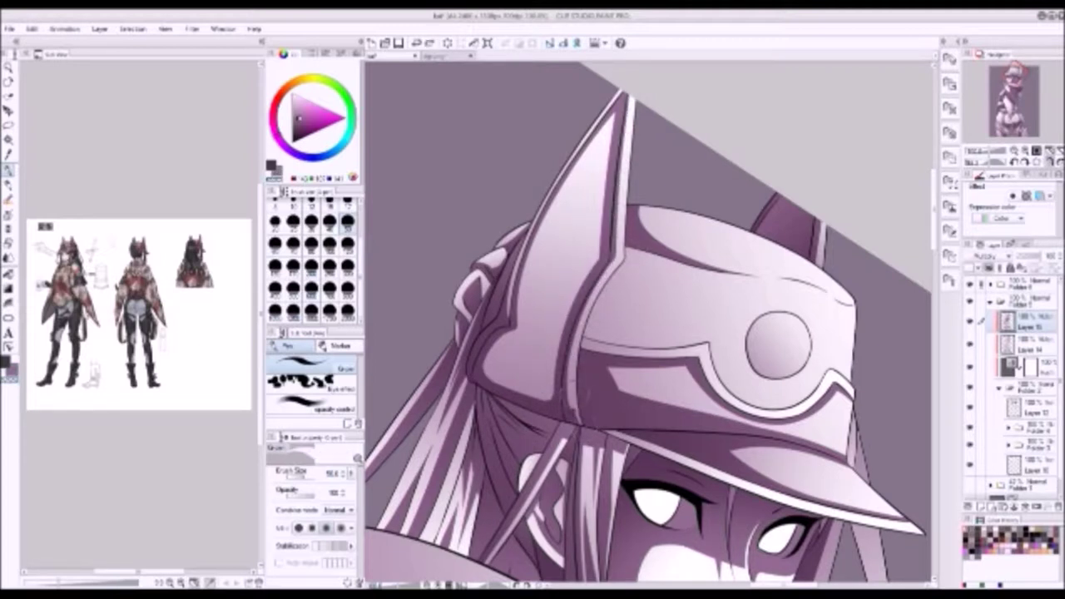
left_click_drag(599, 316, 708, 349)
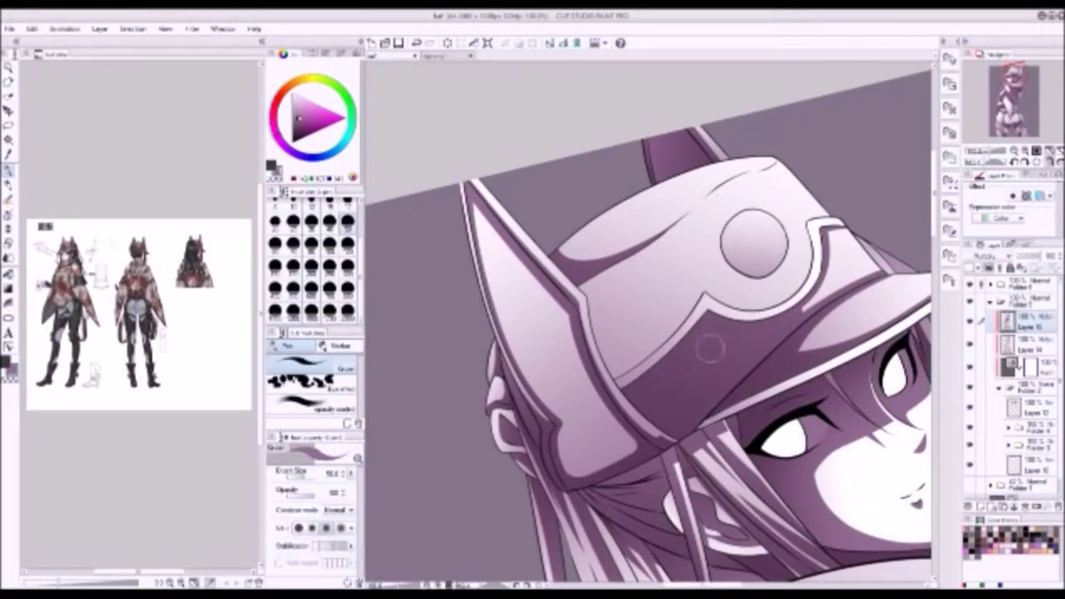
- Paint a large hard shadow across the front of the cap's crown and half of the round emblem, leaving the visor-tip side lit
left_click_drag(848, 301, 726, 376)
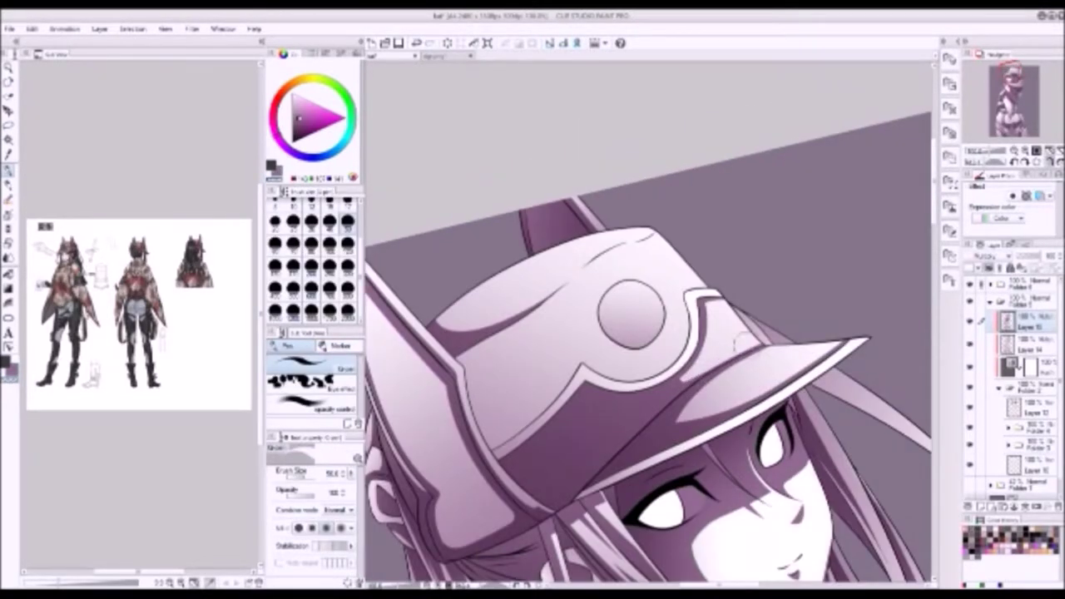
key("ctrl+0")
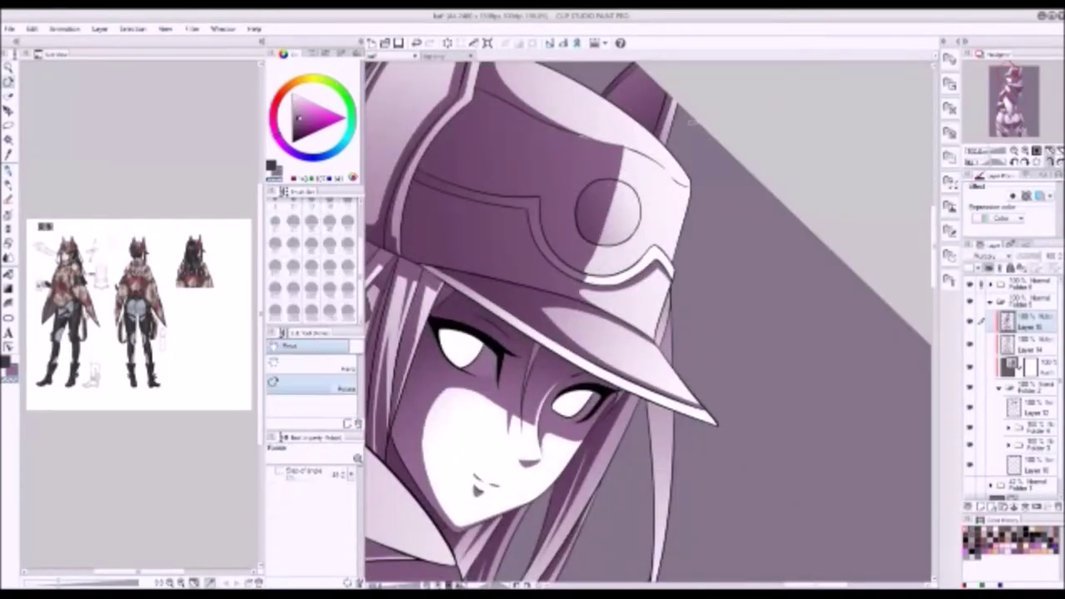
key("h")
left_click_drag(738, 178, 639, 340)
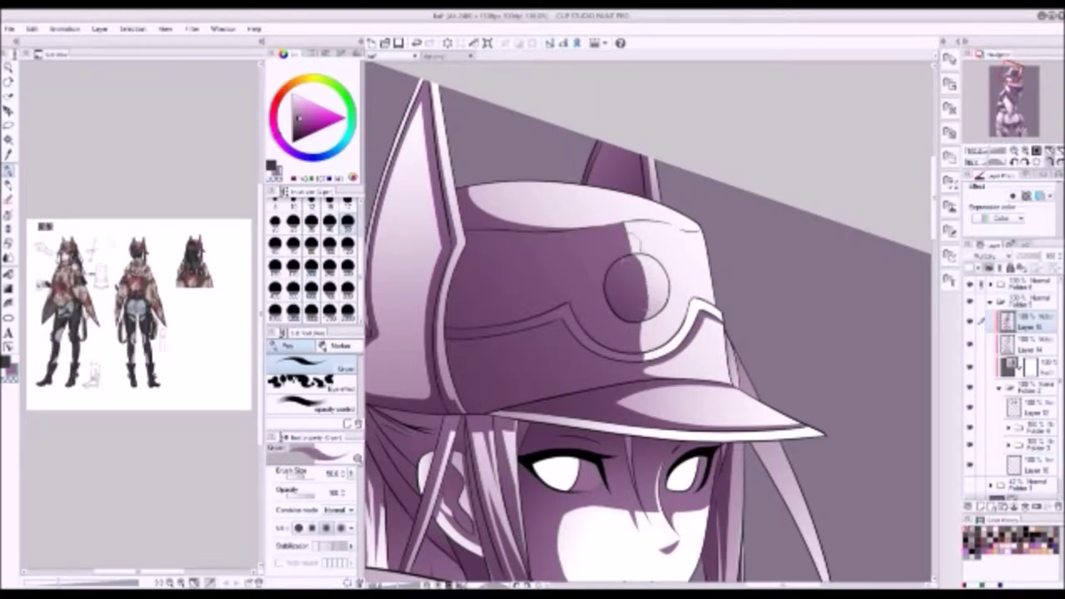
key("v")
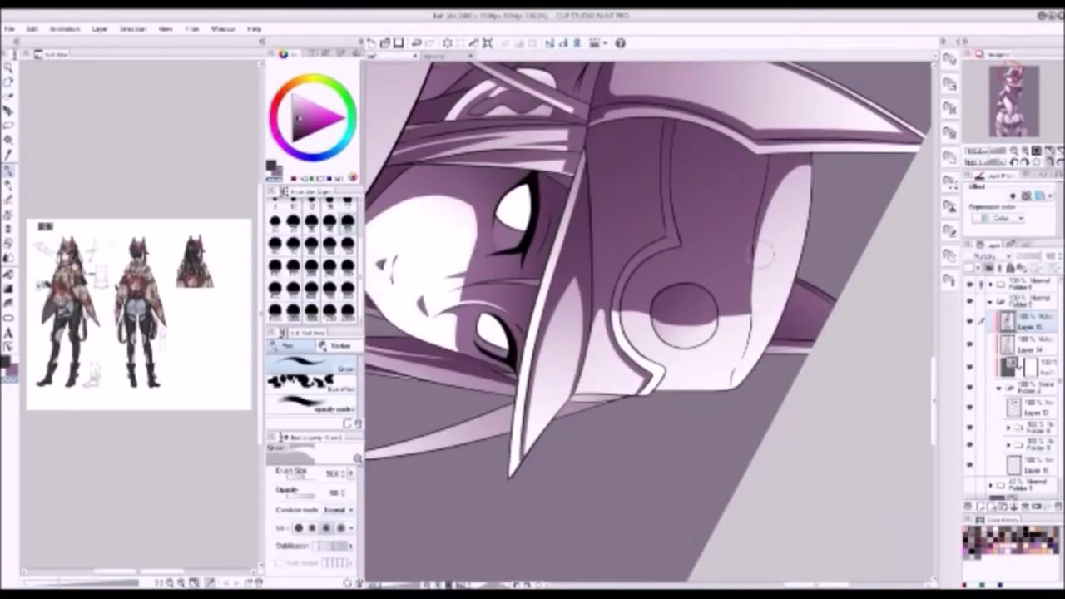
left_click_drag(765, 320, 719, 387)
- Select the cap's round emblem and front crown panel and refine the hard shadow edges inside them, and deselect
key("g")
key("b")
key("v")
left_click(601, 376, "alt")
left_click_drag(600, 376, 657, 275)
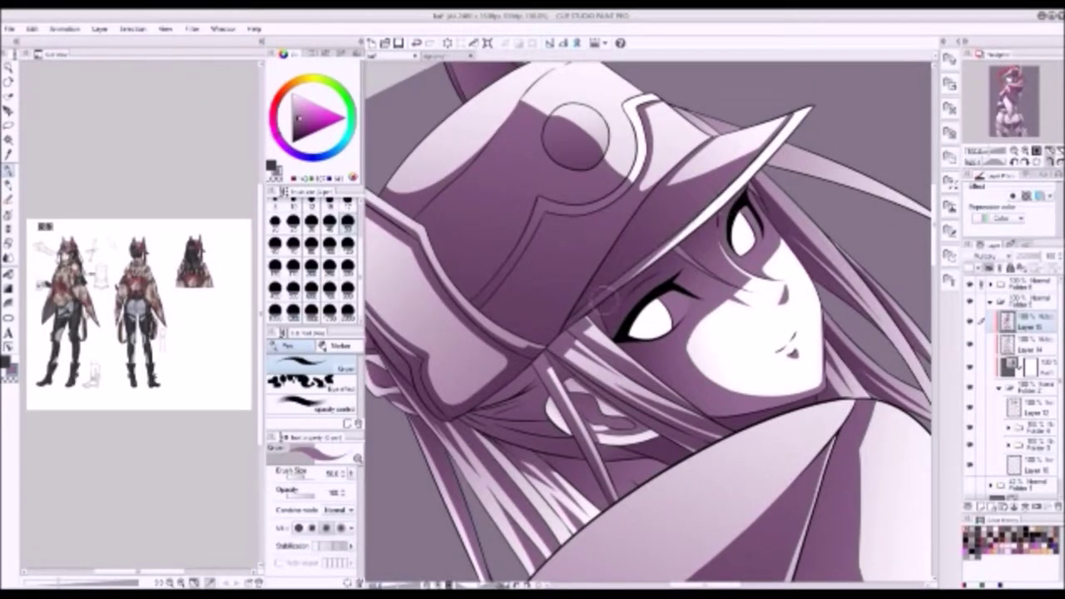
left_click_drag(691, 250, 801, 193)
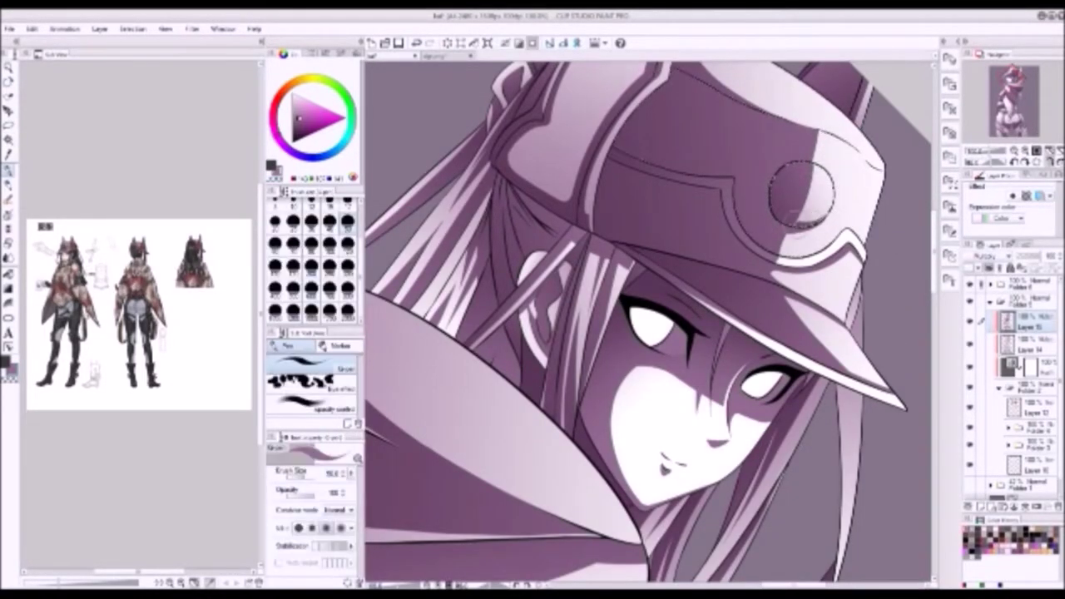
left_click_drag(801, 193, 779, 158)
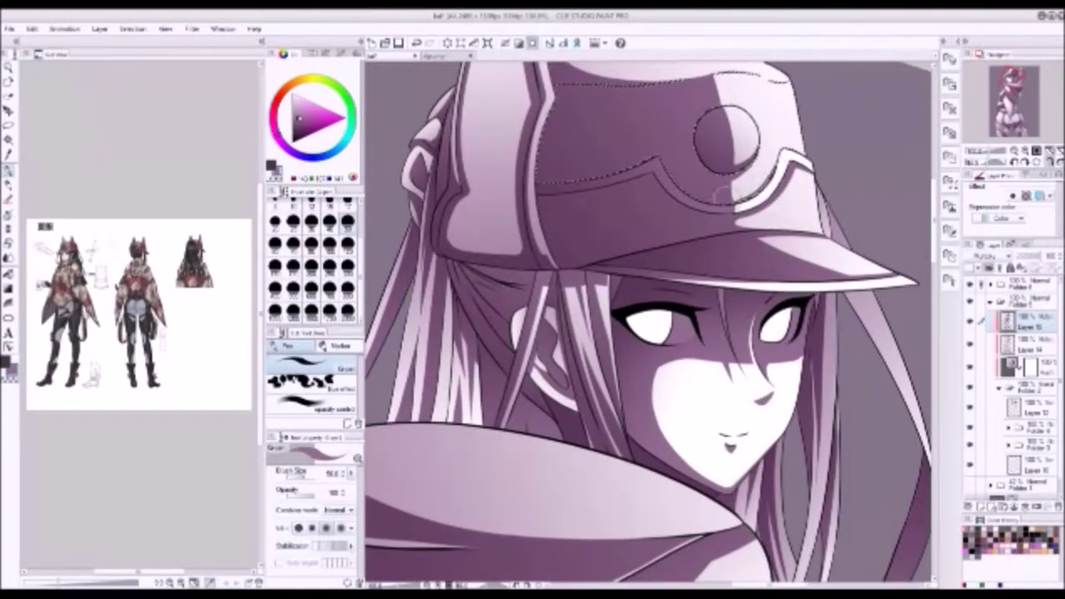
left_click_drag(748, 196, 749, 195)
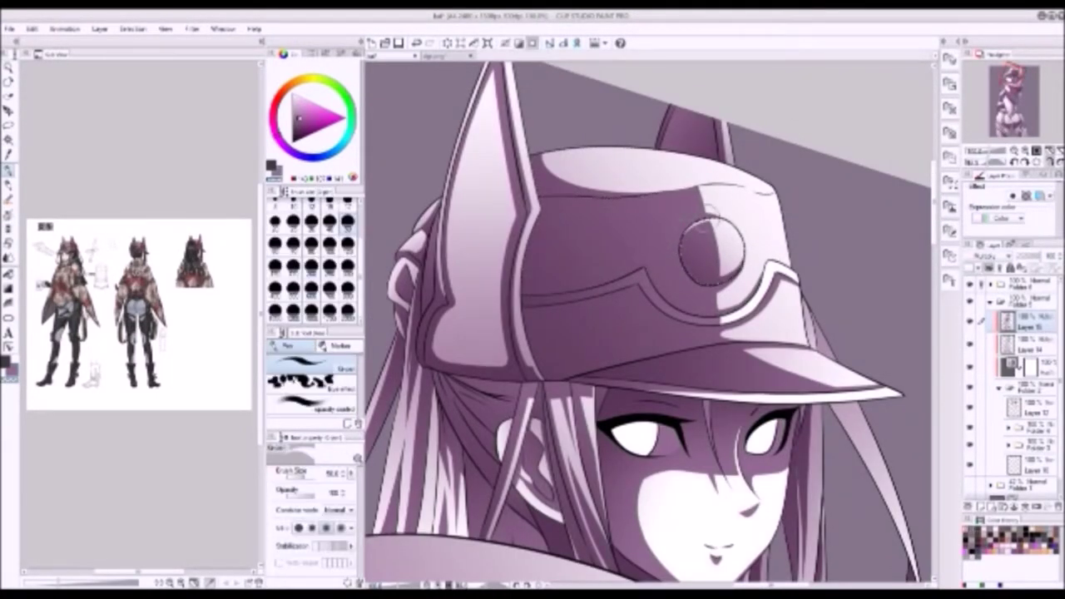
- Lower the opacity of the hard-shadow Layer 15, add a layer mask to it, and check the whole figure mirrored
key("ctrl+0")
left_click_drag(1034, 262, 1037, 261)
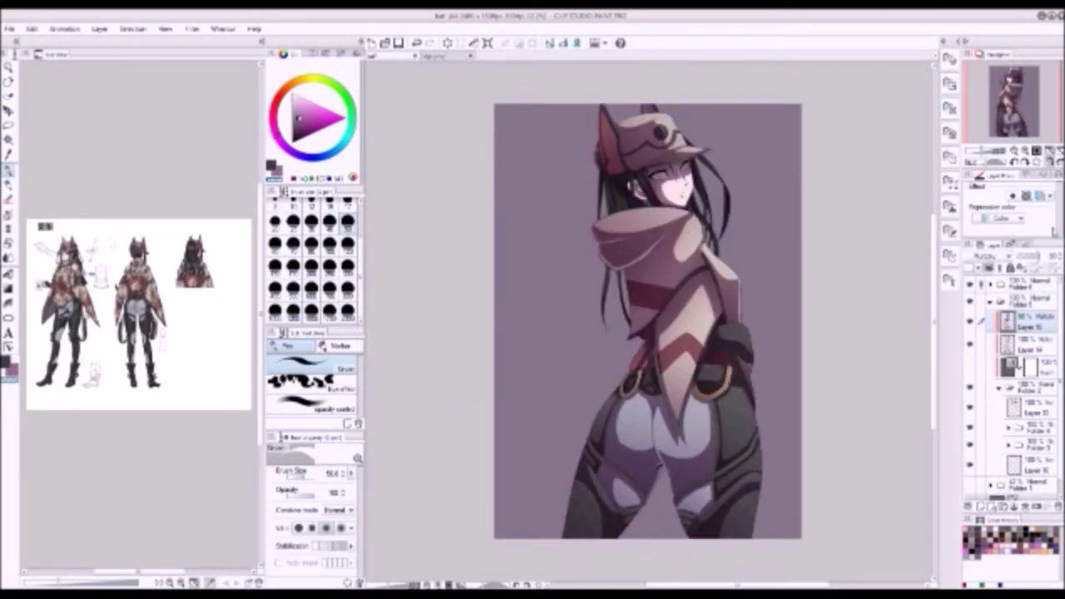
key("h")
key("ctrl+plus")
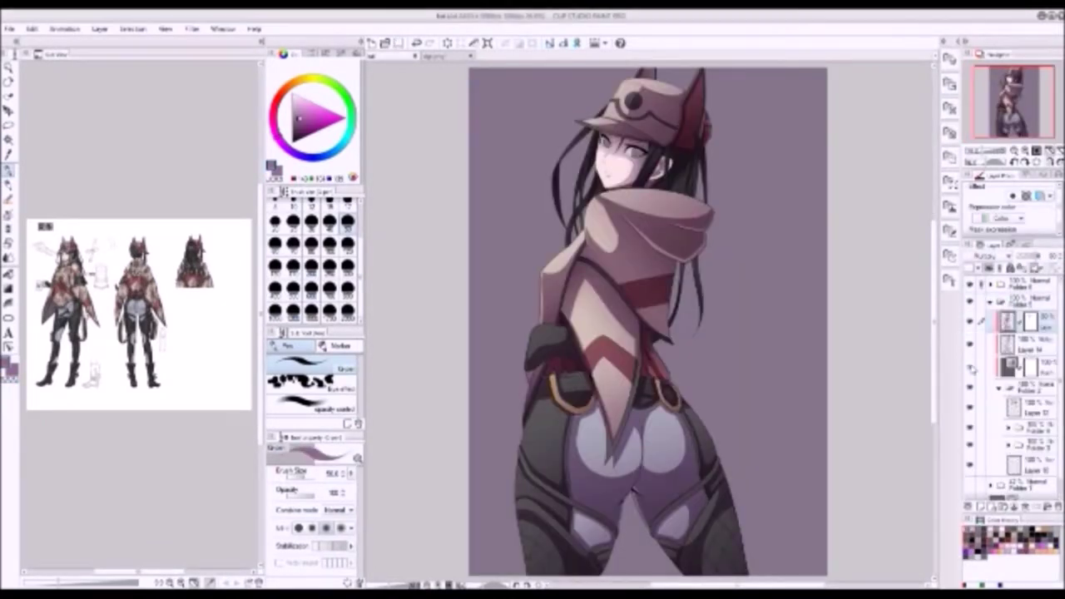
key("slash")
- On a new clipped layer above the eye base layer, paint dark green shading over the upper irises with the pen
key("ctrl+plus")
key("j")
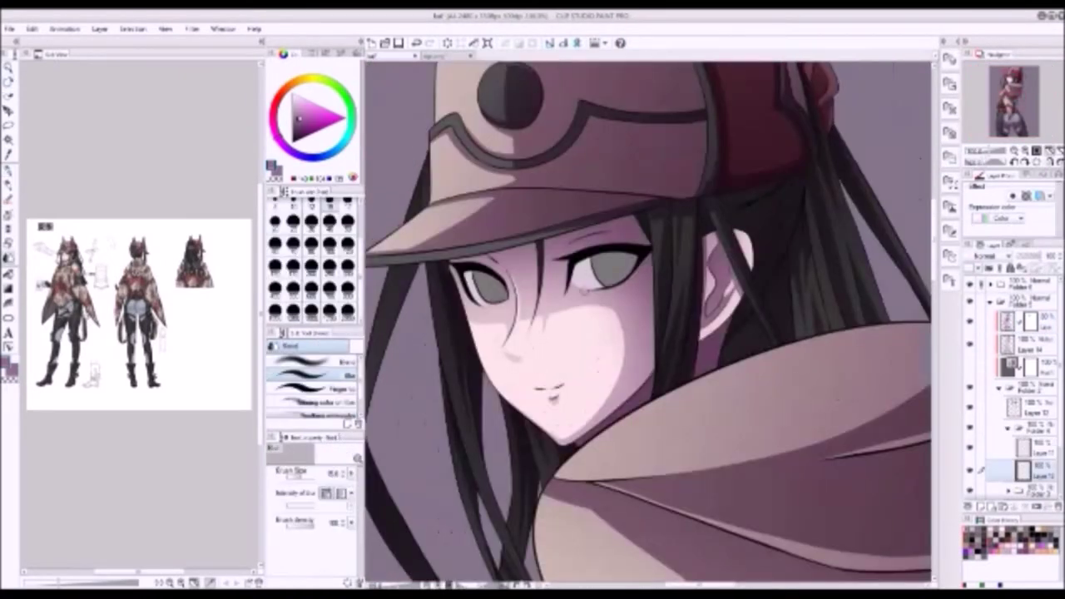
left_click(981, 343)
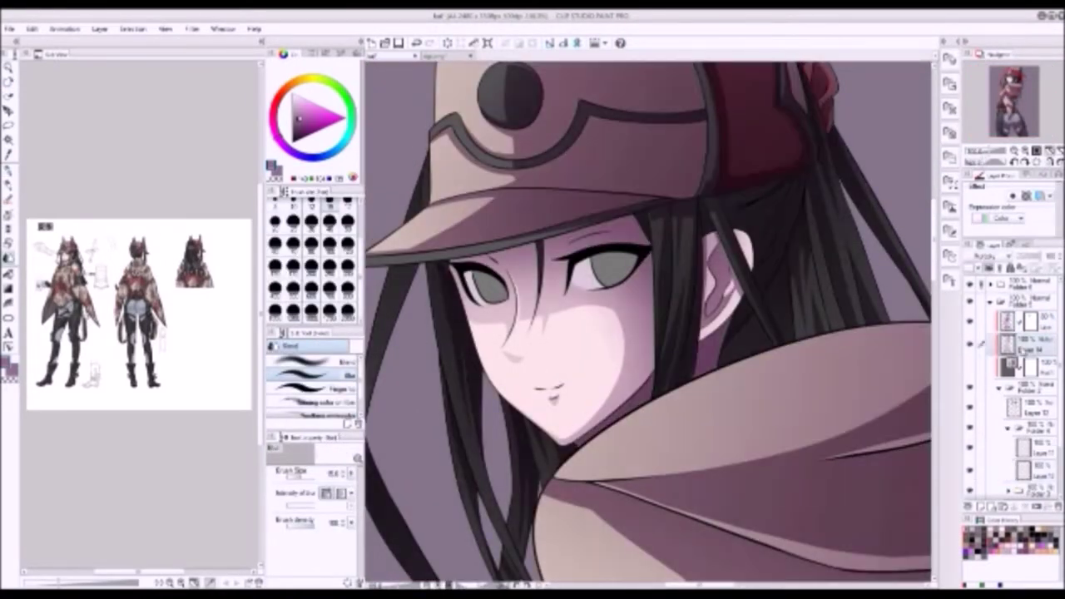
left_click(980, 471)
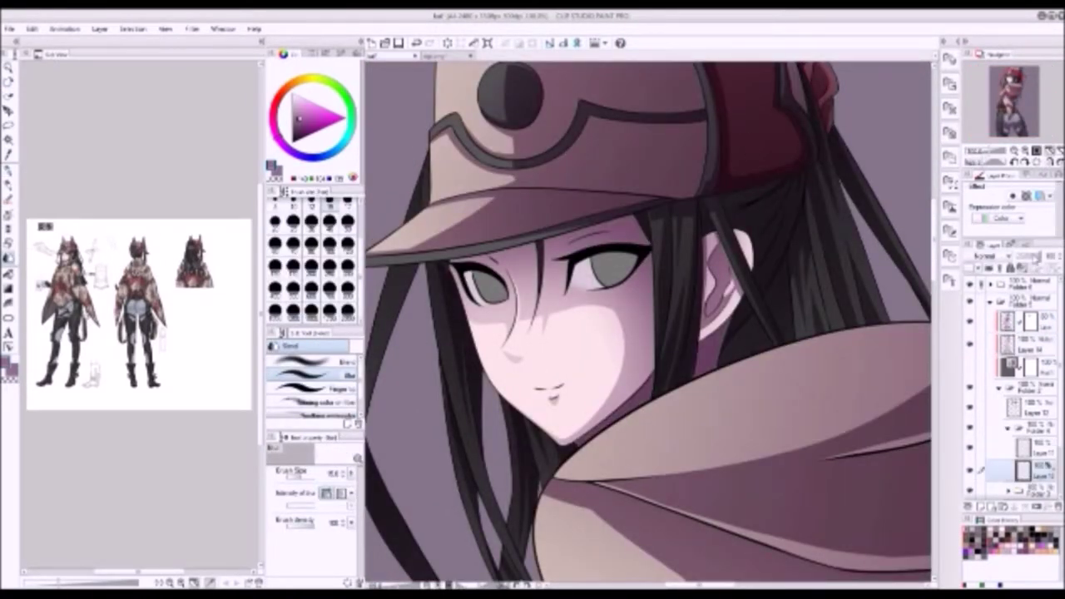
key("b")
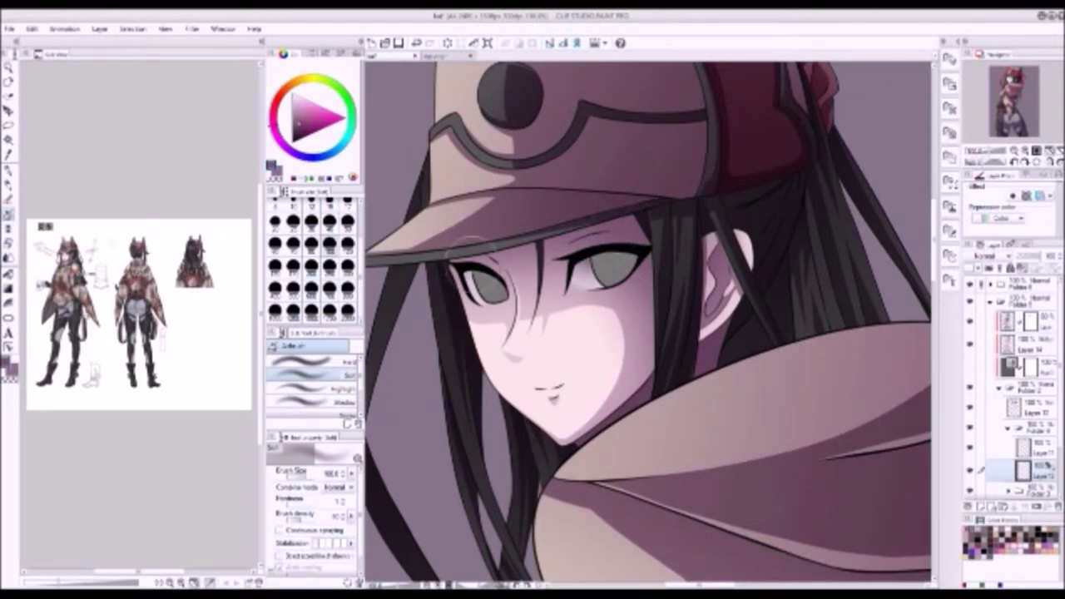
left_click(584, 269, "alt")
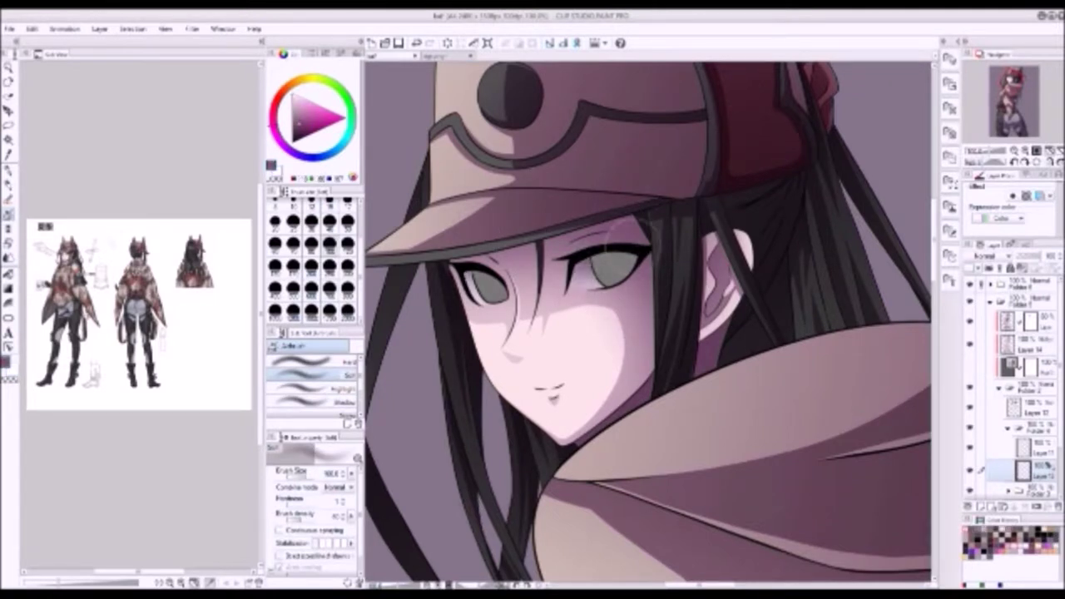
key("p")
key("ctrl+shift+n")
key("x")
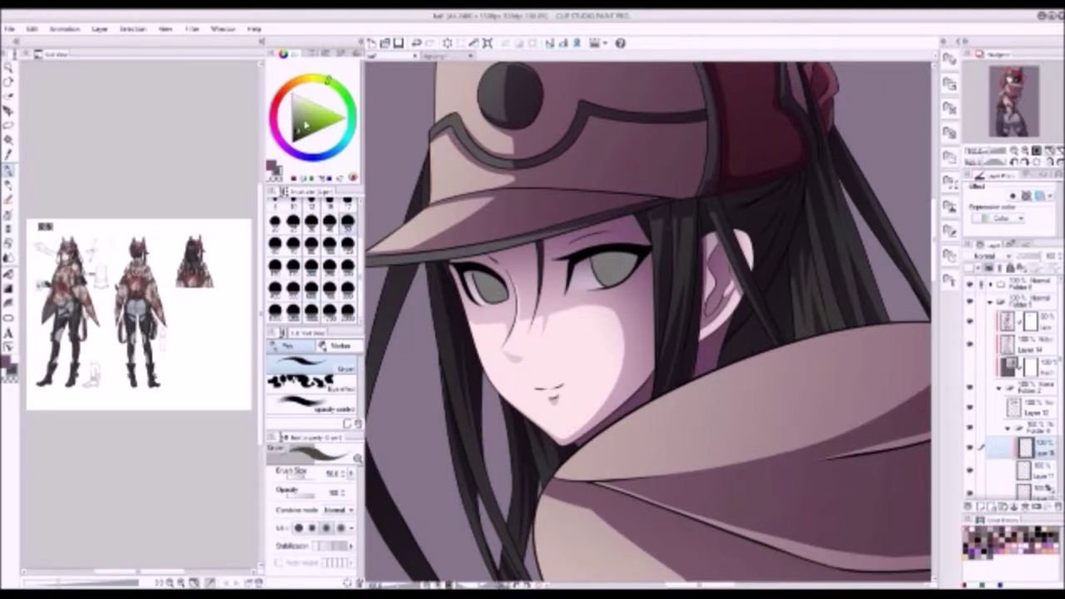
left_click_drag(597, 265, 625, 274)
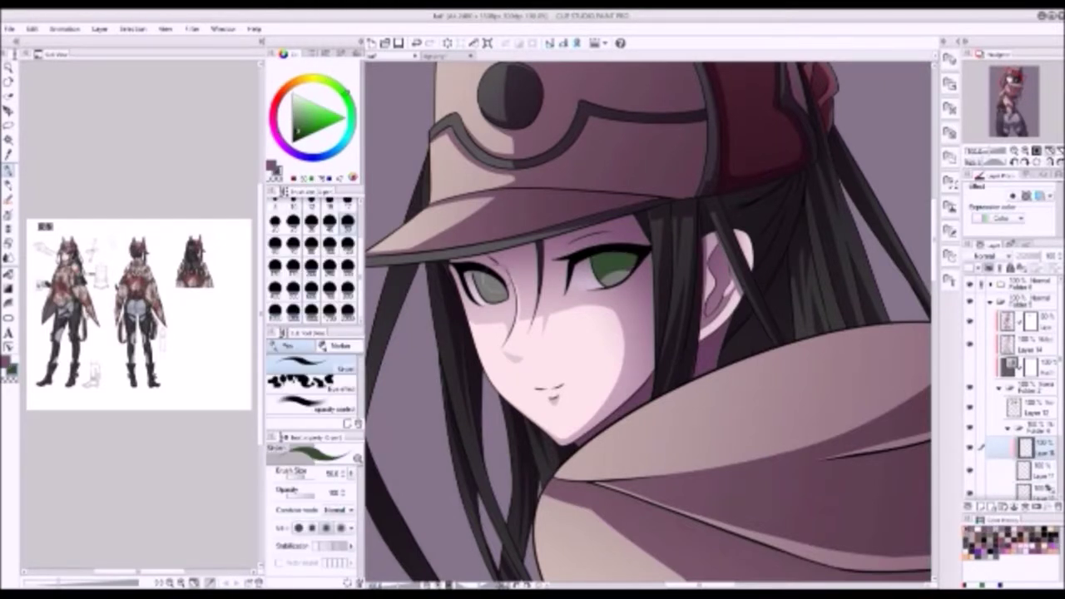
- On new clipped dodge-mode layers, airbrush a soft yellow glow onto the lower irises and speckle both irises with the spray effect pen
key("ctrl+shift+n")
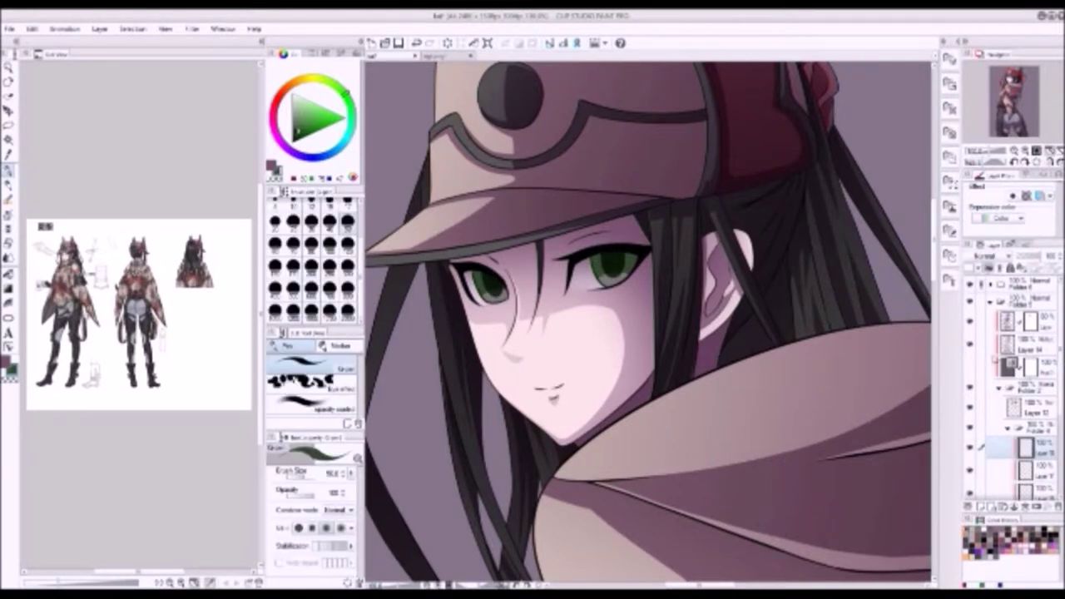
key("b")
left_click_drag(616, 259, 653, 253)
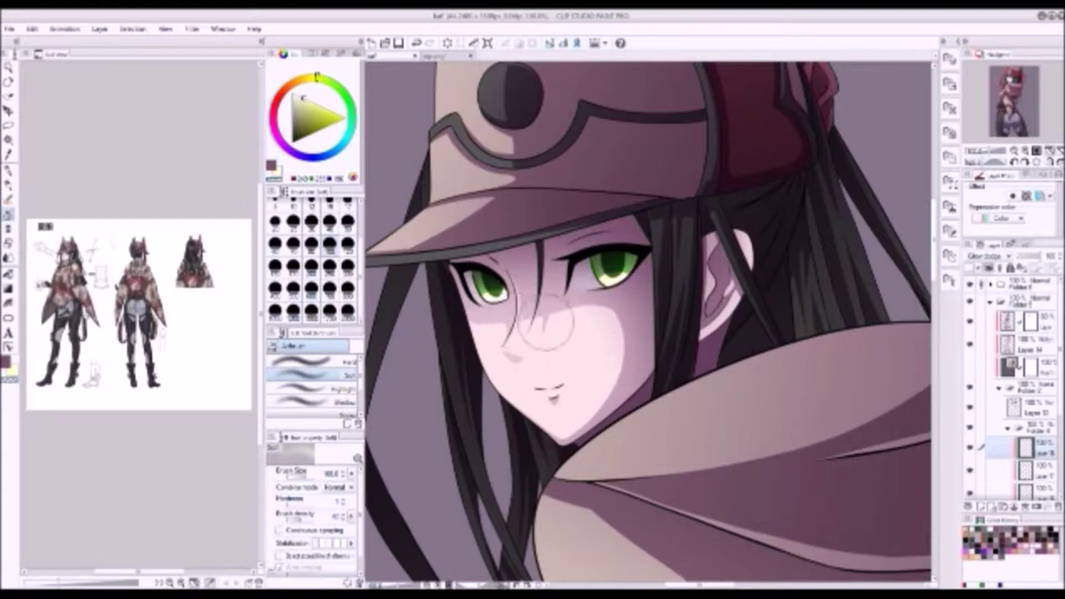
key("alt+bracketleft")
key("b")
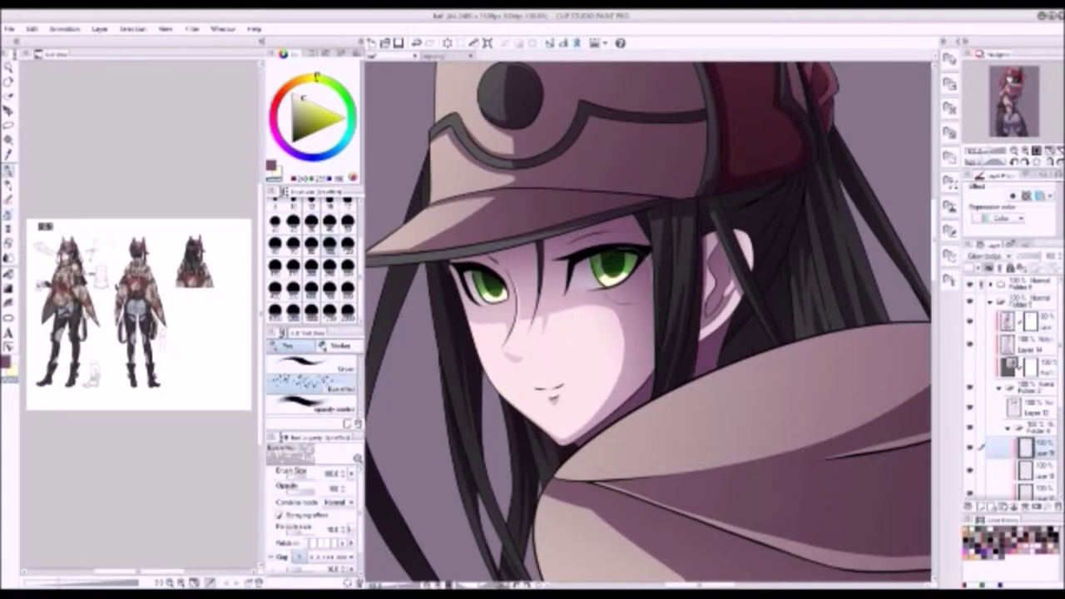
left_click_drag(611, 266, 632, 250)
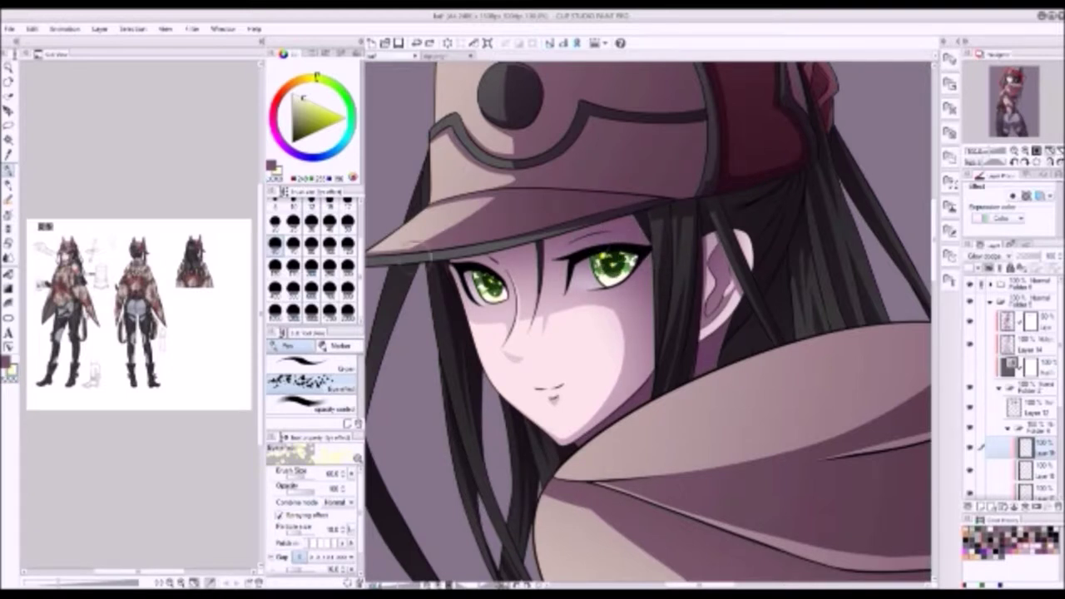
- On a new top Glow Dodge layer, paint white highlights in both eyes, and lasso and rotate the larger eye's highlight
key("b")
left_click_drag(1042, 256, 1030, 256)
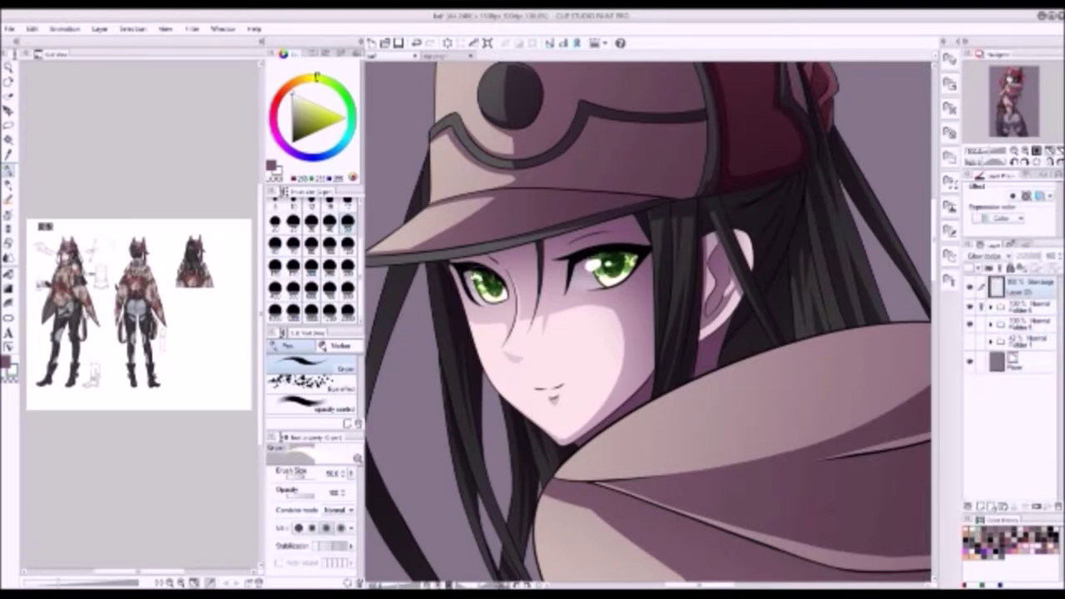
key("m")
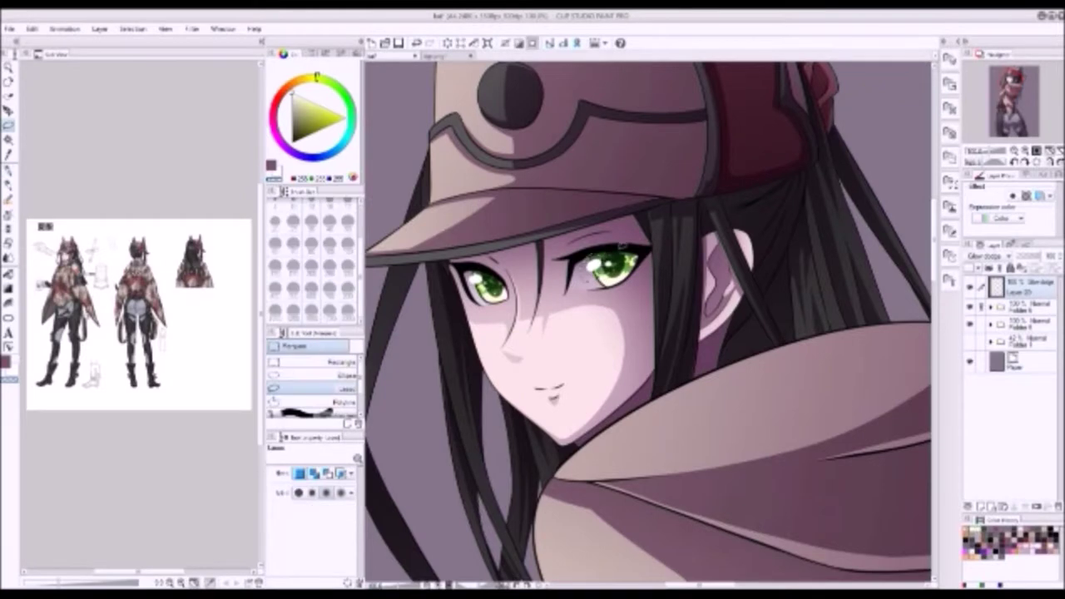
key("ctrl+t")
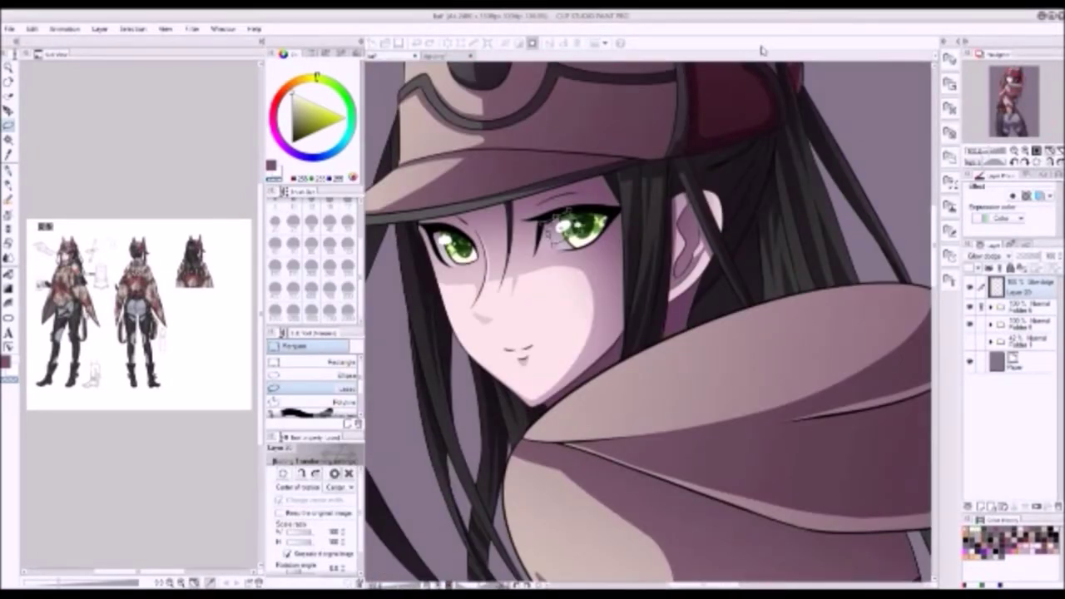
scroll(645, 230, "up", 3)
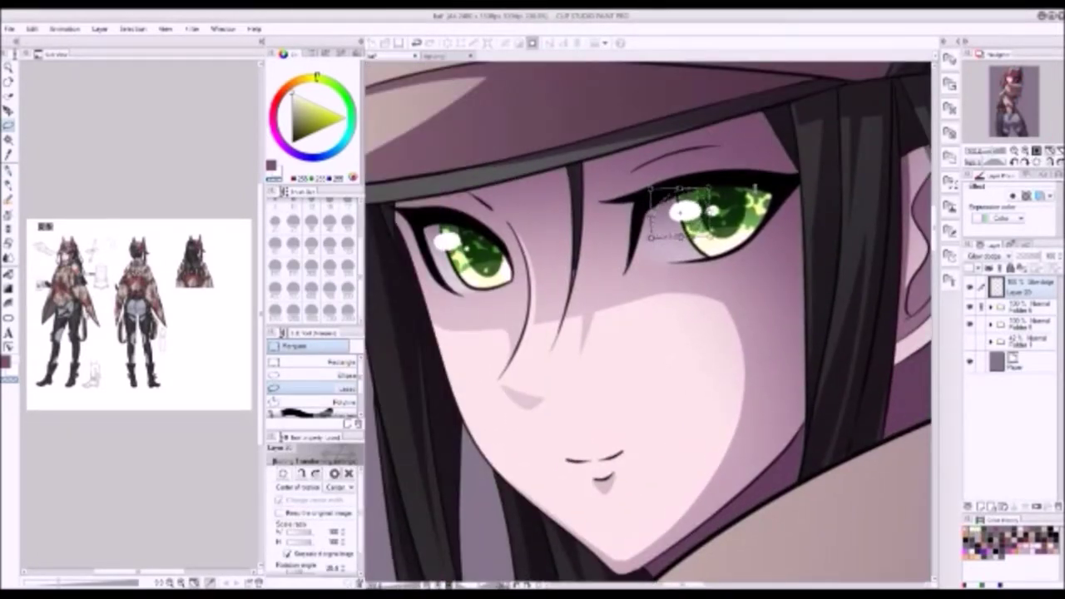
key("Return")
- On clipped Glow Dodge Layer 21, airbrush soft pink light onto the far shoulder and the glove, undoing unwanted strokes
key("p")
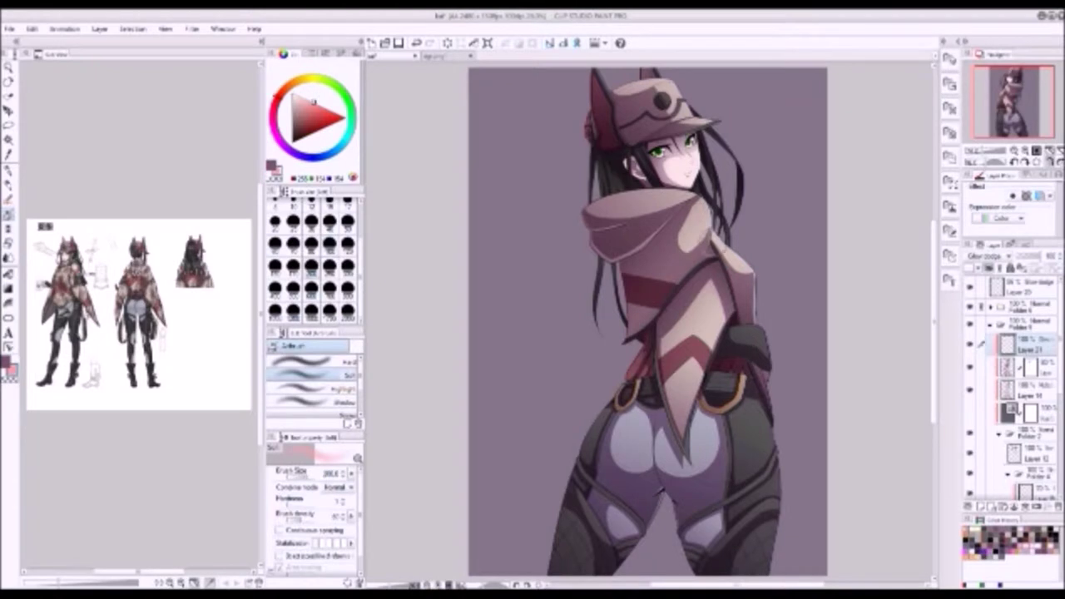
left_click_drag(720, 237, 743, 272)
left_click_drag(761, 395, 764, 366)
mouse_move(765, 329)
left_mouse_down()
mouse_move(723, 339)
mouse_move(762, 362)
left_mouse_up()
key("ctrl+z")
key("ctrl+z")
left_click_drag(758, 412, 770, 439)
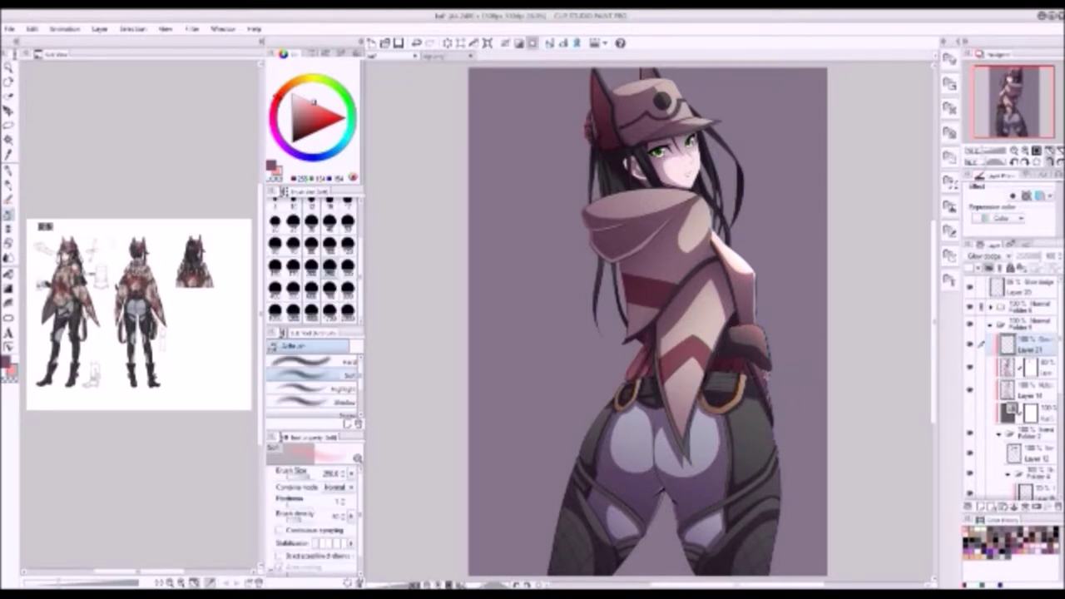
- Airbrush soft pink light over the hood's front fold and down the cape's pointed flap
mouse_move(658, 203)
left_mouse_down()
mouse_move(707, 275)
mouse_move(695, 209)
left_mouse_up()
mouse_move(637, 252)
left_mouse_down()
mouse_move(707, 216)
mouse_move(707, 204)
mouse_move(707, 235)
left_mouse_up()
mouse_move(716, 292)
left_mouse_down()
mouse_move(674, 400)
mouse_move(670, 378)
left_mouse_up()
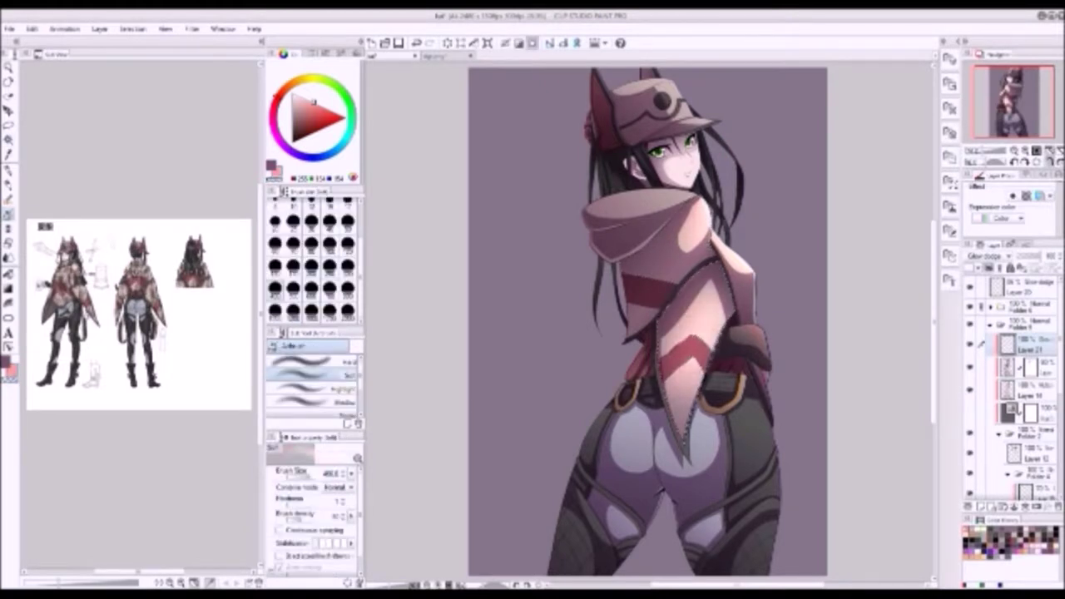
left_click_drag(705, 258, 678, 424)
left_click_drag(715, 300, 678, 416)
- Select the cape flap and the hood's folds and airbrush pink light across them
key("w")
key("b")
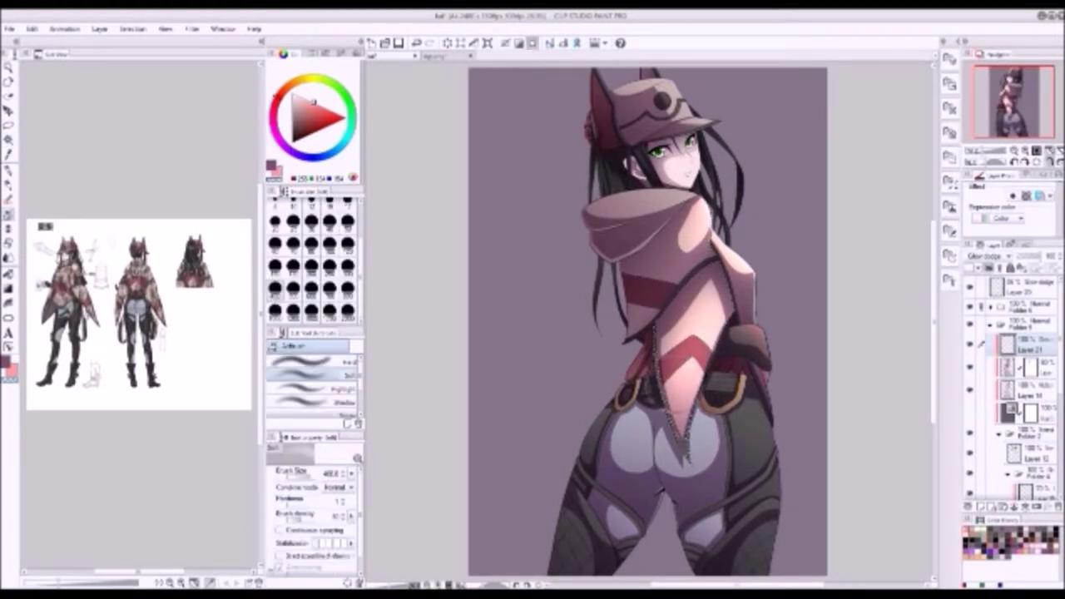
key("w")
key("b")
left_click_drag(645, 258, 695, 199)
mouse_move(620, 208)
left_mouse_down()
mouse_move(690, 153)
mouse_move(691, 192)
left_mouse_up()
mouse_move(666, 249)
left_mouse_down()
mouse_move(632, 191)
mouse_move(628, 221)
left_mouse_up()
- Select the face and the hood's lower fold in turn and airbrush soft pink light onto each
key("w")
key("b")
mouse_move(694, 137)
left_mouse_down()
mouse_move(658, 187)
mouse_move(662, 156)
left_mouse_up()
key("w")
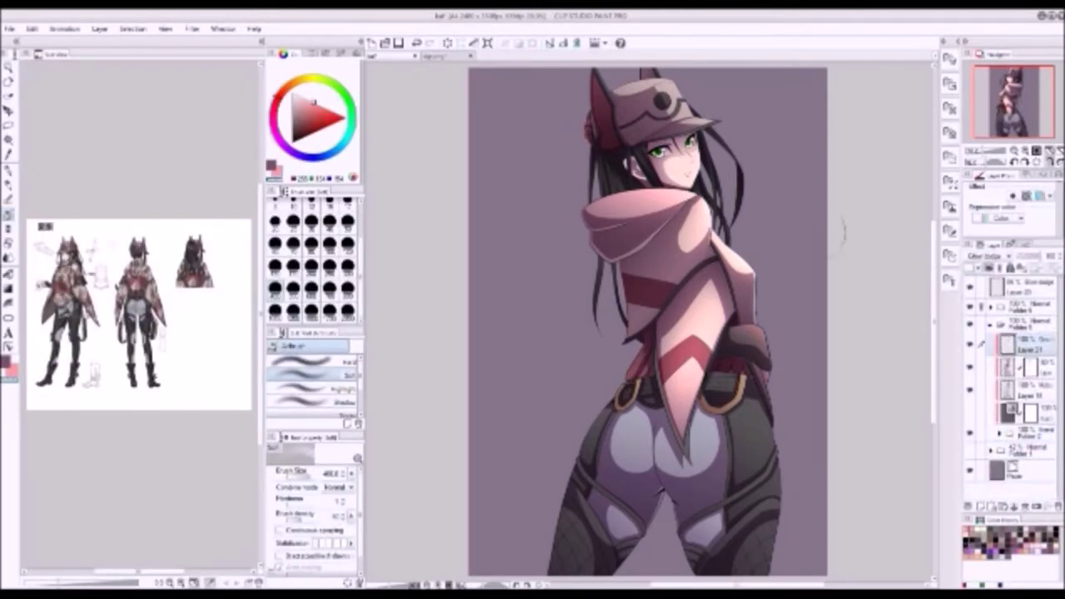
key("b")
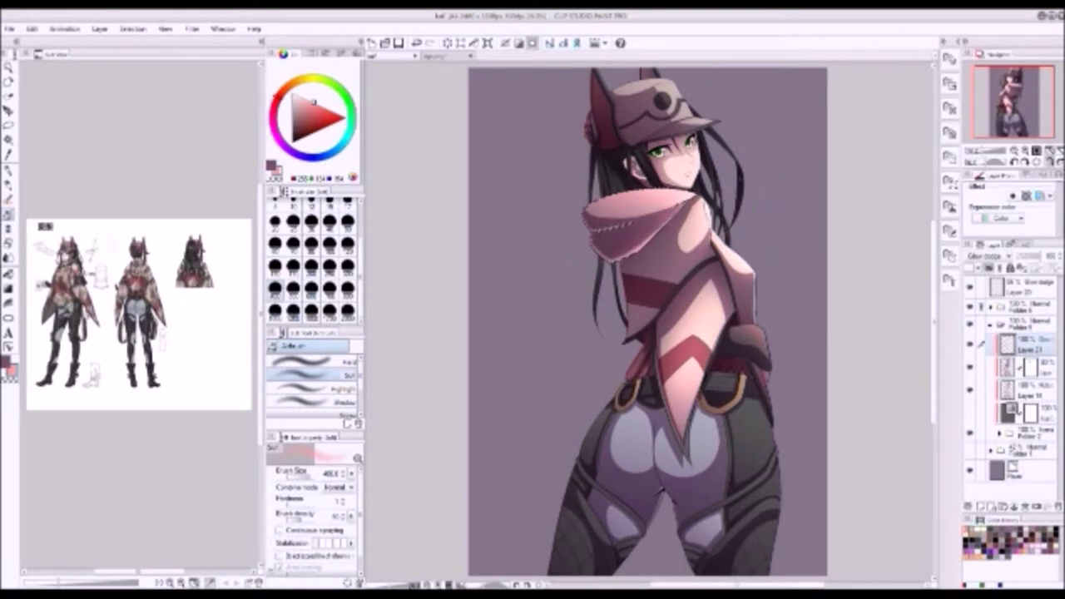
mouse_move(599, 241)
left_mouse_down()
mouse_move(666, 208)
mouse_move(633, 199)
mouse_move(699, 266)
mouse_move(666, 241)
left_mouse_up()
- Airbrush soft pink light onto the belt rings, the waist, the glove and the upper thigh below the gloved hand
mouse_move(732, 433)
left_mouse_down()
mouse_move(749, 412)
mouse_move(736, 396)
mouse_move(749, 416)
left_mouse_up()
left_click_drag(649, 333, 632, 403)
left_click_drag(733, 328, 765, 346)
mouse_move(748, 399)
left_mouse_down()
mouse_move(761, 466)
mouse_move(753, 499)
mouse_move(757, 416)
mouse_move(755, 491)
left_mouse_up()
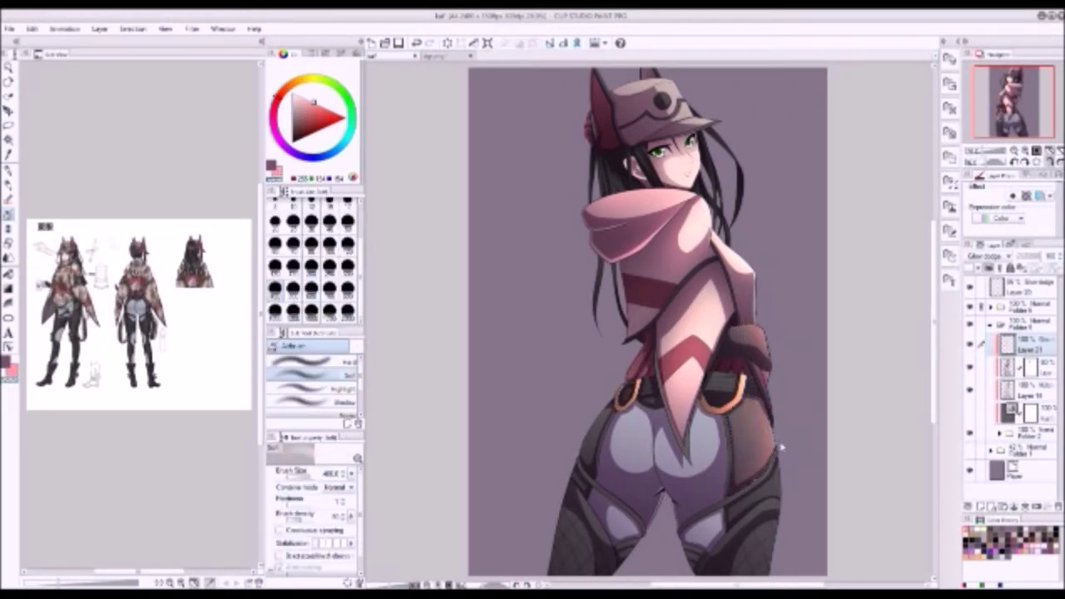
- Select the thigh straps and lower leg pieces and airbrush soft pink light along their outer edges
mouse_move(804, 399)
left_mouse_down()
mouse_move(773, 490)
mouse_move(749, 517)
mouse_move(778, 474)
mouse_move(802, 487)
mouse_move(798, 396)
left_mouse_up()
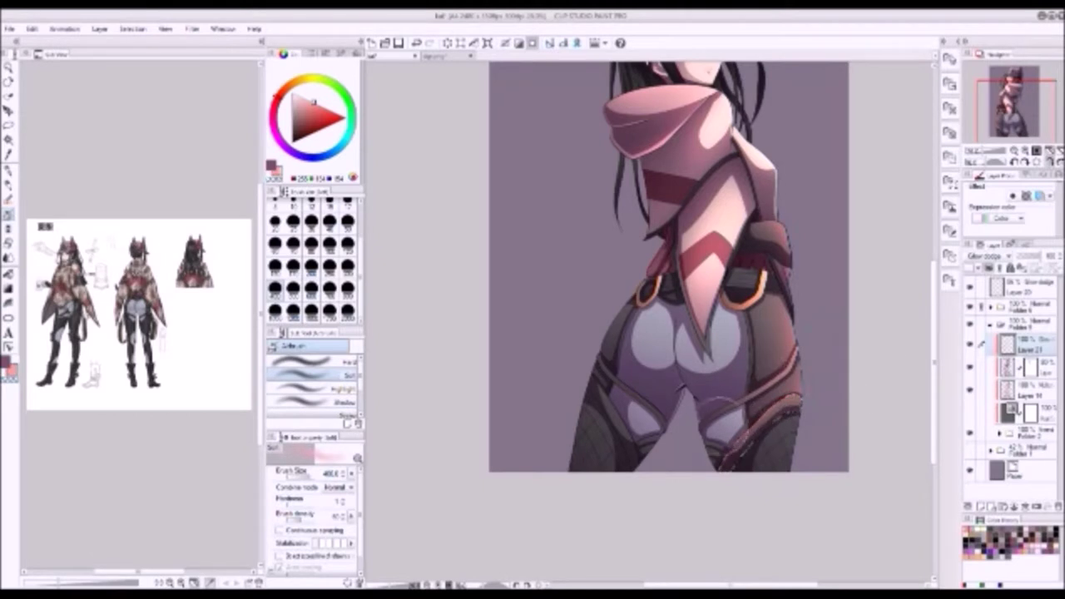
key("w")
key("b")
left_click_drag(840, 485, 845, 430)
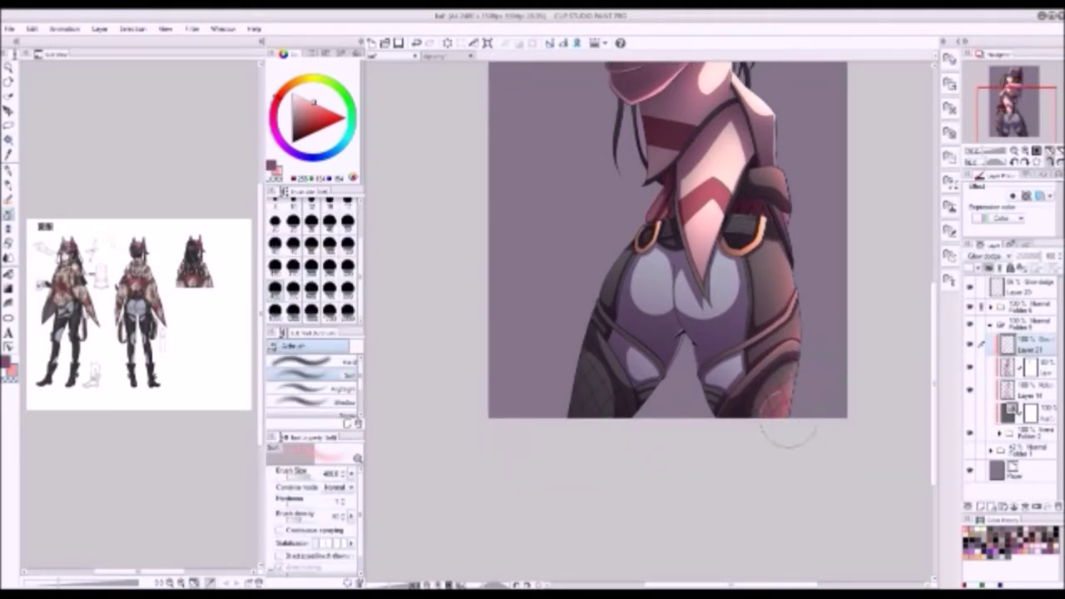
left_click_drag(771, 530, 790, 540)
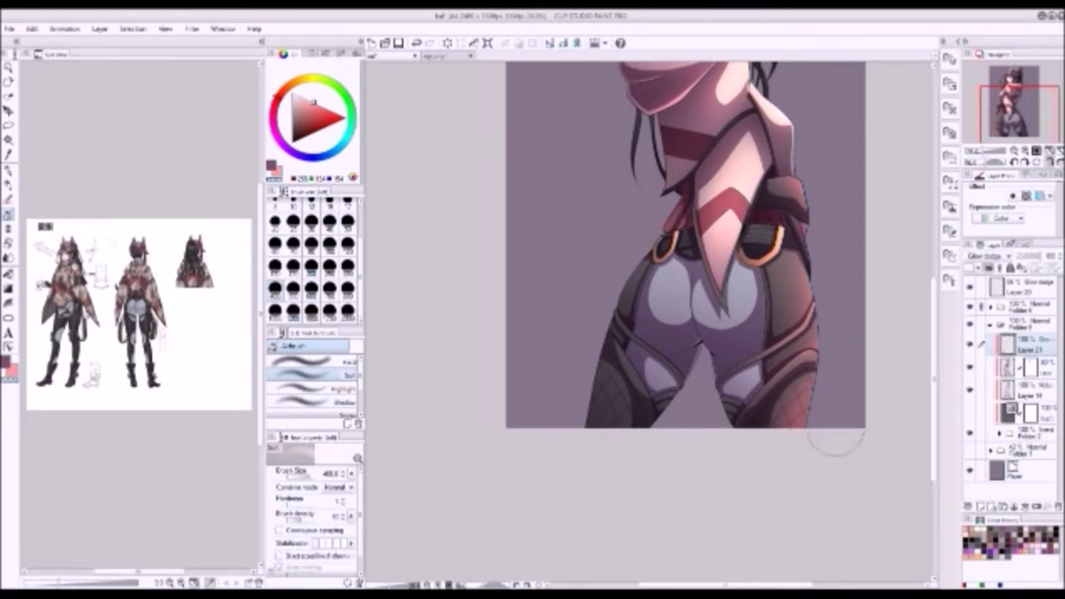
- Select the inner-thigh patches and the seat of the trousers in turn and airbrush soft pink light onto each
left_click_drag(834, 457, 882, 504)
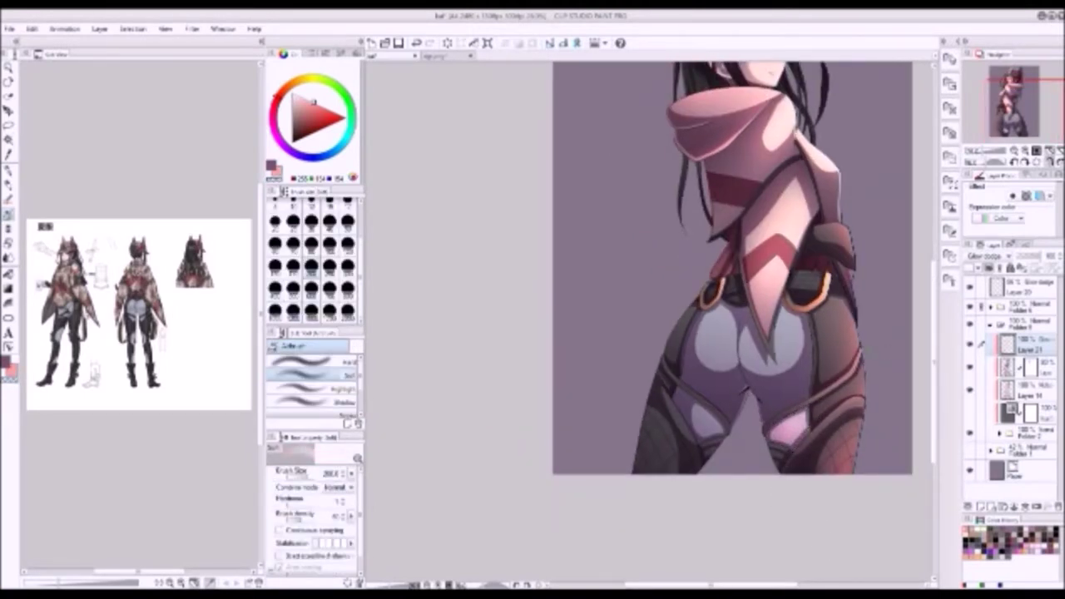
left_click_drag(790, 374, 809, 451)
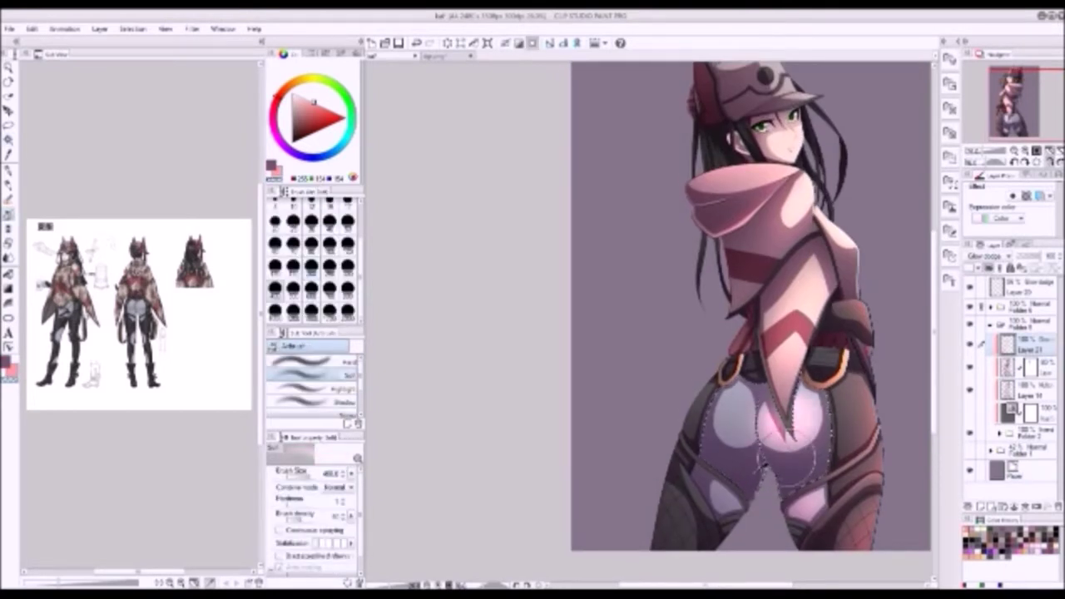
key("bracketleft")
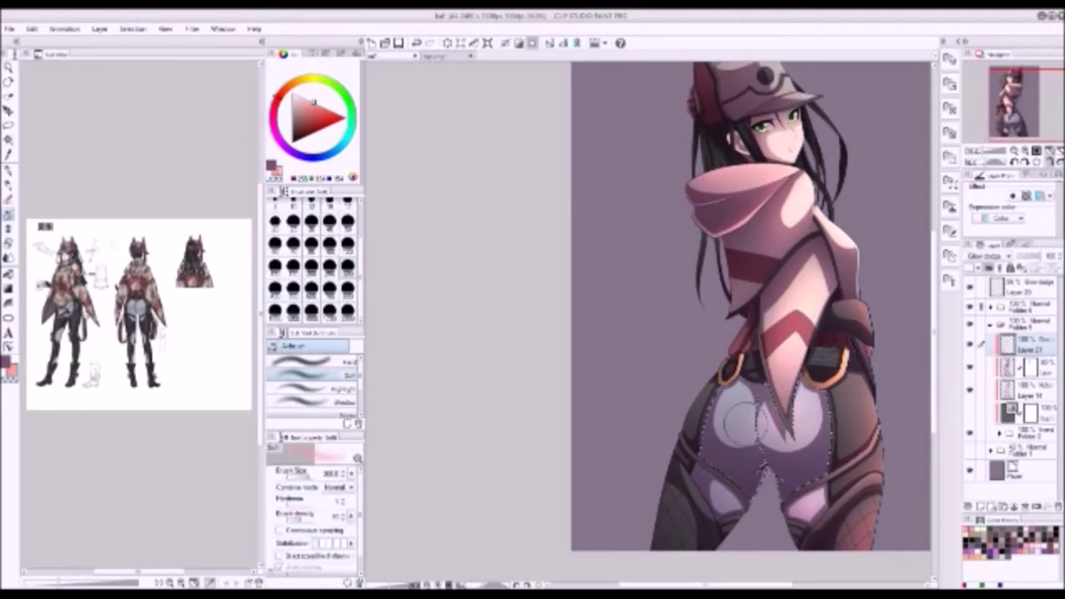
mouse_move(734, 411)
left_mouse_down()
mouse_move(760, 474)
mouse_move(737, 399)
mouse_move(757, 466)
mouse_move(766, 437)
left_mouse_up()
left_click_drag(819, 360, 835, 300)
mouse_move(730, 416)
left_mouse_down()
mouse_move(736, 449)
mouse_move(739, 409)
left_mouse_up()
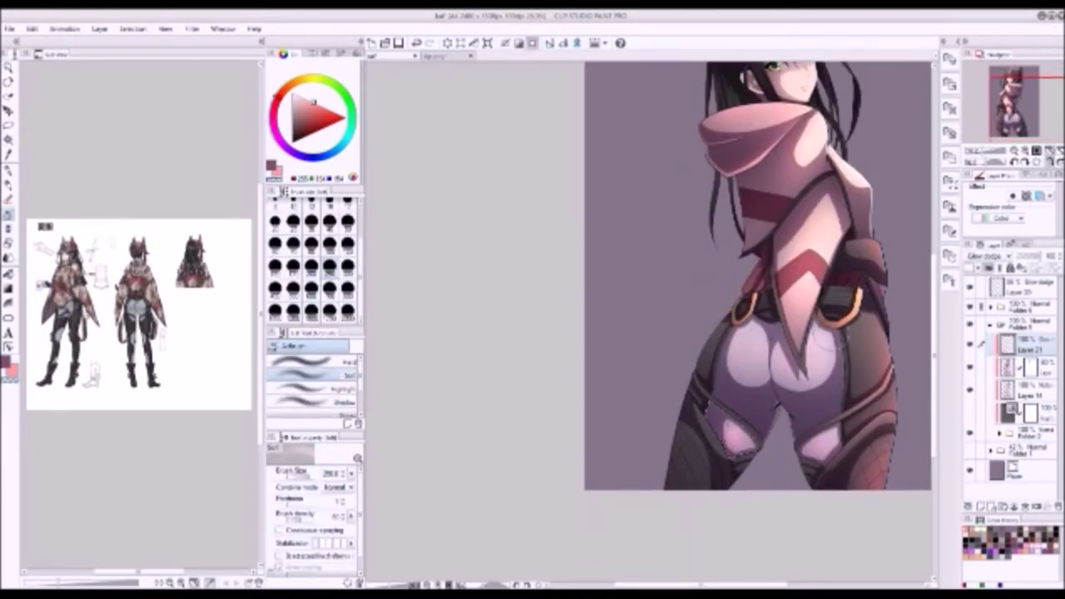
left_click_drag(822, 355, 827, 308)
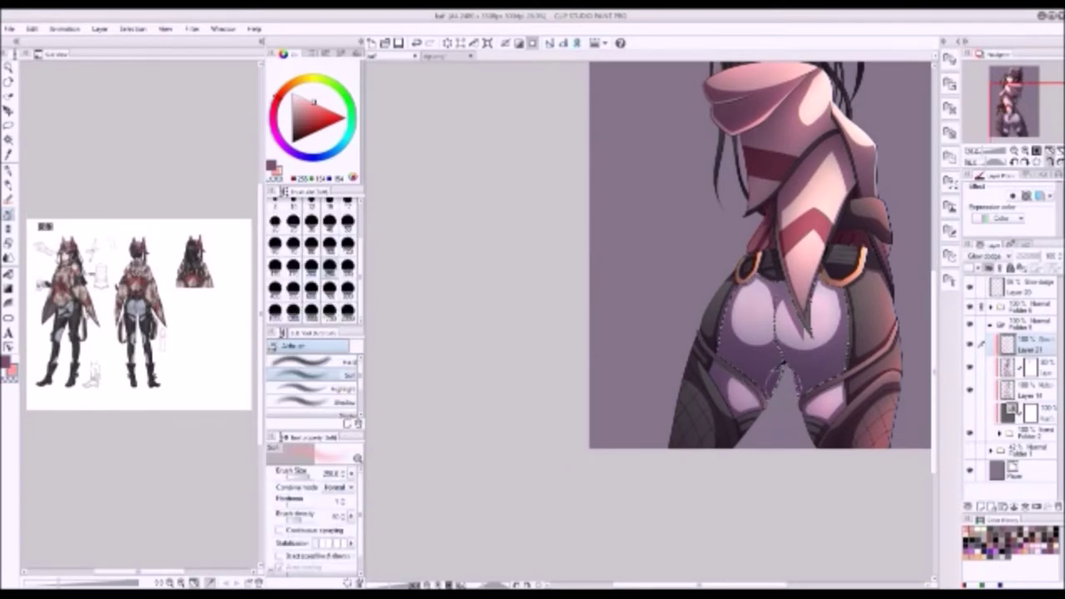
- Airbrush pink light onto the remaining thigh patch and the dark strap beside it, mirroring the canvas to check the balance
key("m")
key("b")
key("m")
key("b")
left_click_drag(739, 416, 744, 438)
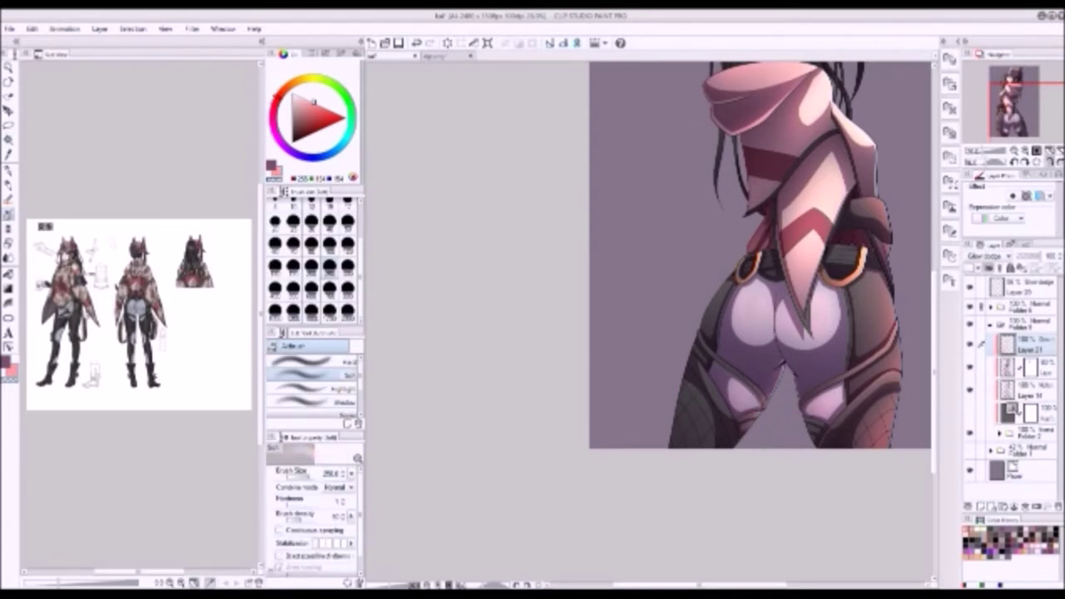
left_click_drag(802, 382, 578, 382)
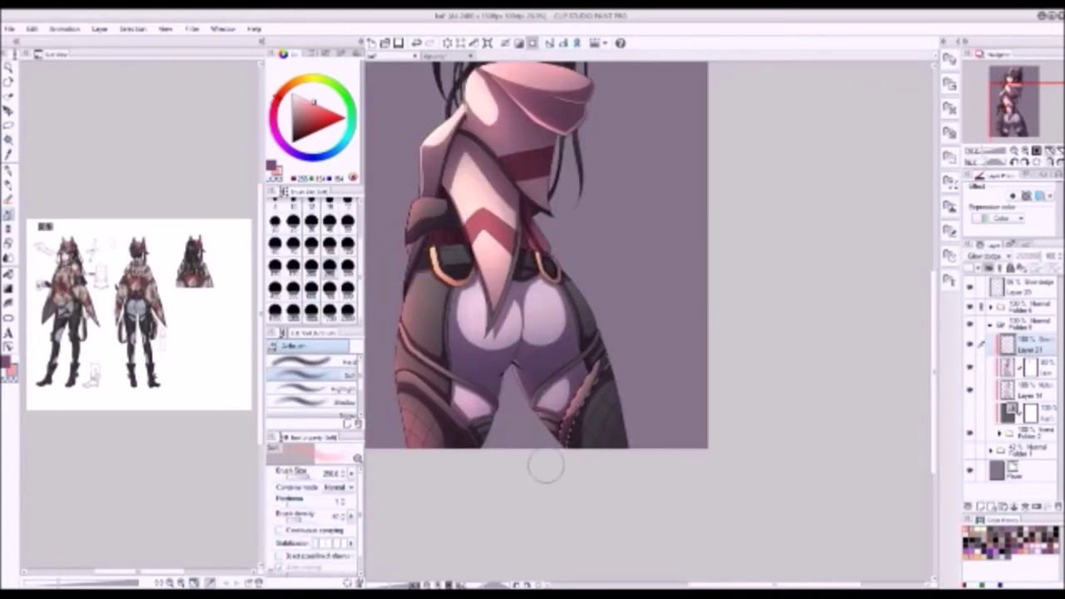
key("h")
scroll(740, 324, "up", 5)
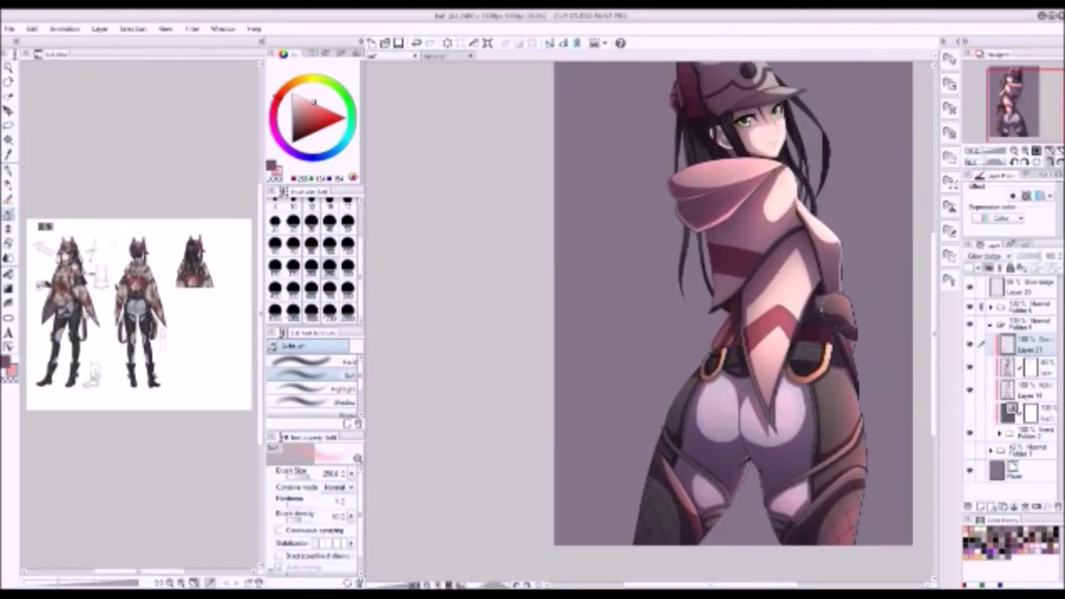
- Select the small cloth pieces around the waist in turn and airbrush soft pink light onto them
key("w")
key("b")
key("w")
key("b")
key("w")
key("b")
left_click_drag(724, 333, 749, 349)
key("w")
key("b")
key("w")
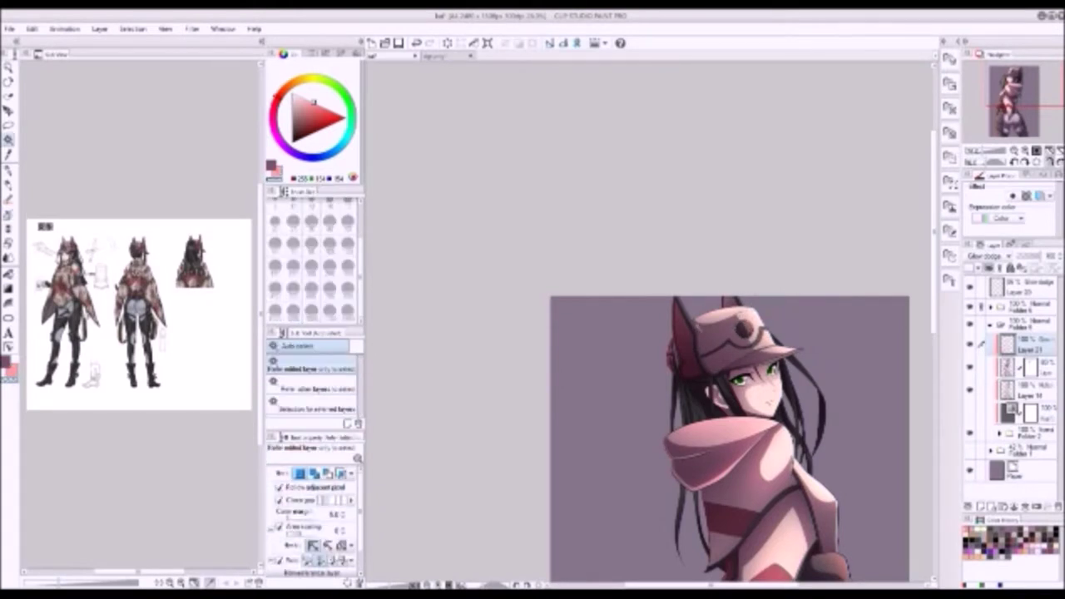
- Select the cap's pointed ears and airbrush soft pink light onto them
key("b")
key("w")
key("b")
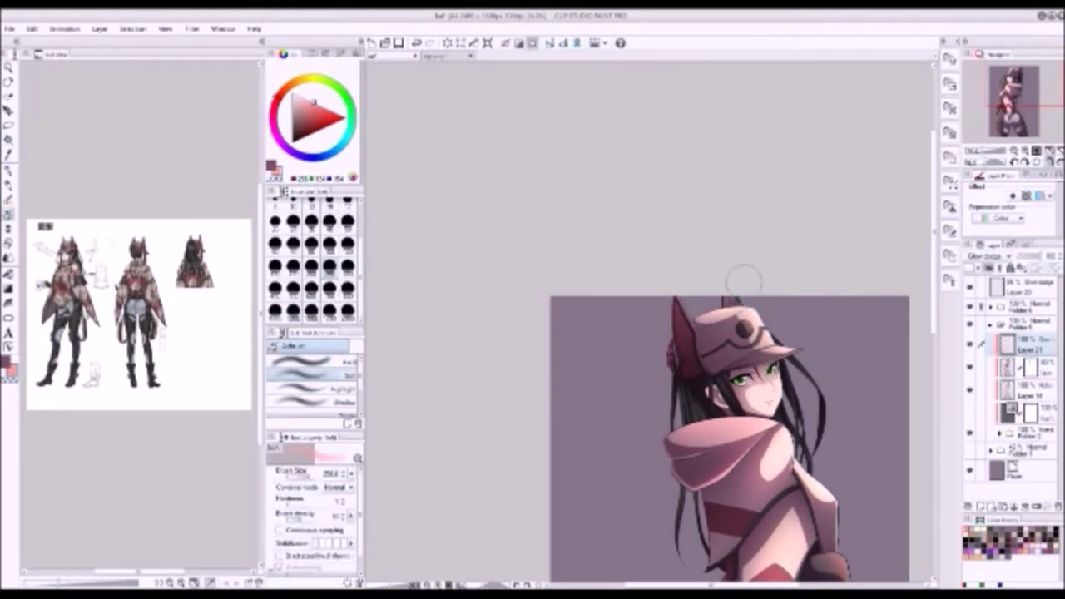
key("w")
scroll(744, 549, "up", 2)
key("b")
key("w")
key("b")
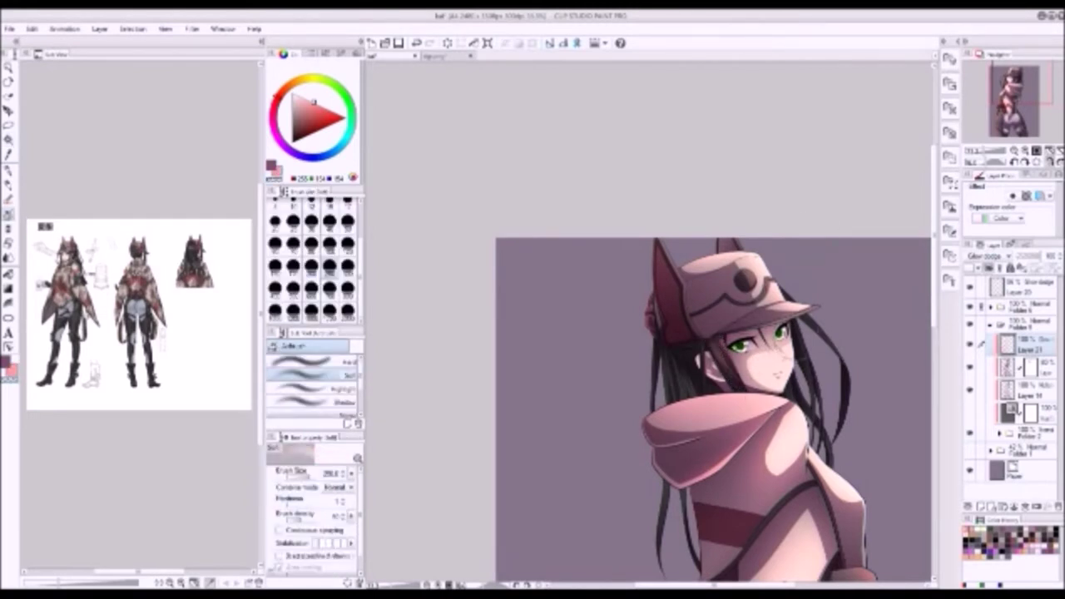
- Select the long loose hair strands in front of the face and airbrush pink light along them
left_click(791, 297, "alt")
left_click_drag(803, 316, 839, 337)
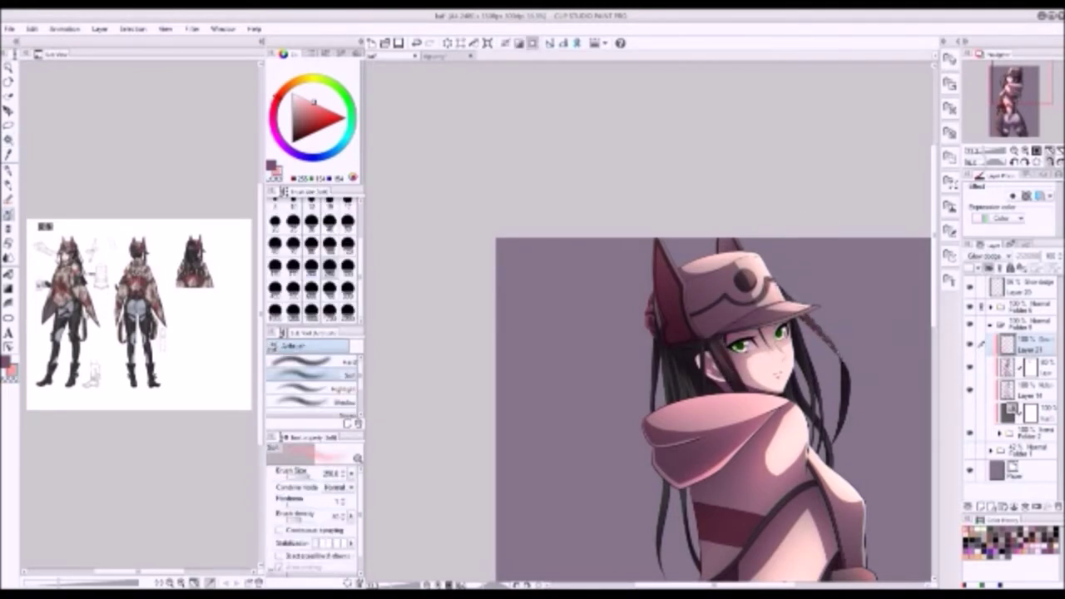
key("h")
key("w")
key("b")
key("w")
key("b")
key("w")
key("b")
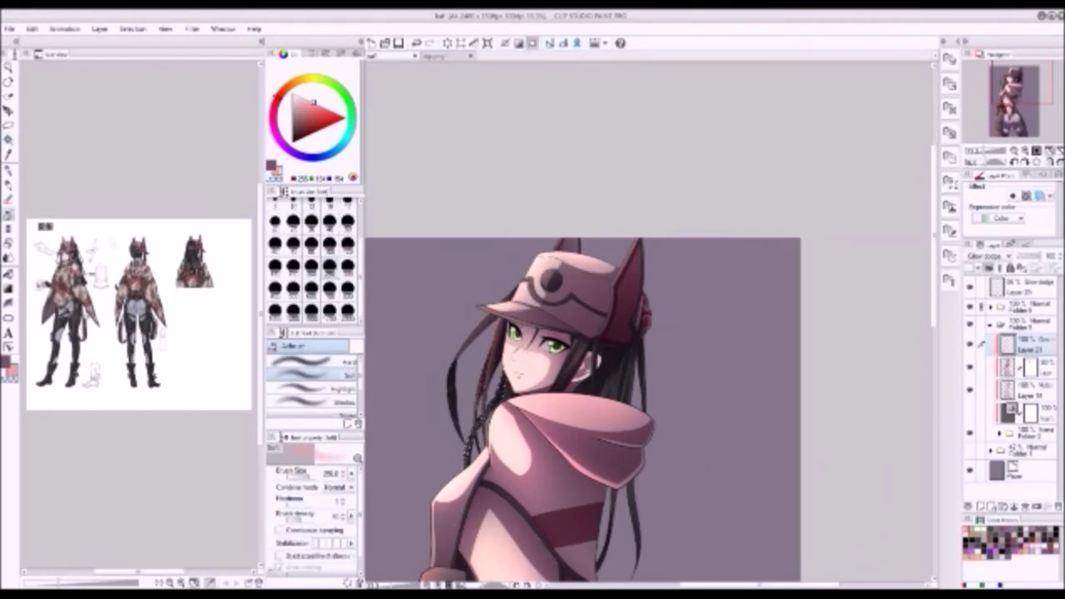
- Select the hair locks beside and behind the ear and airbrush soft pink light onto them
key("w")
key("b")
key("w")
key("b")
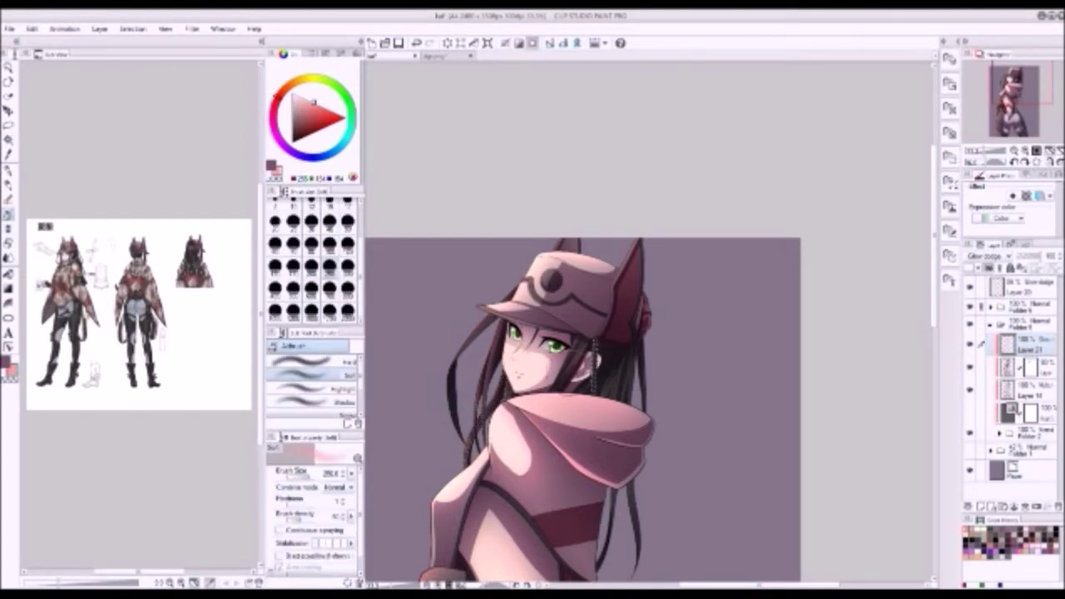
key("w")
key("b")
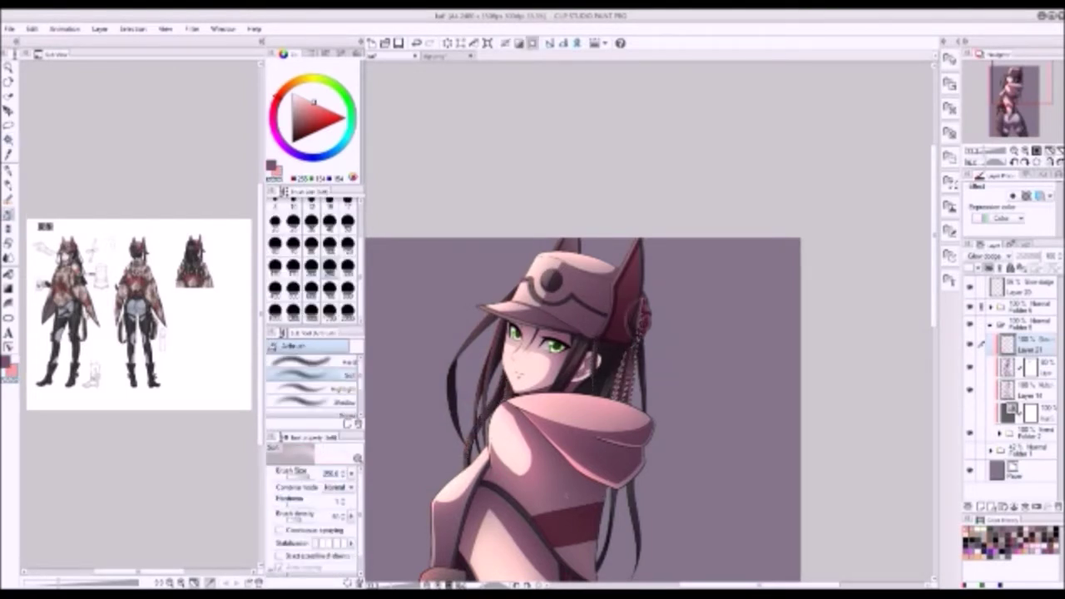
- Select the thin hair strand hanging below the hood and airbrush pink light along it
scroll(631, 344, "down", 2)
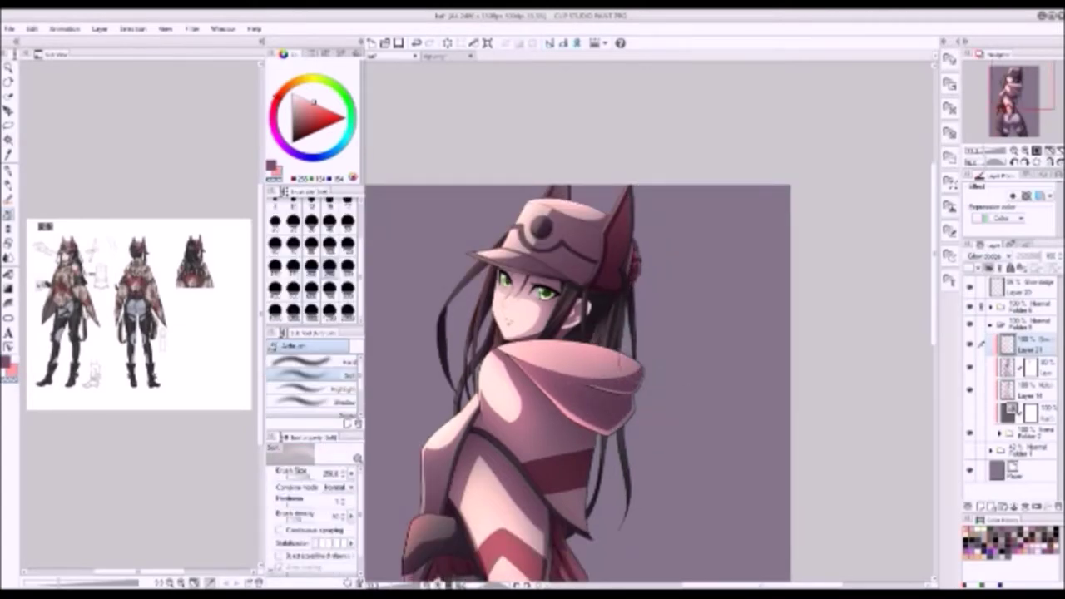
scroll(589, 384, "down", 2)
key("w")
key("b")
left_click_drag(623, 387, 630, 453)
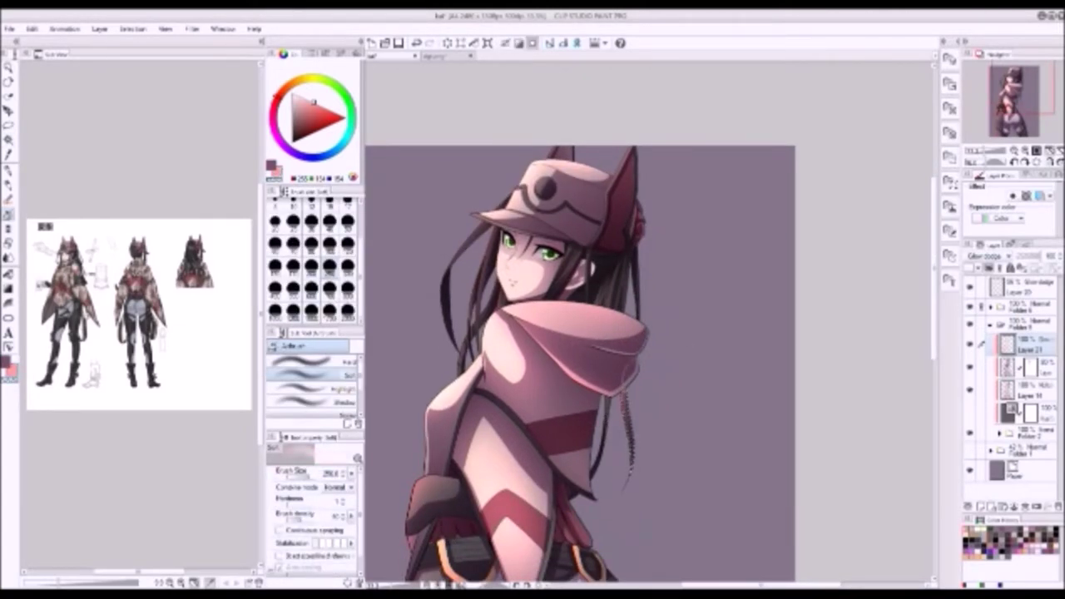
- Add a new Glow Dodge layer, choose a pale blue-violet, and airbrush soft light onto the outer hip panel
scroll(626, 413, "down", 3)
key("ctrl+0")
key("h")
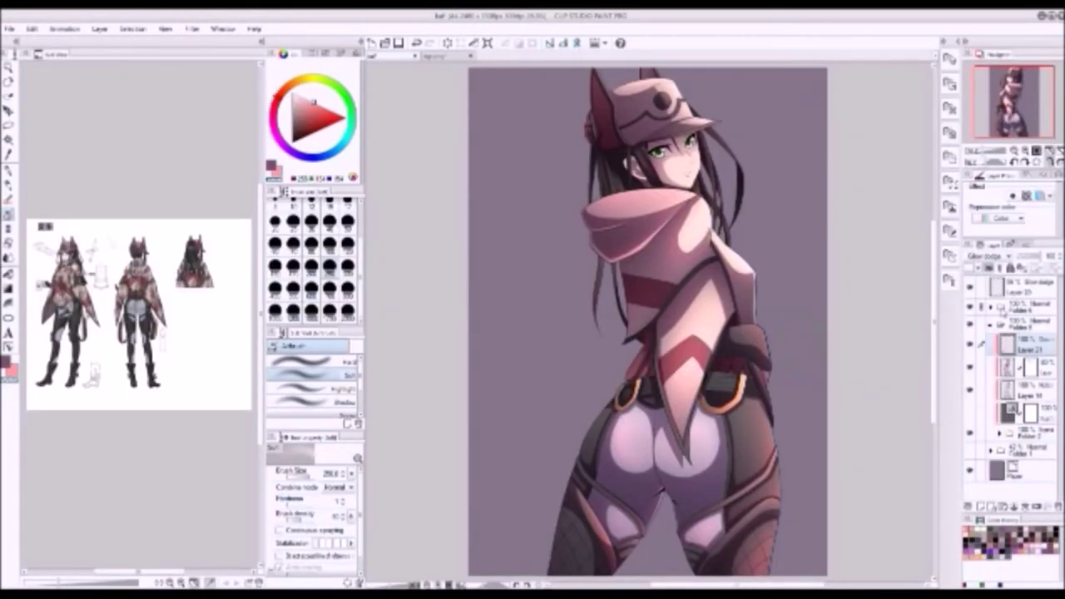
key("ctrl+shift+n")
left_click(307, 156)
mouse_move(605, 404)
left_mouse_down()
mouse_move(588, 499)
mouse_move(583, 454)
left_mouse_up()
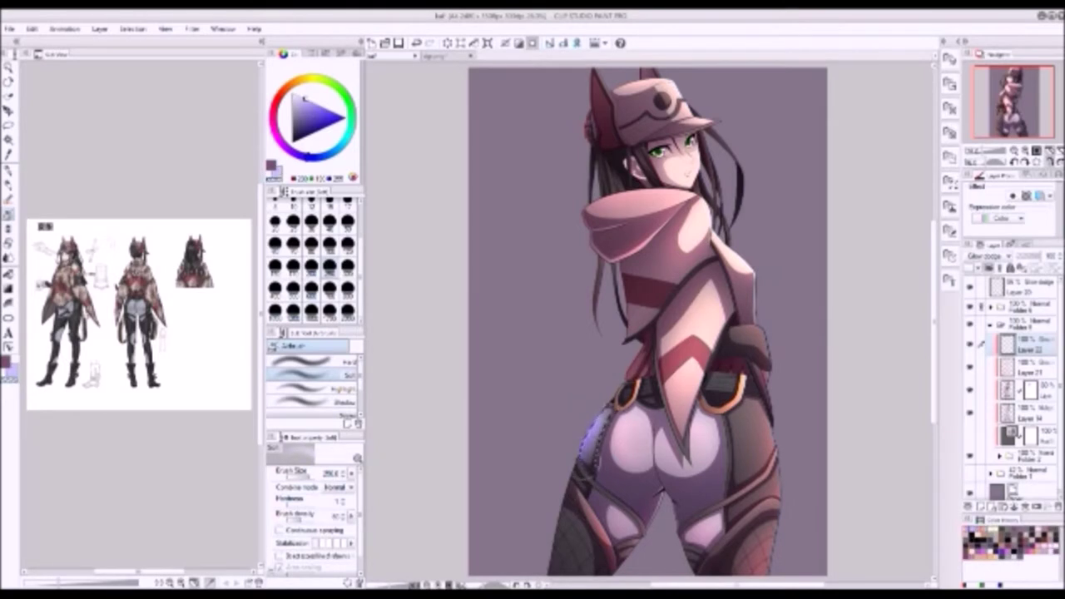
key("ctrl+z")
key("ctrl+z")
key("ctrl+y")
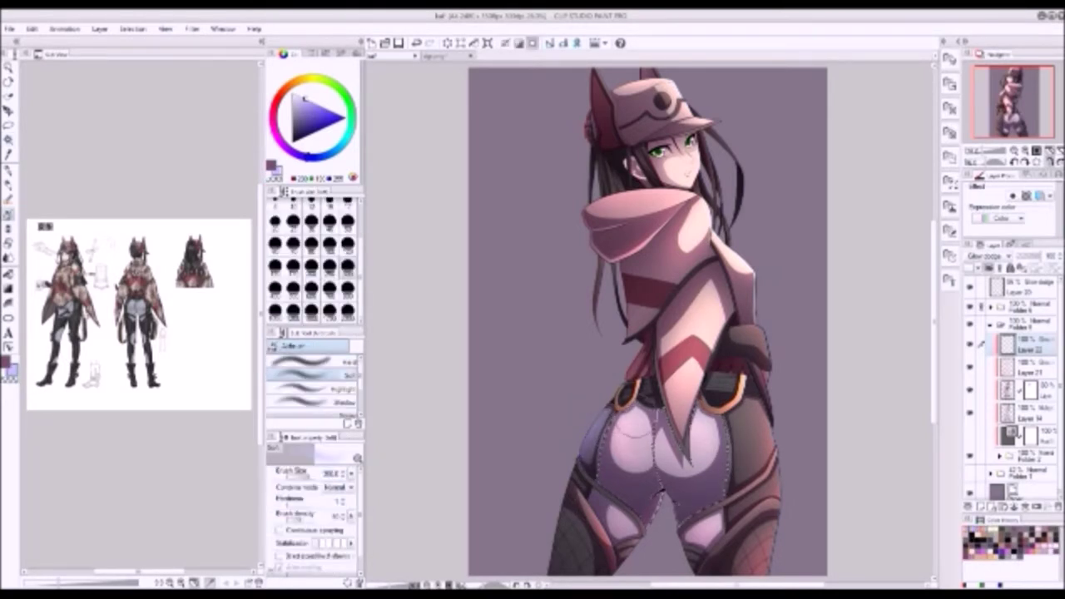
- Airbrush blue-violet light onto the seat of the trousers and the outer edge of the fishnet stocking on the shaded leg
mouse_move(694, 448)
left_mouse_down()
mouse_move(628, 441)
mouse_move(699, 396)
mouse_move(704, 433)
left_mouse_up()
mouse_move(656, 500)
left_mouse_down()
mouse_move(620, 458)
mouse_move(709, 369)
left_mouse_up()
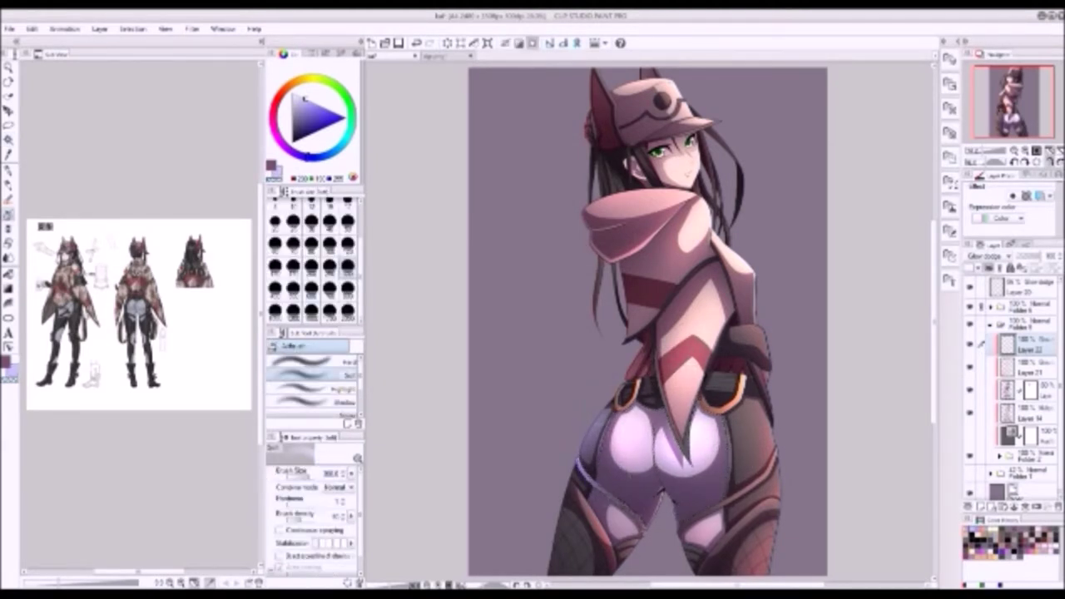
key("w")
left_click(545, 434)
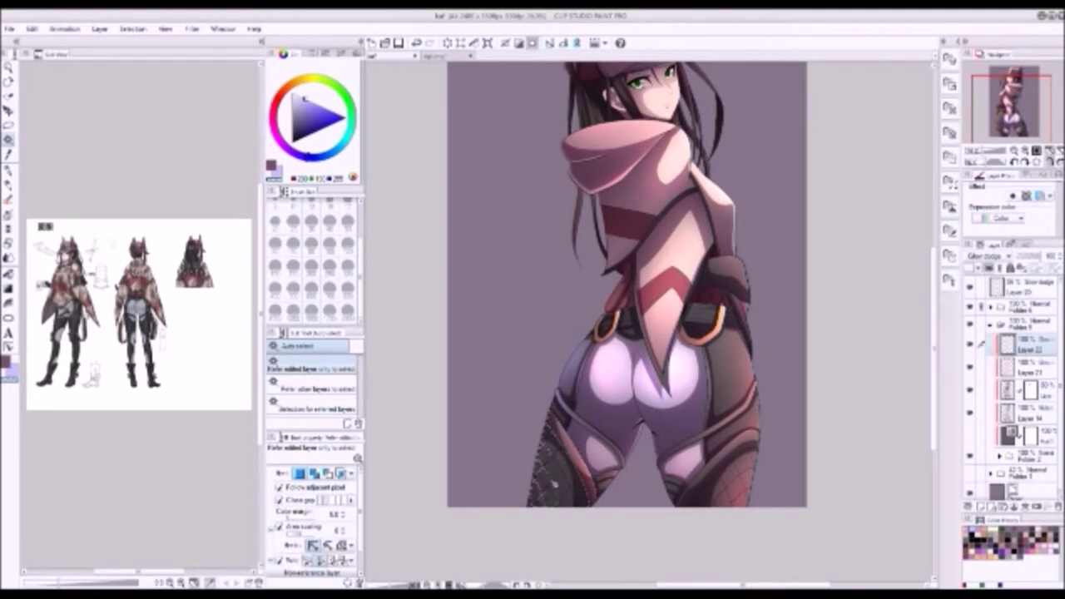
key("b")
mouse_move(540, 491)
left_mouse_down()
mouse_move(549, 453)
mouse_move(545, 470)
left_mouse_up()
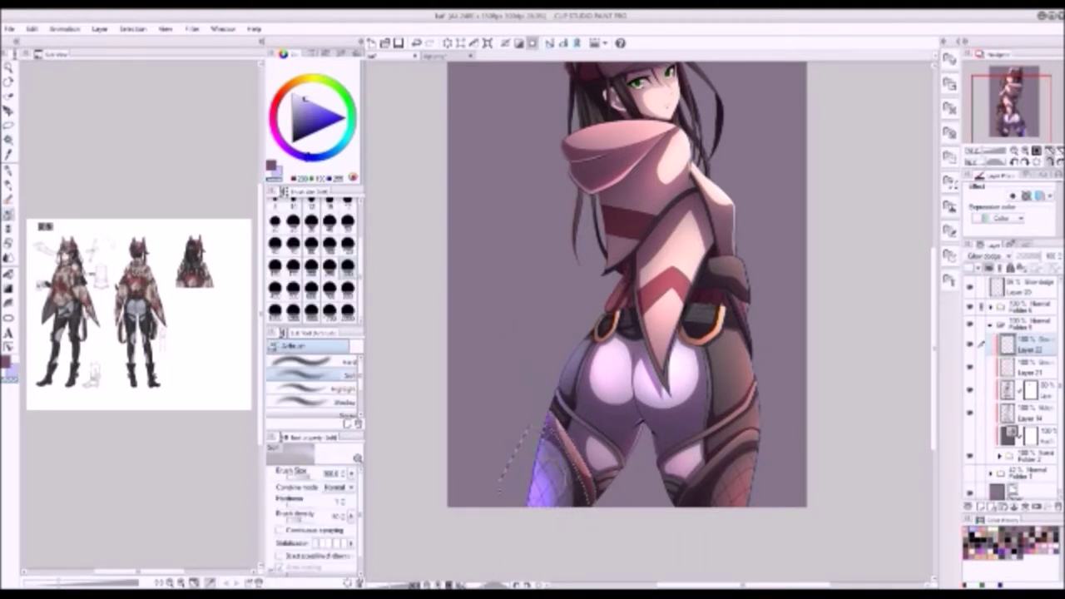
key("ctrl+d")
- Select the inner-thigh patch, the strap pieces and the hip panel in turn and airbrush blue-violet light onto them
key("w")
left_click(670, 470)
key("b")
mouse_move(680, 439)
left_mouse_down()
mouse_move(725, 528)
mouse_move(743, 529)
left_mouse_up()
key("w")
key("b")
key("w")
left_click_drag(705, 445, 780, 460)
key("b")
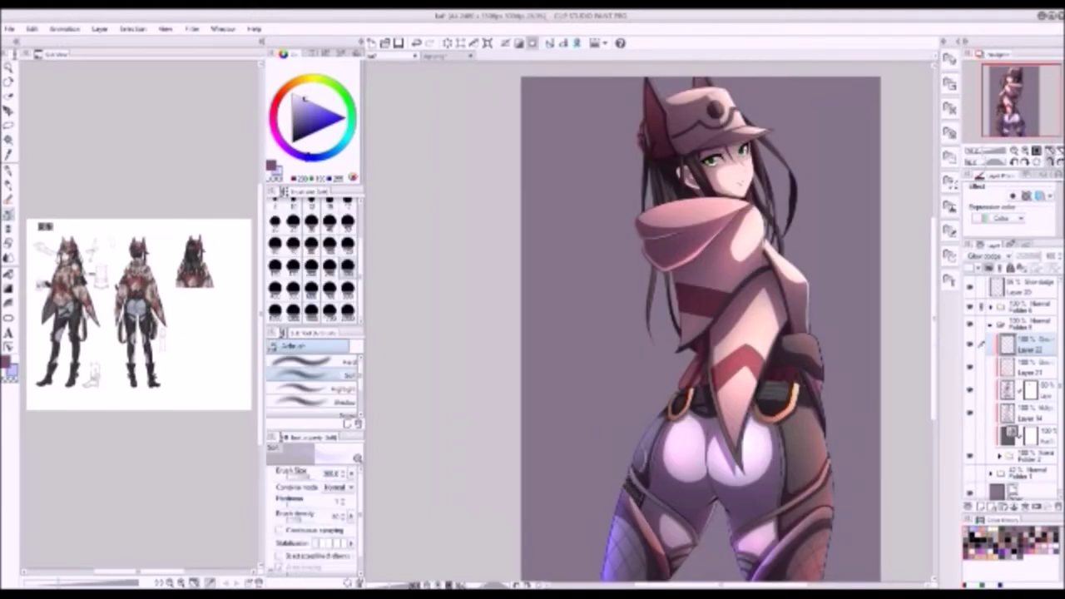
key("w")
key("b")
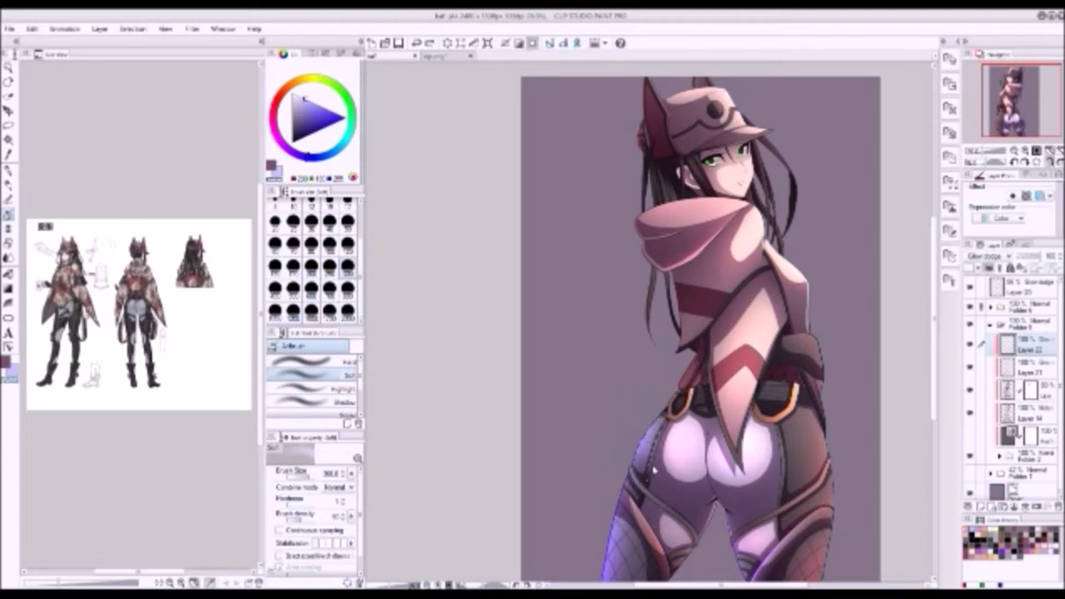
- Airbrush soft blue-violet light across the cape and its hanging flap with several diagonal strokes
left_click_drag(732, 386, 754, 428)
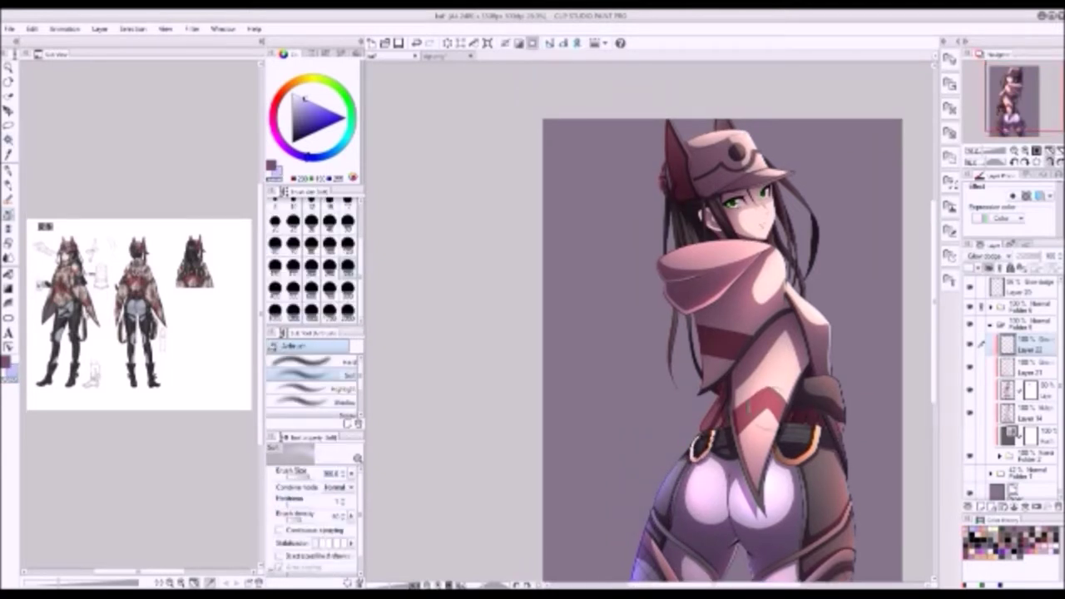
mouse_move(713, 429)
left_mouse_down()
mouse_move(709, 399)
mouse_move(738, 435)
mouse_move(782, 349)
left_mouse_up()
mouse_move(724, 407)
left_mouse_down()
mouse_move(791, 341)
mouse_move(799, 346)
mouse_move(794, 333)
left_mouse_up()
left_click_drag(765, 374, 791, 346)
left_click_drag(749, 404, 790, 349)
left_click_drag(732, 374, 768, 482)
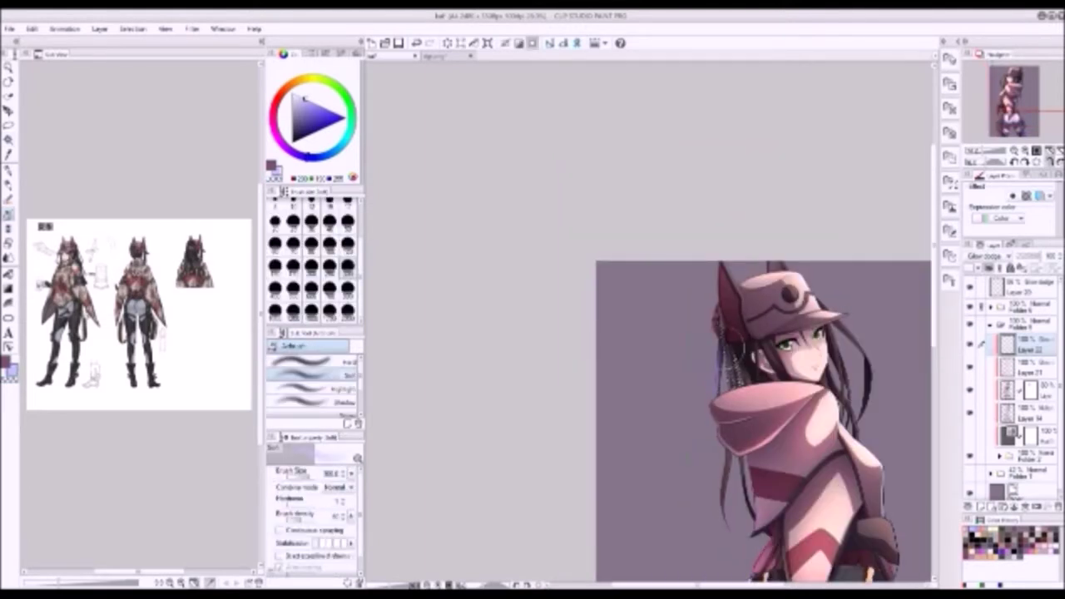
- Airbrush blue-violet light onto the hair behind the cap and the thin strand hanging below the hood
mouse_move(748, 333)
left_mouse_down()
mouse_move(773, 300)
mouse_move(757, 370)
mouse_move(757, 341)
mouse_move(725, 378)
left_mouse_up()
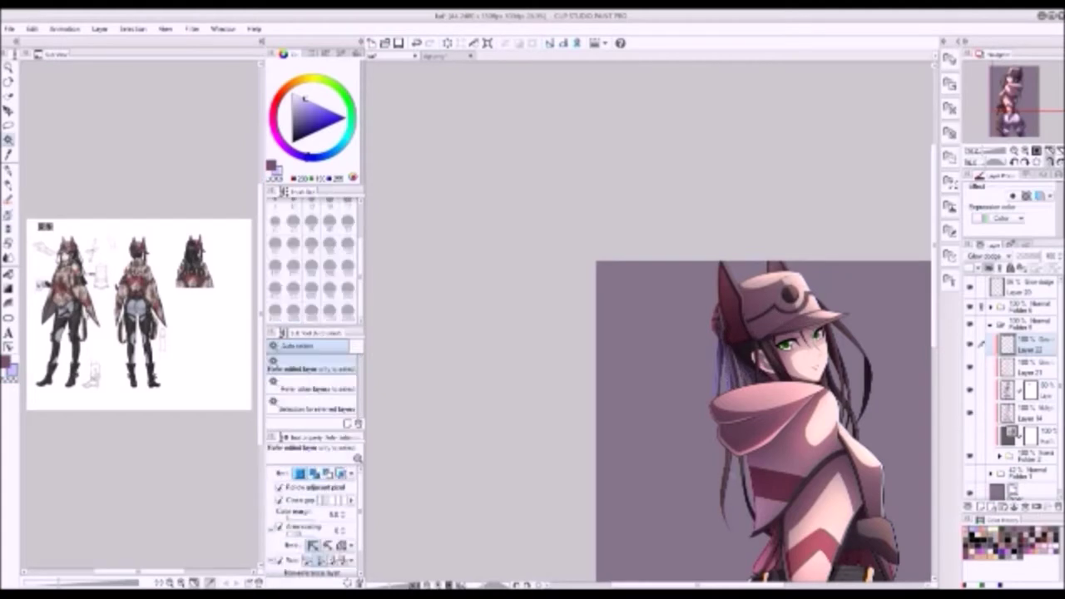
scroll(763, 390, "down", 2)
left_click_drag(717, 391, 720, 459)
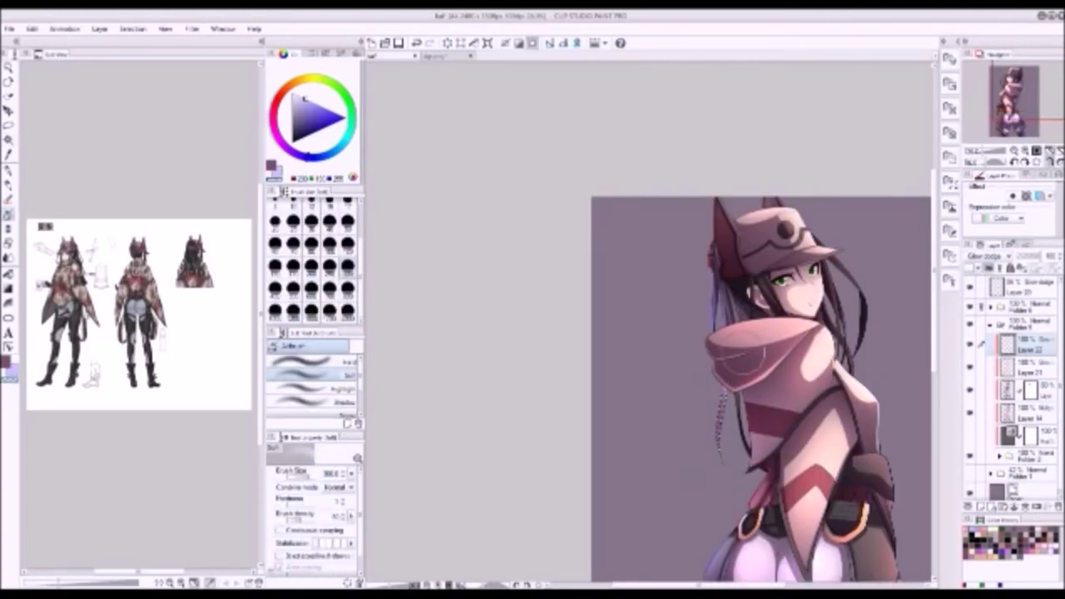
- Select the cap's near ear and airbrush soft blue-violet light onto it
scroll(764, 391, "up", 3)
key("w")
scroll(746, 364, "up", 2)
key("b")
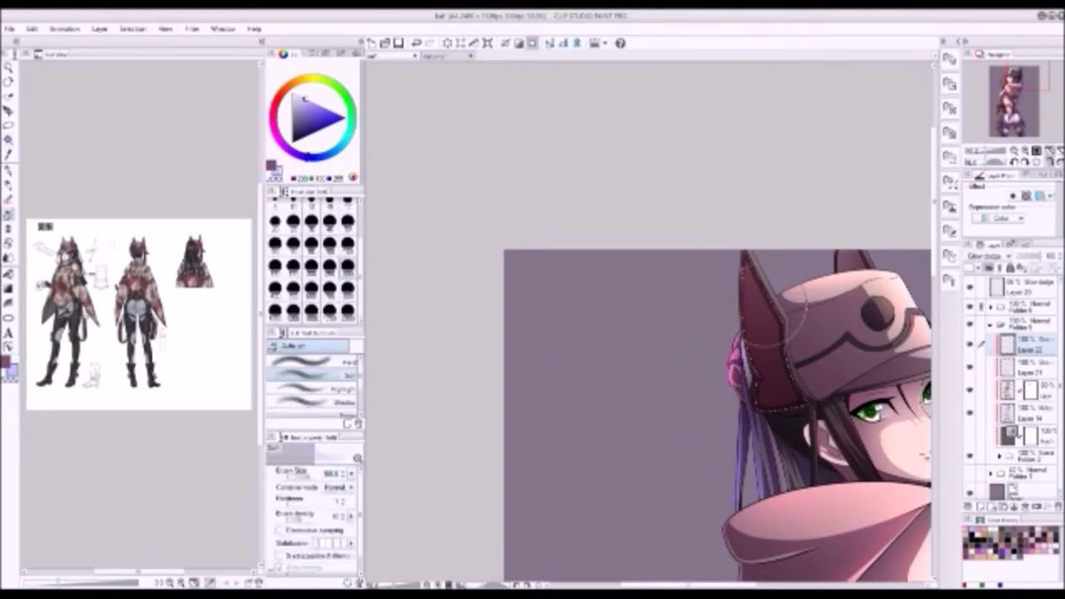
mouse_move(790, 274)
left_mouse_down()
mouse_move(803, 379)
mouse_move(758, 353)
mouse_move(693, 252)
left_mouse_up()
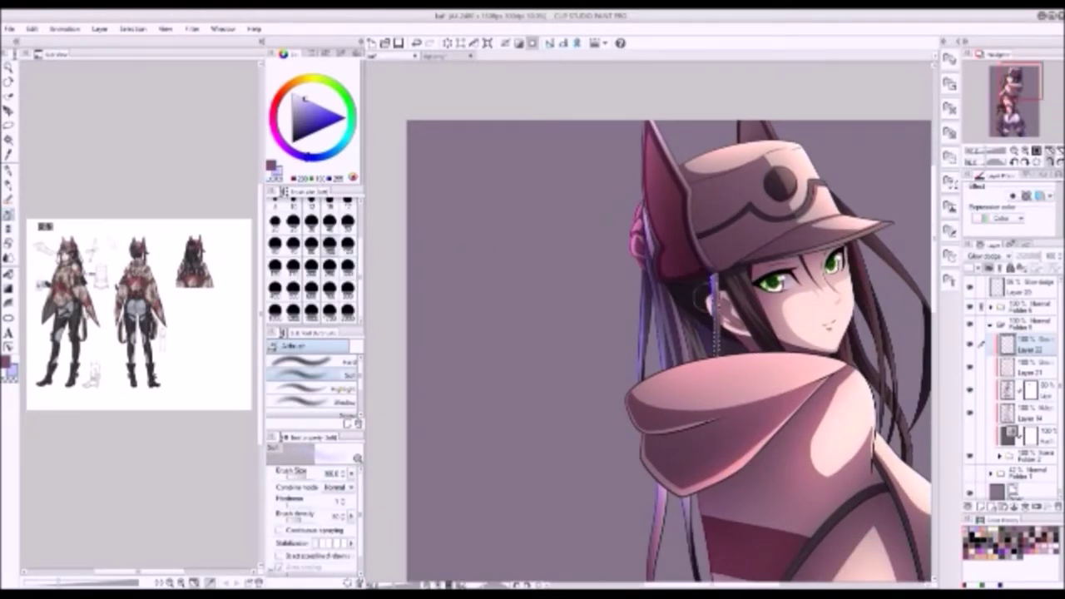
- Select the long curved hair strand in front of the face, airbrush blue-violet light along its edge, and clear the selection
key("w")
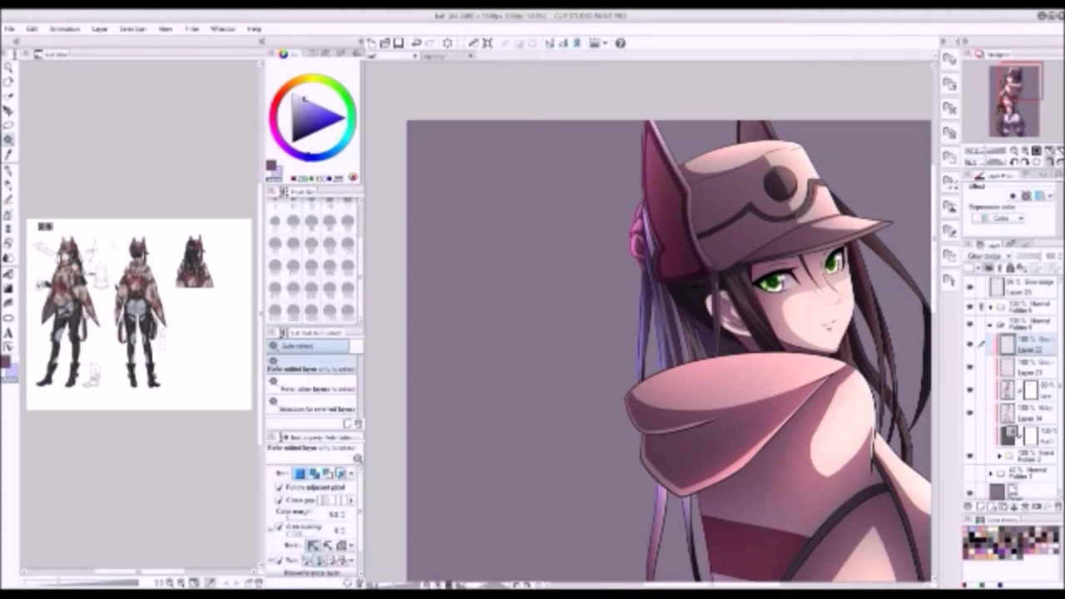
left_click_drag(693, 252, 602, 258)
left_click(836, 379)
key("b")
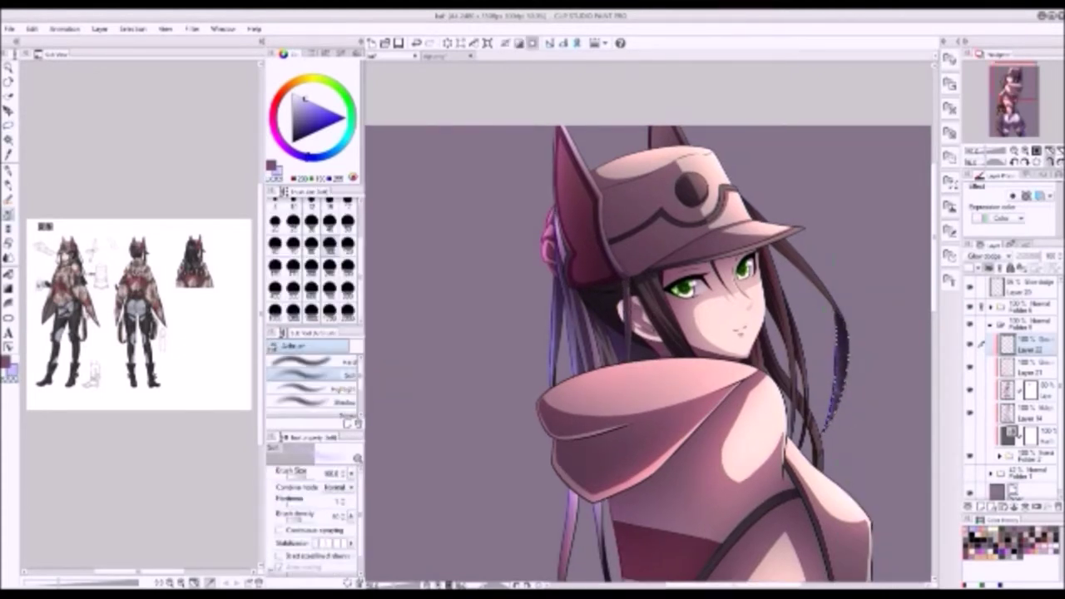
key("ctrl+d")
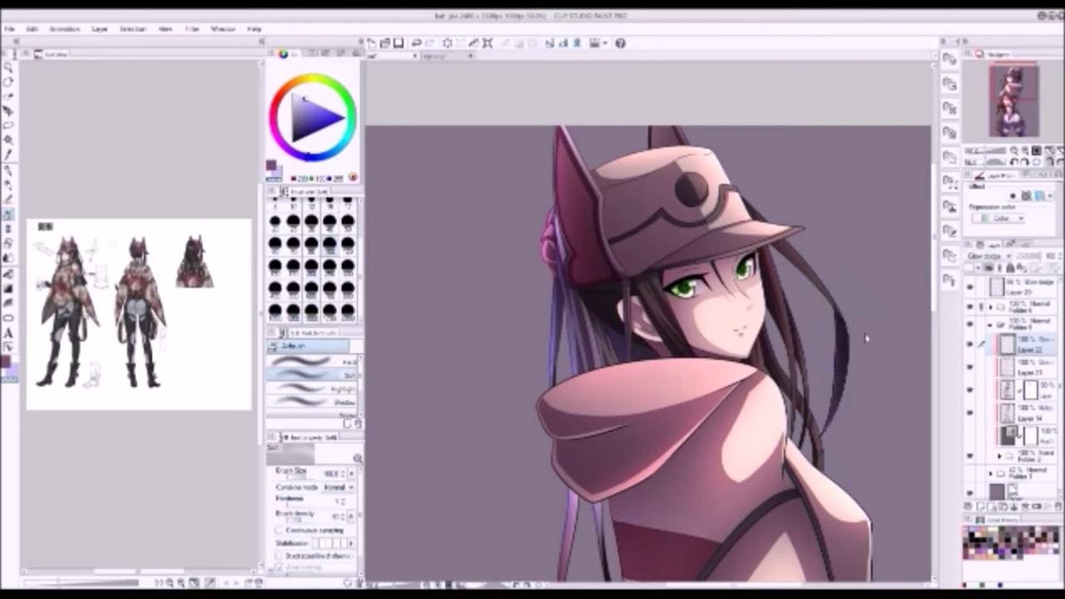
- Switch to the pink Glow Dodge layer and airbrush soft pink light onto the hair strands hanging behind the cape
left_click_drag(822, 479, 791, 208)
left_click(670, 370, "alt")
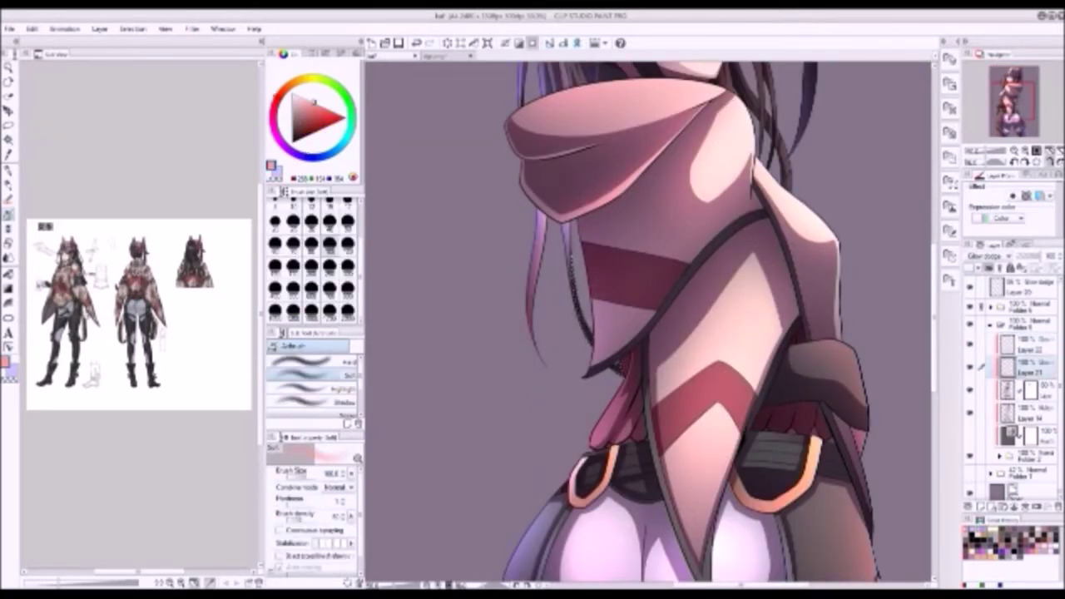
left_click(597, 245, "alt")
key("ctrl+0")
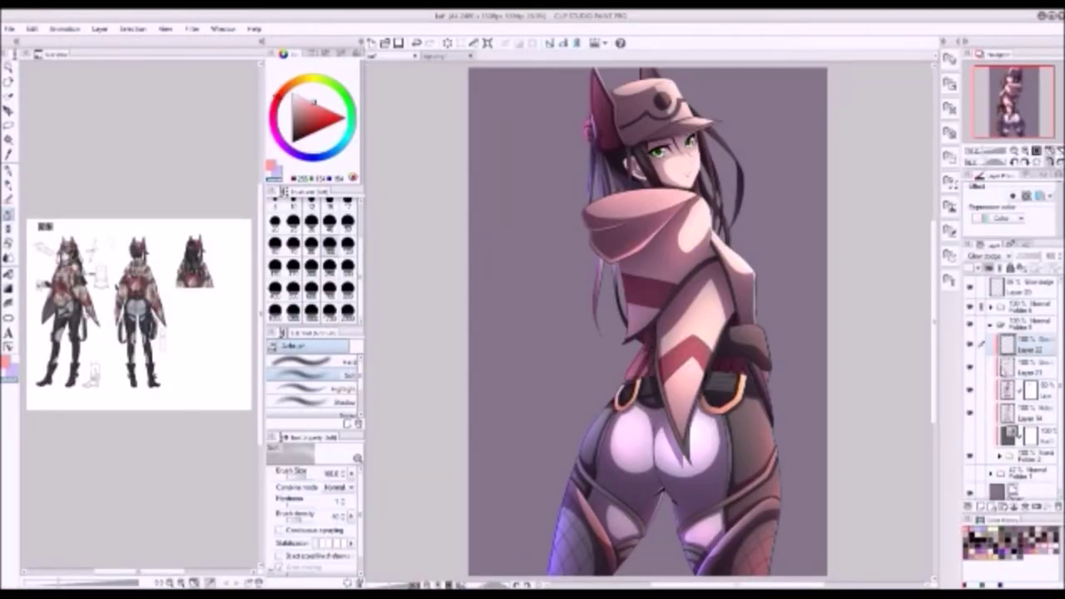
- Airbrush soft pink light along the edges of the leg straps and fishnet near the canvas bottom
left_click(624, 511, "alt")
left_click(585, 511, "alt")
left_click(593, 511, "alt")
left_click(595, 524, "alt")
left_click(598, 526, "alt")
left_click_drag(618, 550, 630, 497)
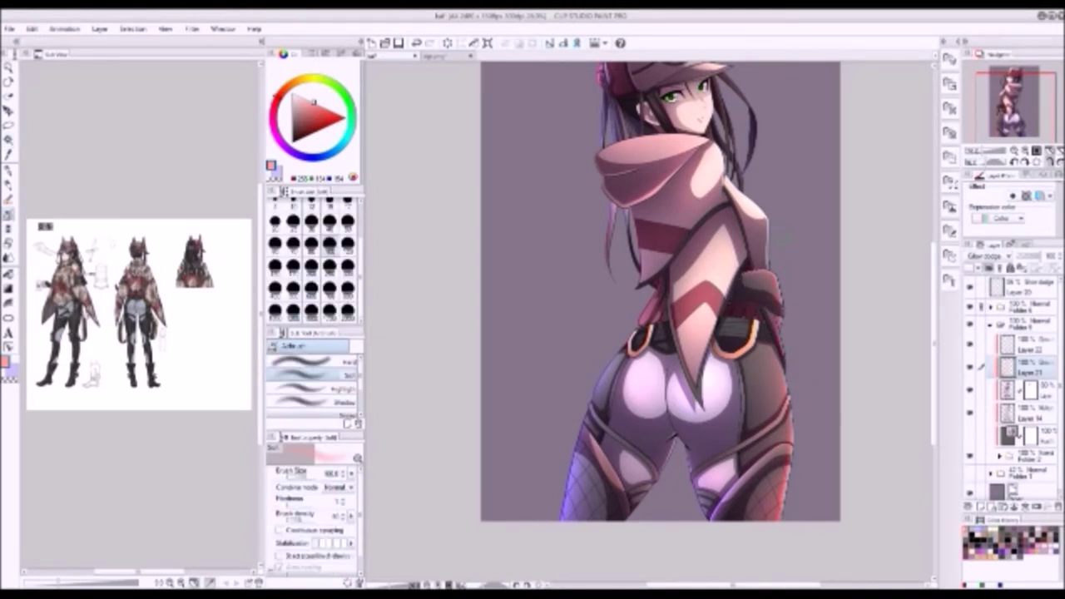
- Lasso the inner thigh area and airbrush pink light along the inner thigh edge and the knee straps
key("m")
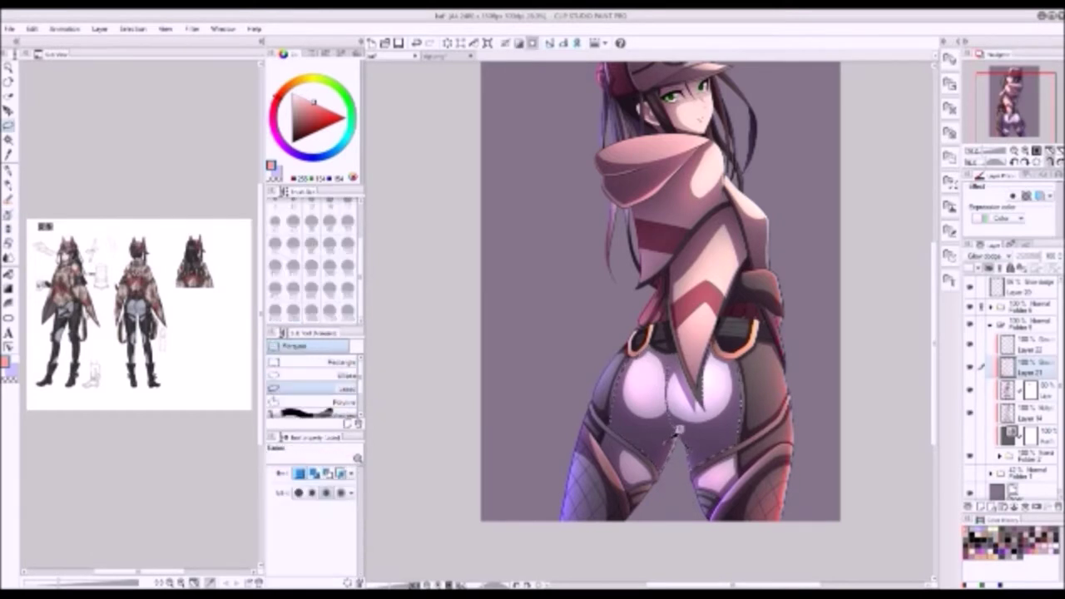
key("b")
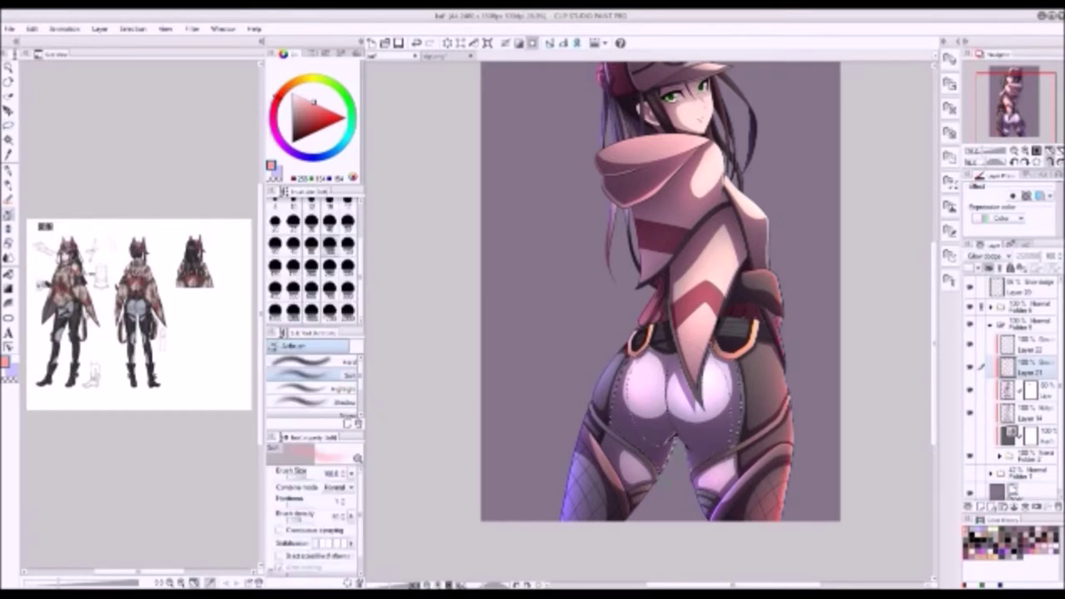
mouse_move(683, 429)
left_mouse_down()
mouse_move(665, 466)
mouse_move(610, 460)
left_mouse_up()
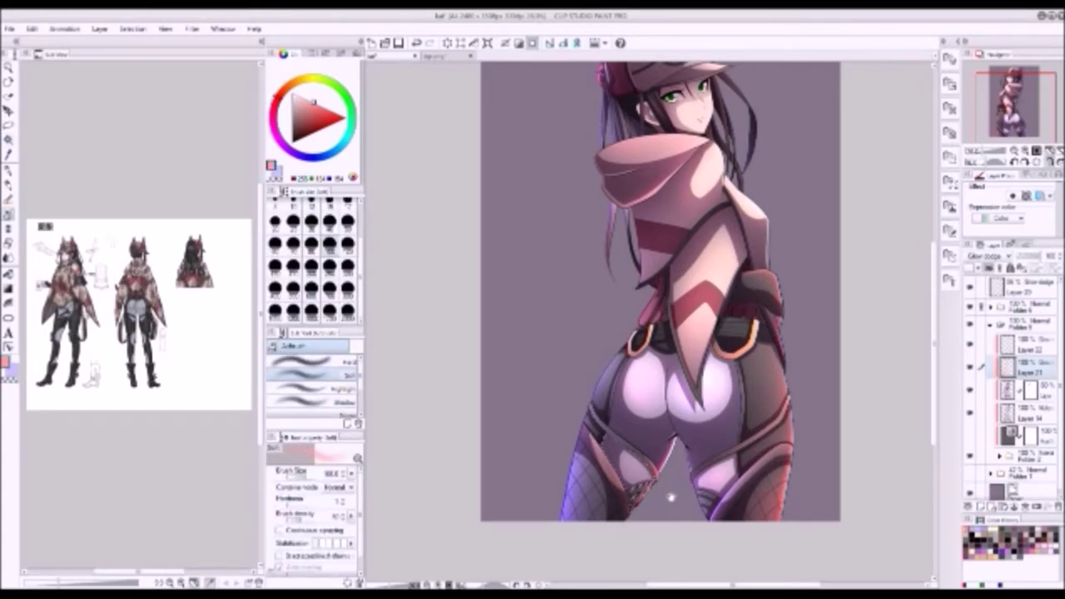
left_click_drag(641, 499, 662, 425)
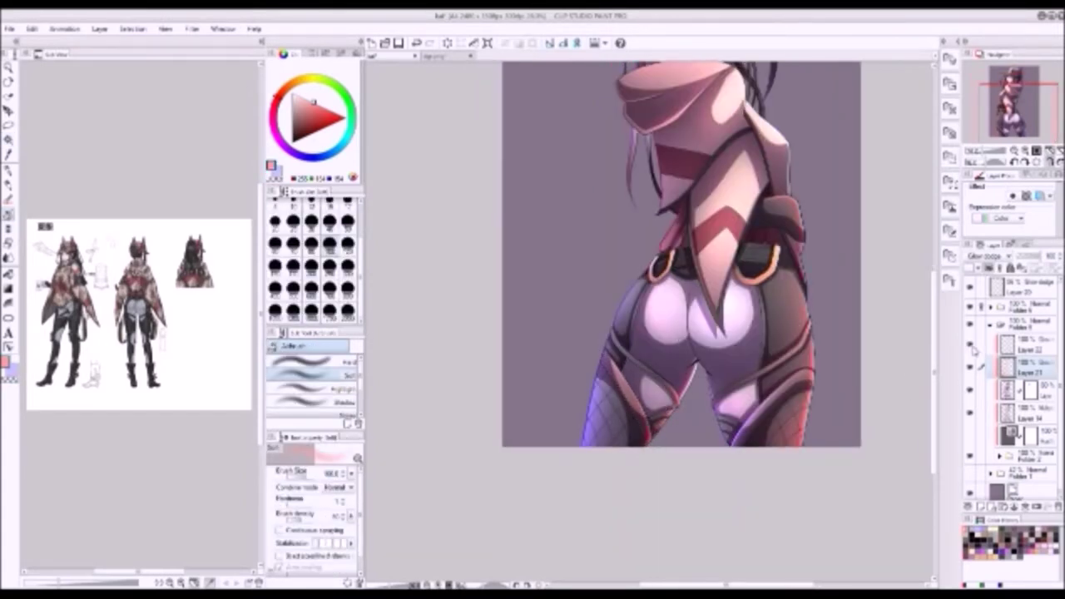
- Switch to the blue-violet Glow Dodge layer and airbrush soft light along the outer hip above the blue-lit leg
scroll(876, 458, "up", 3)
left_click(1027, 343)
left_click_drag(623, 416, 637, 384)
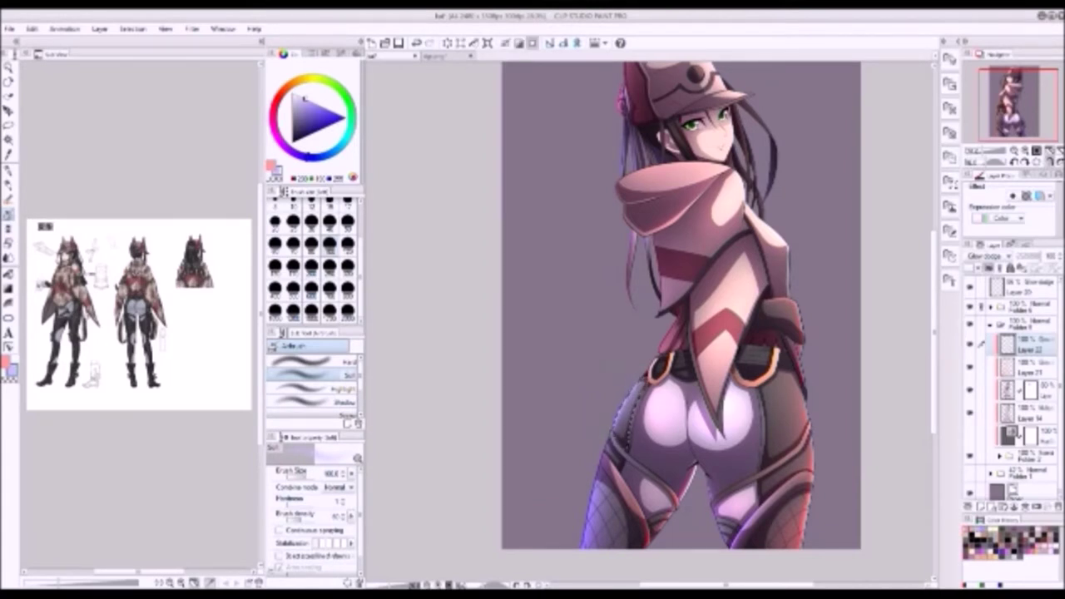
left_click_drag(624, 441, 632, 407)
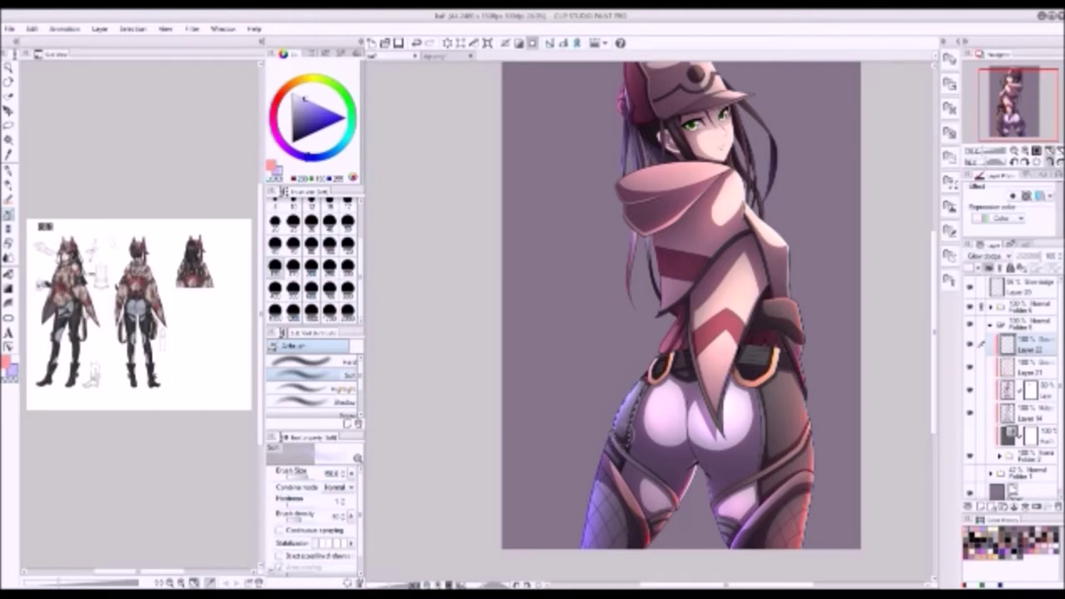
- Airbrush soft blue-violet light over the dark side panels of the trousers with repeated vertical strokes
left_click_drag(760, 391, 765, 455)
left_click_drag(651, 379, 655, 459)
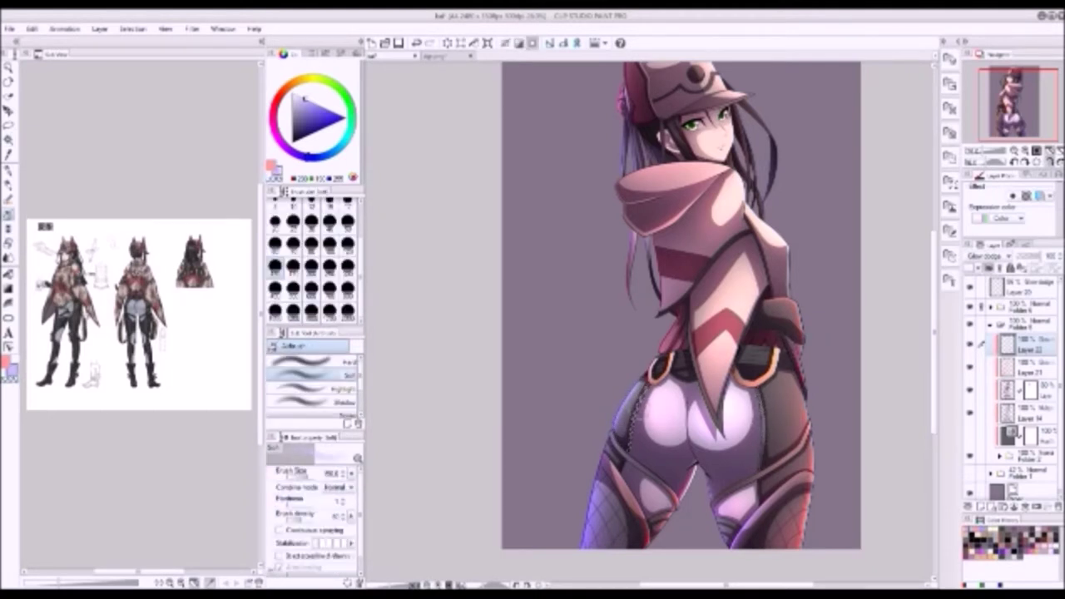
left_click_drag(625, 420, 622, 449)
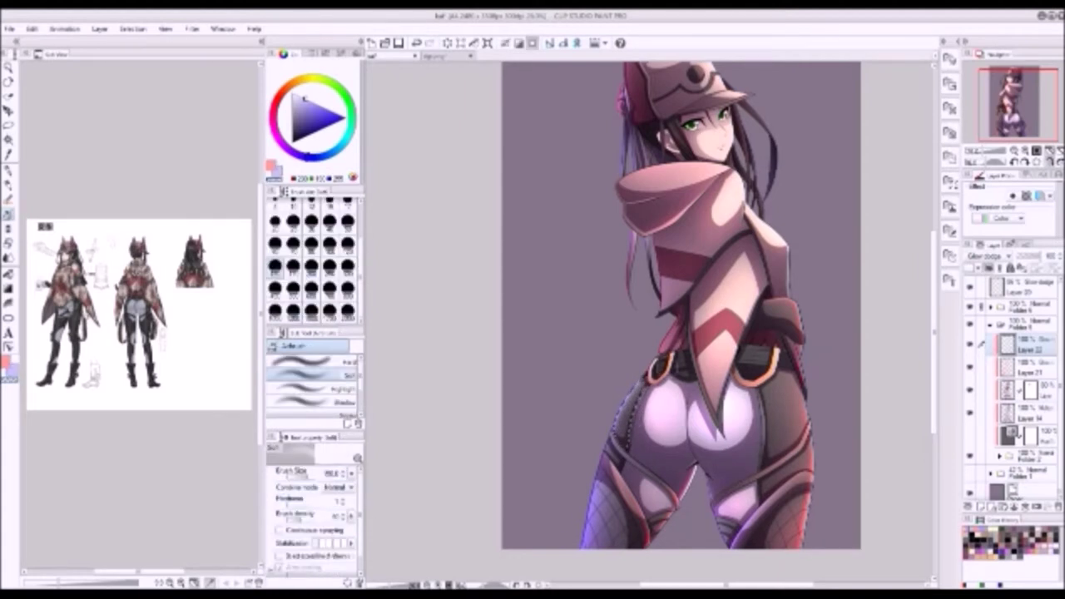
left_click_drag(632, 383, 639, 449)
left_click_drag(632, 387, 640, 449)
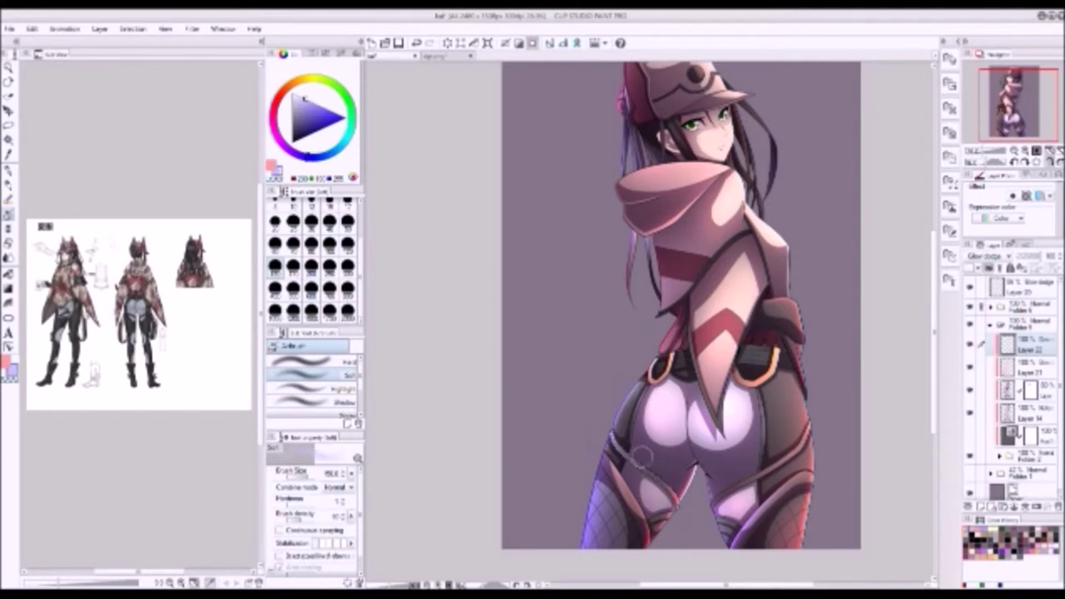
left_click_drag(758, 390, 762, 436)
left_click_drag(626, 406, 632, 446)
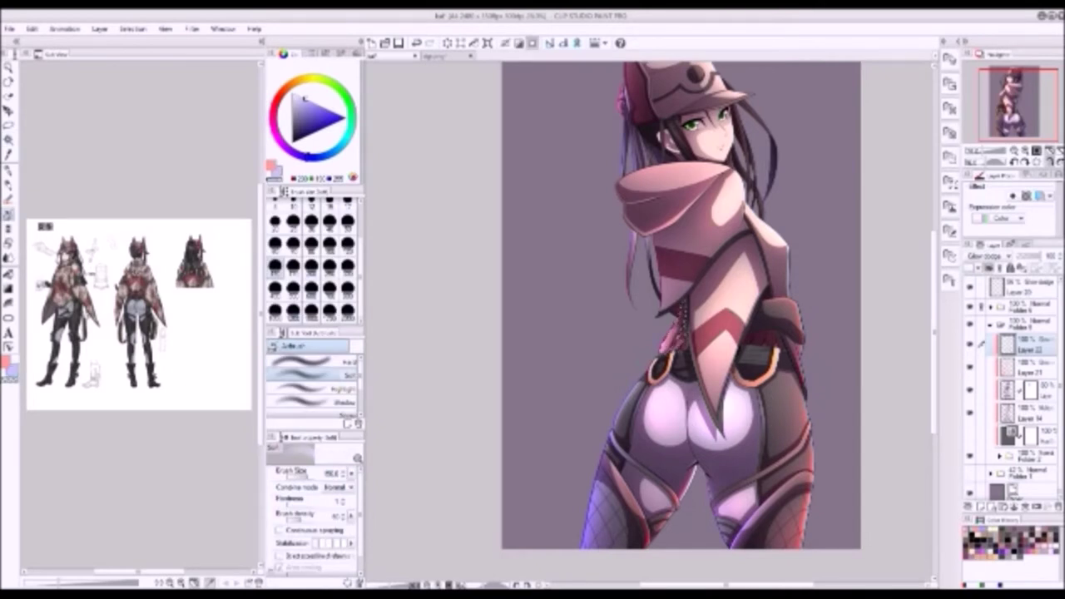
- Enlarge the airbrush and spray blue-violet light down the fishnet and straps of the blue-lit leg
left_click_drag(657, 363, 675, 280)
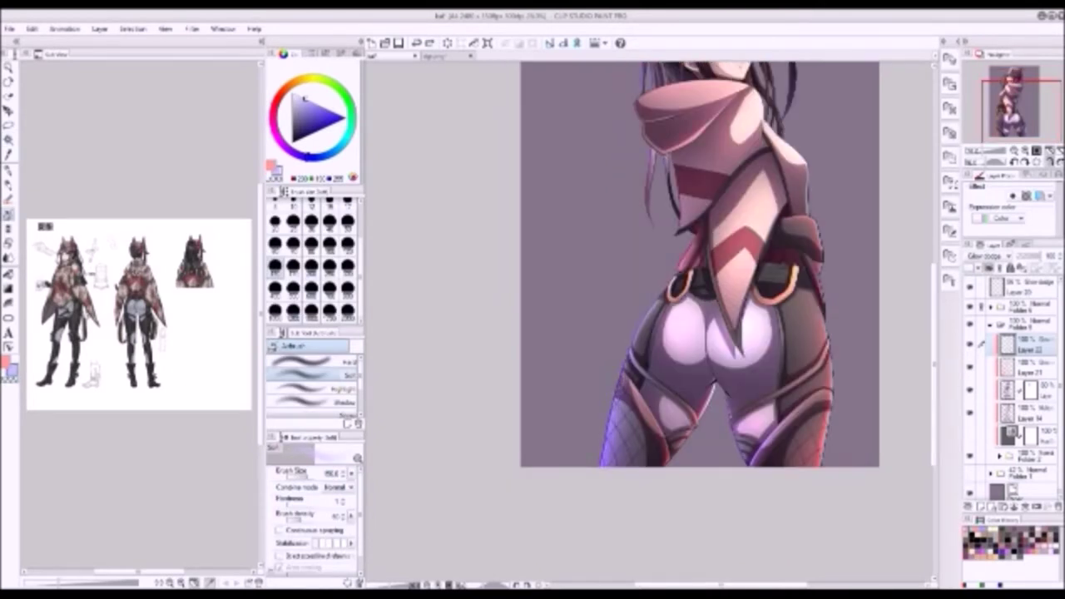
key("bracketright")
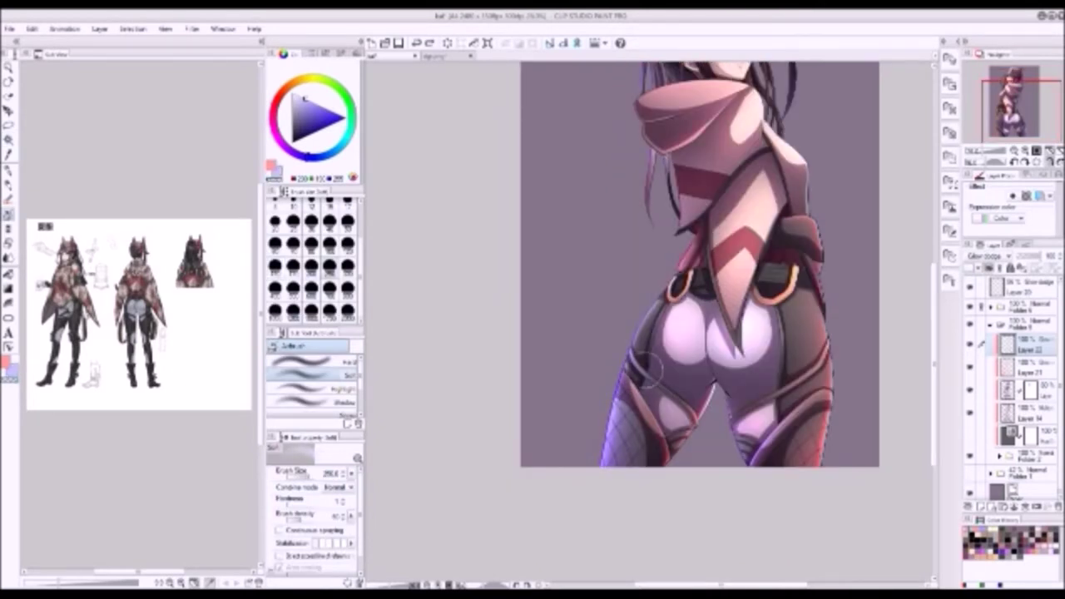
left_click_drag(626, 373, 622, 463)
left_click_drag(632, 408, 627, 496)
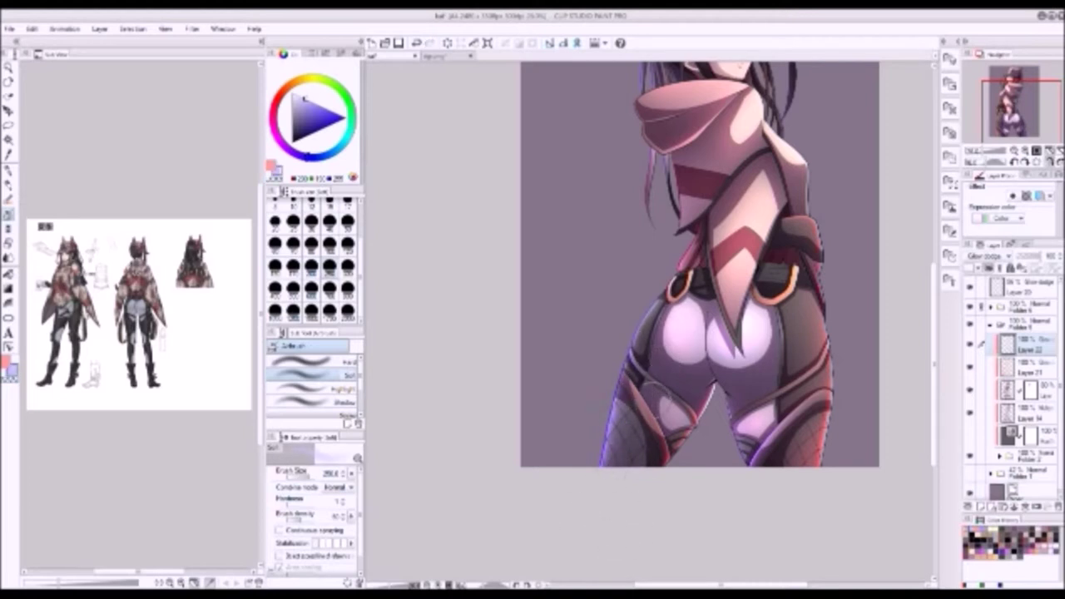
- On the Multiply shading layer, select the blue-lit leg's fishnet area and paint shadow thickening one set of diagonal lines
key("p")
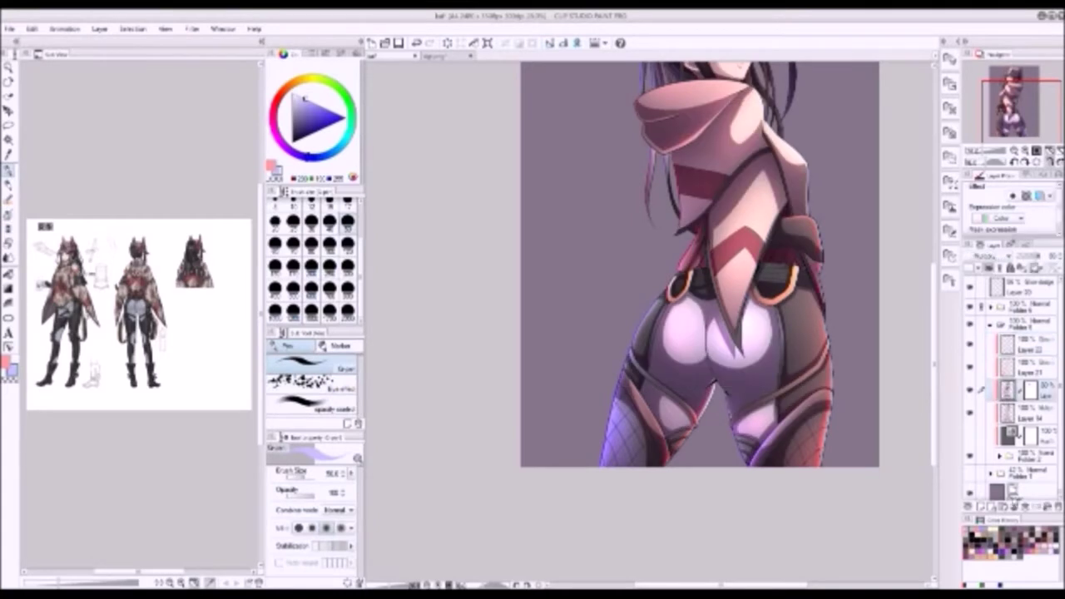
scroll(638, 480, "up", 5)
scroll(125, 316, "up", 5)
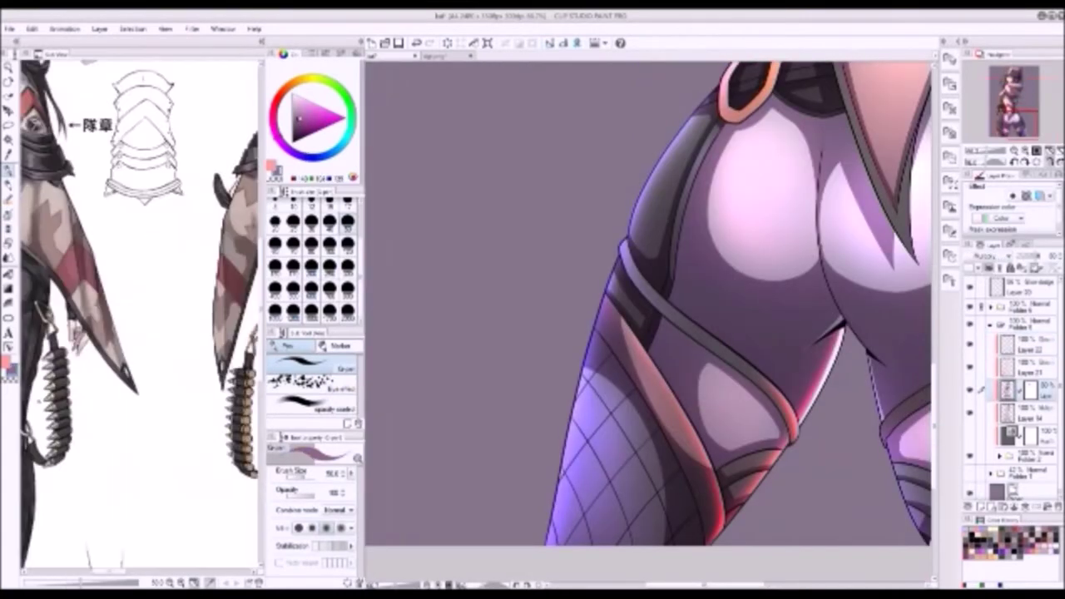
key("h")
left_click_drag(714, 410, 790, 392)
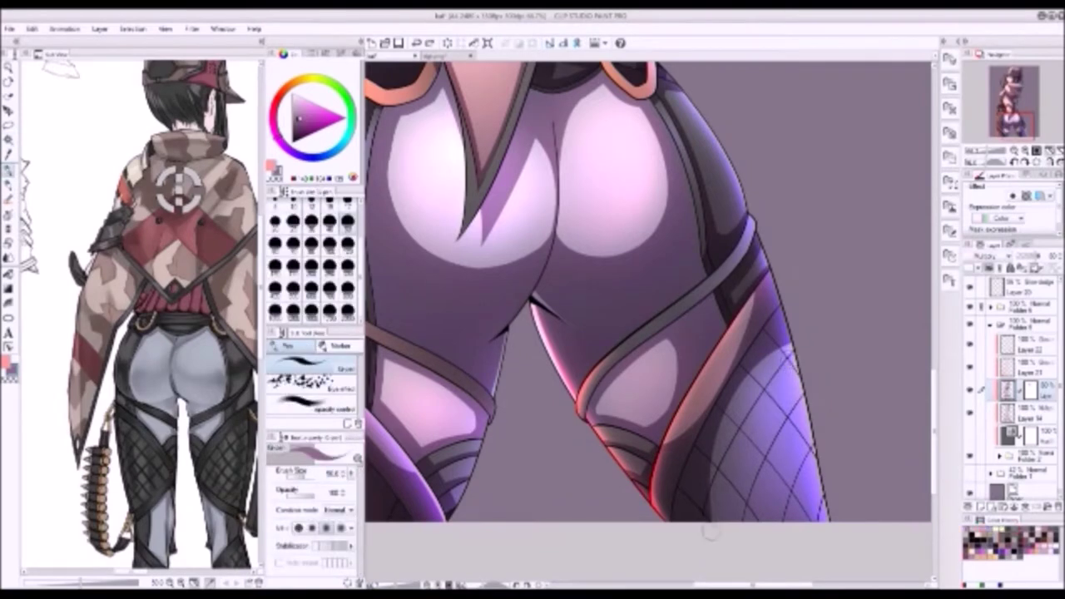
key("w")
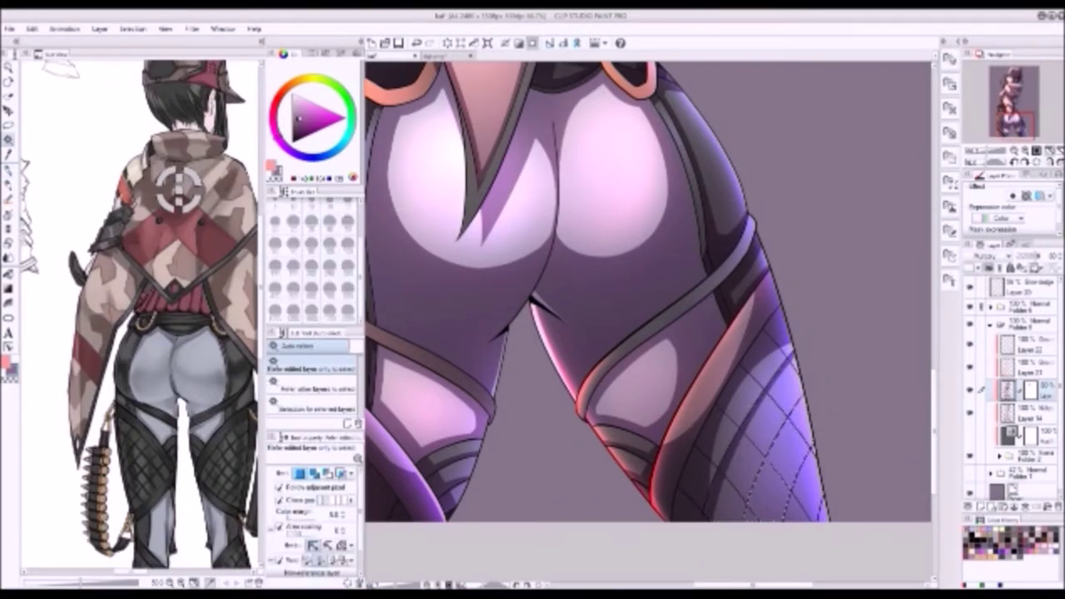
key("e")
mouse_move(790, 424)
left_mouse_down()
mouse_move(753, 511)
mouse_move(741, 431)
left_mouse_up()
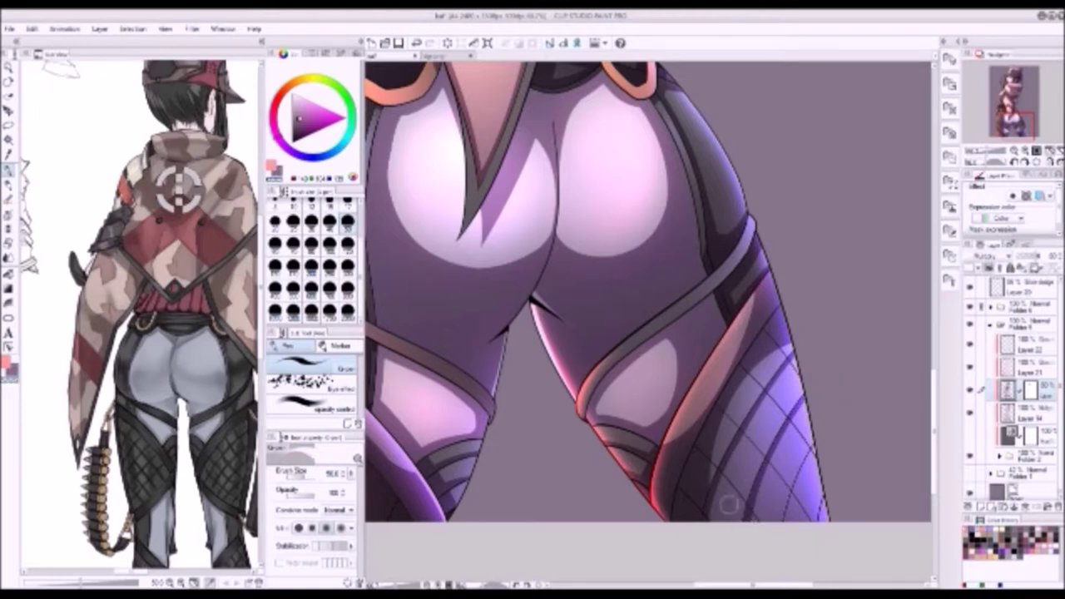
left_click_drag(811, 450, 791, 516)
left_click_drag(811, 453, 799, 516)
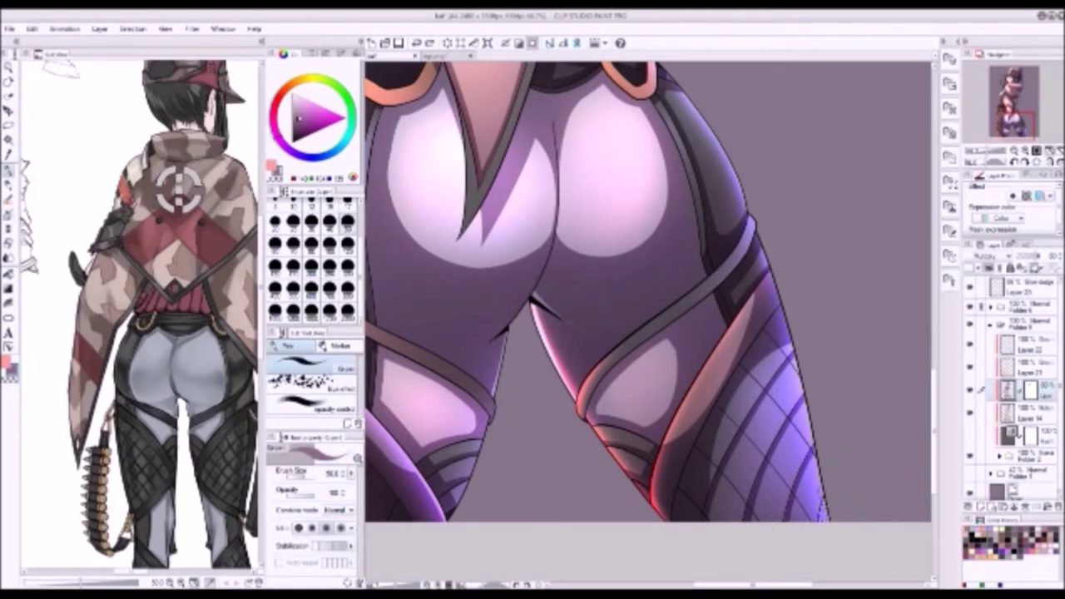
- Thicken the crossing diagonal lines of the blue-lit leg's fishnet with the shadow colour and clear the selection
left_click_drag(466, 191, 832, 200)
key("w")
key("p")
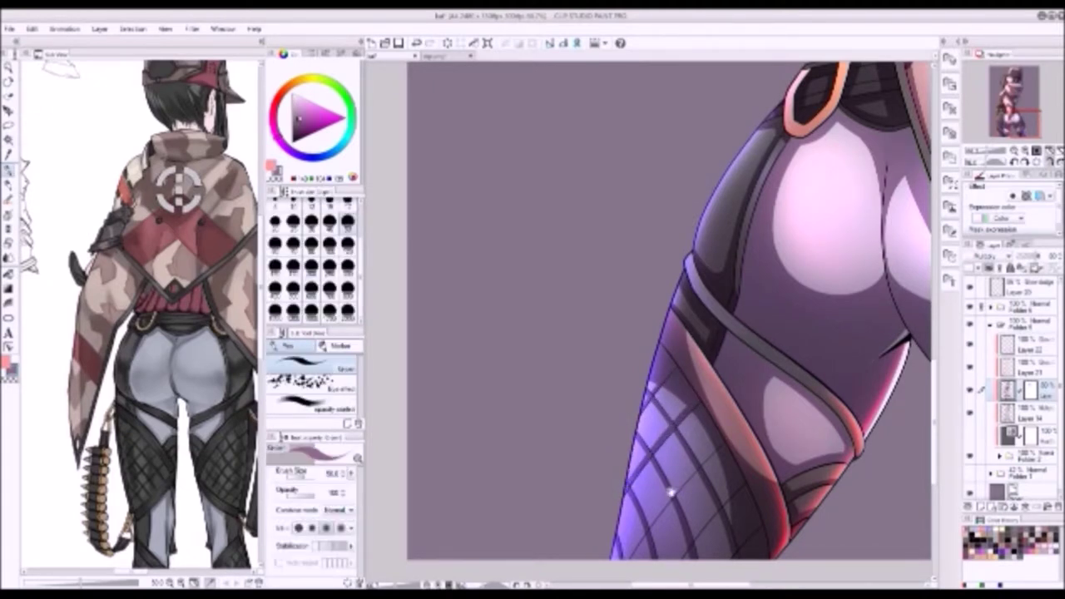
key("w")
scroll(701, 371, "down", 2)
key("p")
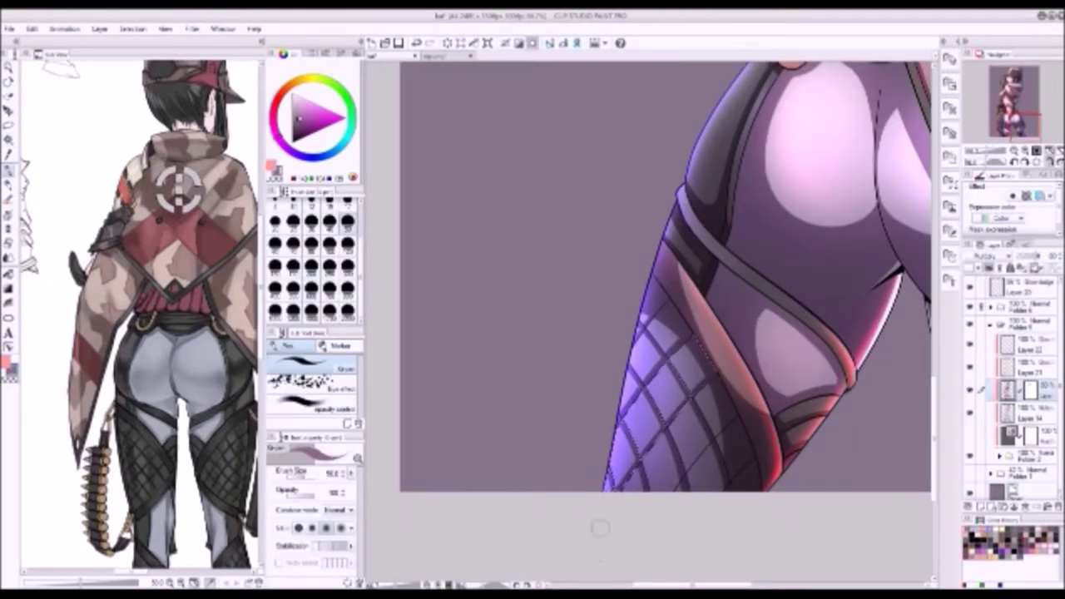
key("ctrl+d")
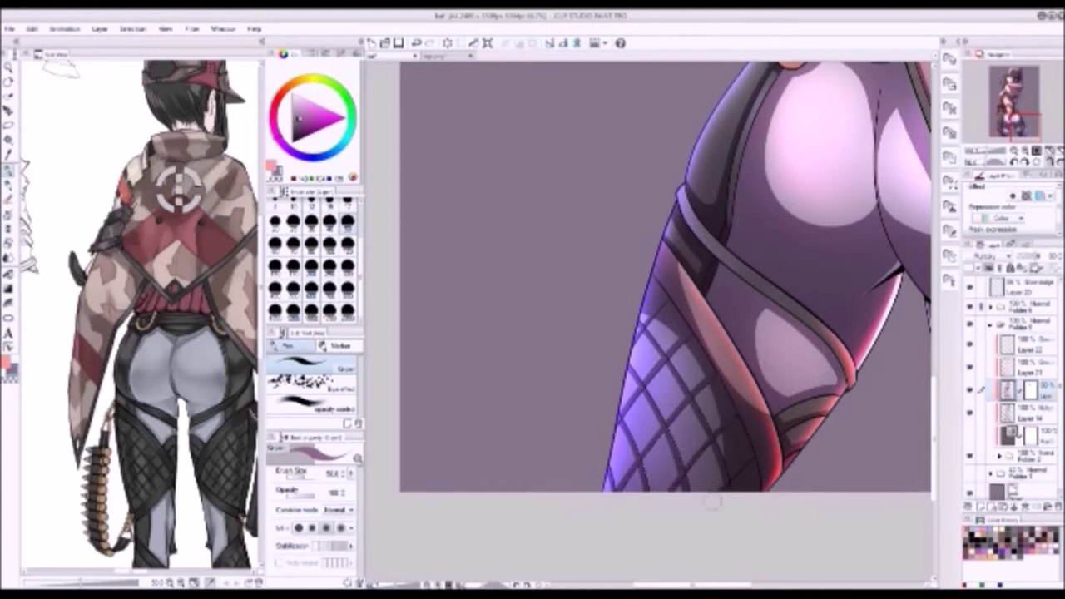
- Select the red-lit leg's fishnet area and paint shadow along its first set of curved lines
left_click_drag(790, 376, 425, 326)
key("w")
left_click(703, 399)
key("p")
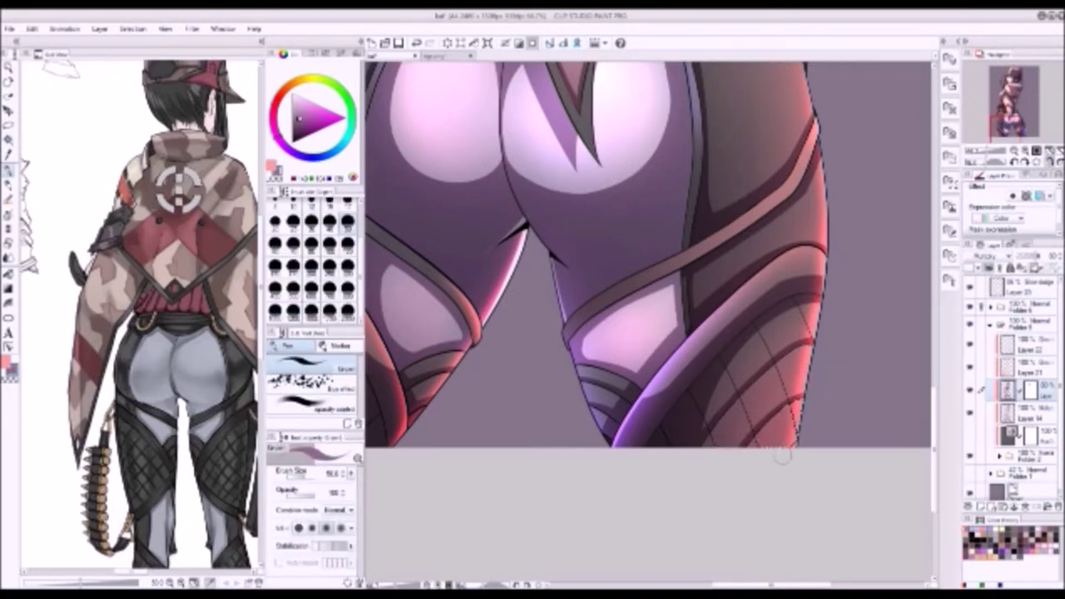
key("w")
key("p")
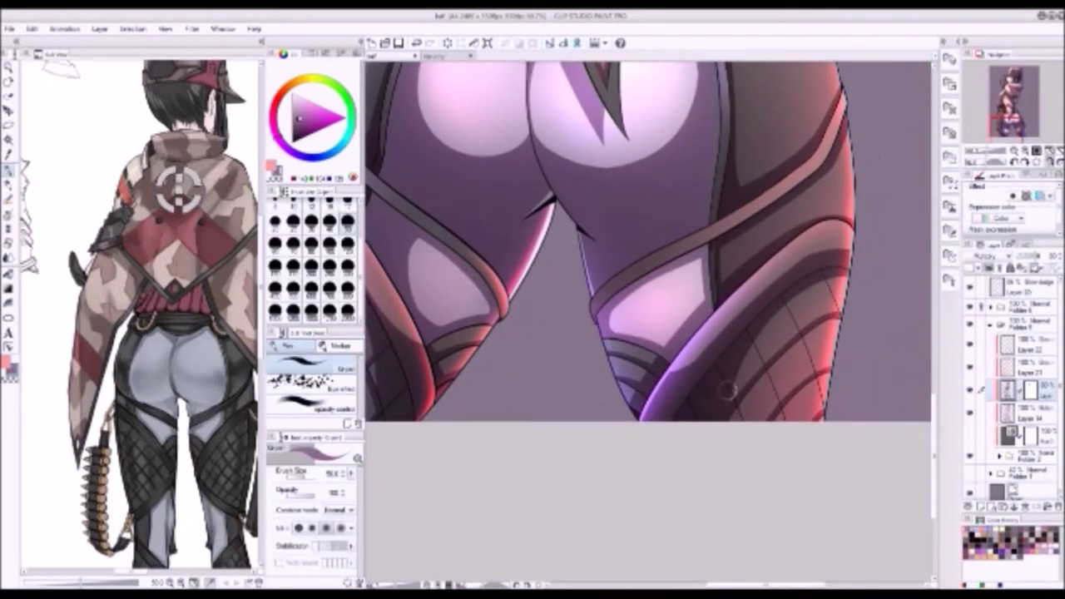
- Reselect the red-lit leg's fishnet, thicken its crossing lines with the shadow colour, and clear the selection
key("ctrl+shift+d")
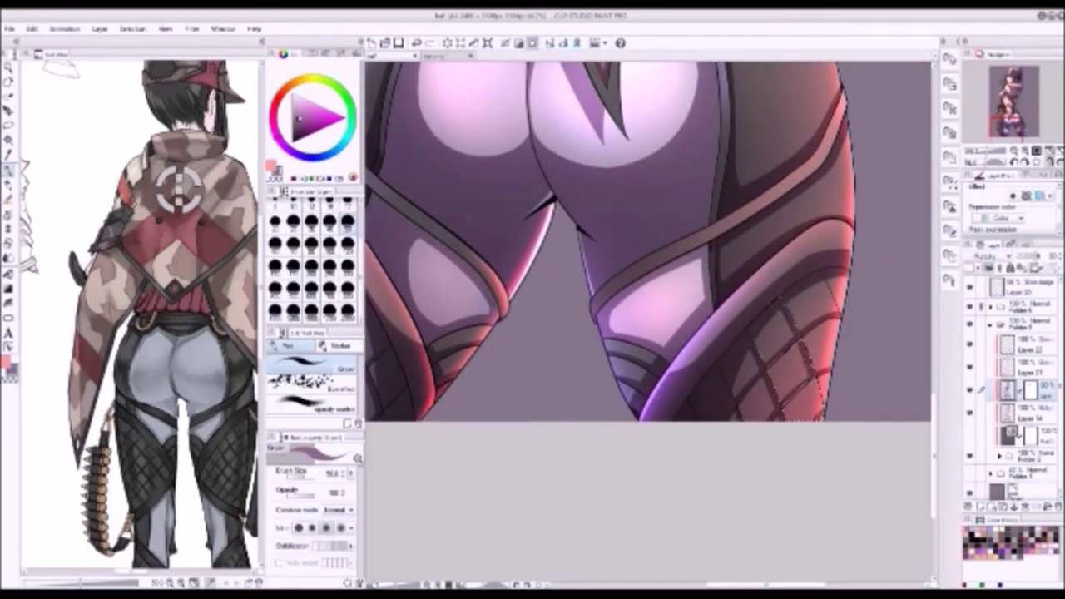
key("e")
key("p")
key("ctrl+d")
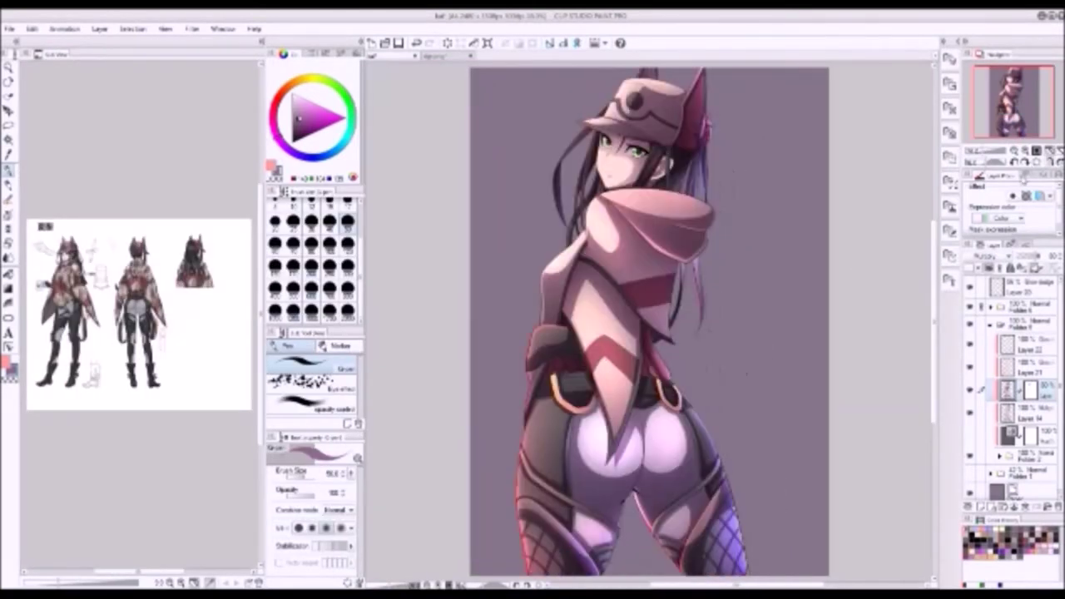
- Touch up the glow on the thin strand below the hood and lower the opacity of both Glow Dodge layers
scroll(654, 250, "up", 2)
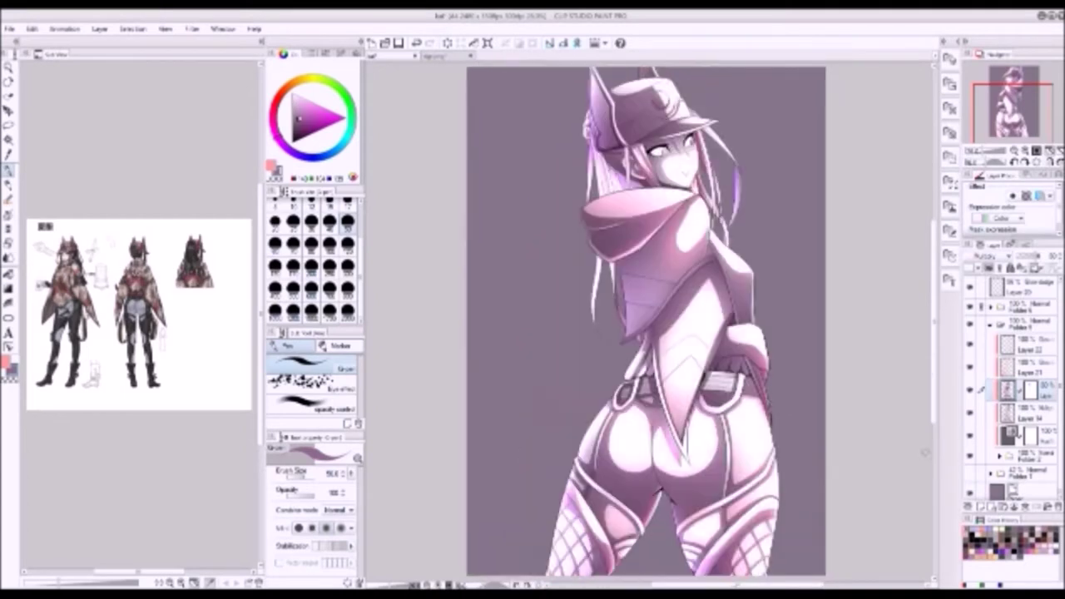
key("b")
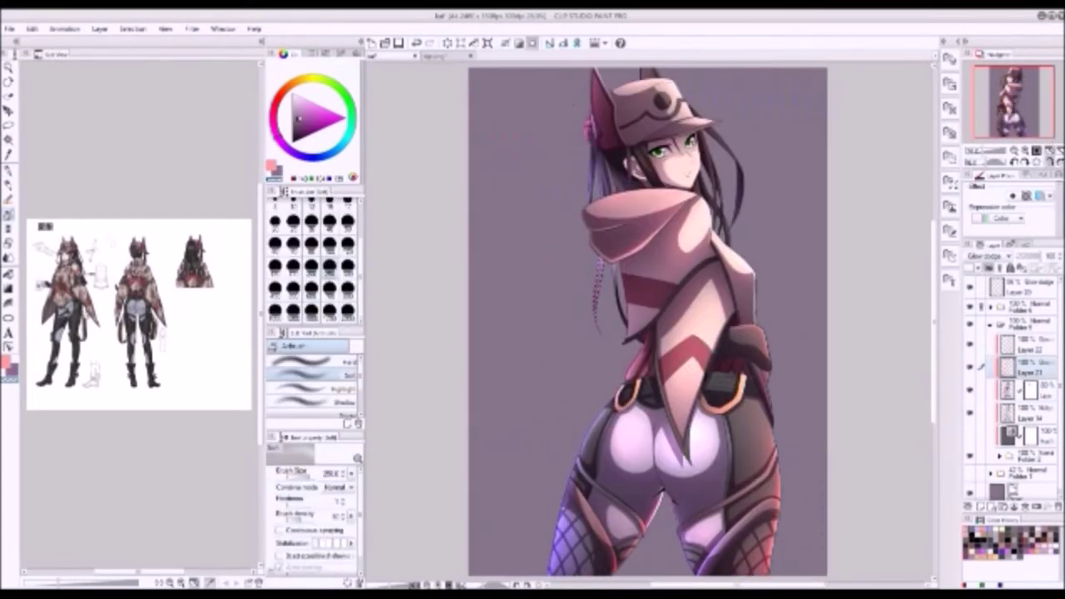
left_click(1027, 343)
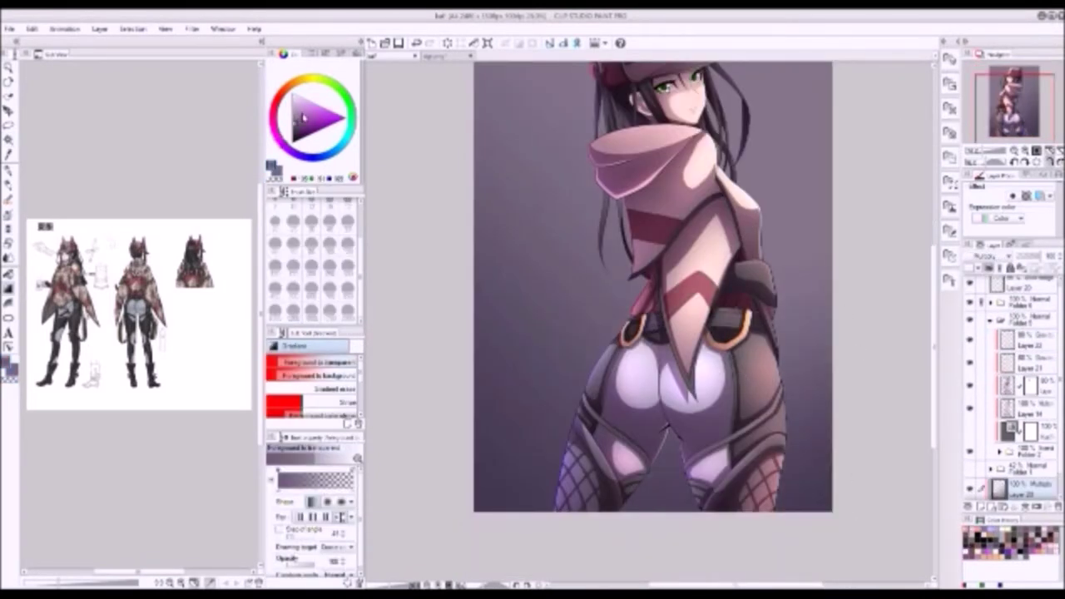
- Darken the background on the Multiply layer with a gradient in from the canvas's left edge and broad shadow strokes
left_click_drag(520, 280, 679, 281)
key("b")
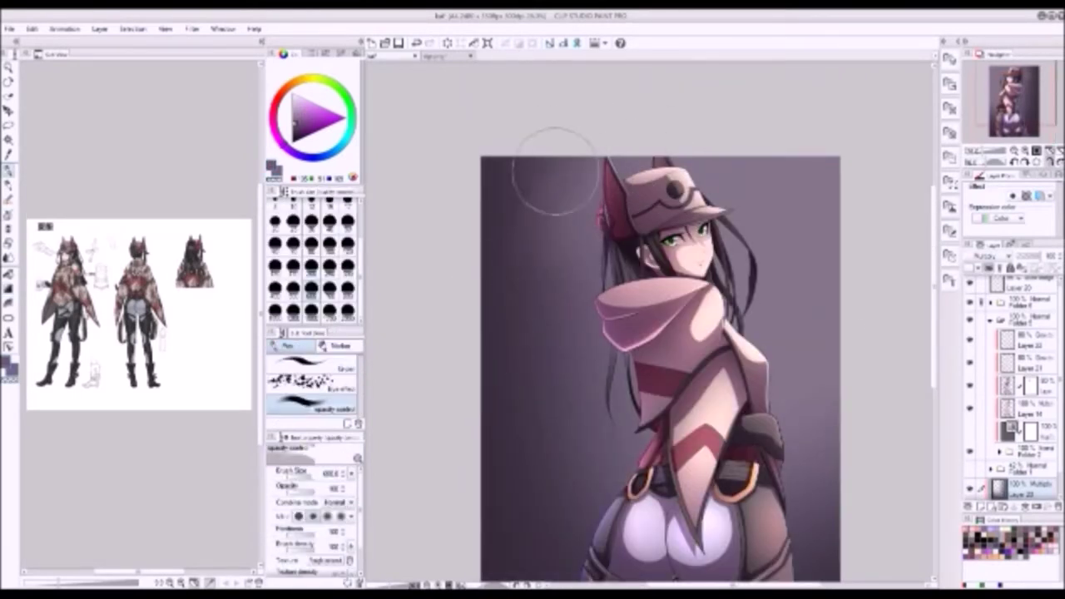
scroll(574, 143, "down", 3)
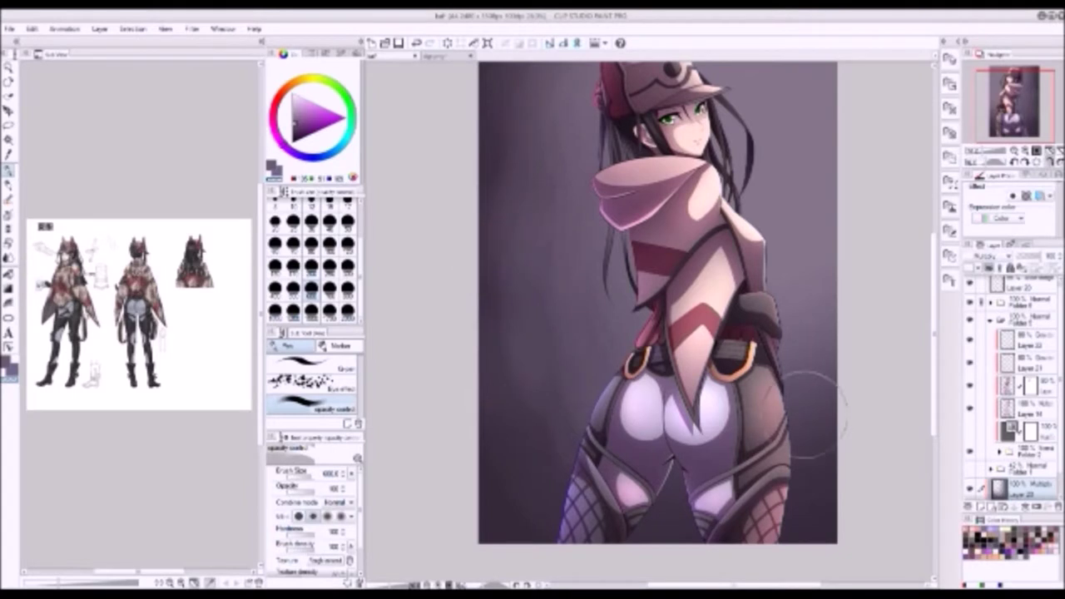
left_click_drag(499, 360, 549, 216)
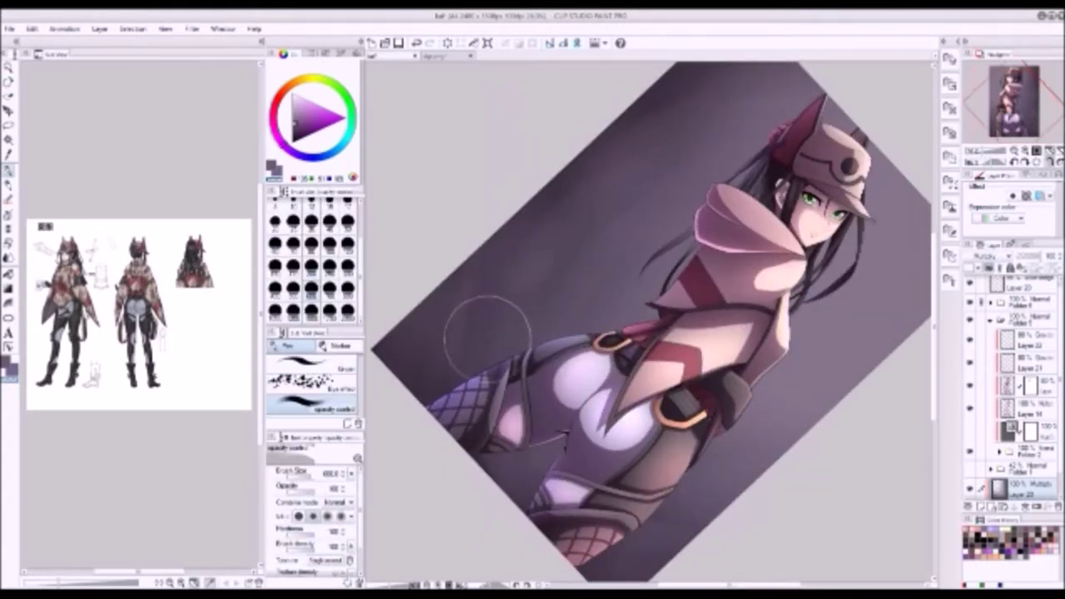
- Paint finer dark streaks over the background beside the character with a smaller brush on the Multiply layer
key("bracketleft")
key("bracketleft")
key("bracketleft")
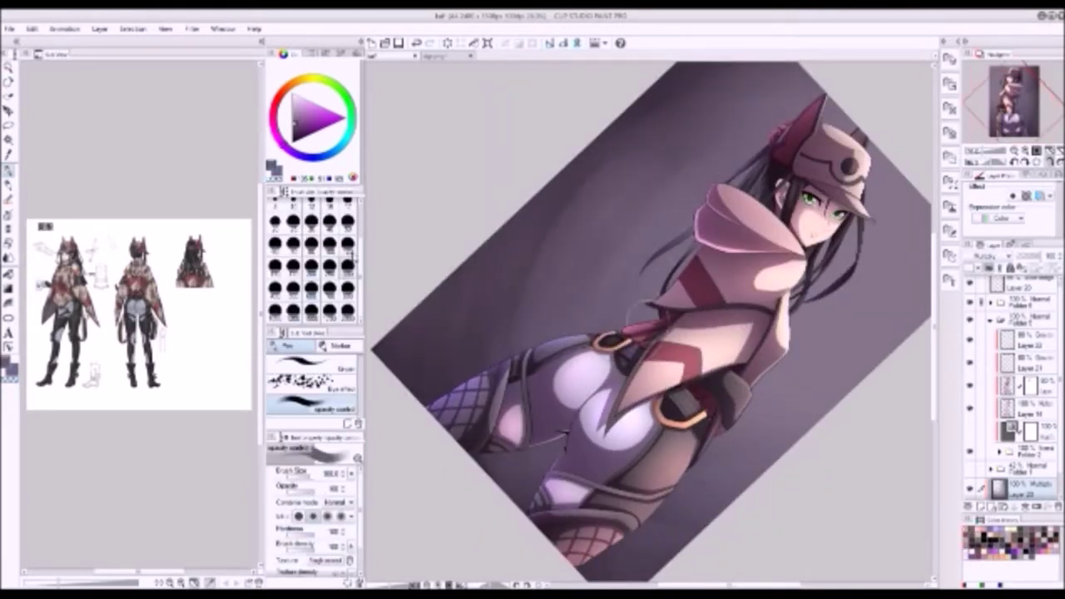
key("r")
left_click_drag(490, 331, 466, 275)
mouse_move(466, 349)
left_mouse_down()
mouse_move(661, 232)
mouse_move(873, 315)
left_mouse_up()
key("b")
key("ctrl+at")
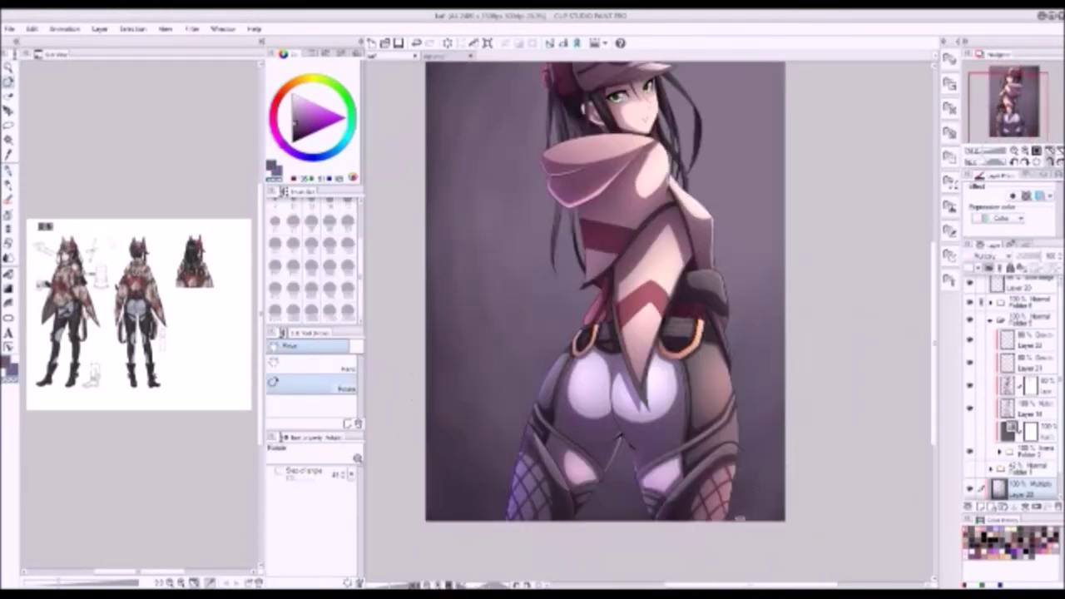
key("bracketright")
key("bracketright")
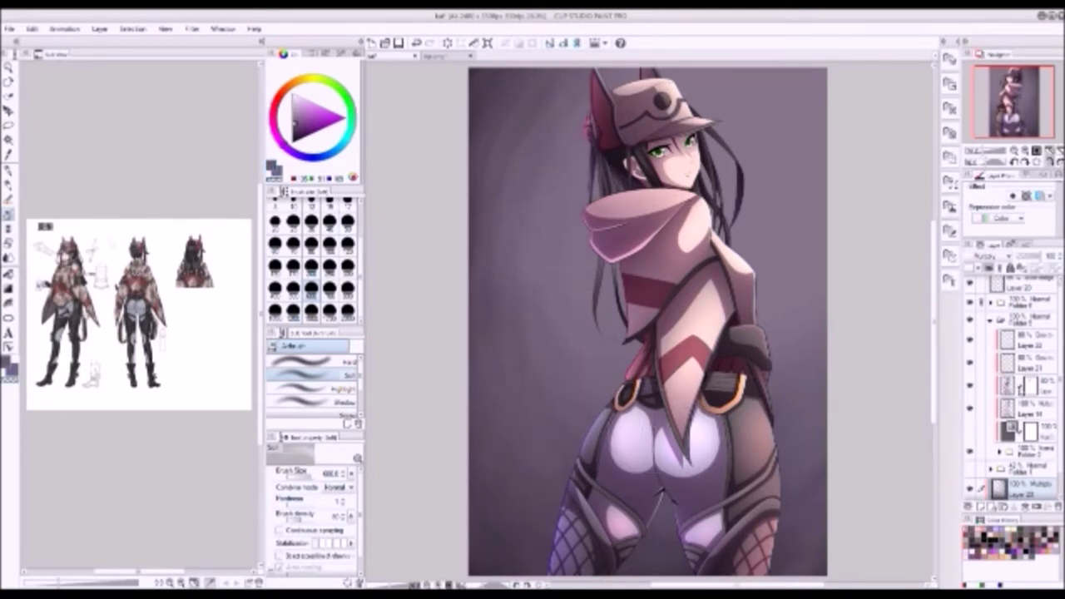
- Add a Glow Dodge layer above the background's Multiply layer and paint a pale blue-violet rim along the blue-lit leg and hip
left_click(989, 269)
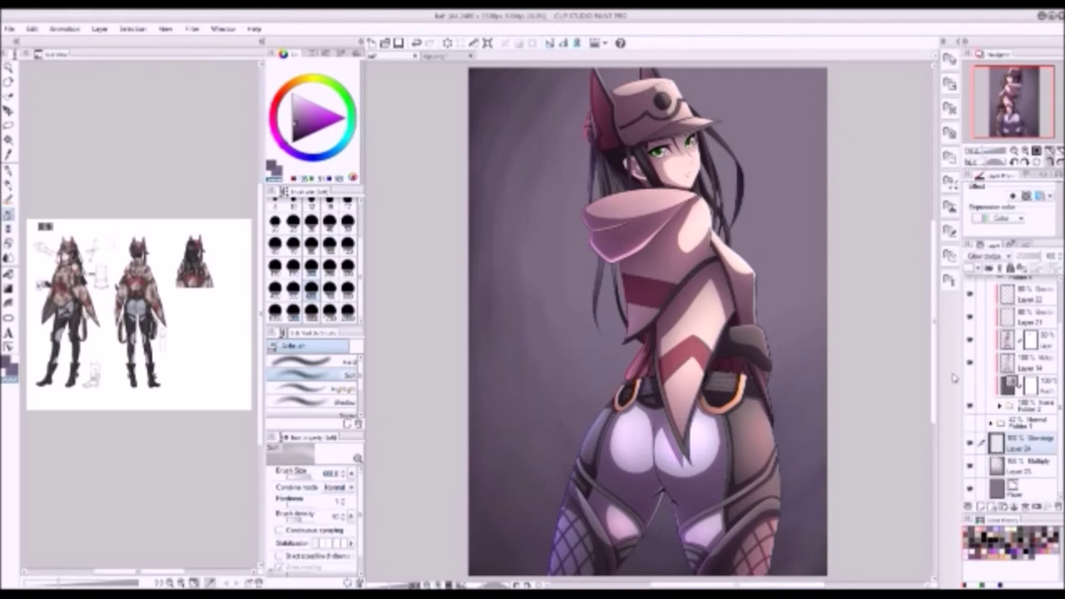
key("b")
mouse_move(387, 202)
left_mouse_down()
mouse_move(434, 483)
mouse_move(576, 373)
left_mouse_up()
key("bracketleft")
key("bracketleft")
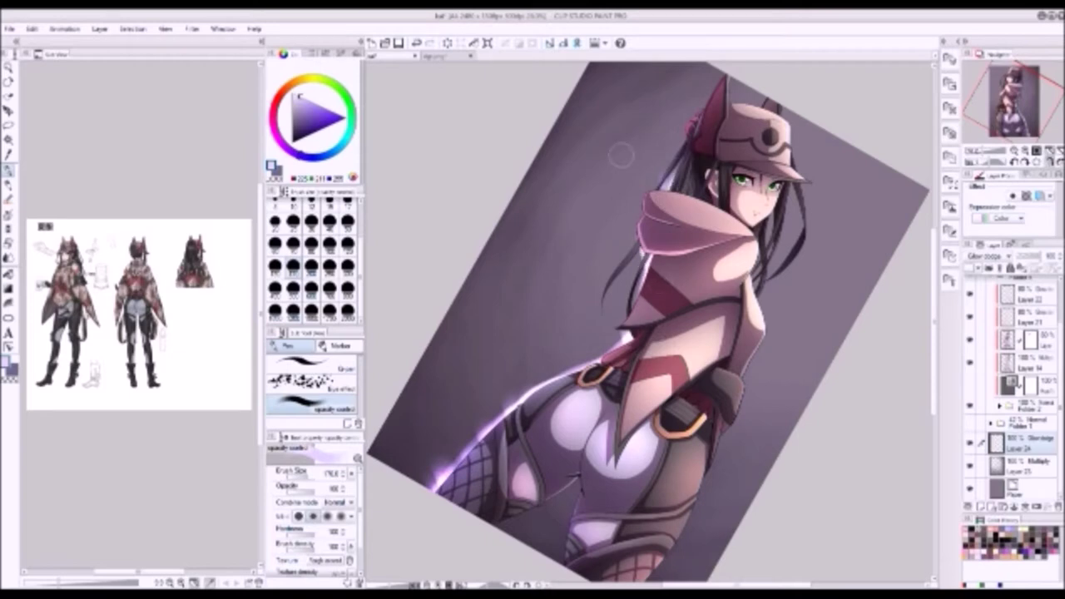
- Paint short blue-violet glow rays flaring out from the blue-lit leg and hip outline, plus a glow between the legs
key("ctrl+0")
key("asciicircum")
key("asciicircum")
key("asciicircum")
key("asciicircum")
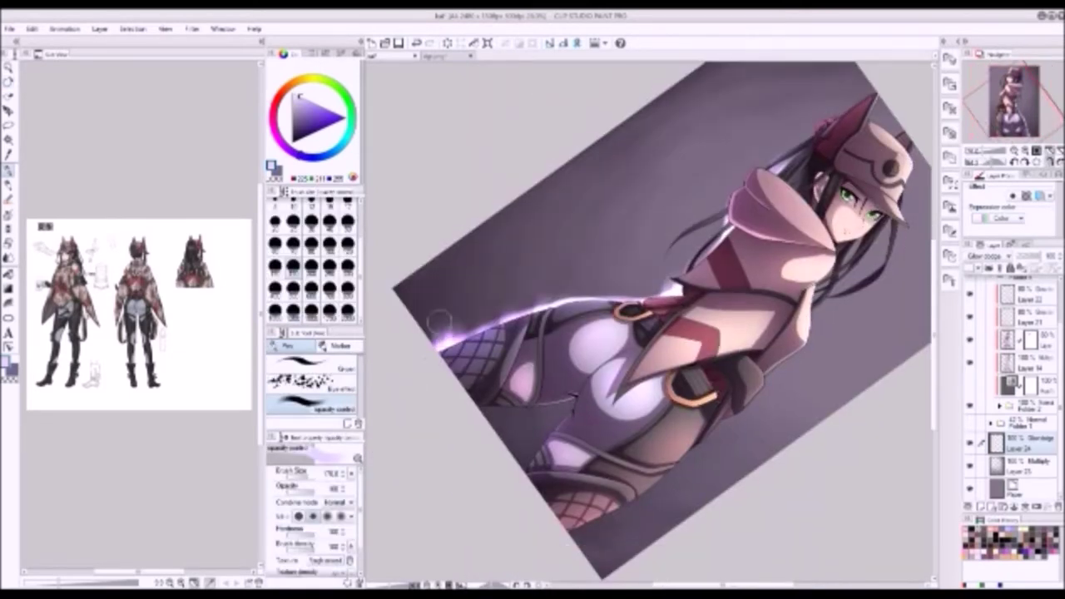
mouse_move(490, 291)
left_mouse_down()
mouse_move(545, 301)
mouse_move(574, 281)
mouse_move(464, 306)
mouse_move(603, 276)
mouse_move(703, 292)
left_mouse_up()
key("at")
key("asciicircum")
key("asciicircum")
key("asciicircum")
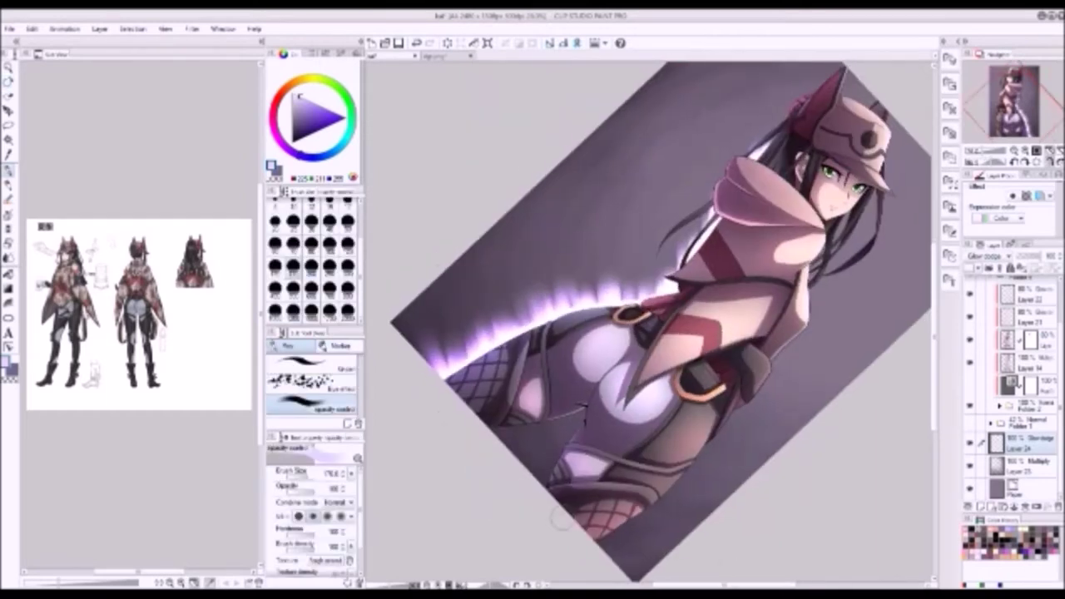
mouse_move(583, 395)
left_mouse_down()
mouse_move(575, 459)
mouse_move(588, 434)
mouse_move(559, 412)
mouse_move(586, 410)
left_mouse_up()
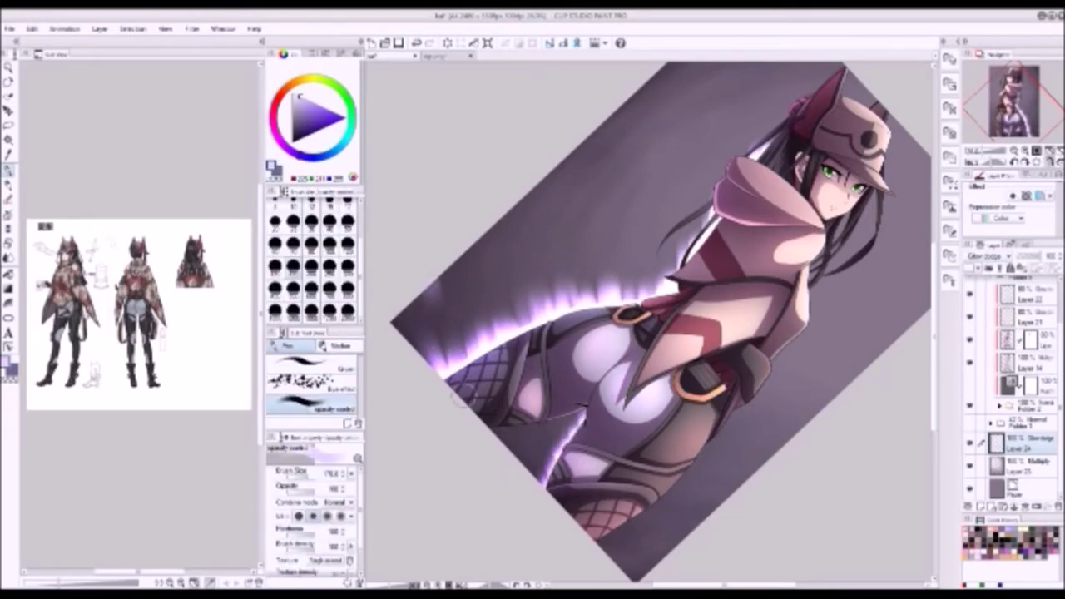
- Paint blue-violet light along the canvas's left edge and a large bright glow in the background's upper left
left_click_drag(408, 324, 499, 237)
key("ctrl+0")
mouse_move(846, 112)
left_mouse_down()
mouse_move(846, 185)
mouse_move(788, 407)
left_mouse_up()
mouse_move(723, 167)
left_mouse_down()
mouse_move(713, 209)
mouse_move(707, 191)
mouse_move(674, 208)
mouse_move(690, 166)
mouse_move(699, 216)
mouse_move(690, 167)
mouse_move(666, 133)
mouse_move(724, 250)
mouse_move(732, 192)
left_mouse_up()
key("h")
mouse_move(687, 95)
left_mouse_down()
mouse_move(696, 163)
mouse_move(708, 102)
mouse_move(624, 166)
mouse_move(620, 233)
mouse_move(632, 141)
mouse_move(638, 214)
mouse_move(611, 208)
mouse_move(591, 250)
mouse_move(634, 353)
left_mouse_up()
key("h")
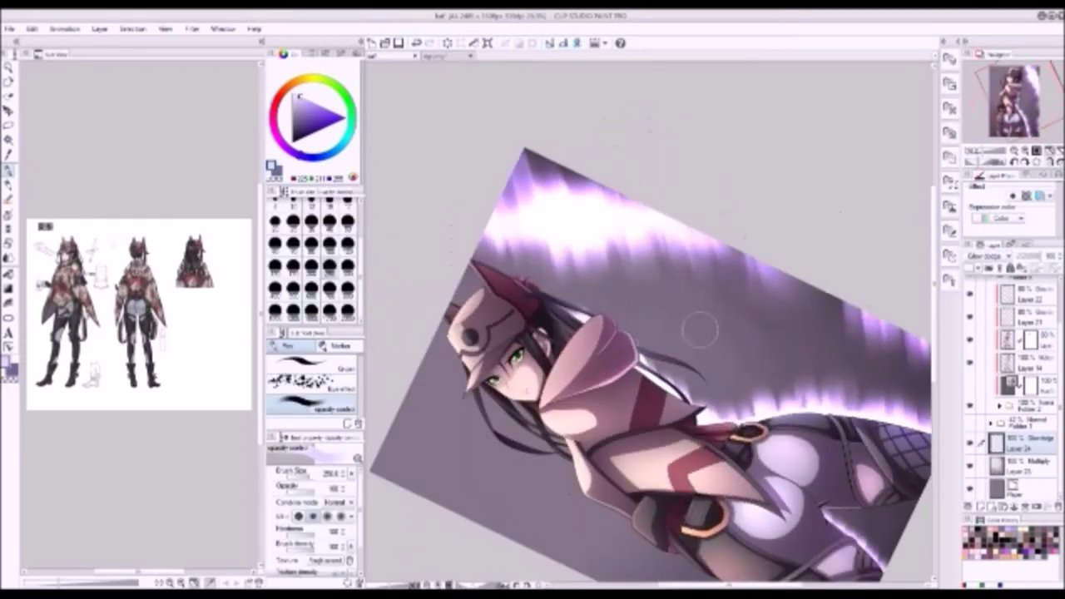
- Extend long blue-violet light rays from the canvas's left edge across the background towards the character's back
mouse_move(732, 386)
left_mouse_down()
mouse_move(707, 358)
mouse_move(716, 399)
mouse_move(691, 379)
mouse_move(623, 158)
mouse_move(632, 286)
left_mouse_up()
mouse_move(662, 328)
left_mouse_down()
mouse_move(633, 208)
mouse_move(766, 337)
mouse_move(773, 329)
left_mouse_up()
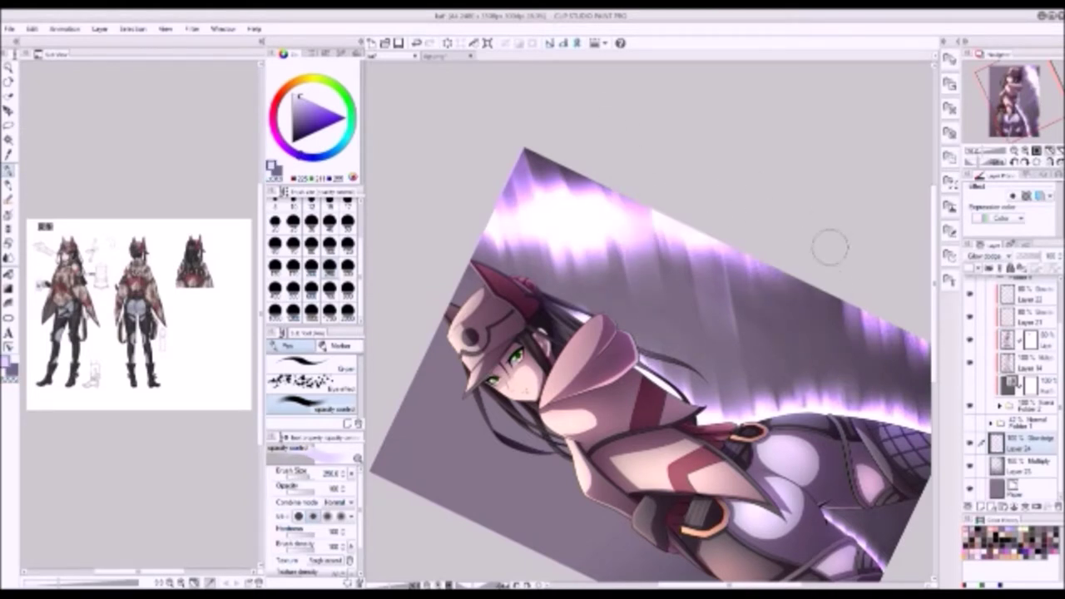
left_click_drag(830, 247, 721, 159)
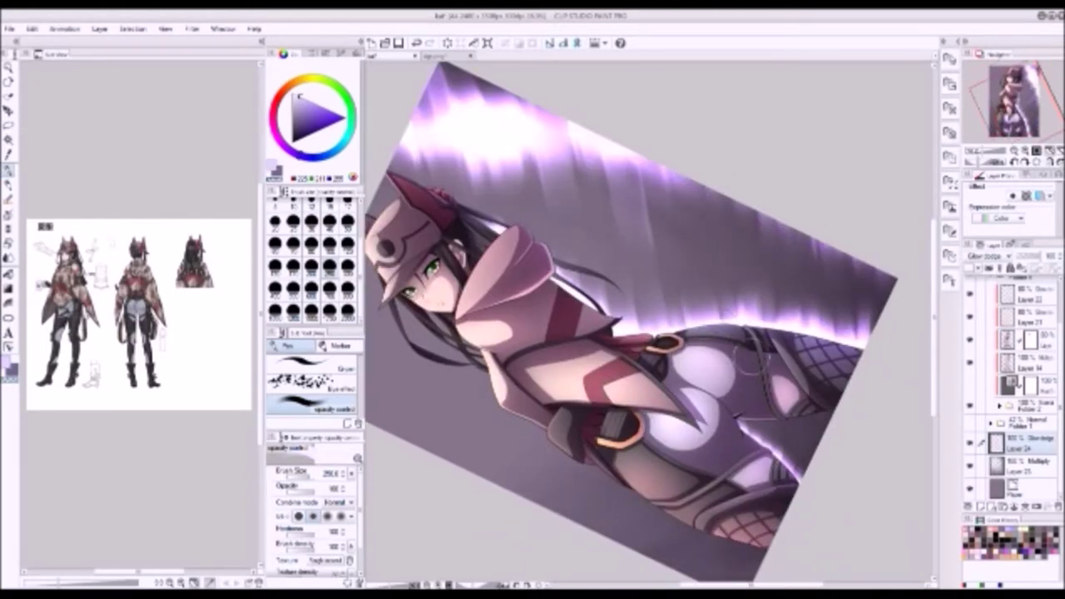
left_click_drag(801, 316, 790, 291)
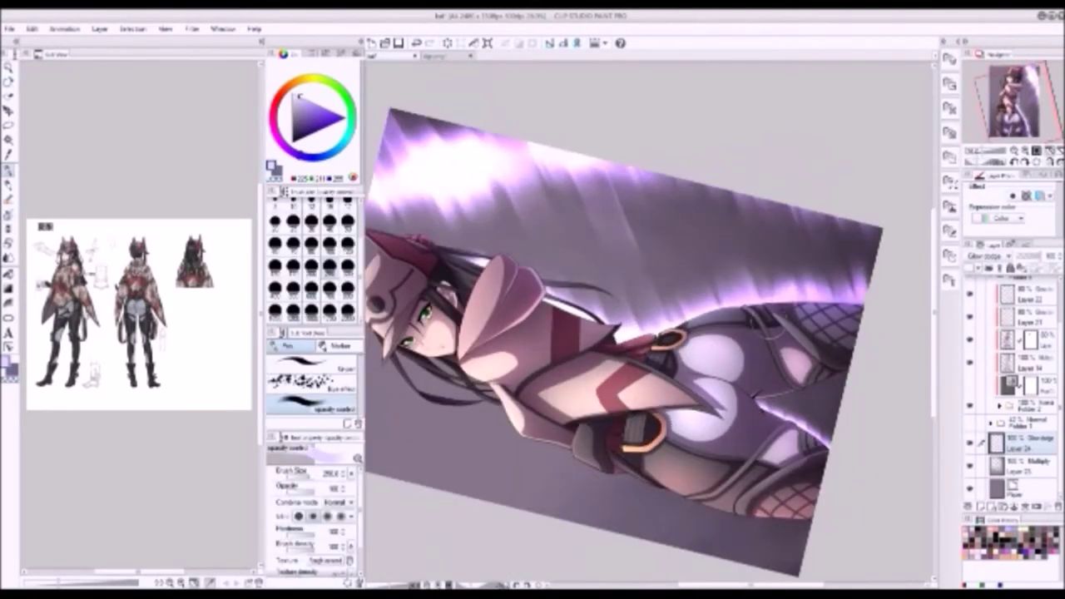
left_click_drag(866, 254, 874, 350)
key("p")
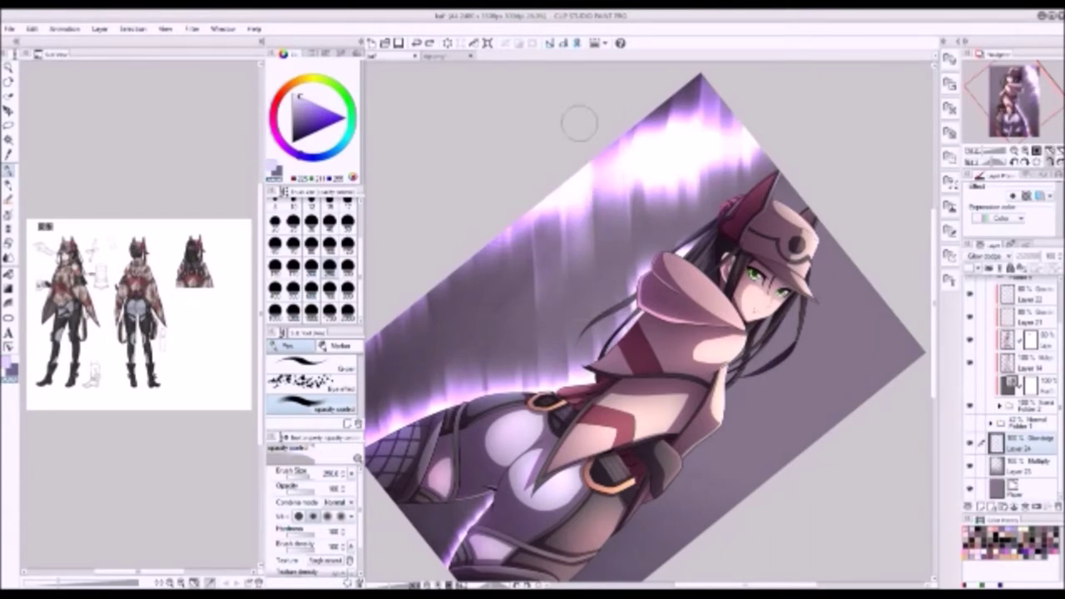
left_click_drag(579, 123, 609, 268)
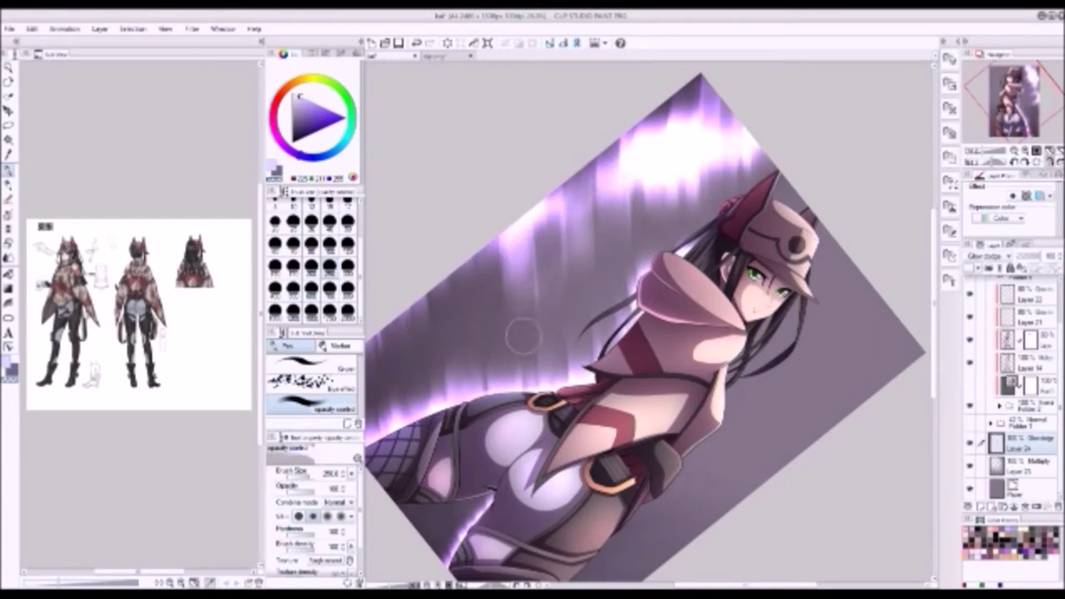
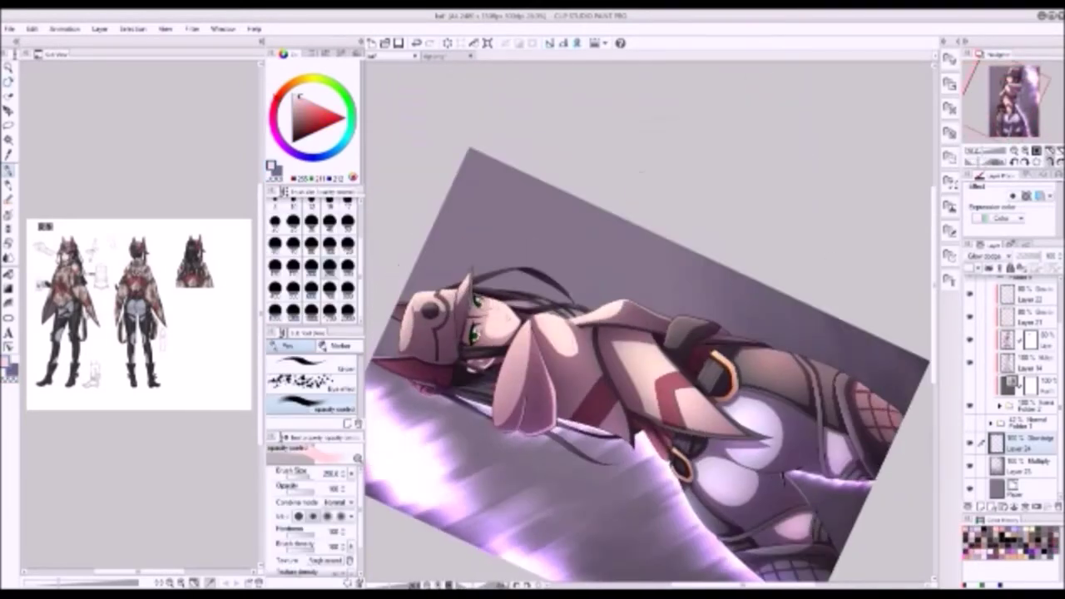
- Paint pale pink glow rays along the red-lit outline from the hair and shoulder to the leg, and between the legs
left_click_drag(620, 301, 611, 287)
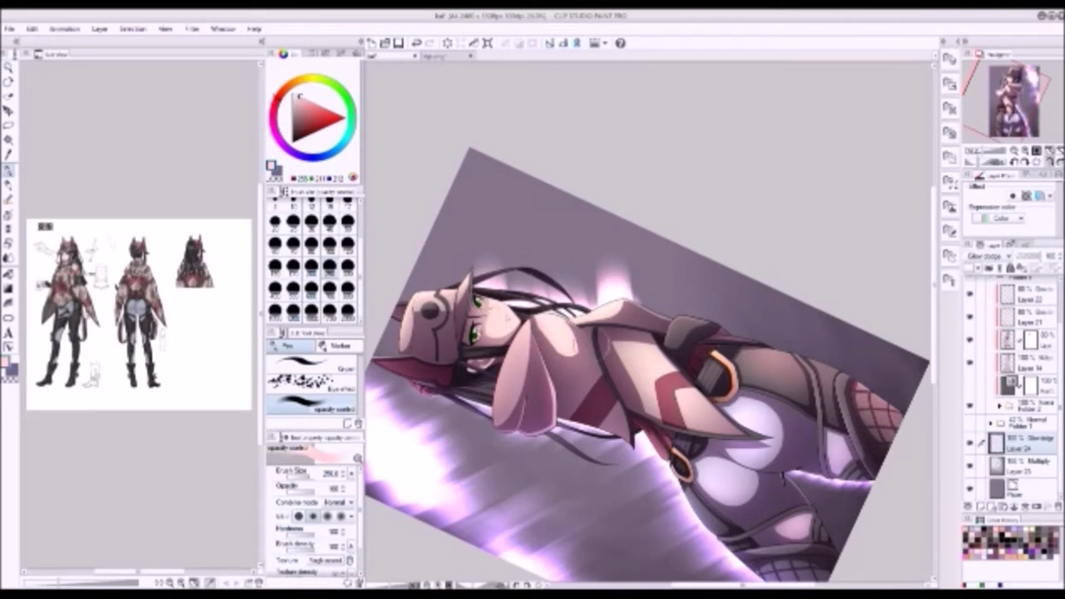
left_click_drag(690, 295, 832, 353)
left_click_drag(657, 295, 903, 400)
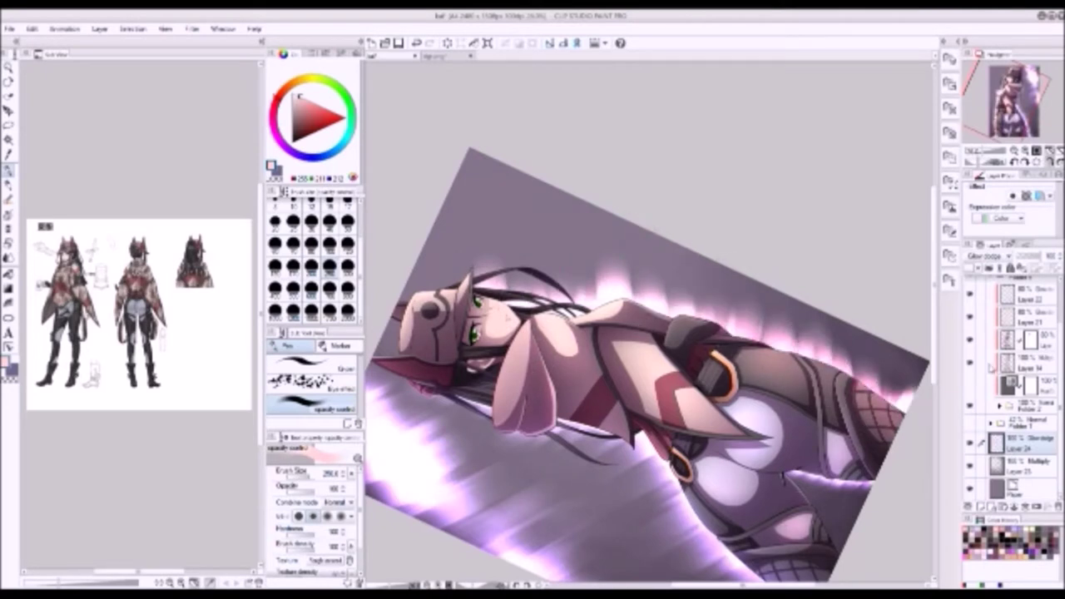
key("h")
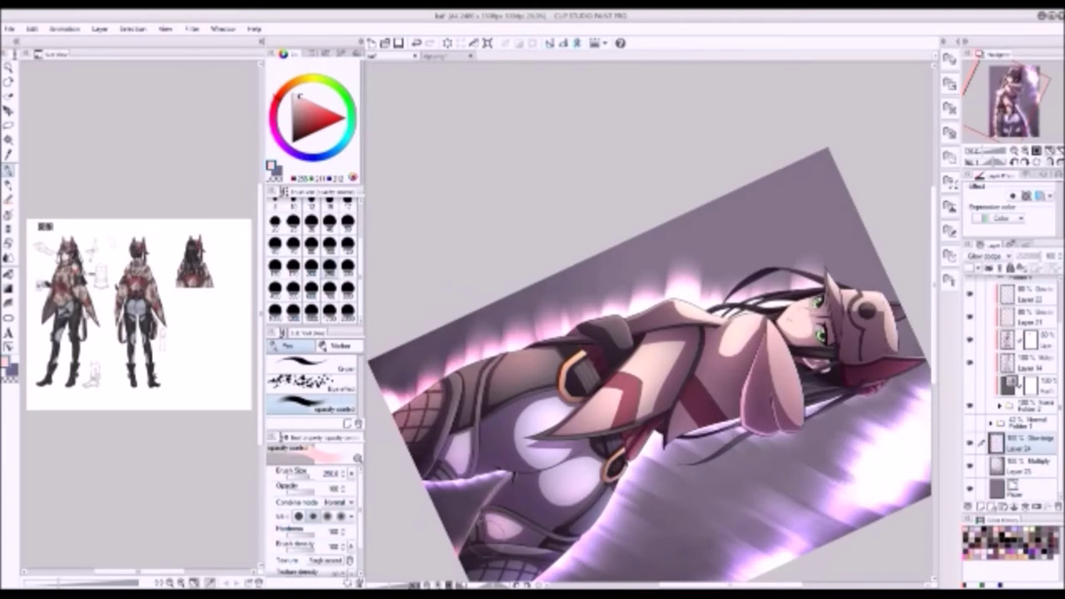
left_click_drag(399, 433, 392, 452)
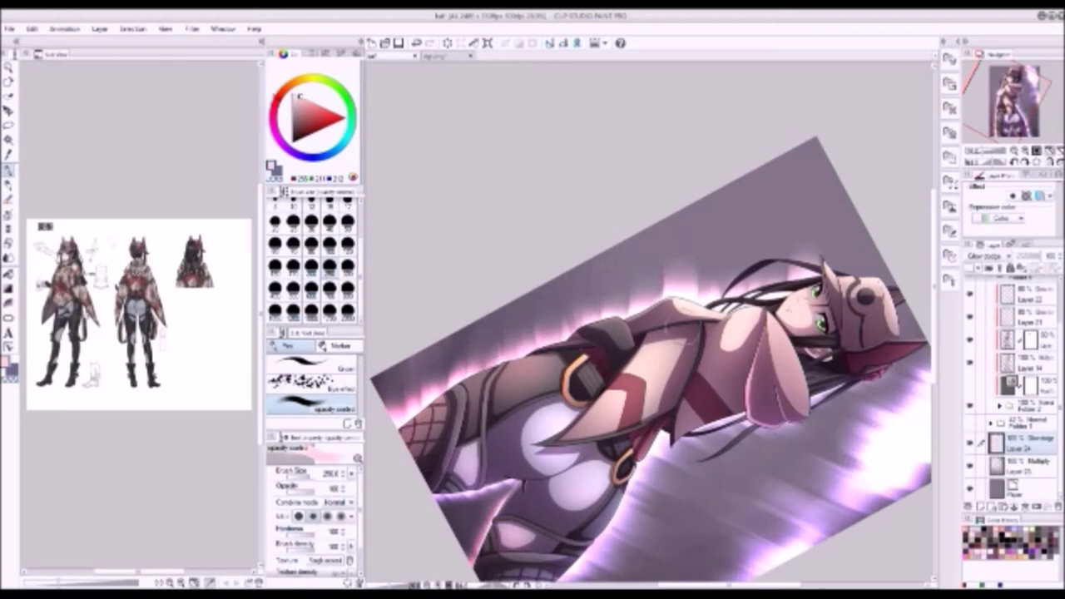
- Paint large pale pink light flares in the background's upper right corner and along the right edge
mouse_move(699, 241)
left_mouse_down()
mouse_move(749, 170)
mouse_move(853, 178)
left_mouse_up()
mouse_move(708, 220)
left_mouse_down()
mouse_move(741, 131)
mouse_move(825, 114)
mouse_move(876, 245)
left_mouse_up()
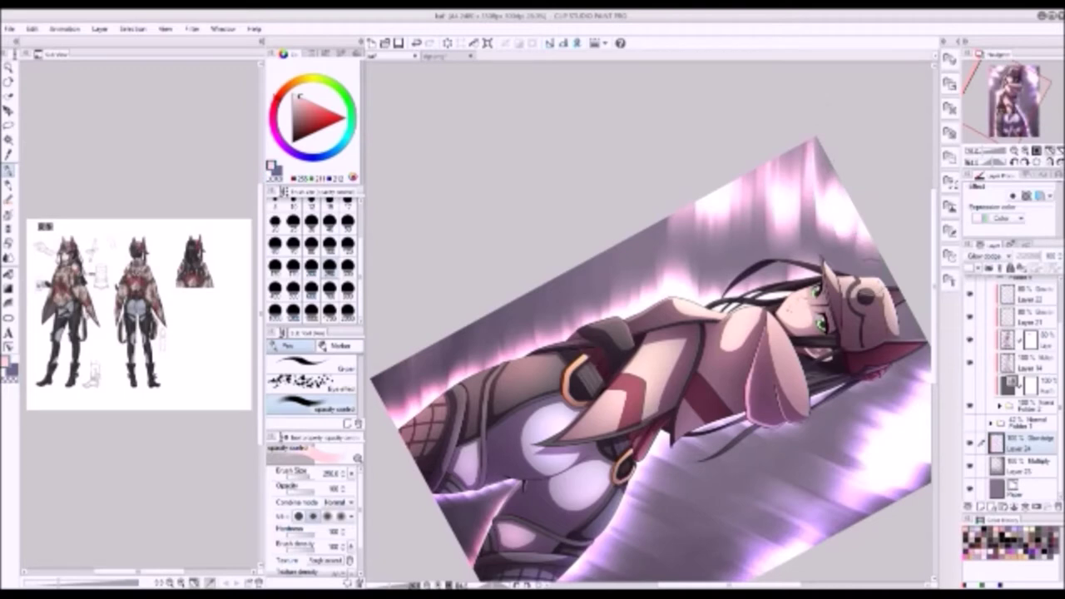
key("ctrl+0")
key("ctrl+0")
key("minus")
key("ctrl+0")
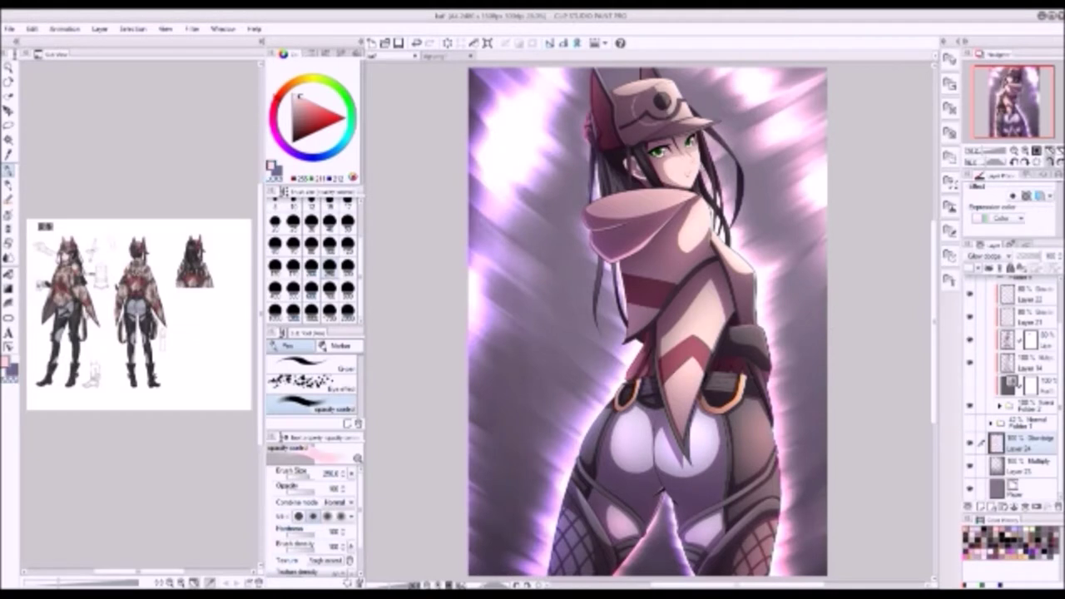
- Blend more pale pink light streaks into the background beside the cap and face
left_click(709, 84, "alt")
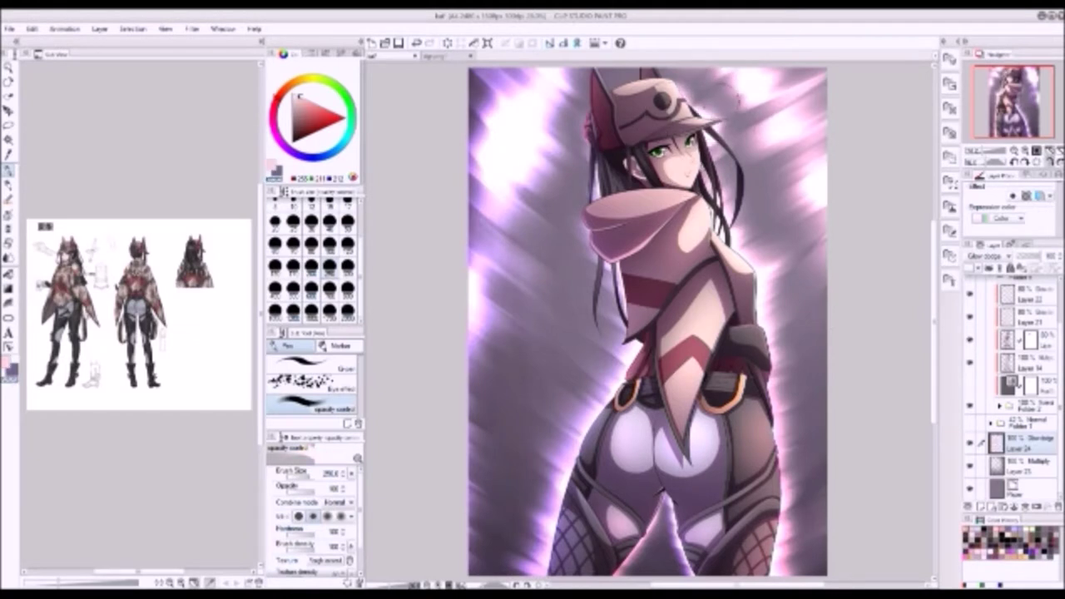
scroll(643, 208, "up", 2)
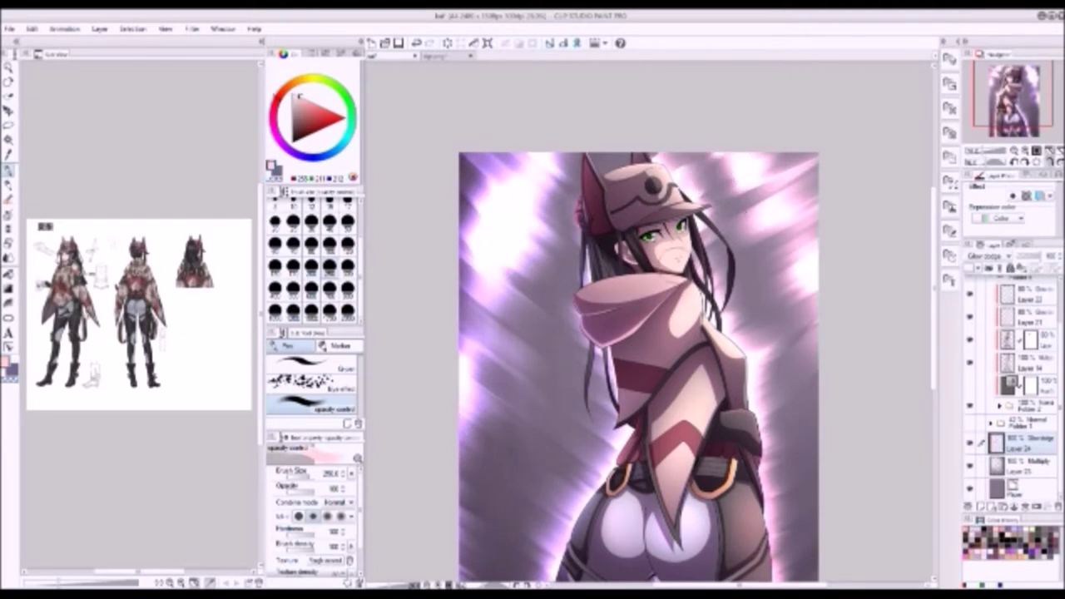
left_click_drag(709, 266, 804, 161)
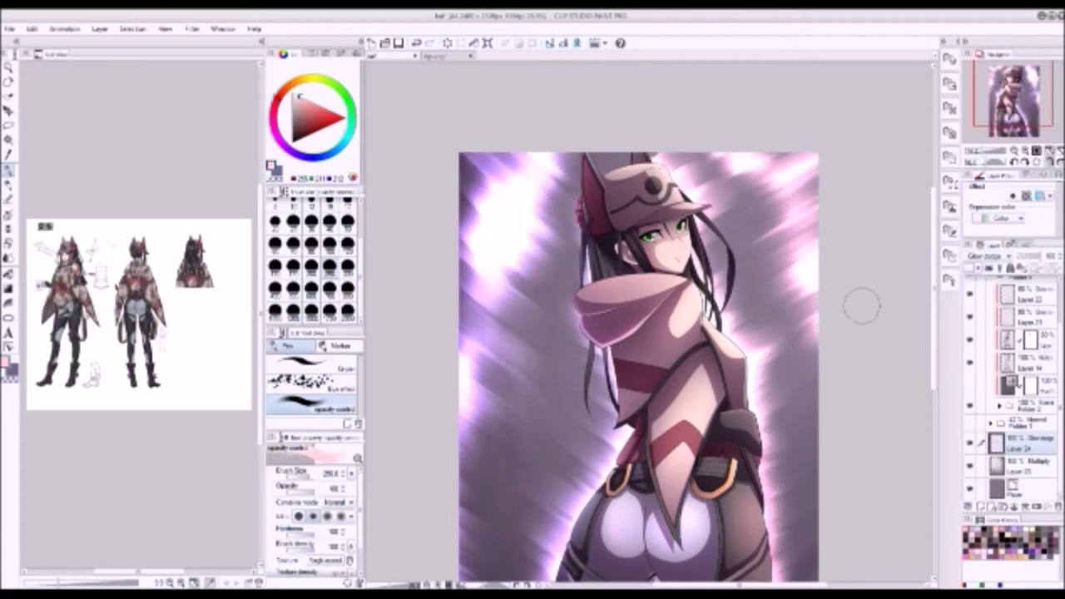
left_click(831, 292, "alt")
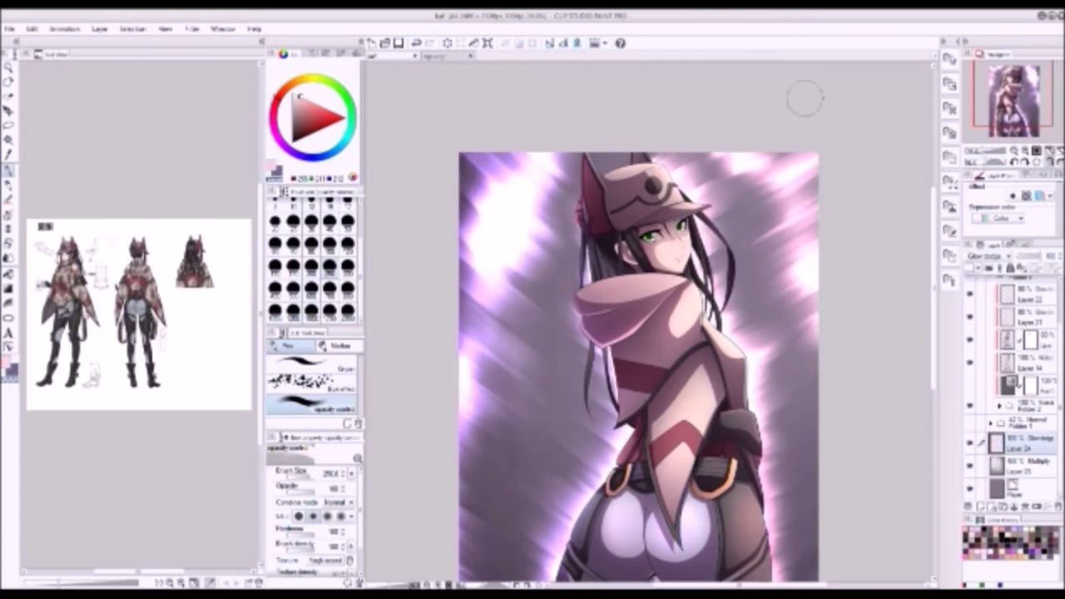
scroll(858, 344, "down", 3)
scroll(848, 501, "up", 2)
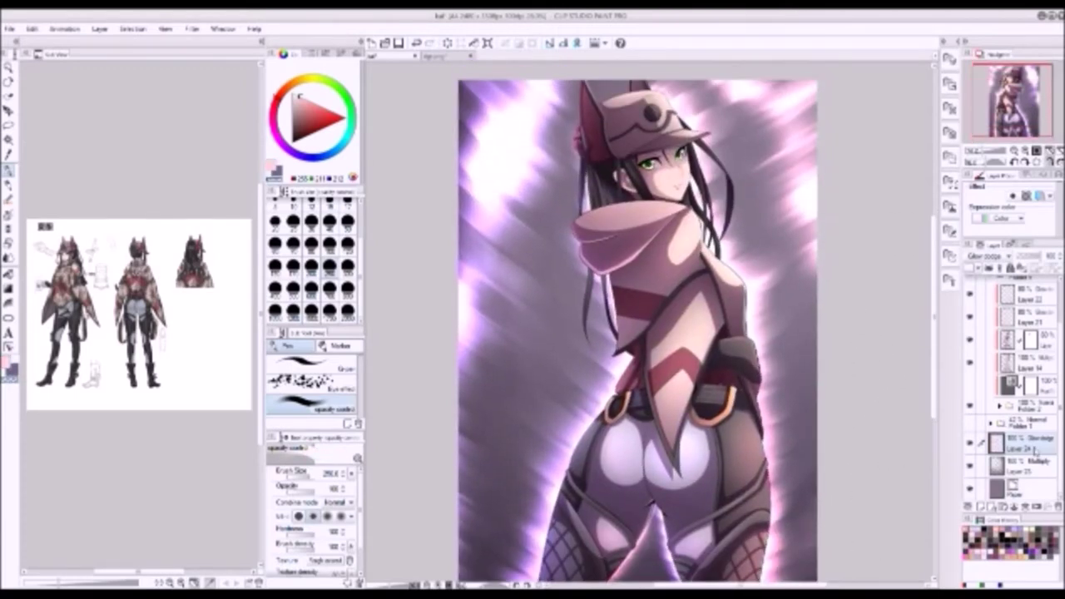
- Add a Multiply layer above the glow rays and paint dark violet-grey streaks into the lower background beside the legs
key("ctrl+shift+n")
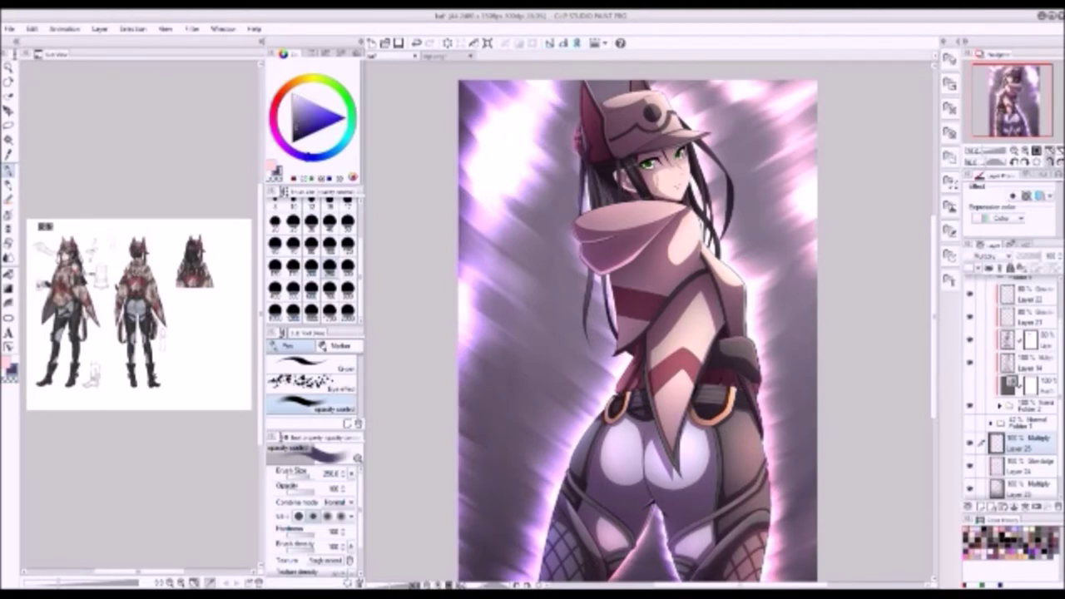
scroll(865, 199, "down", 2)
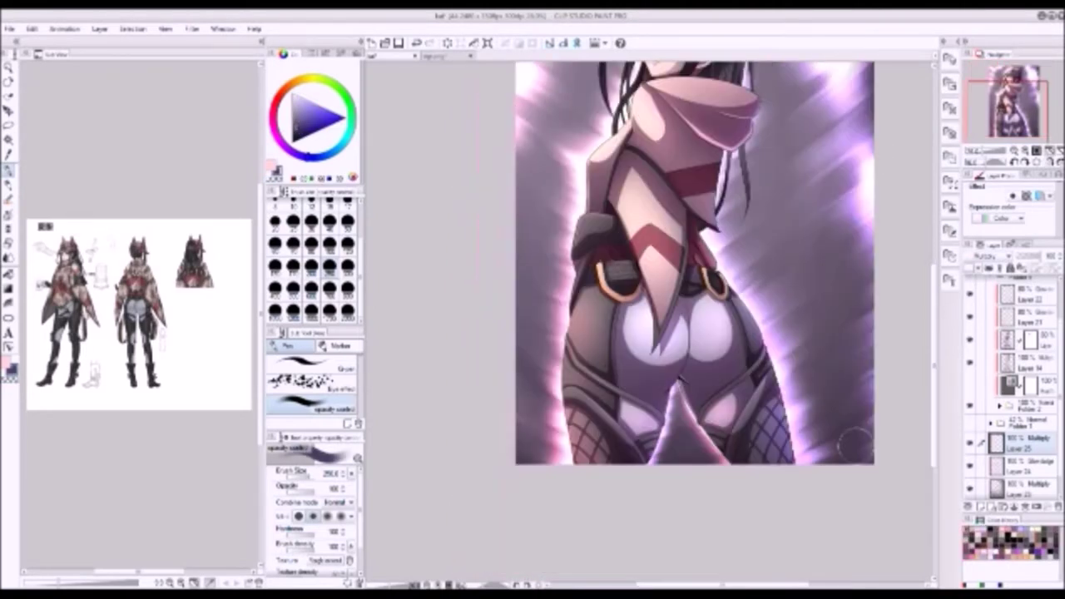
left_click_drag(822, 533, 820, 238)
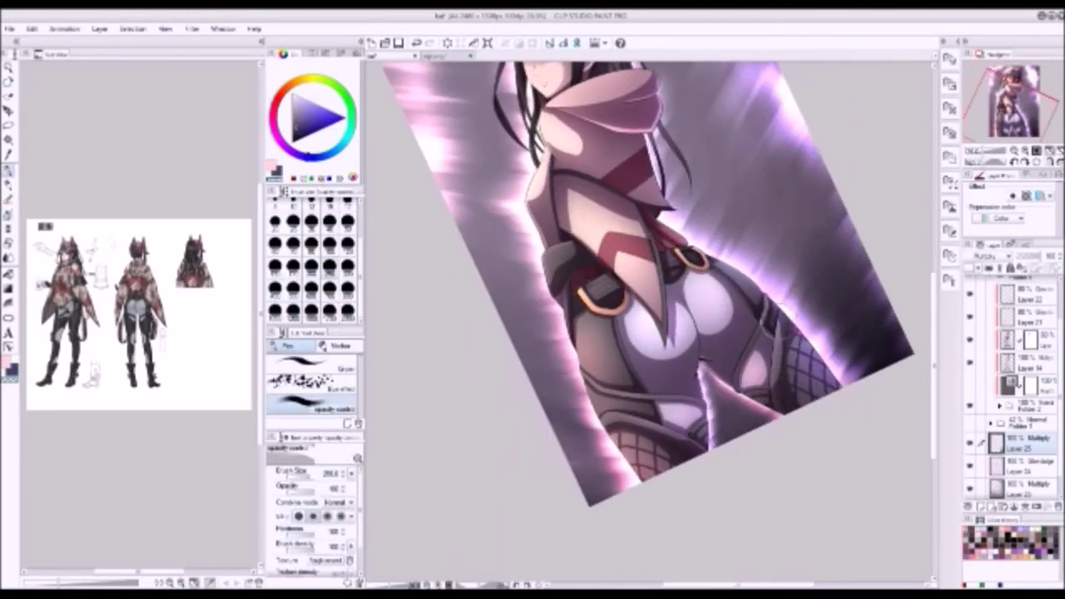
mouse_move(916, 254)
left_mouse_down()
mouse_move(608, 153)
mouse_move(511, 233)
mouse_move(574, 191)
mouse_move(538, 225)
mouse_move(618, 131)
mouse_move(523, 416)
mouse_move(807, 320)
mouse_move(799, 349)
mouse_move(890, 499)
mouse_move(872, 468)
left_mouse_up()
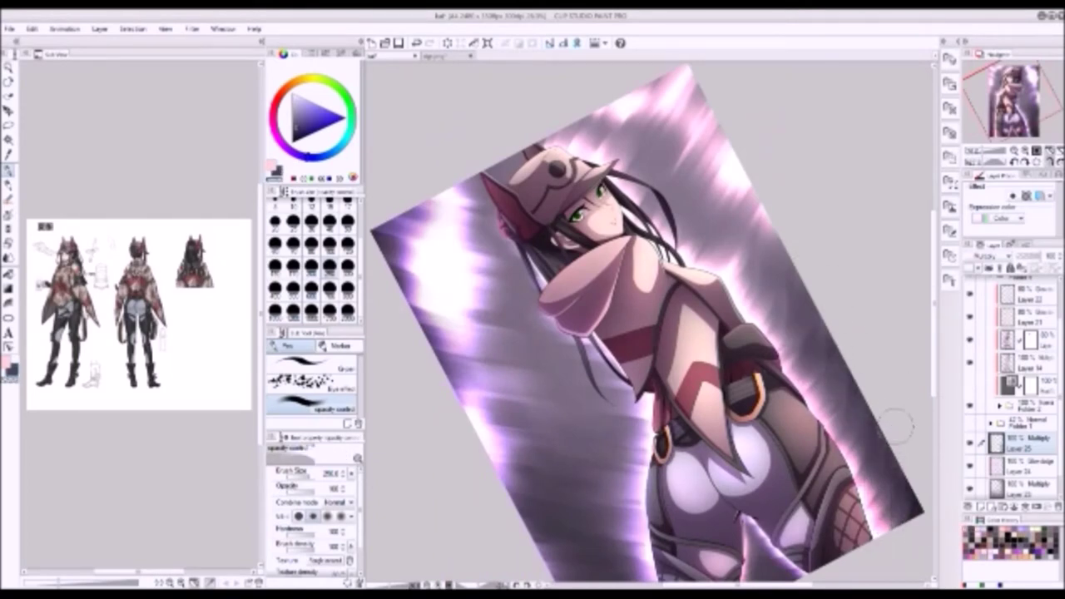
left_click_drag(888, 407, 574, 404)
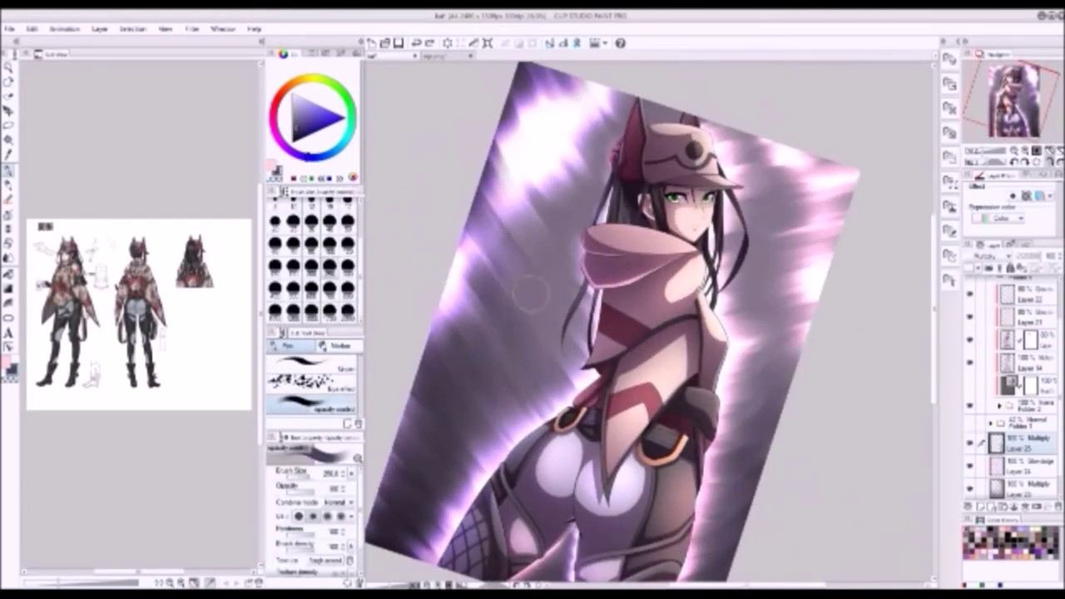
- Paint more dark streaks between the light rays behind the character's back, above the cap and along the background's sides
mouse_move(547, 307)
left_mouse_down()
mouse_move(544, 262)
mouse_move(574, 333)
mouse_move(541, 250)
mouse_move(547, 300)
mouse_move(562, 170)
mouse_move(632, 108)
mouse_move(563, 229)
left_mouse_up()
left_click_drag(596, 161, 552, 144)
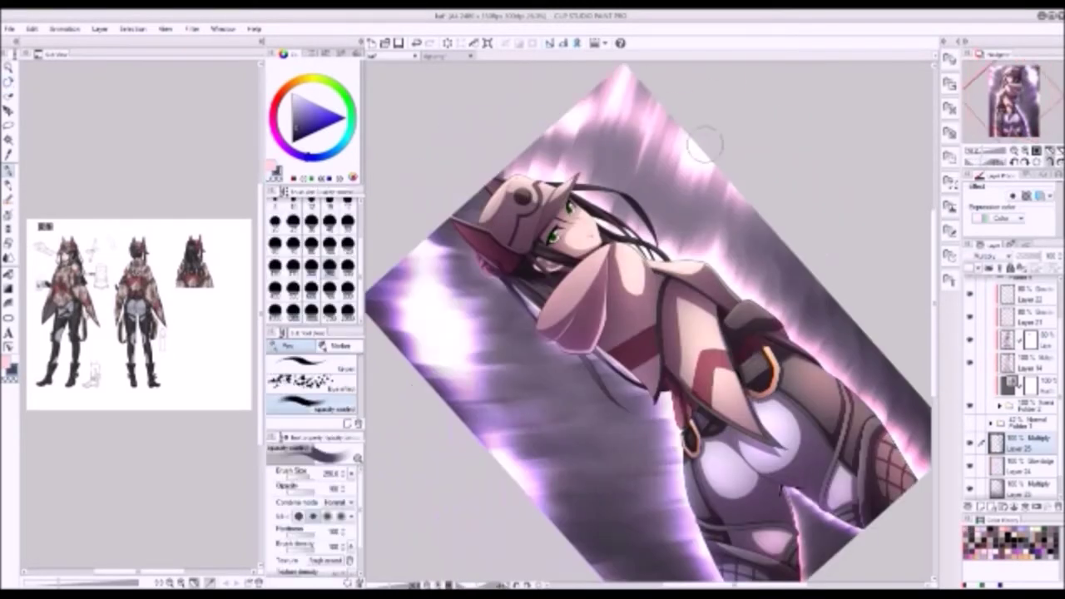
mouse_move(557, 89)
left_mouse_down()
mouse_move(574, 142)
mouse_move(624, 125)
mouse_move(666, 191)
mouse_move(717, 218)
mouse_move(774, 293)
mouse_move(565, 124)
mouse_move(774, 266)
mouse_move(755, 267)
left_mouse_up()
key("r")
double_click(876, 392)
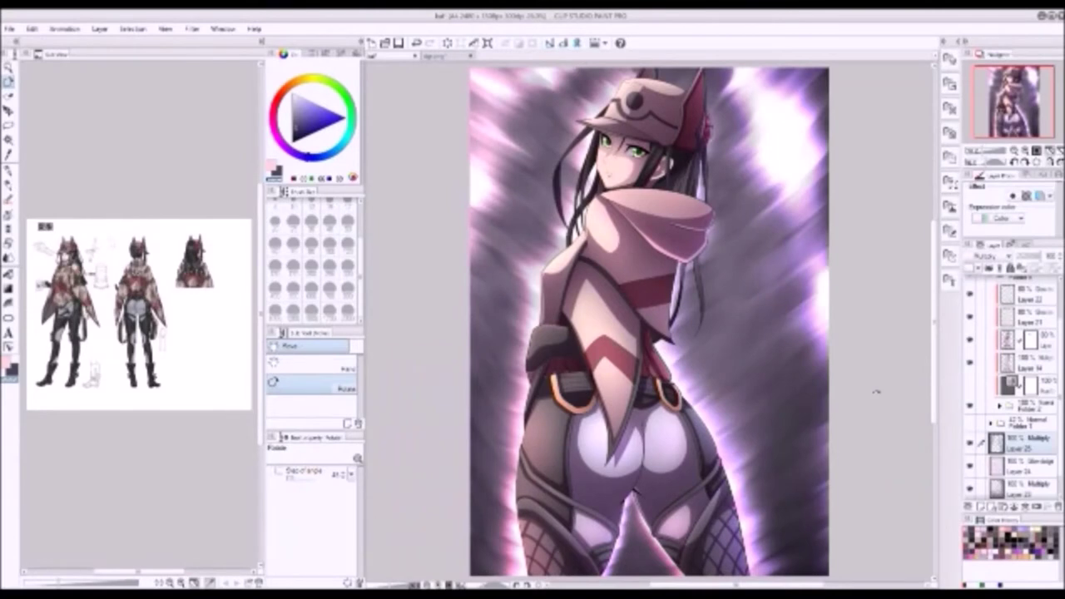
key("h")
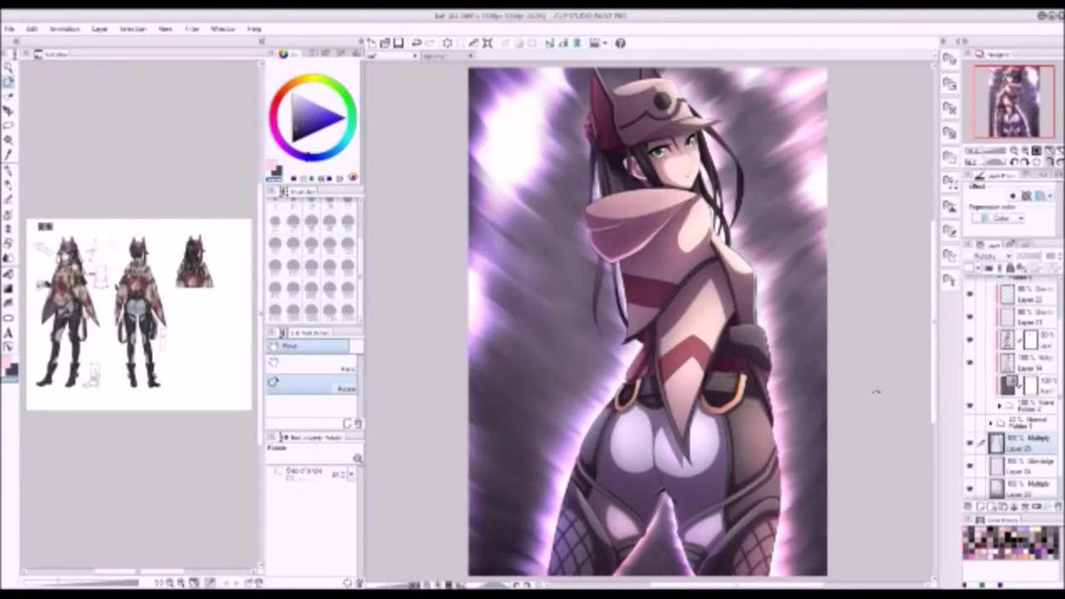
- Break up the bright flare in the background's upper left corner with dark streaks
mouse_move(541, 133)
left_mouse_down()
mouse_move(773, 143)
mouse_move(690, 147)
left_mouse_up()
key("b")
mouse_move(525, 327)
left_mouse_down()
mouse_move(591, 241)
mouse_move(641, 200)
mouse_move(599, 233)
mouse_move(612, 212)
mouse_move(595, 249)
mouse_move(574, 241)
mouse_move(615, 221)
left_mouse_up()
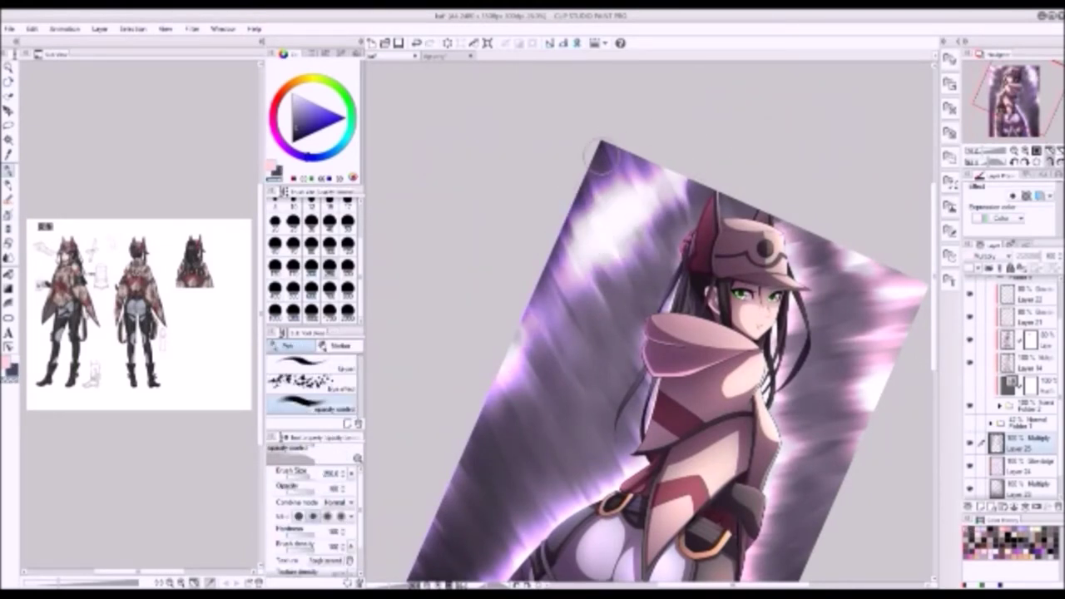
left_click_drag(598, 155, 658, 197)
key("r")
key("ctrl+0")
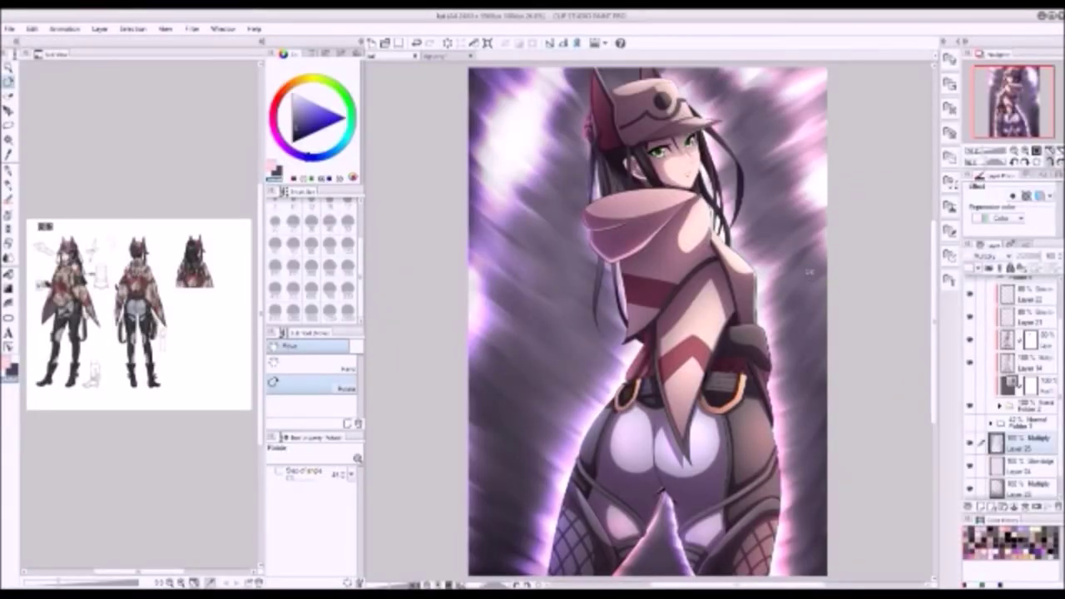
- Add a blue-to-pink gradient over the character on an Overlay layer at 25% opacity
left_click(970, 385)
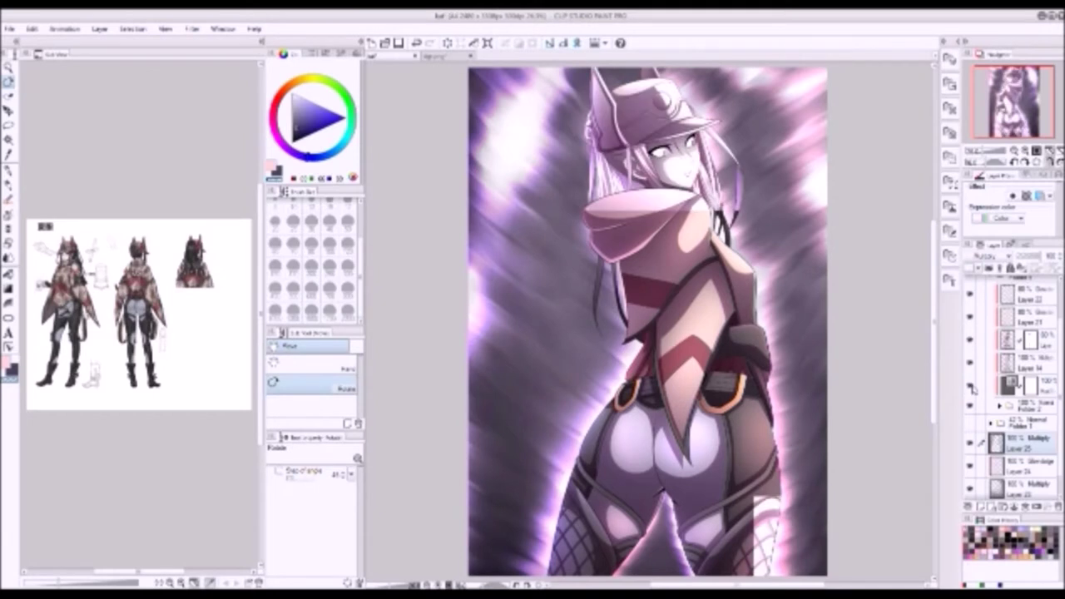
left_click(970, 385)
scroll(1011, 391, "up", 2)
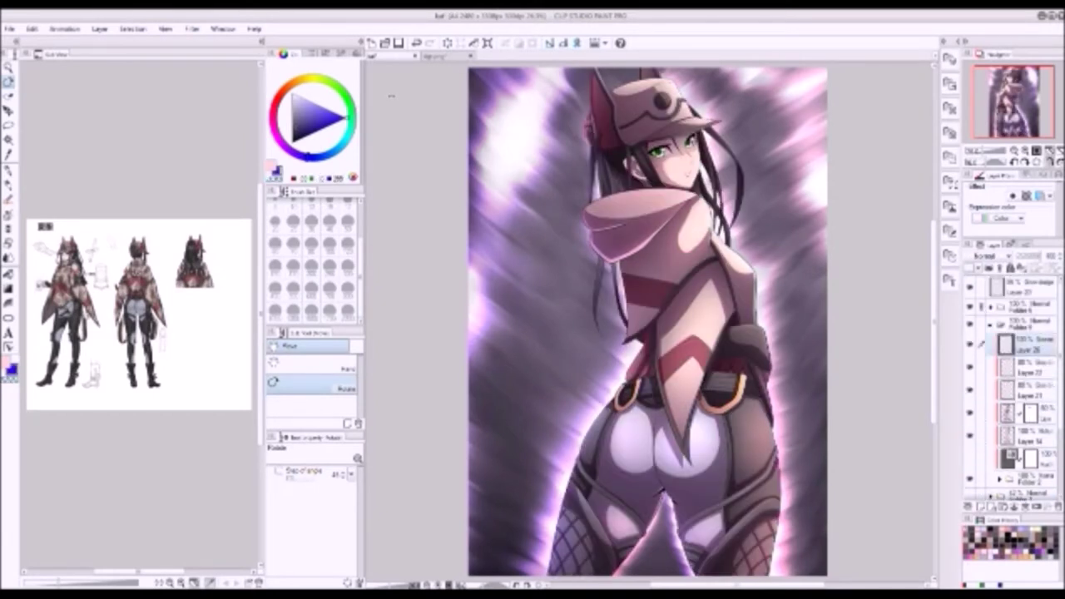
scroll(647, 321, "down", 3)
key("g")
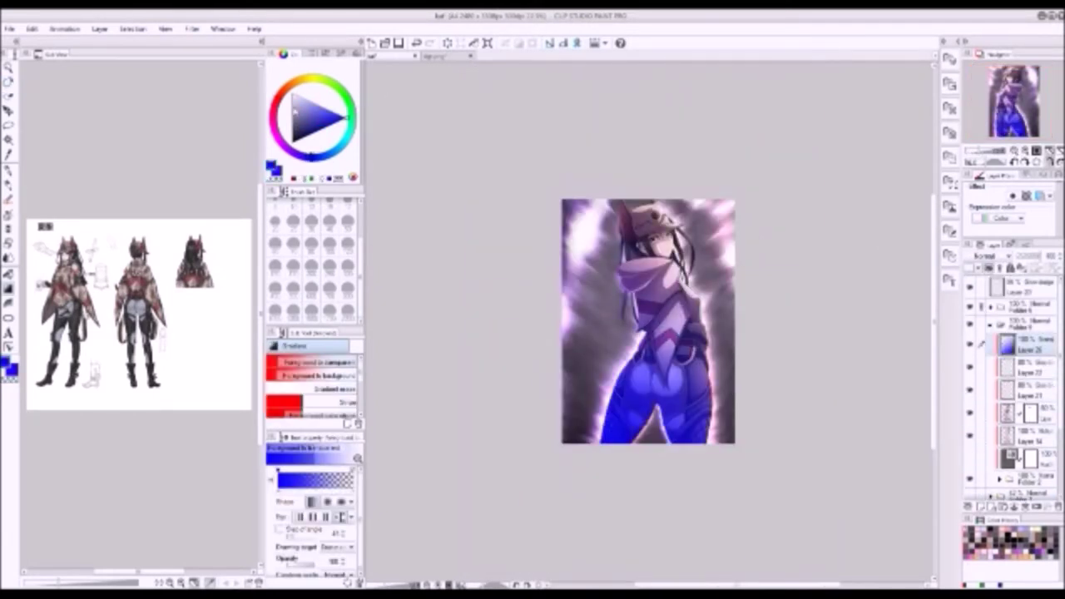
left_click(334, 90)
scroll(1004, 263, "down", 3)
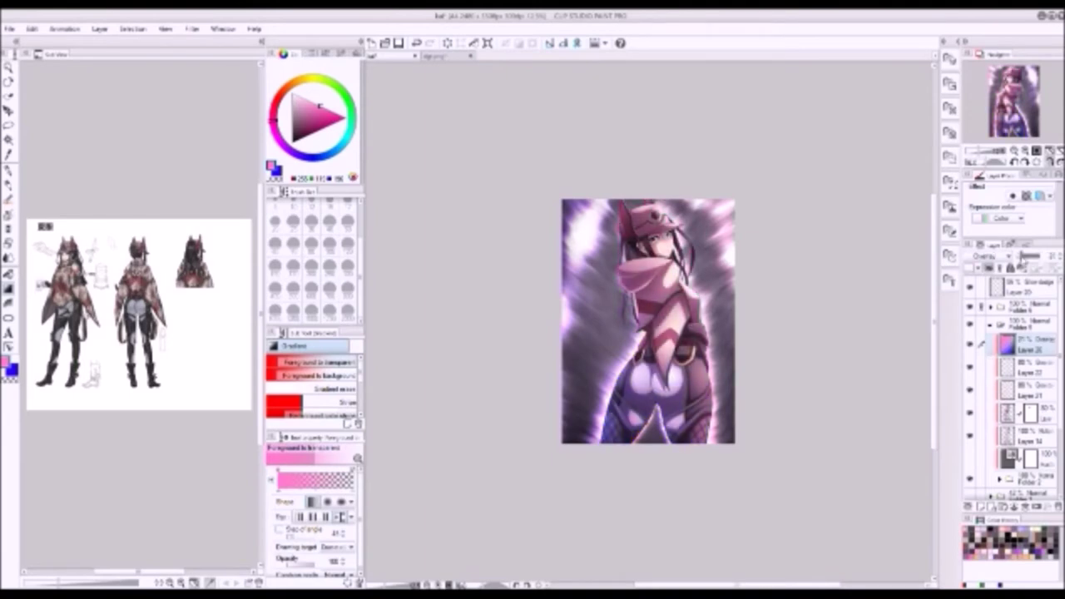
left_click(1025, 151)
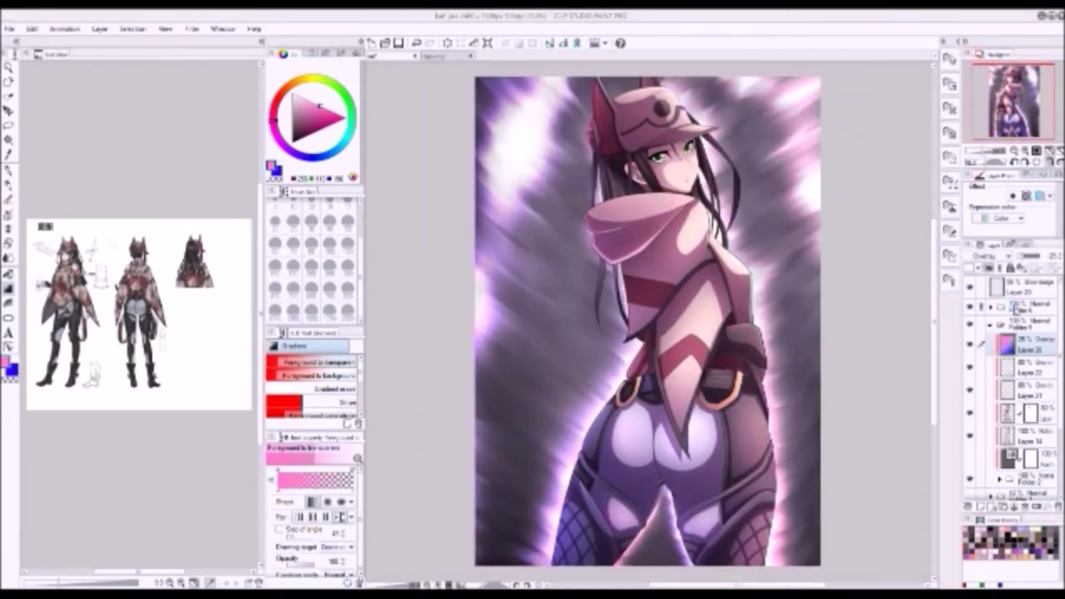
- Add a Multiply layer above the gradient and shade the character's head in muted violet with the G-pen
key("b")
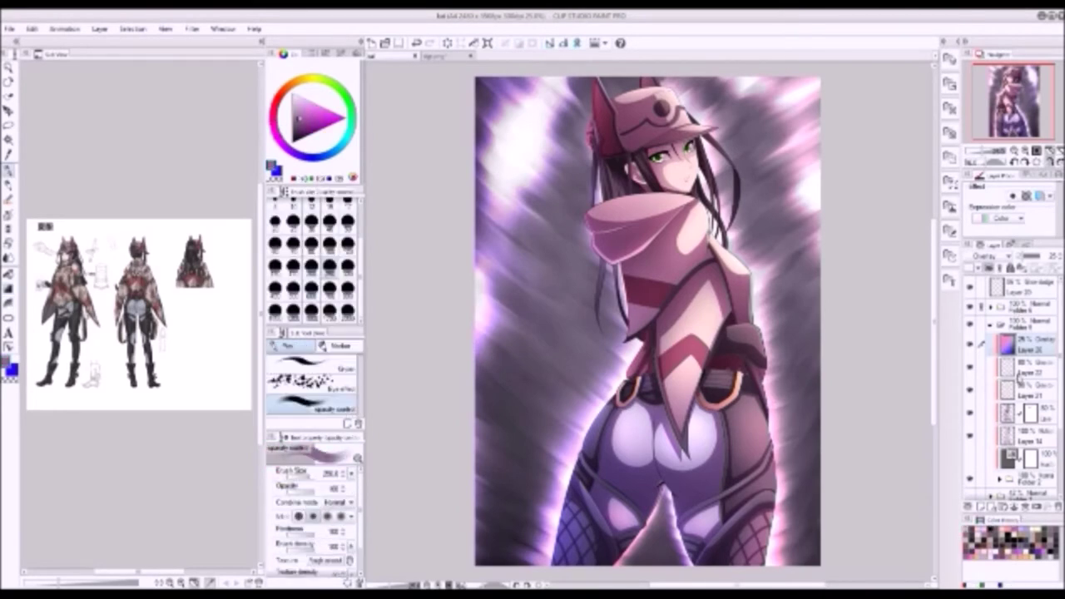
left_click(980, 506)
scroll(648, 324, "up", 5)
left_click(312, 366)
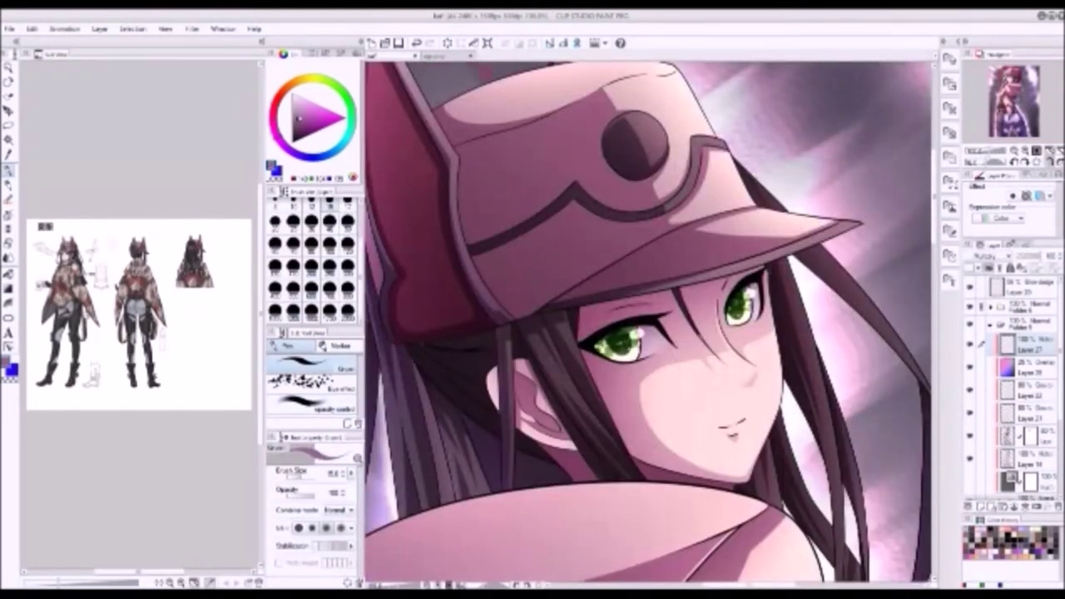
key("h")
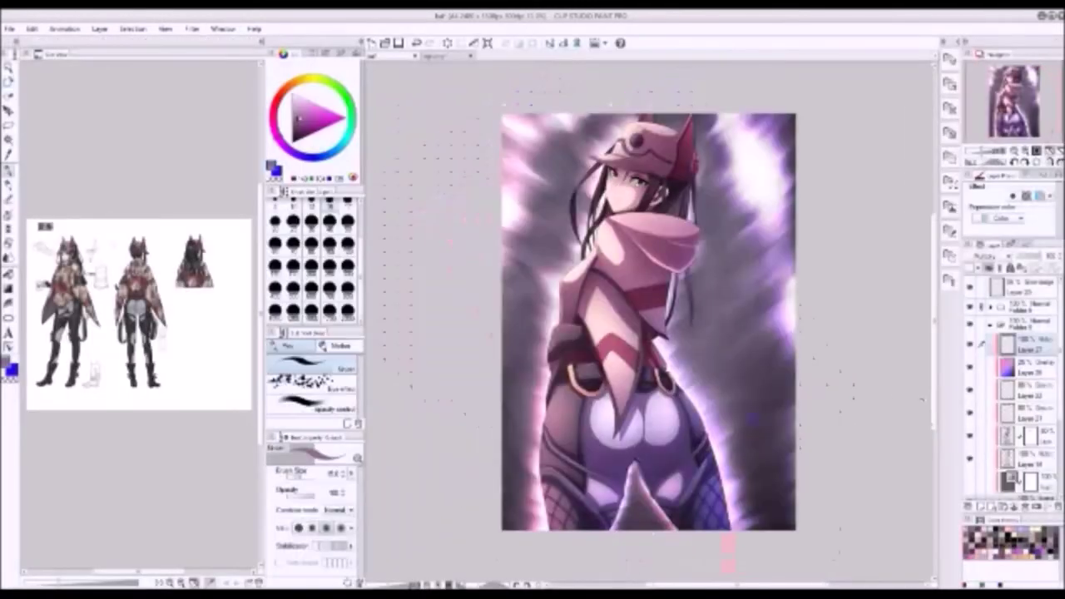
- Select the background area around the character with Auto select
scroll(644, 325, "up", 2)
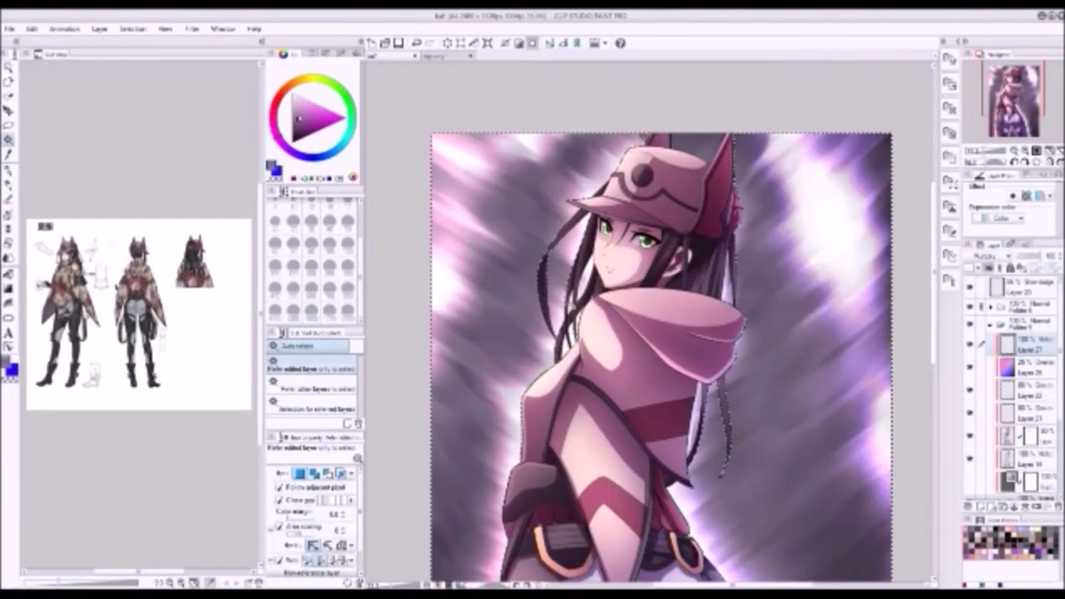
left_click_drag(666, 499, 624, 233)
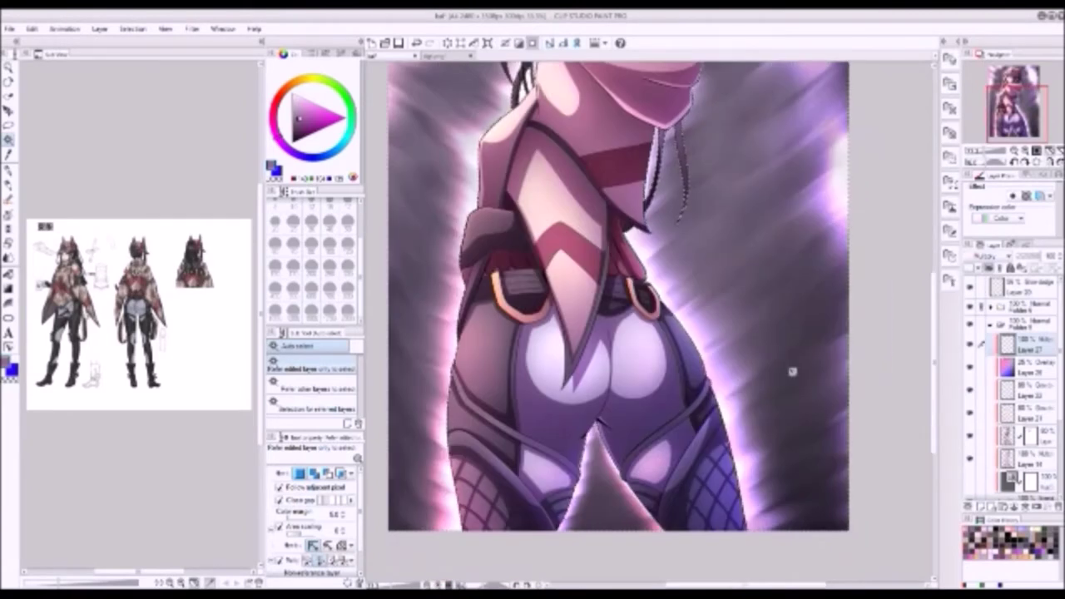
key("b")
- Add a layer beneath the character folder and fill the character's silhouette with black using a size 2000 brush
left_click(1019, 360)
key("ctrl+shift+n")
key("bracketright")
key("bracketright")
key("bracketright")
key("bracketright")
key("bracketright")
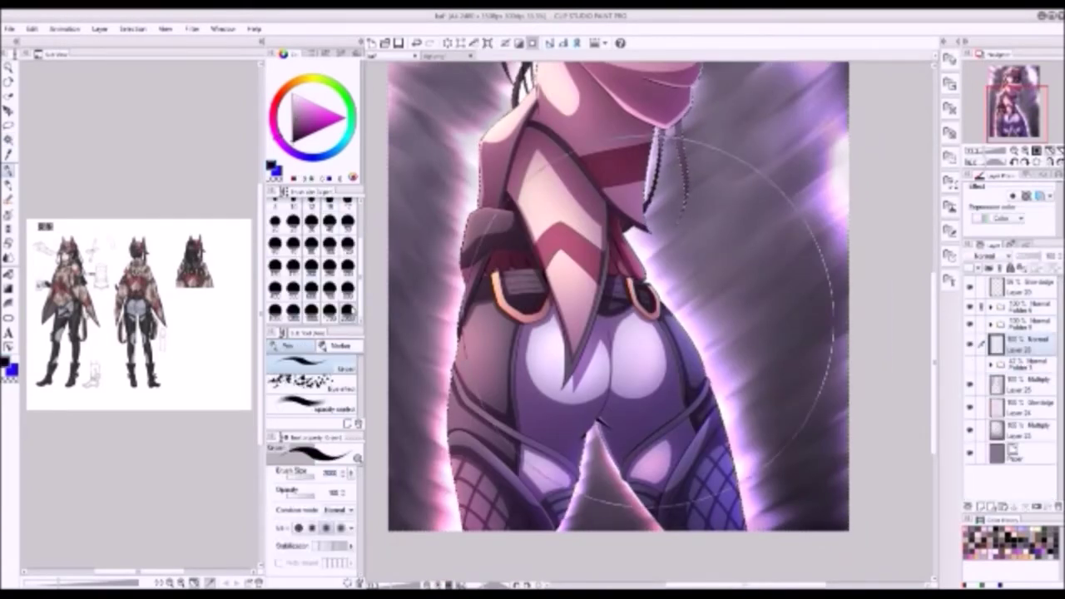
left_click_drag(601, 241, 607, 499)
scroll(566, 249, "up", 4)
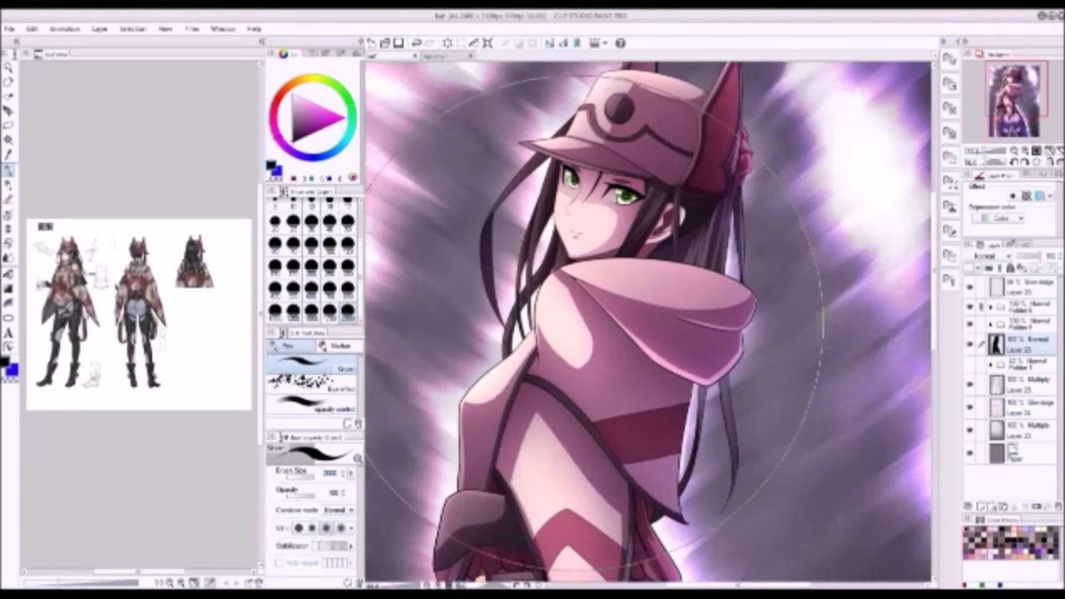
key("ctrl+0")
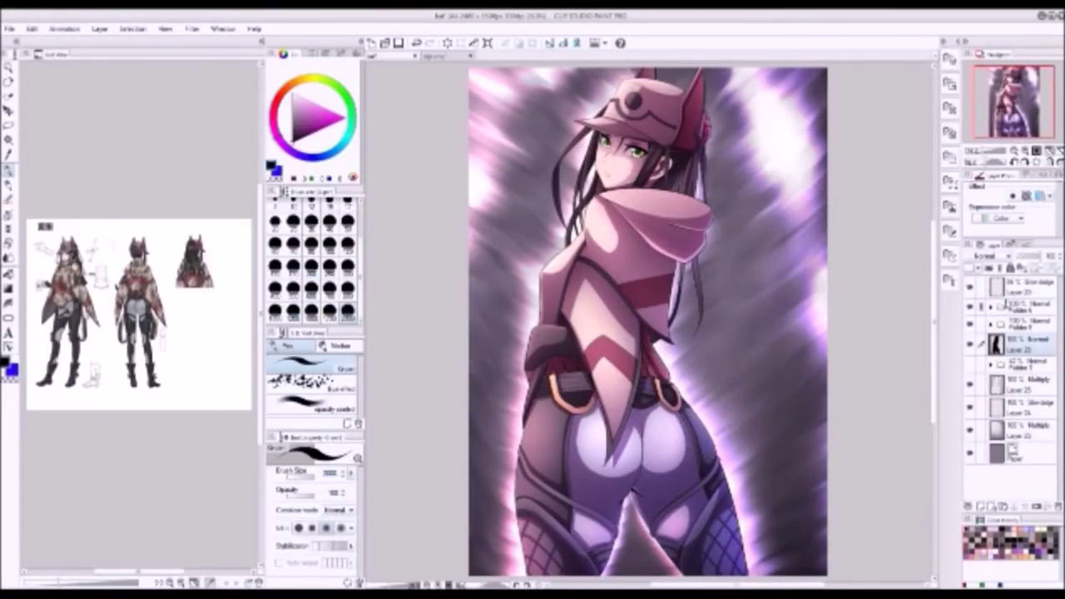
- Enlarge the reference's camouflage cape and add a layer for the pattern among the character's base colour layers
key("ctrl+shift+h")
scroll(157, 238, "up", 5)
left_click_drag(157, 239, 175, 299)
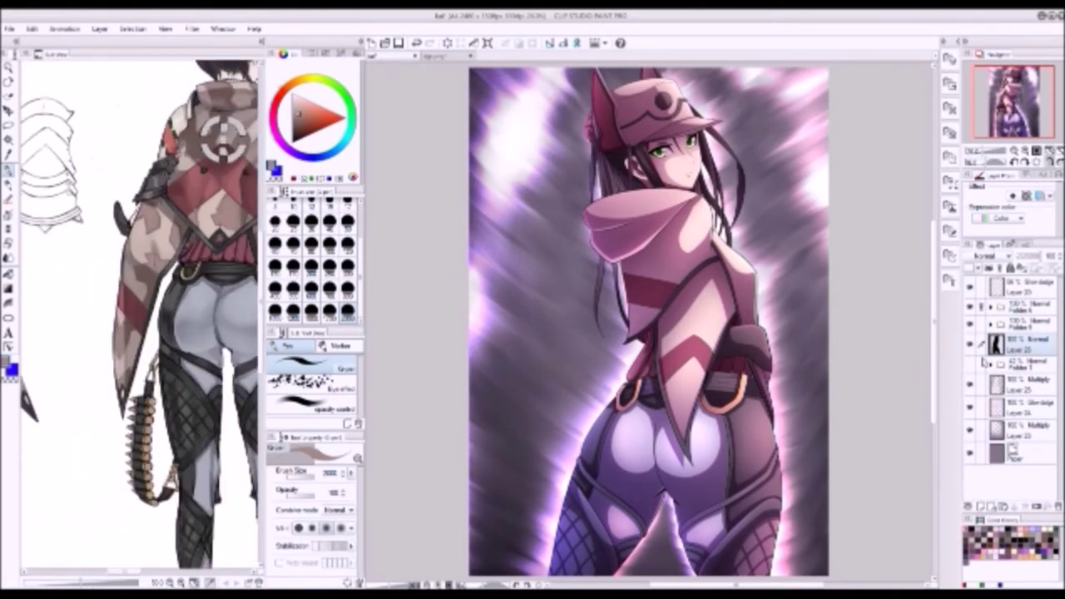
left_click(992, 328)
left_click(1023, 406)
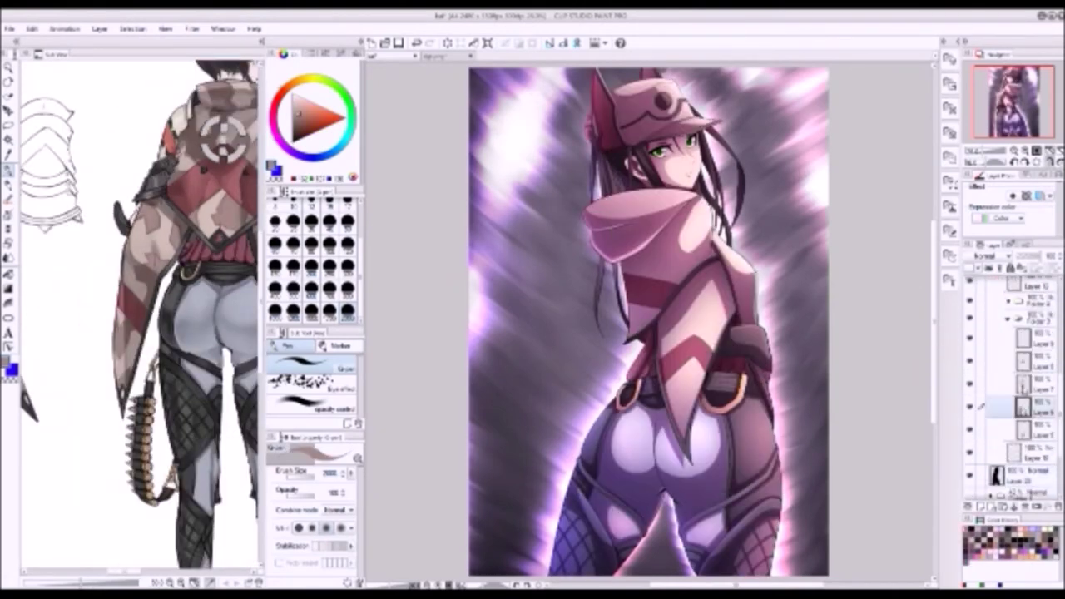
key("ctrl+shift+n")
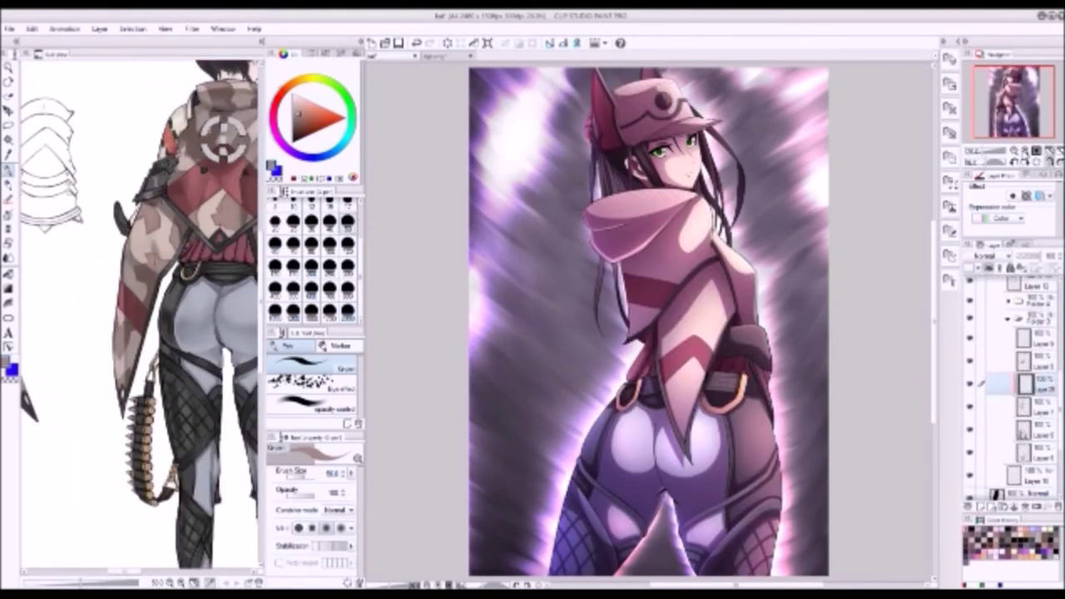
- Paint angular brown-grey camouflage patches on the cape's hanging flap with a size 50 G-pen
scroll(748, 375, "up", 3)
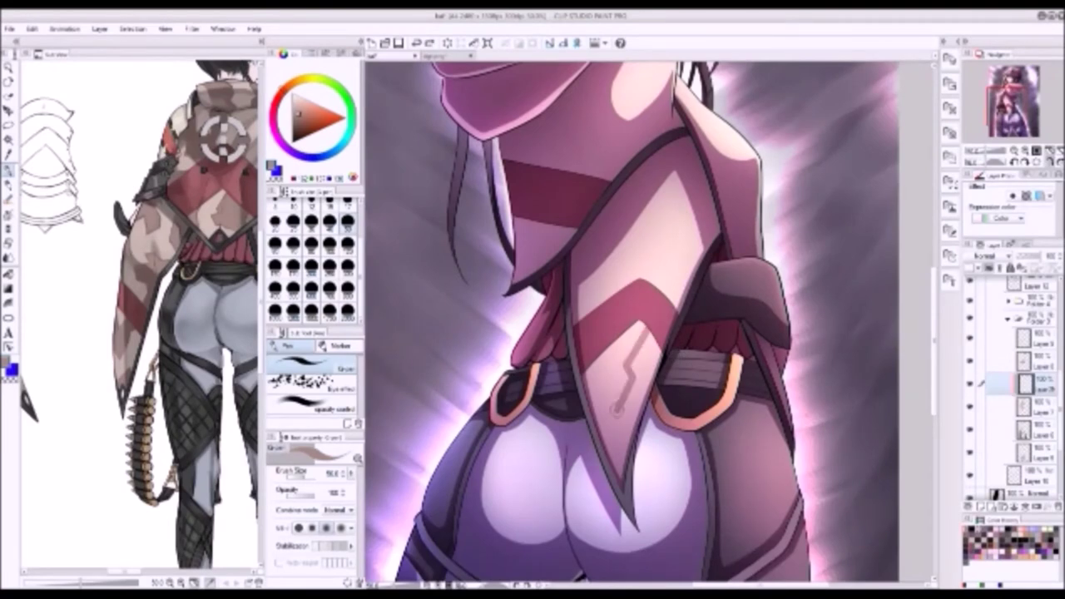
left_click_drag(729, 141, 707, 233)
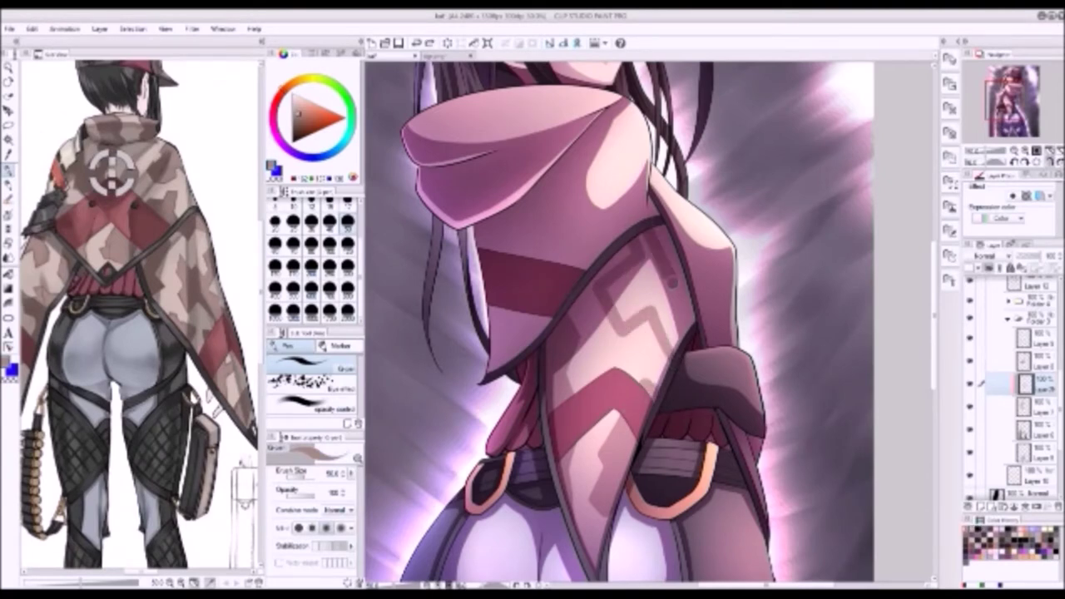
left_click_drag(672, 281, 655, 354)
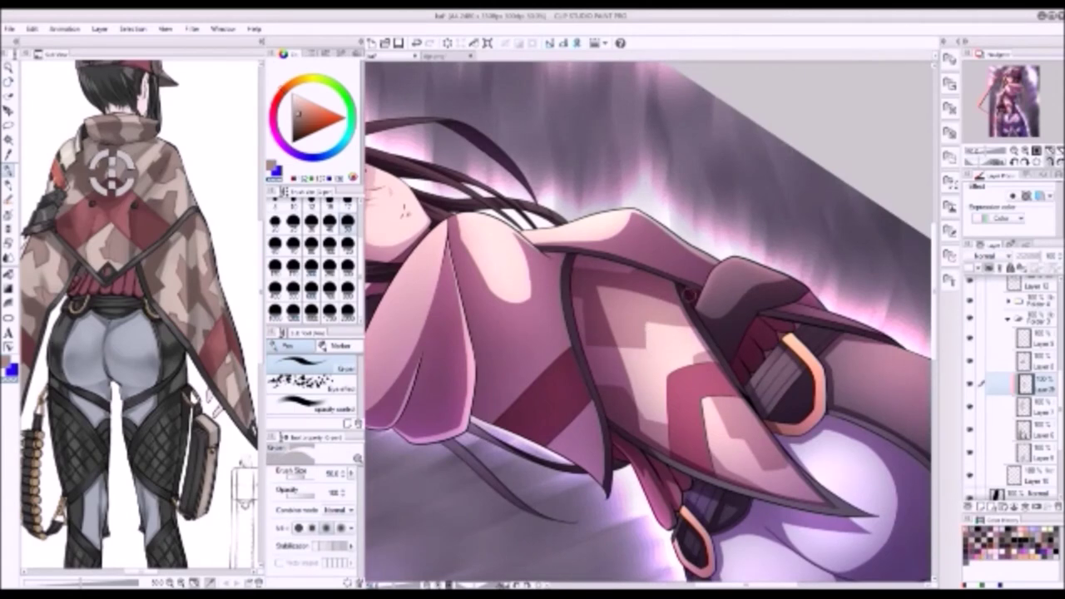
left_click_drag(711, 239, 648, 320)
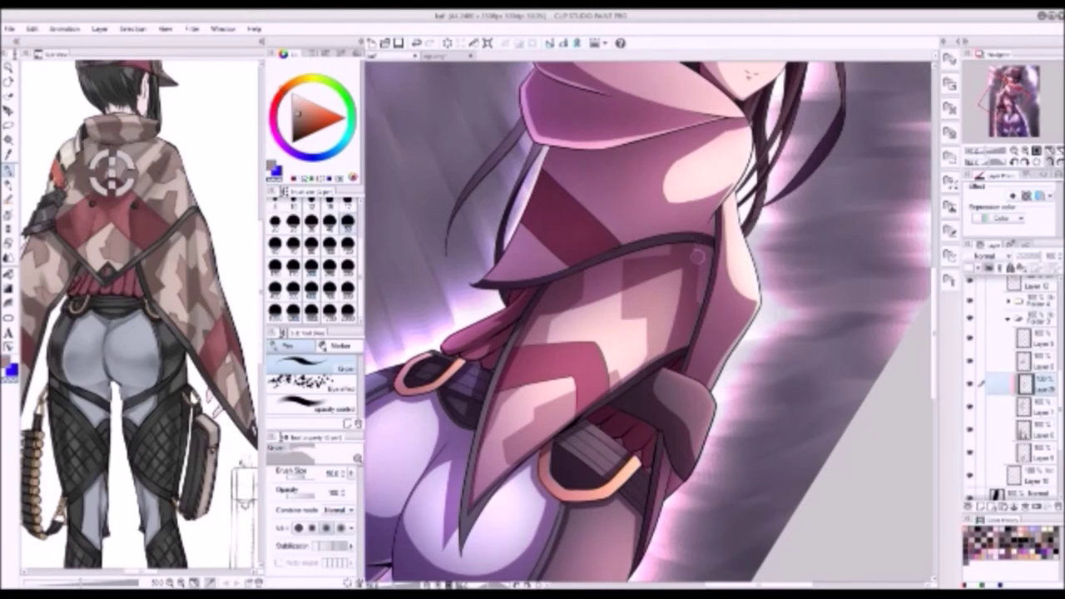
- Paint camouflage patches on the cape's upper back and shoulder, above the red band
key("ctrl+0")
scroll(632, 117, "up", 3)
mouse_move(573, 287)
left_mouse_down()
mouse_move(564, 364)
mouse_move(533, 416)
left_mouse_up()
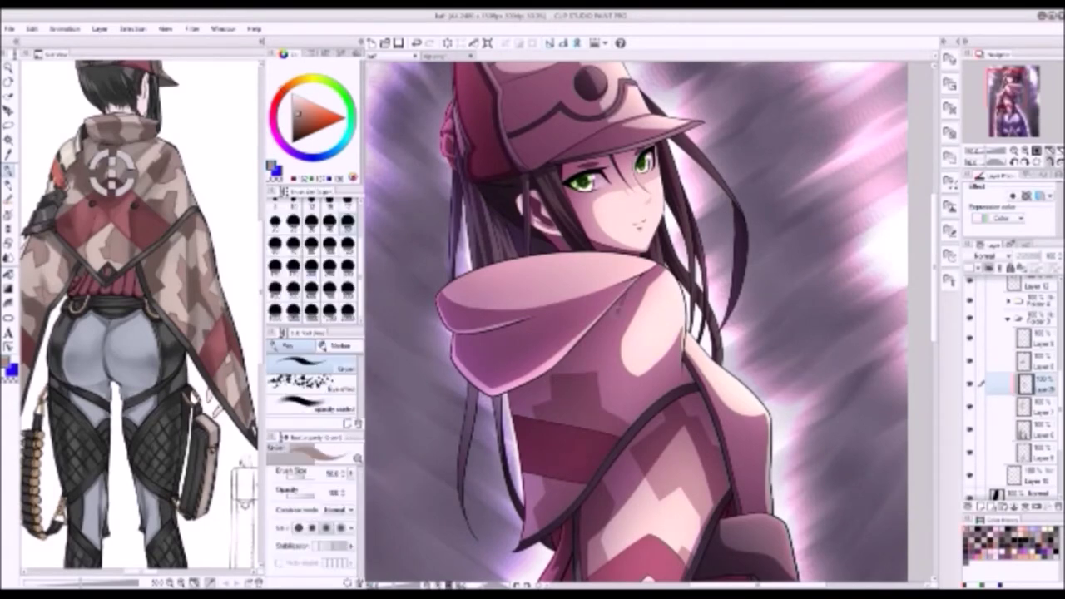
key("g")
key("b")
left_click_drag(676, 287, 722, 330)
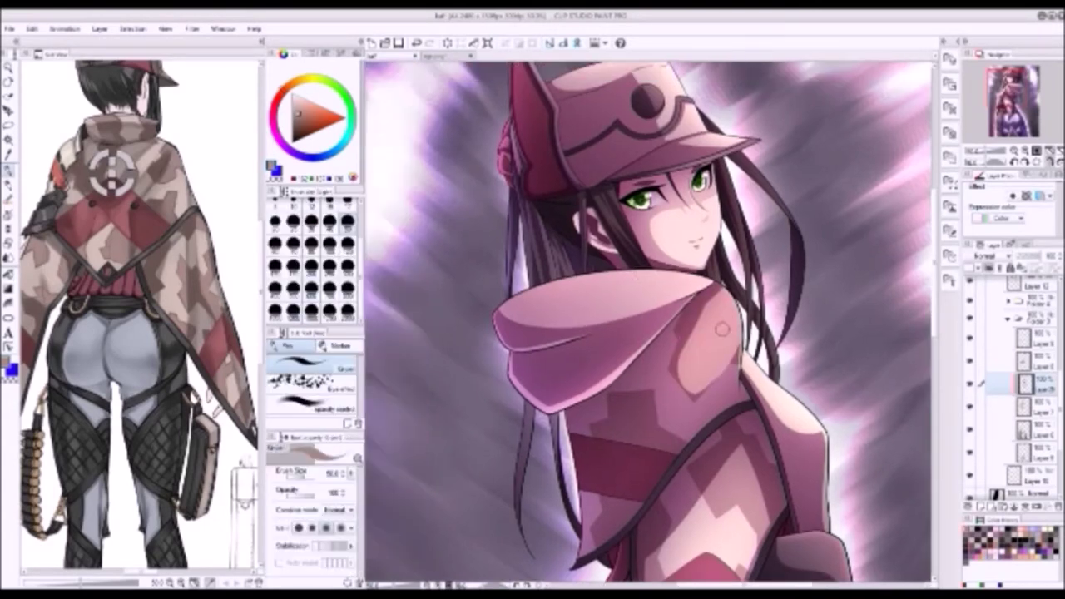
- Paint camouflage patches on the cape's folded hood and on the far shoulder and upper arm
left_click(657, 341, "alt")
left_click(678, 302, "alt")
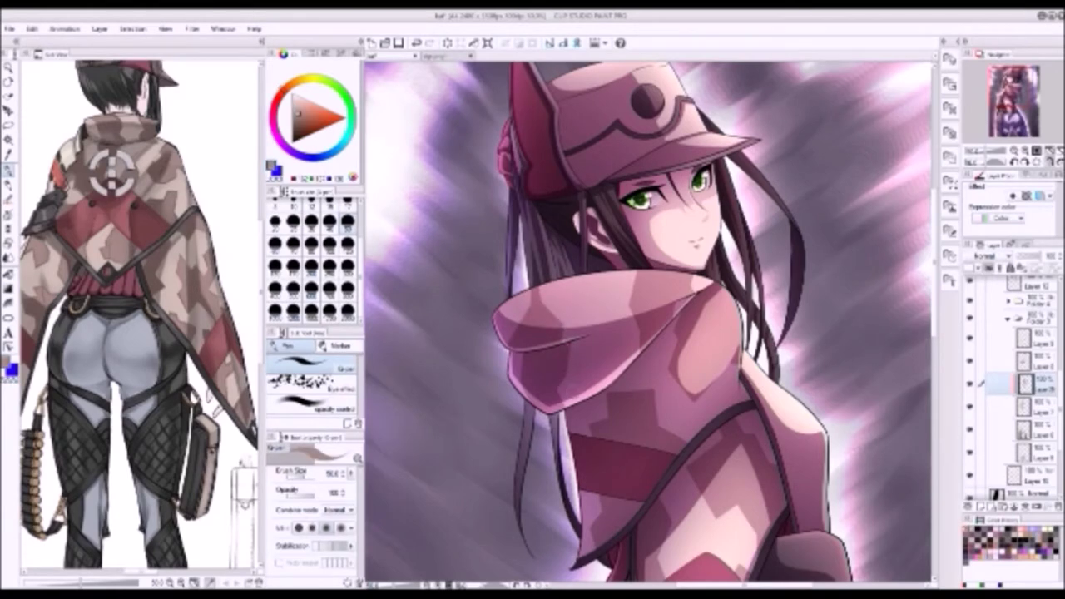
left_click_drag(562, 293, 591, 277)
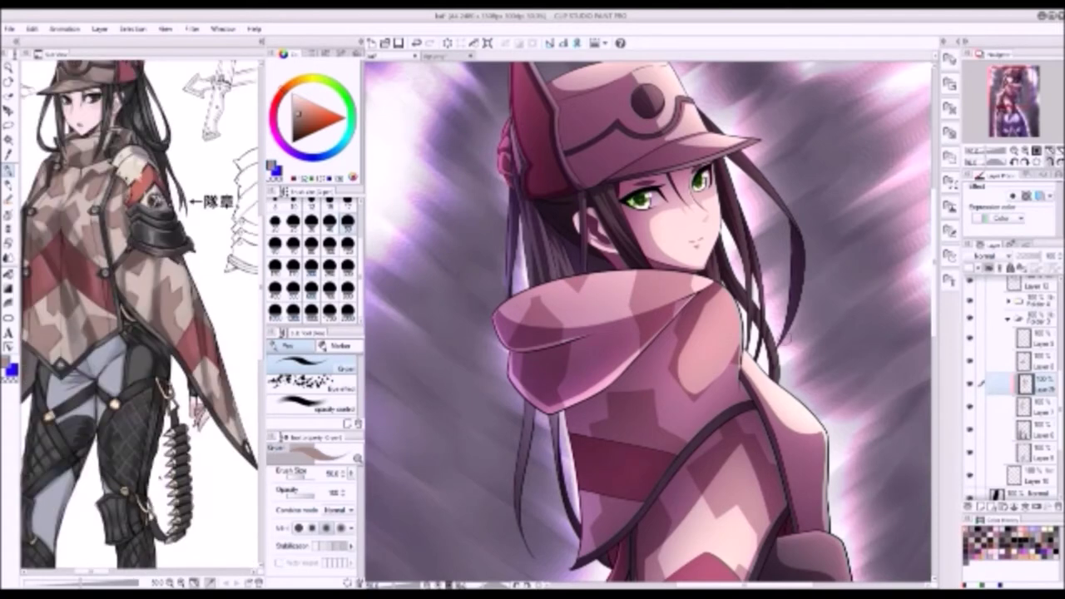
scroll(820, 371, "down", 1)
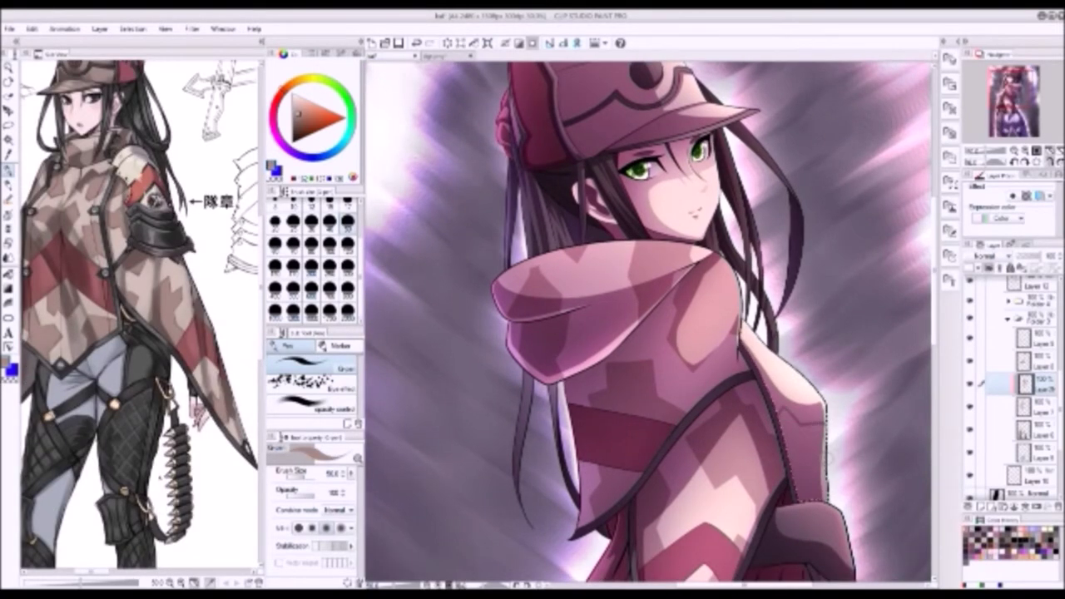
left_click_drag(832, 454, 840, 427)
scroll(915, 336, "up", 1)
- Add a layer above the base colour folder for the legwear highlights and pick a pale peach colour
scroll(914, 336, "down", 10)
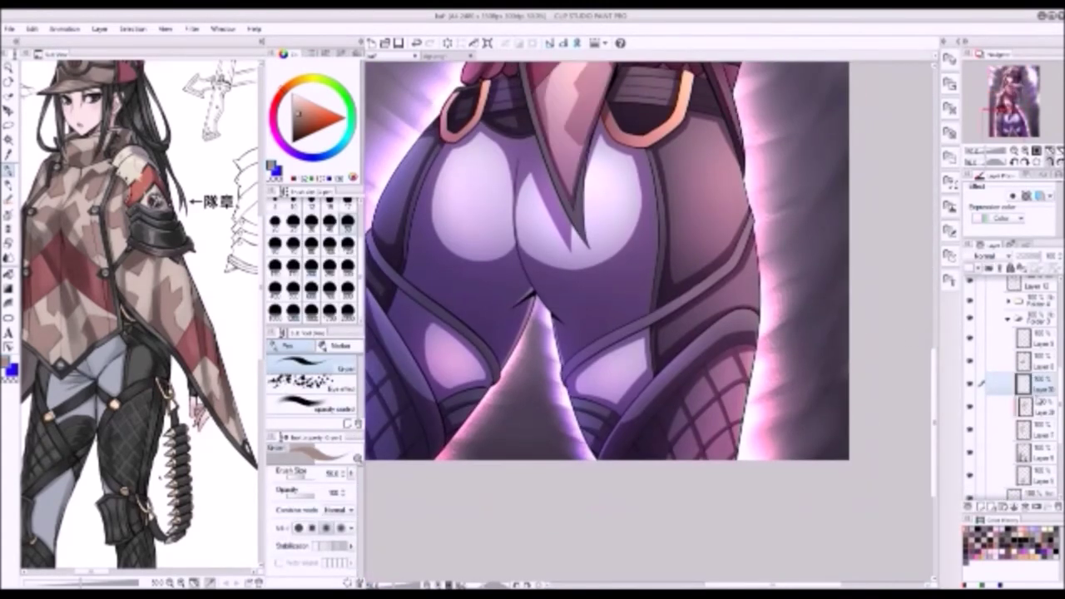
left_click(1032, 318)
left_click(1008, 319)
left_click_drag(1019, 453, 979, 334)
left_click(305, 93)
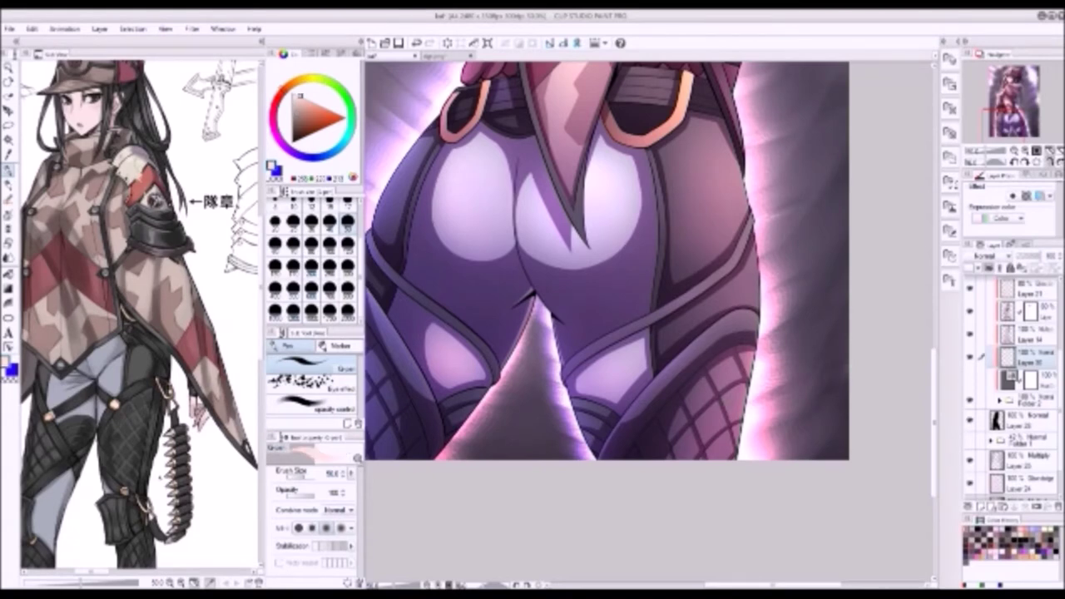
- Draw thin pale highlights along the crossed mesh lines of the legwear on the right-hand thigh
left_click_drag(722, 426, 670, 456)
left_click_drag(739, 386, 697, 419)
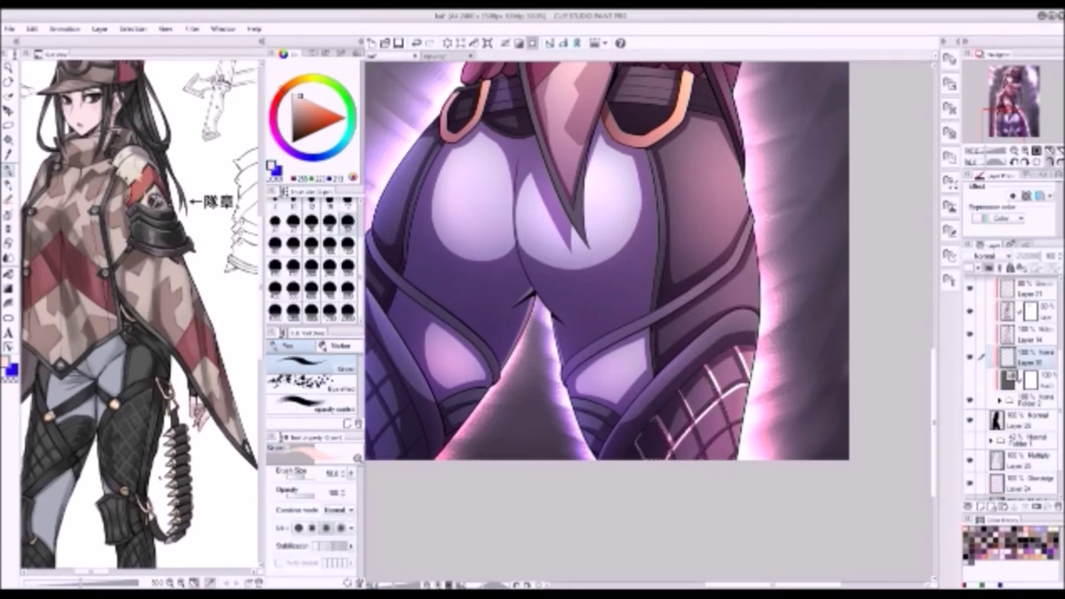
key("w")
key("e")
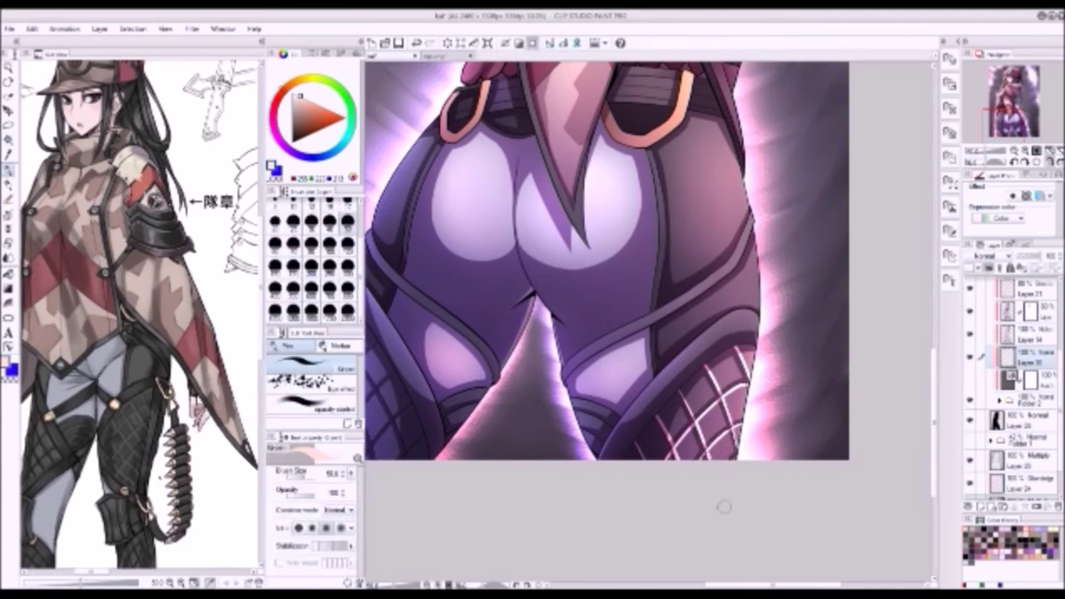
- Highlight the crossed mesh lines on the left-hand thigh's legwear, working from its outer side toward the lower canvas edge
left_click_drag(674, 425, 815, 357)
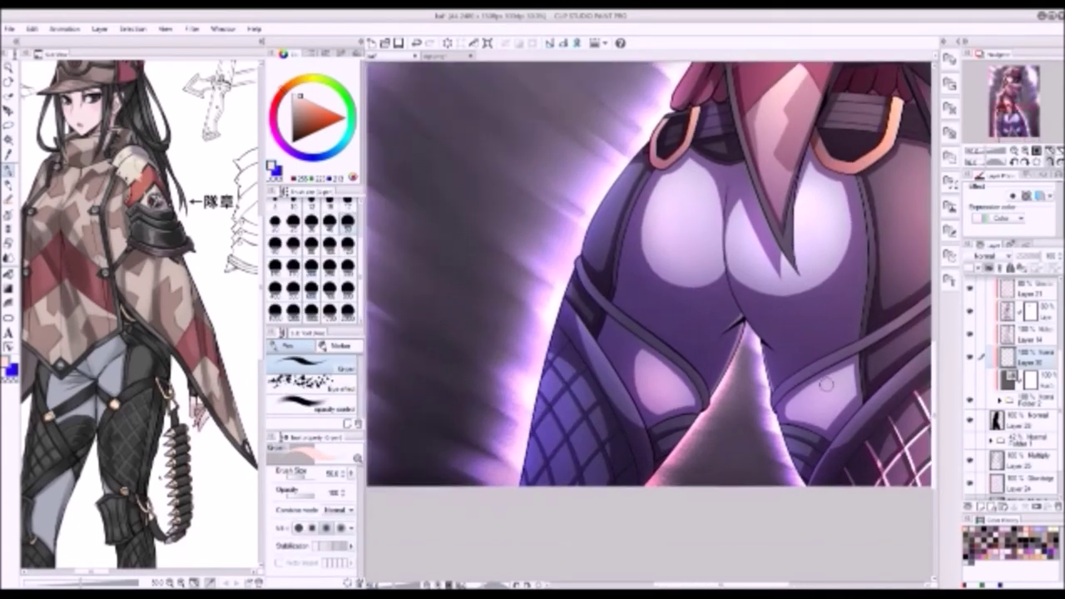
key("w")
key("p")
key("w")
key("p")
key("w")
key("p")
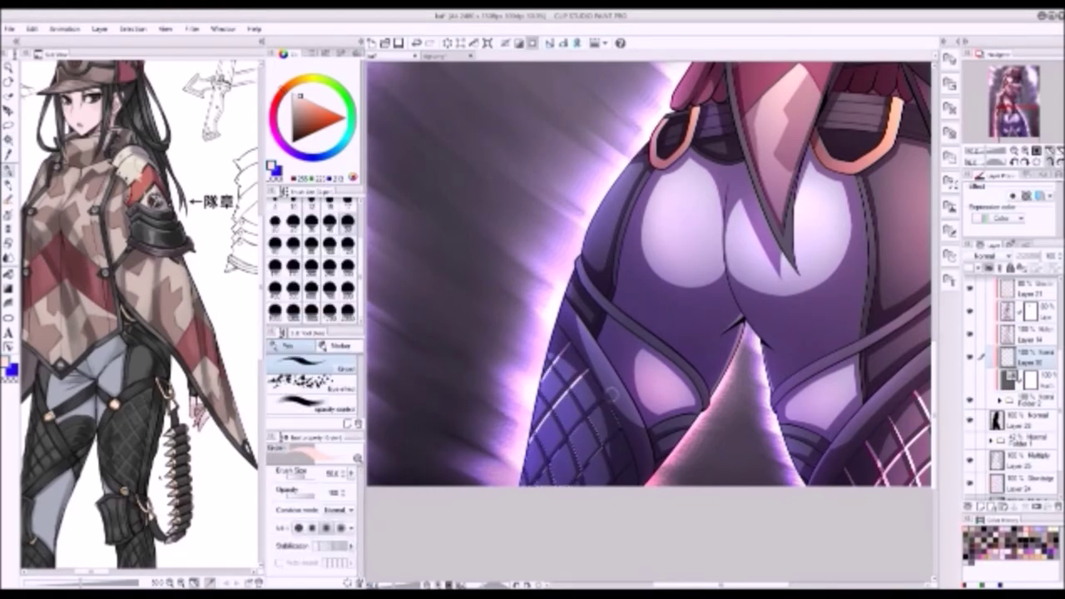
key("w")
key("p")
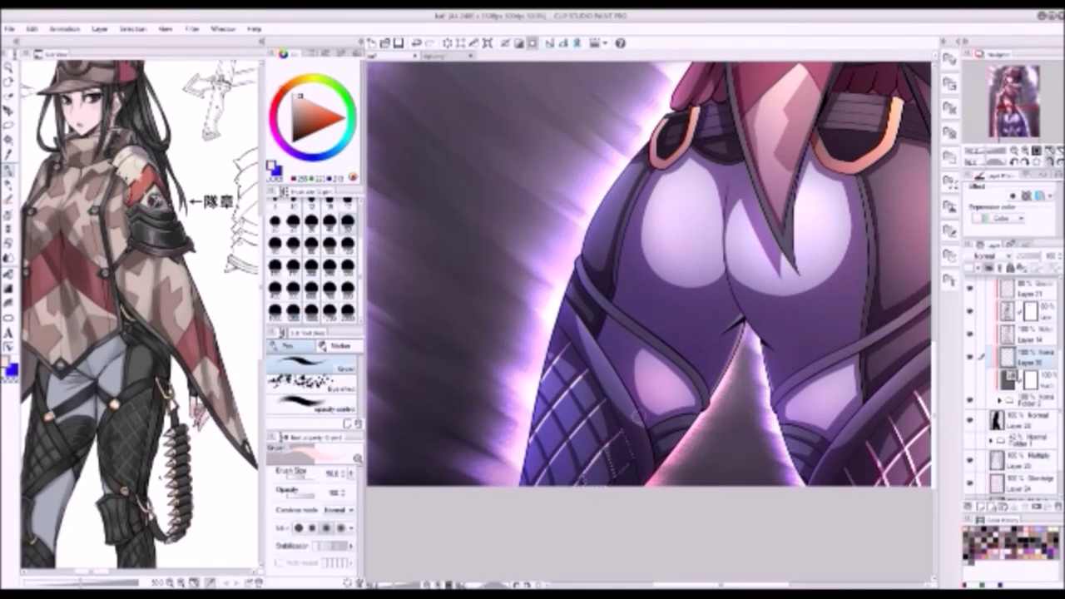
key("w")
key("p")
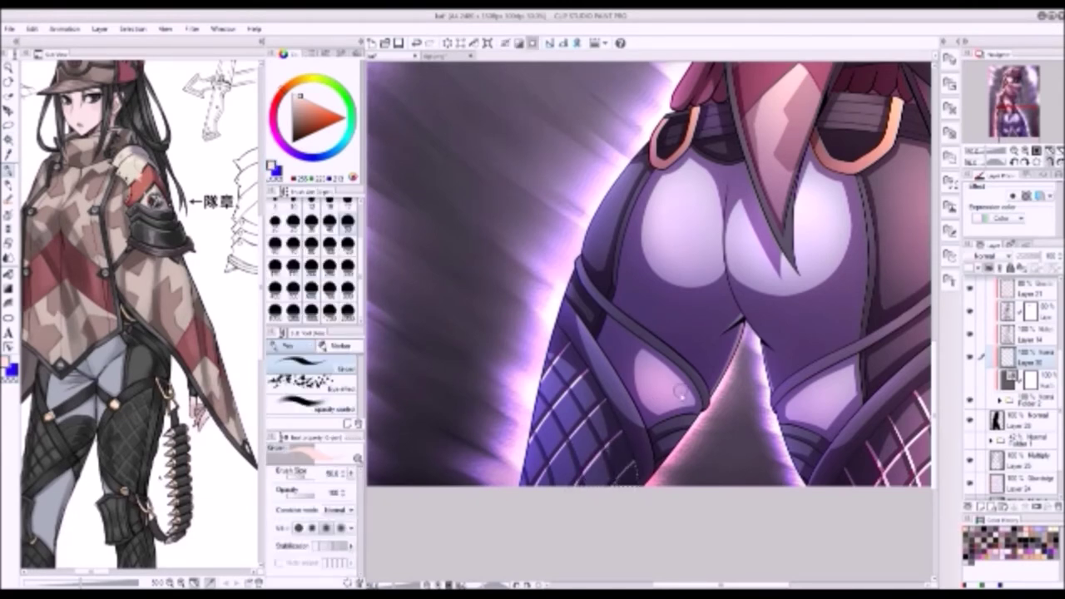
- Rotate the canvas and complete the pale mesh highlights along the left-hand legwear's inner edge
key("r")
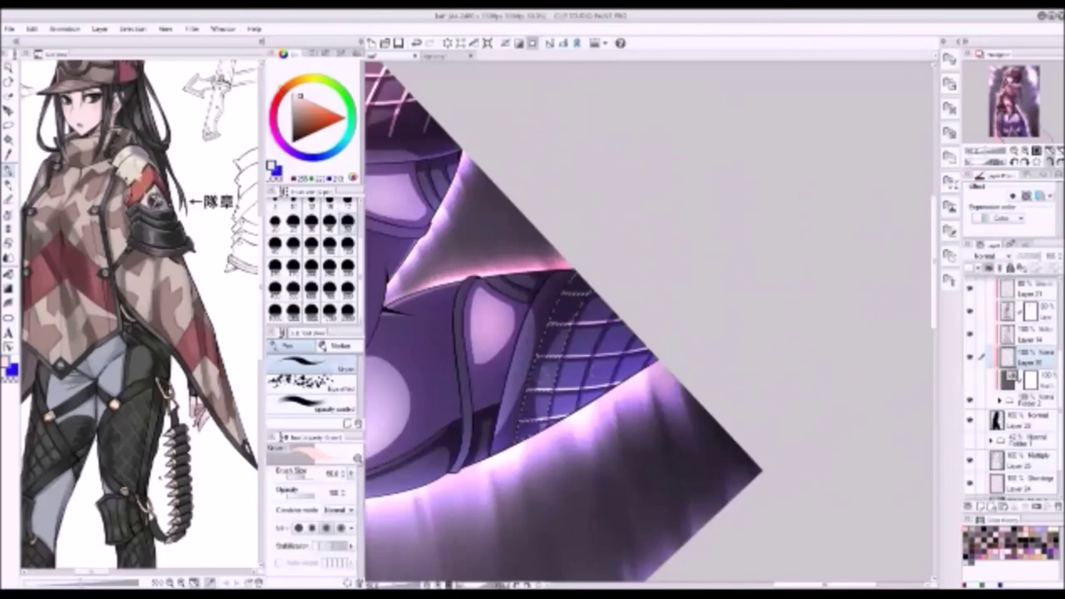
left_click_drag(678, 403, 643, 225)
key("p")
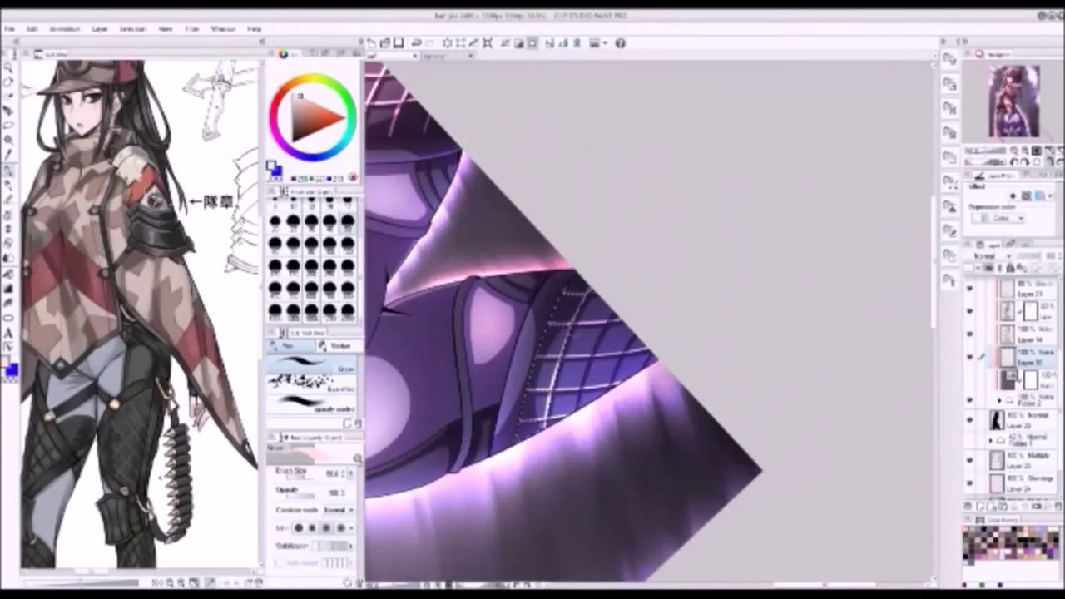
key("w")
key("p")
key("w")
key("p")
key("w")
key("p")
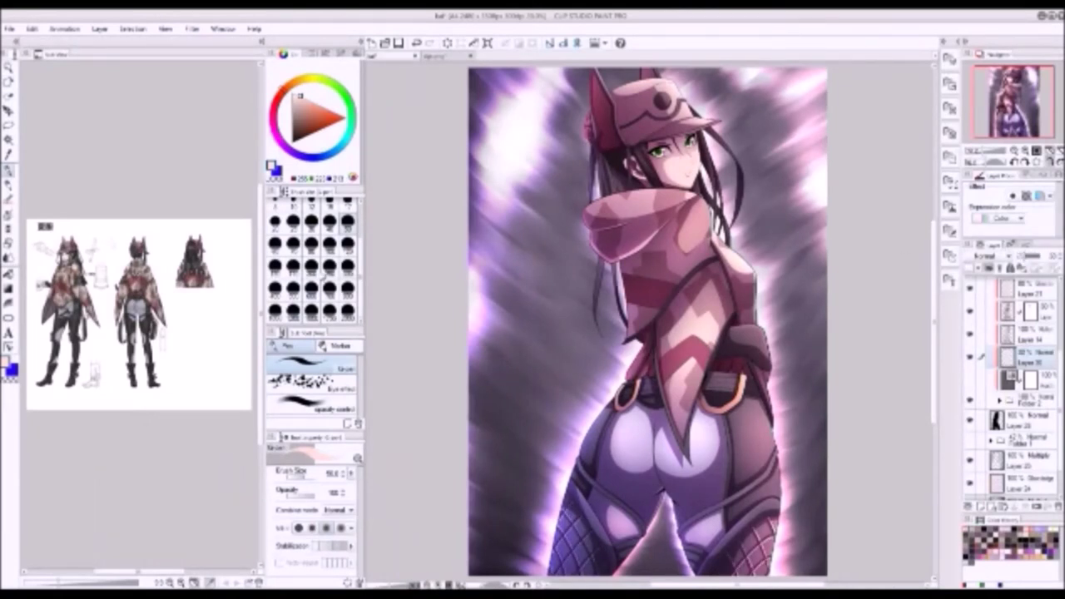
- Give the camouflage pattern layer a border effect with a brown edge colour sampled from the reference's cape
scroll(139, 316, "up", 3)
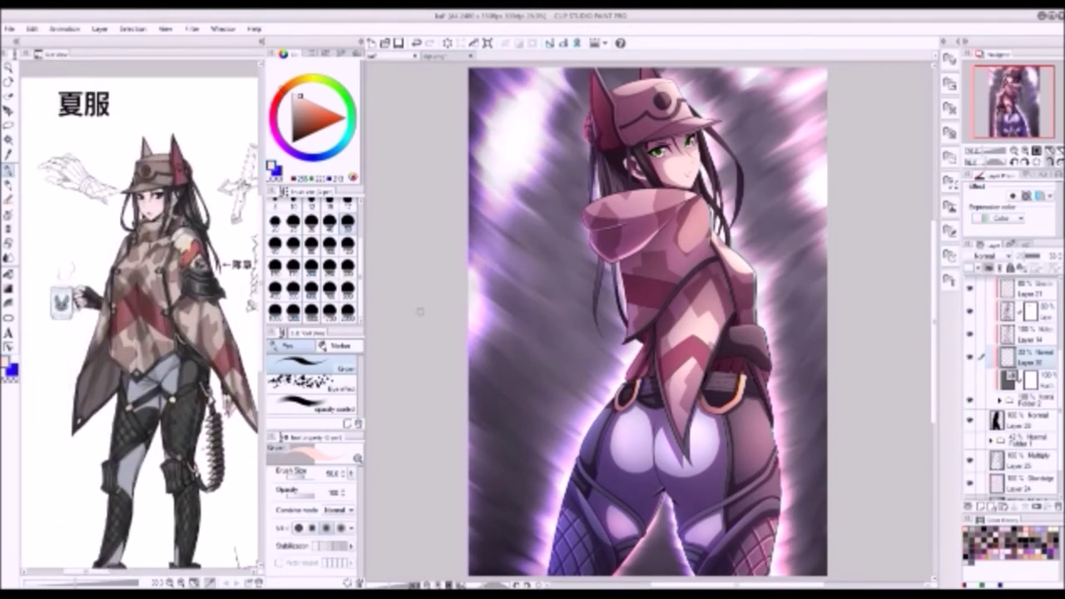
left_click(1001, 399)
left_click(1008, 353)
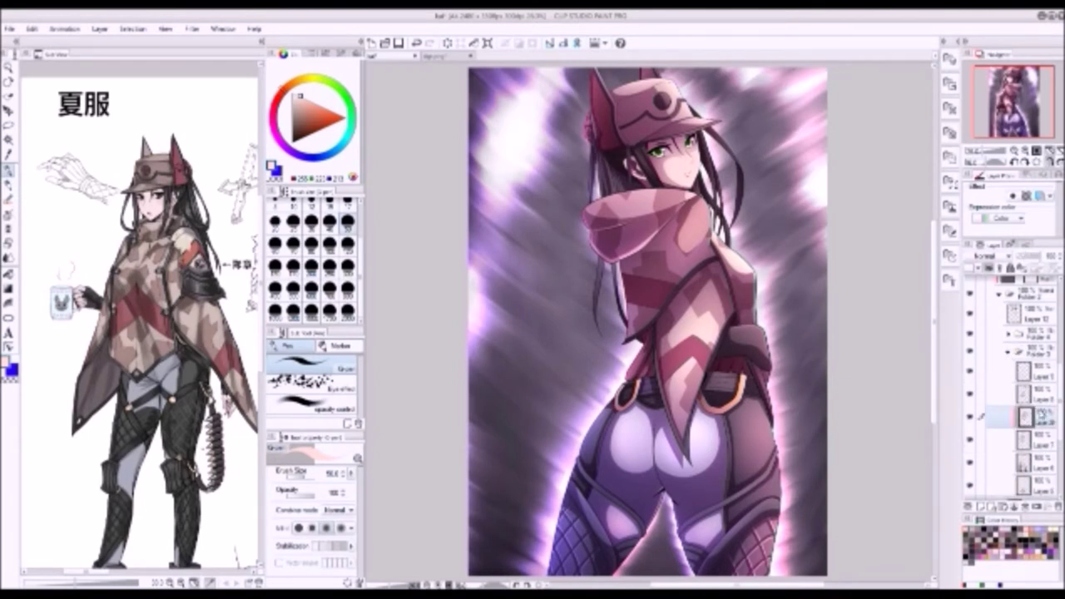
left_click(1012, 197)
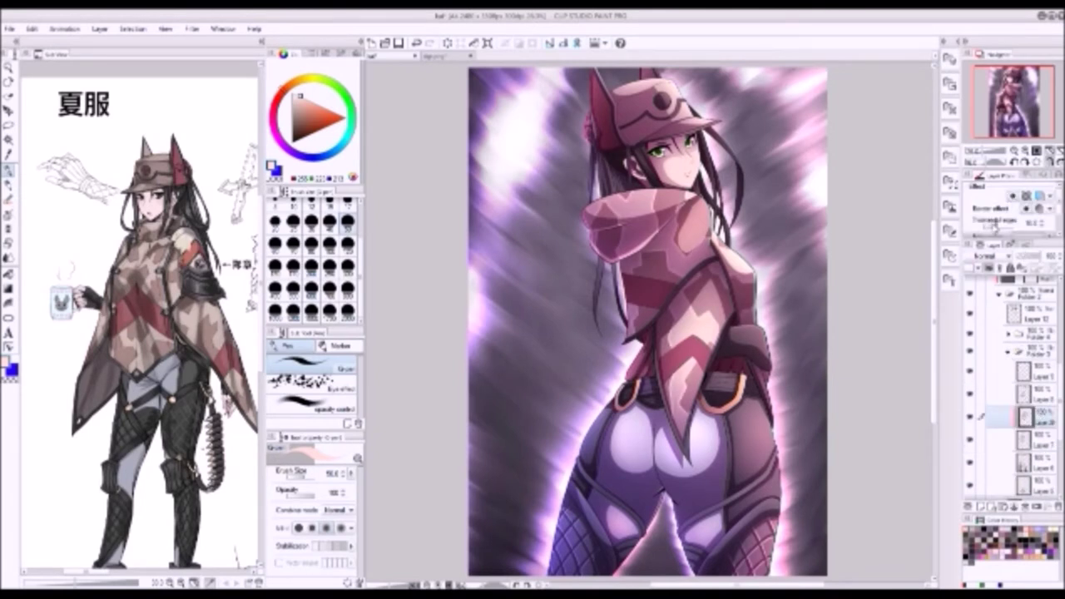
scroll(994, 225, "down", 2)
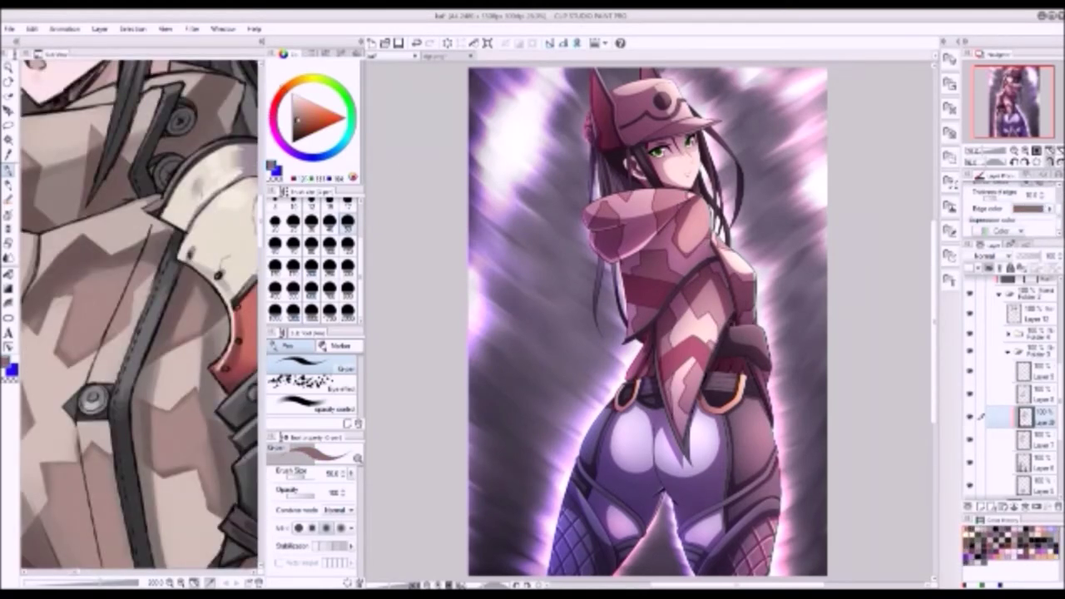
scroll(797, 354, "up", 2)
- Add a clipped layer above the line art folder and tint the head and hood lines with a size 170 soft airbrush
left_click_drag(797, 353, 796, 316)
scroll(797, 316, "down", 1)
left_click(1004, 333)
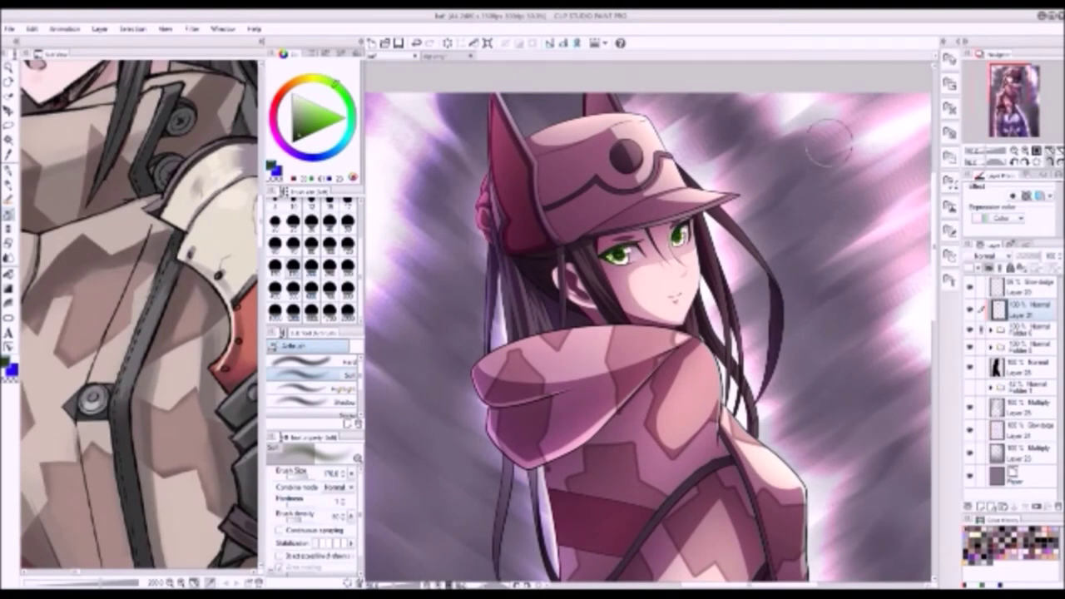
left_click(784, 181, "alt")
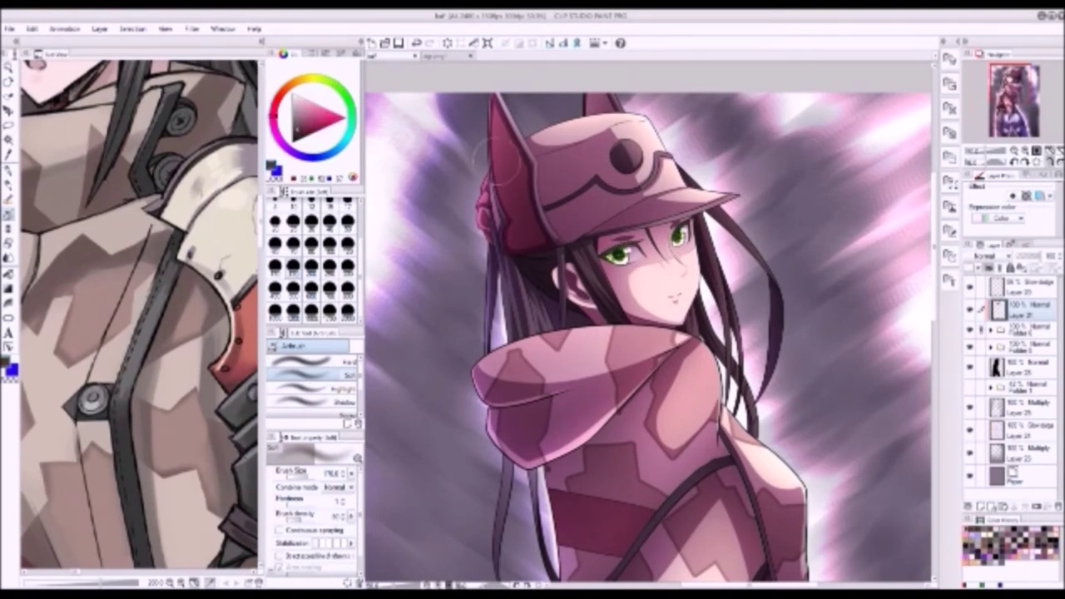
left_click(785, 306, "alt")
left_click(540, 242, "alt")
left_click(678, 391, "alt")
left_click_drag(692, 374, 674, 416)
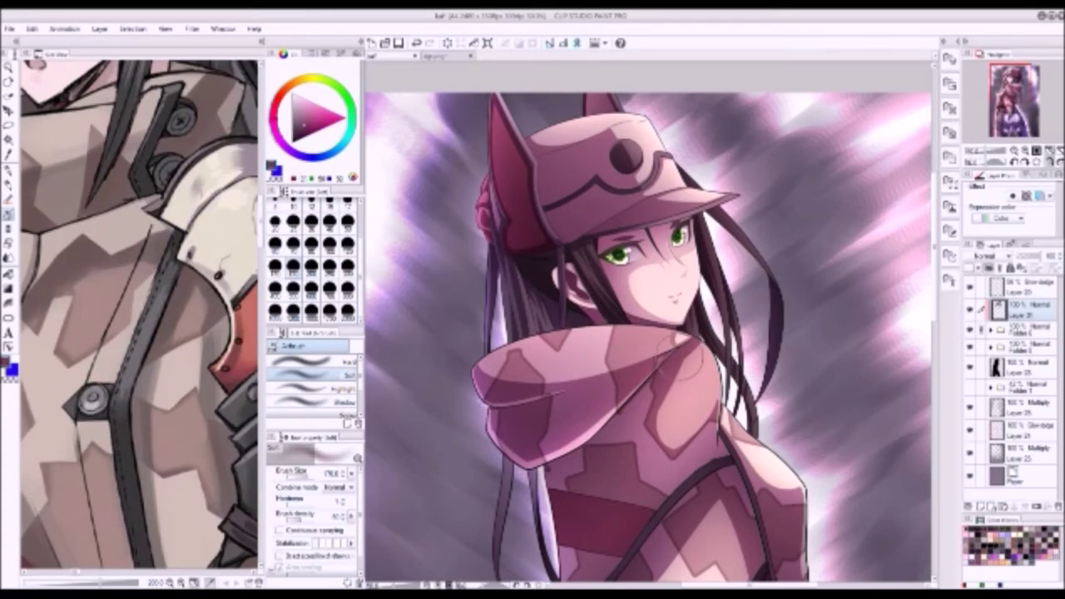
- Airbrush sampled local colours over the line art of the cape, arm and hanging flap
scroll(512, 433, "down", 3)
left_click(587, 339, "alt")
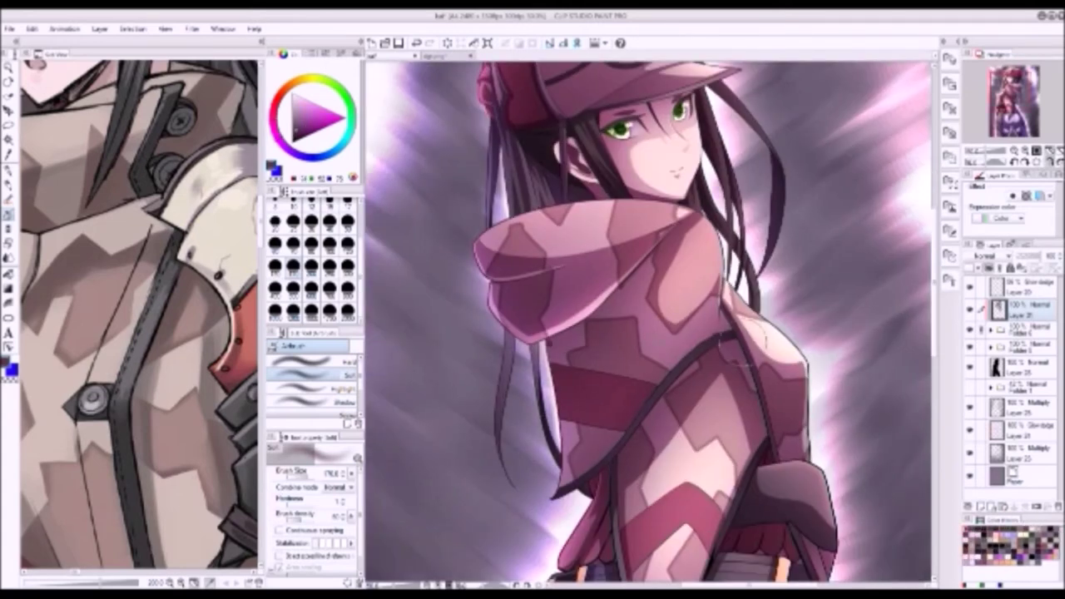
left_click(844, 286, "alt")
scroll(844, 285, "down", 3)
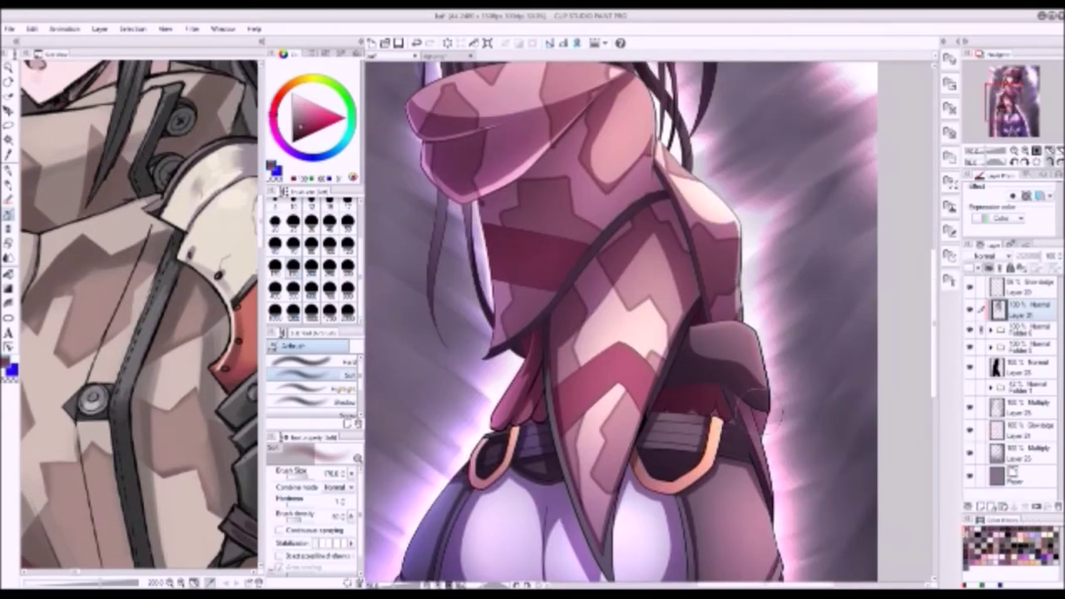
scroll(621, 324, "down", 3)
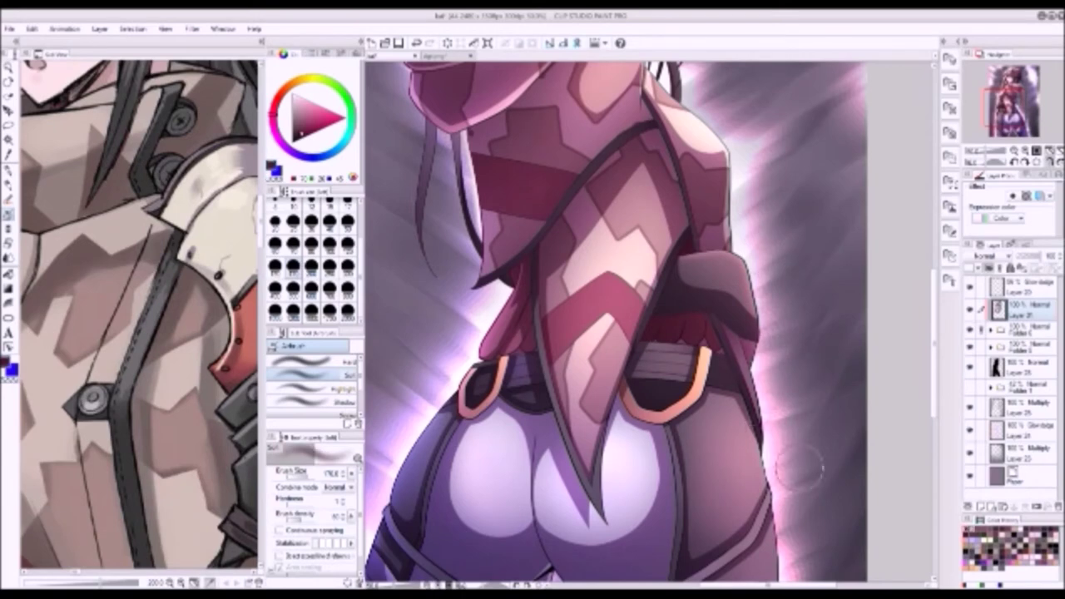
- Tint the line art of the belt, hips and legwear with sampled dark purple and red tones
scroll(778, 158, "down", 3)
scroll(562, 353, "down", 3)
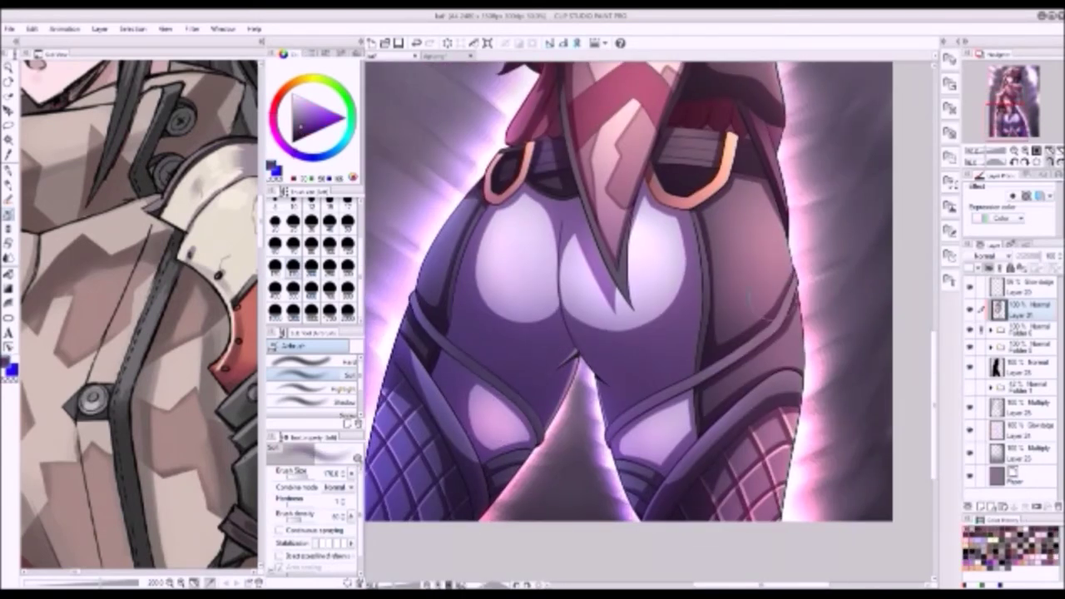
left_click(751, 410, "alt")
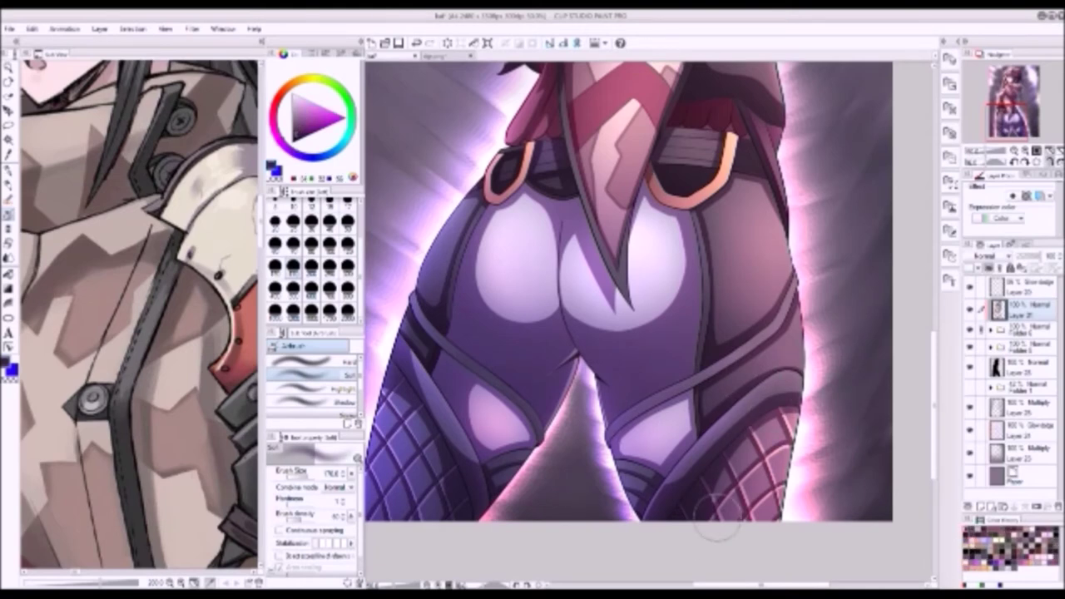
scroll(798, 260, "up", 3)
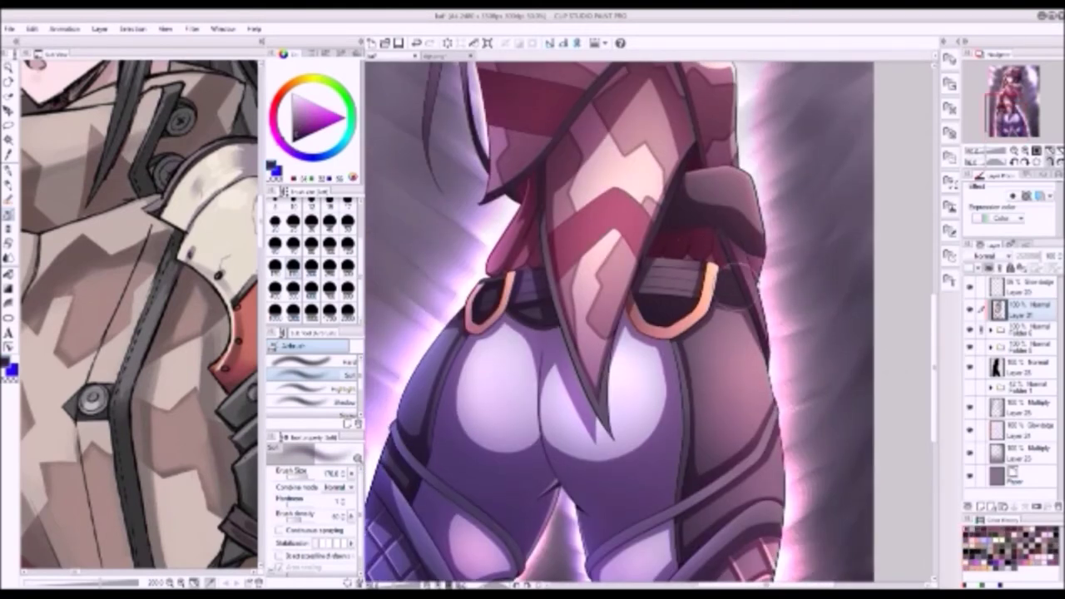
scroll(649, 325, "up", 5)
scroll(649, 324, "down", 1)
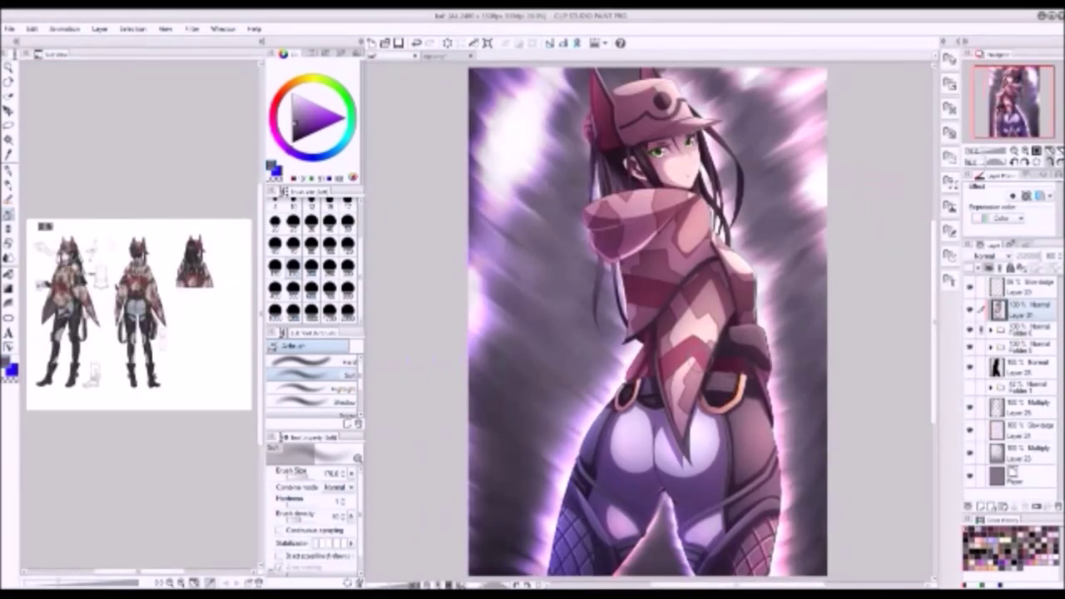
- Add a Multiply layer in the character's colour folder and shade the selected trouser areas with a size 300 soft airbrush
left_click(990, 347)
left_click(1029, 369)
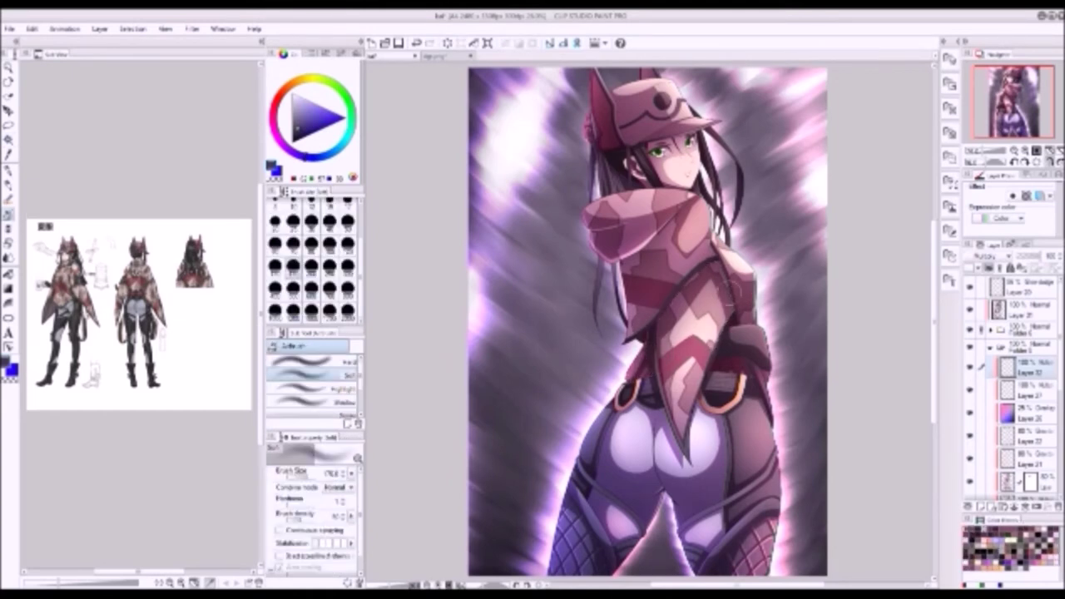
key("bracketright")
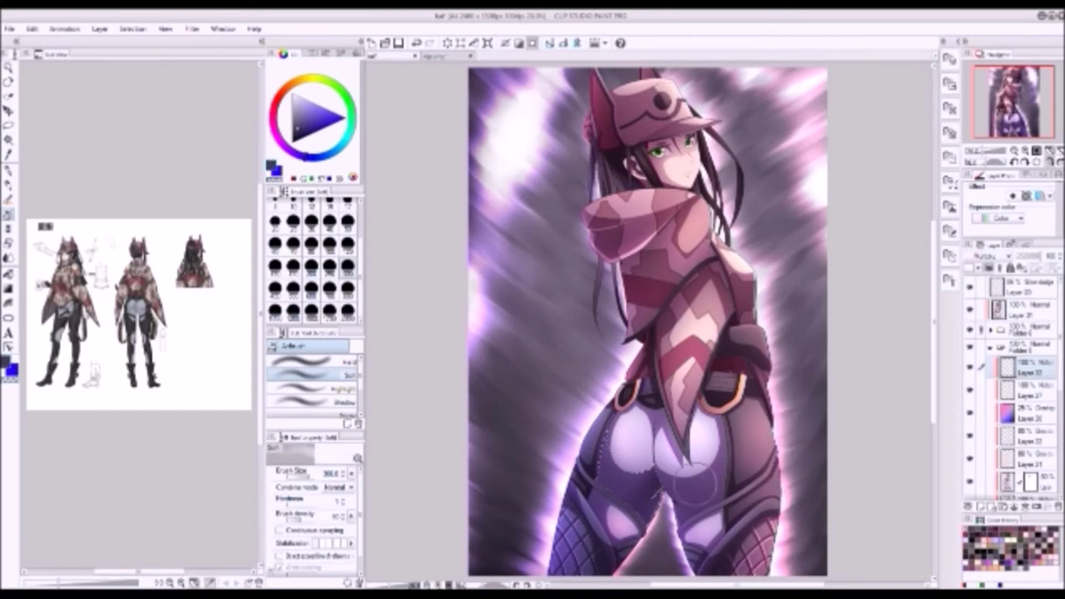
key("r")
mouse_move(768, 369)
left_mouse_down()
mouse_move(665, 449)
mouse_move(692, 398)
left_mouse_up()
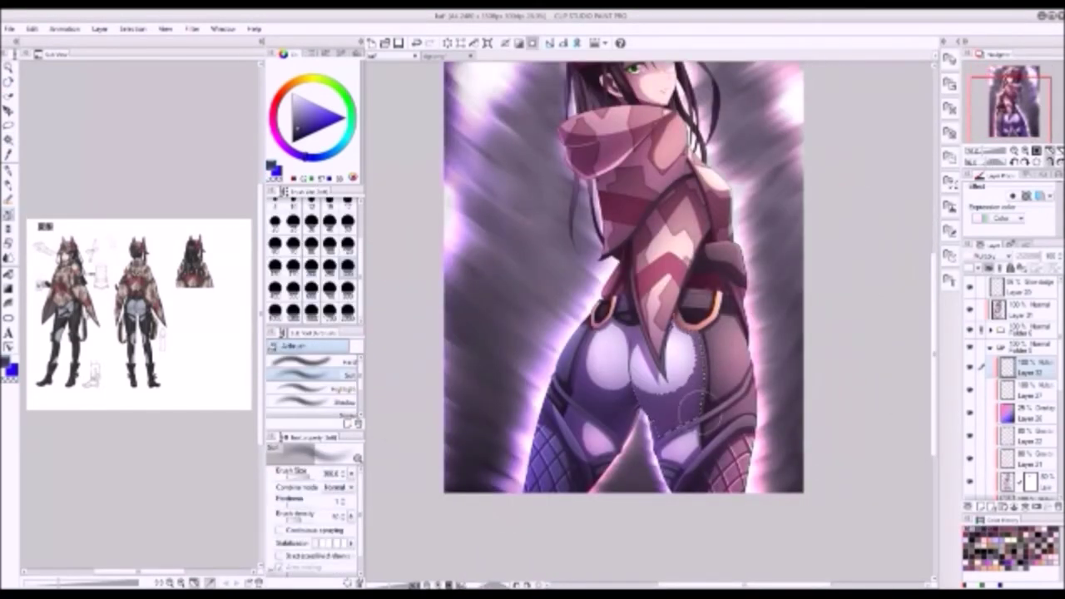
key("j")
key("b")
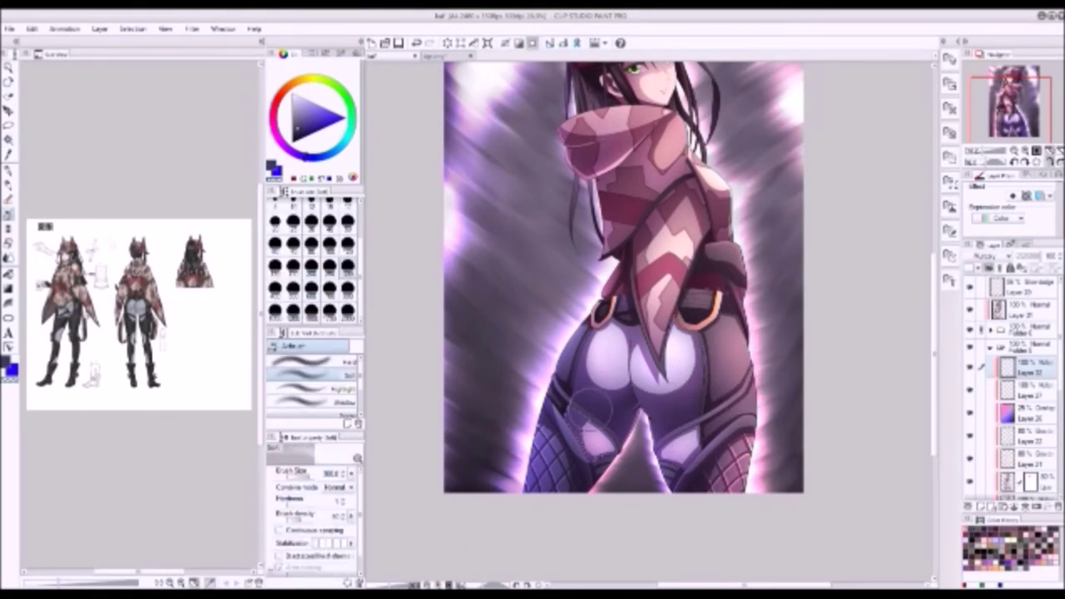
- Shade the selected trouser and cape areas on the Multiply layer with the size 300 soft airbrush
left_click_drag(690, 349, 665, 422)
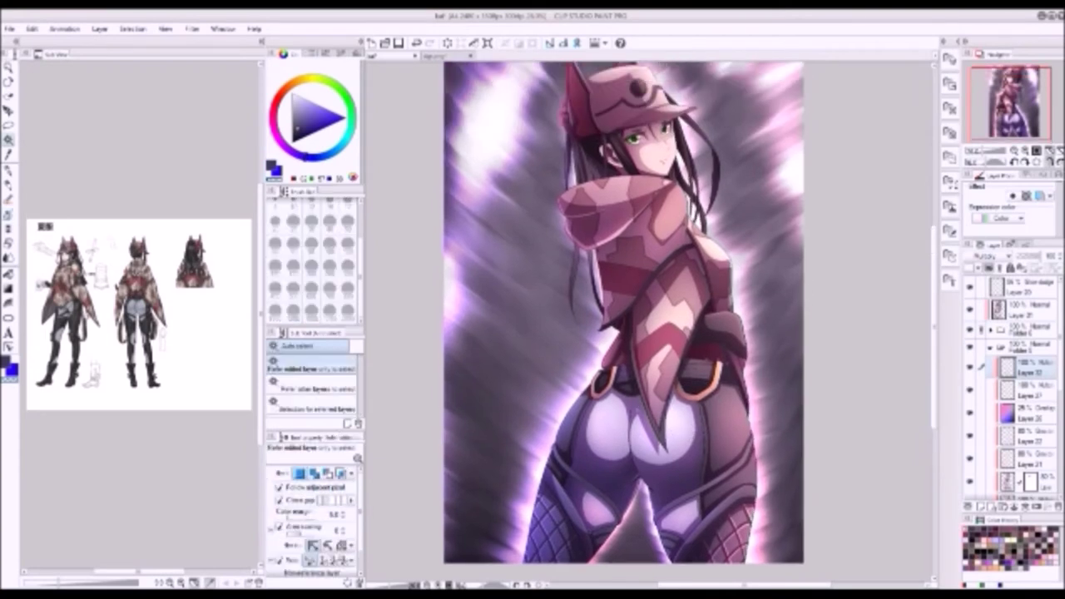
key("w")
key("b")
key("w")
left_click_drag(669, 320, 655, 401)
key("b")
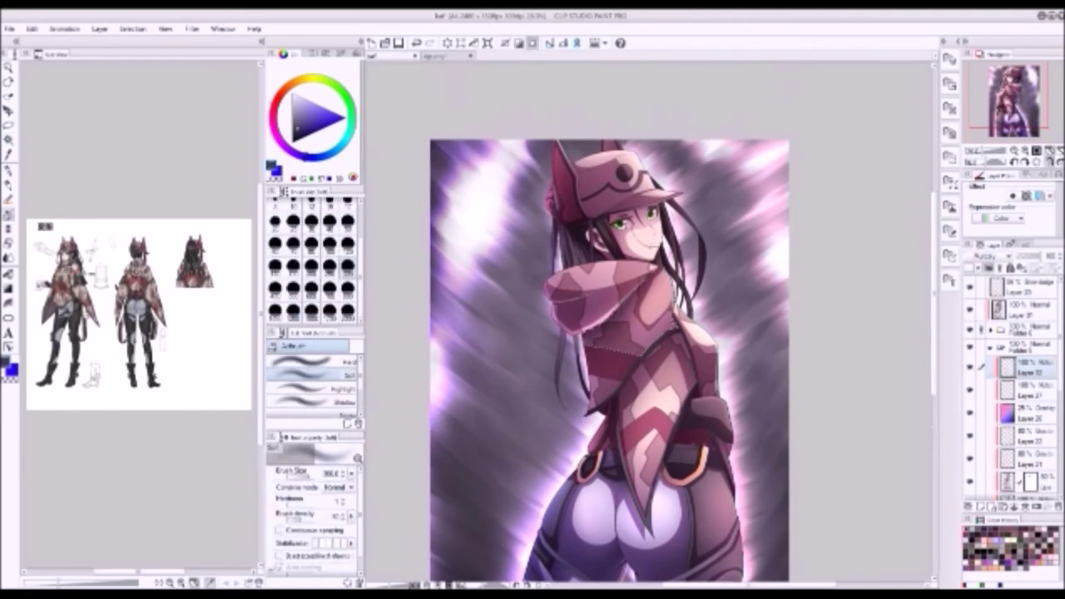
- Select the hood, the hanging flap and the arm in turn and shade them with a size 170 soft airbrush
key("w")
key("b")
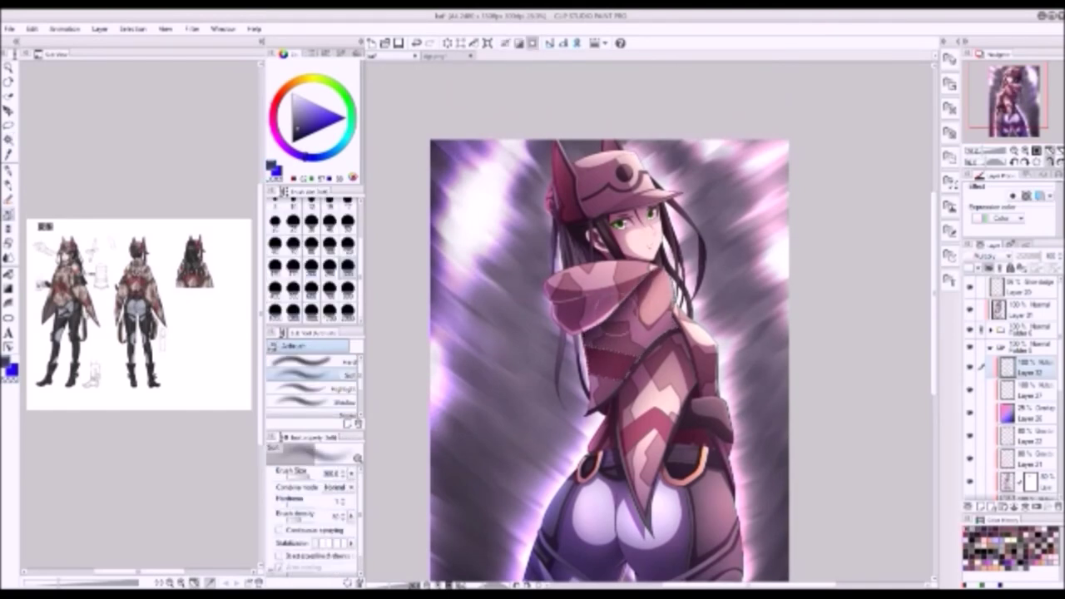
key("w")
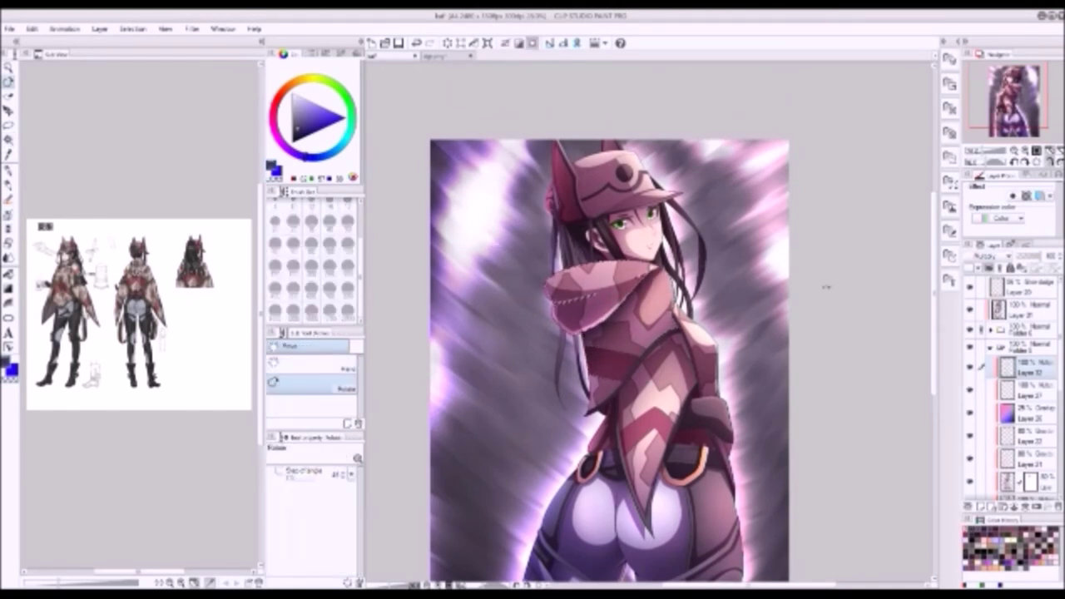
key("b")
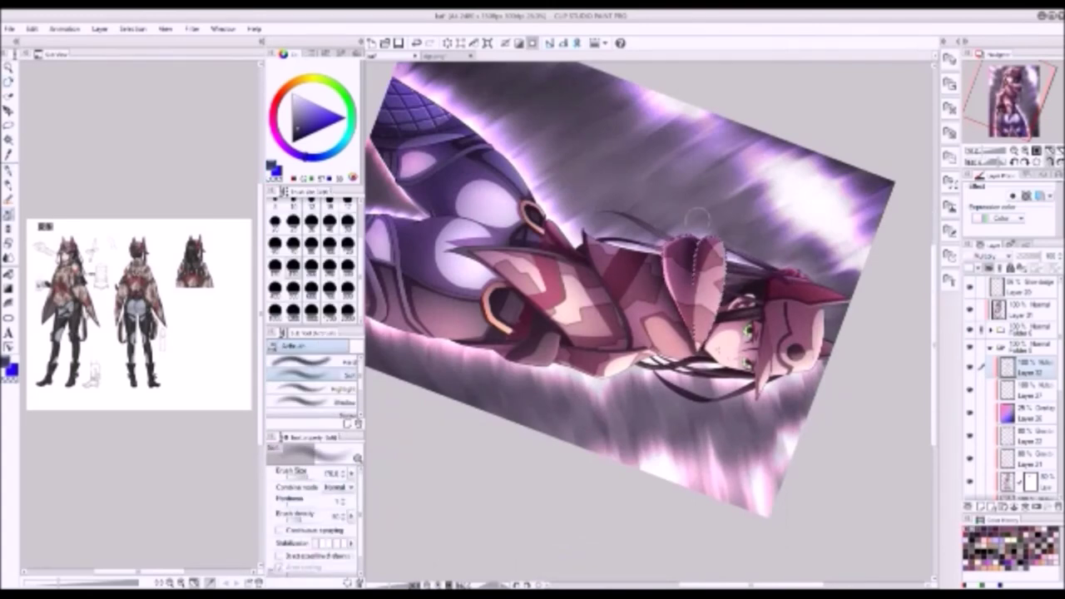
key("ctrl+0")
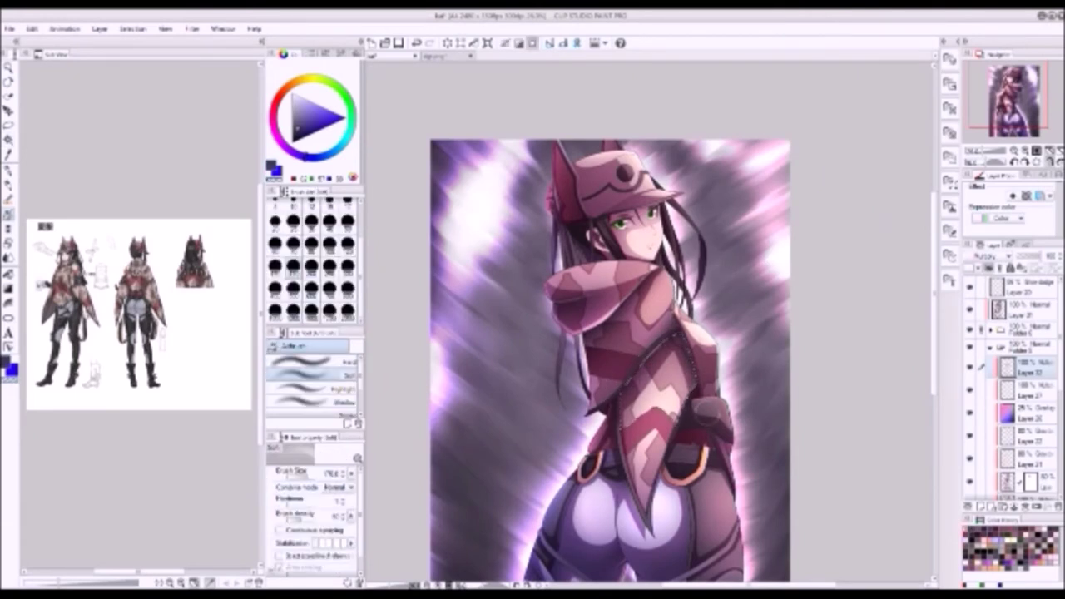
key("w")
key("b")
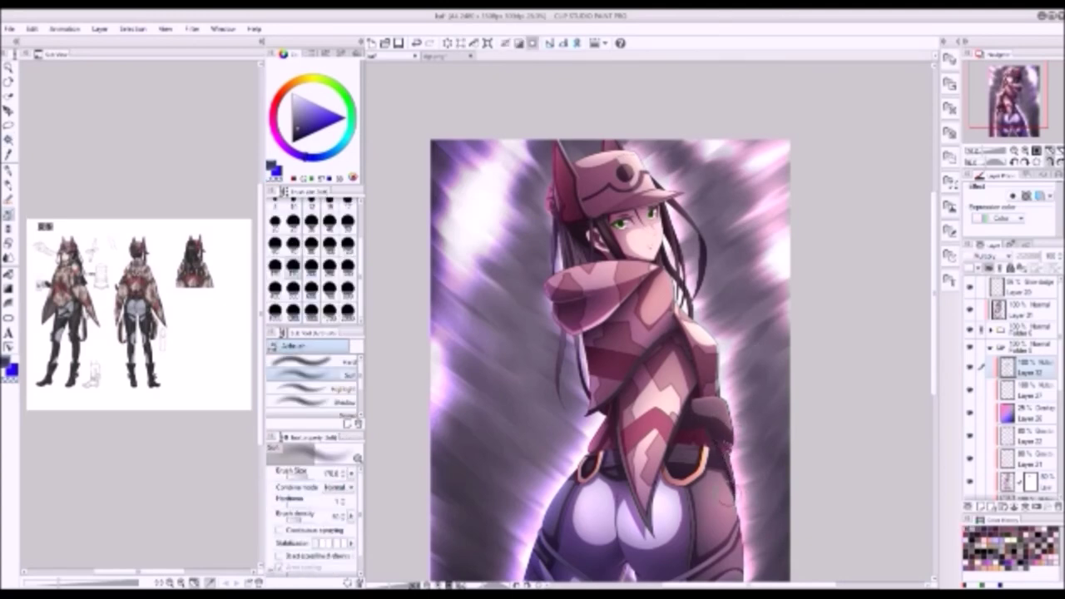
- Select the face area and airbrush a soft Multiply shadow beneath the cap's brim
scroll(750, 359, "up", 3)
scroll(665, 346, "up", 3)
key("asciicircum")
key("asciicircum")
key("asciicircum")
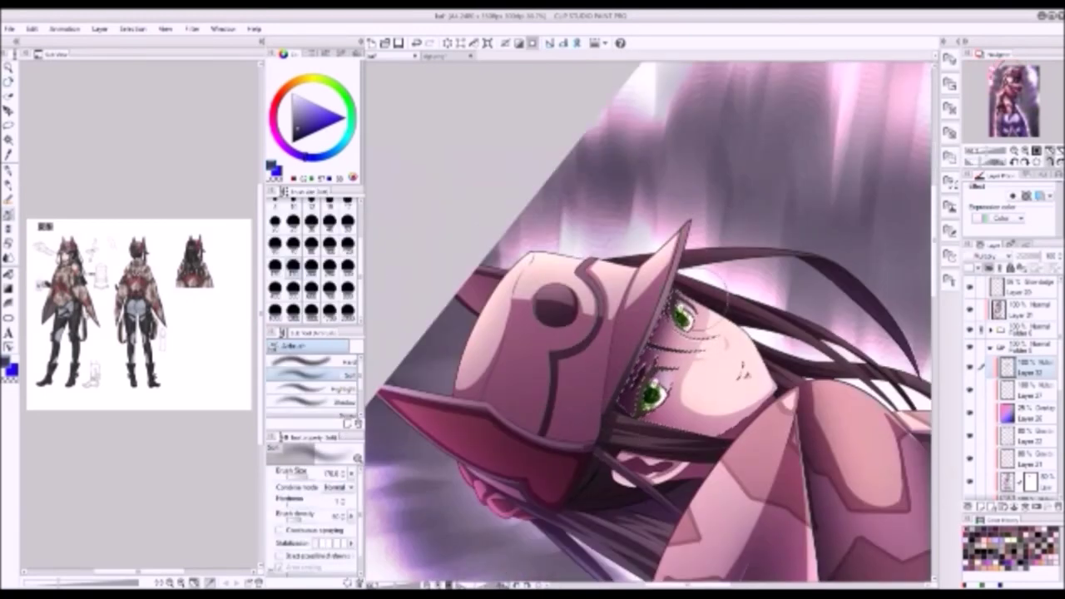
key("r")
mouse_move(666, 346)
left_mouse_down()
mouse_move(616, 391)
mouse_move(657, 357)
left_mouse_up()
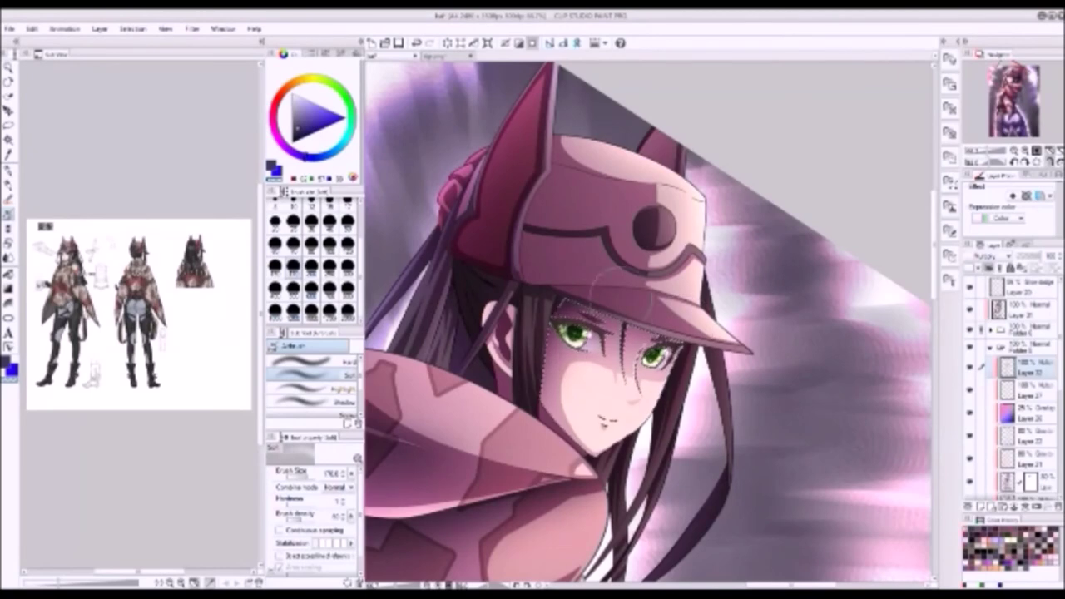
key("r")
left_click_drag(665, 358, 582, 399)
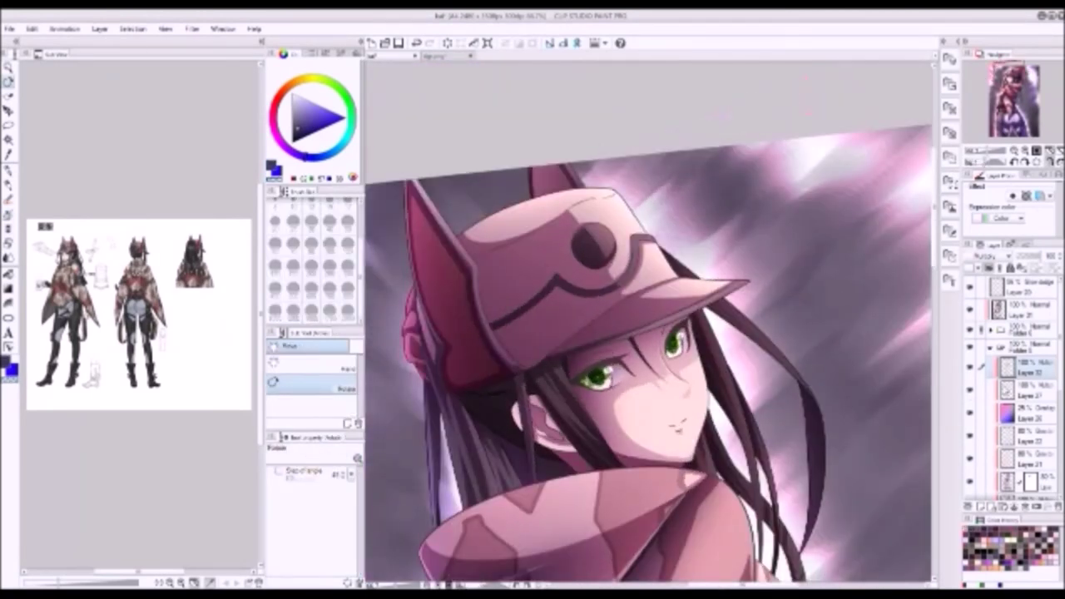
- Set the lower Multiply layer's opacity to 50% and airbrush soft shading on the cap using the upper Multiply layer
left_click(1023, 388)
left_click_drag(832, 433, 850, 469)
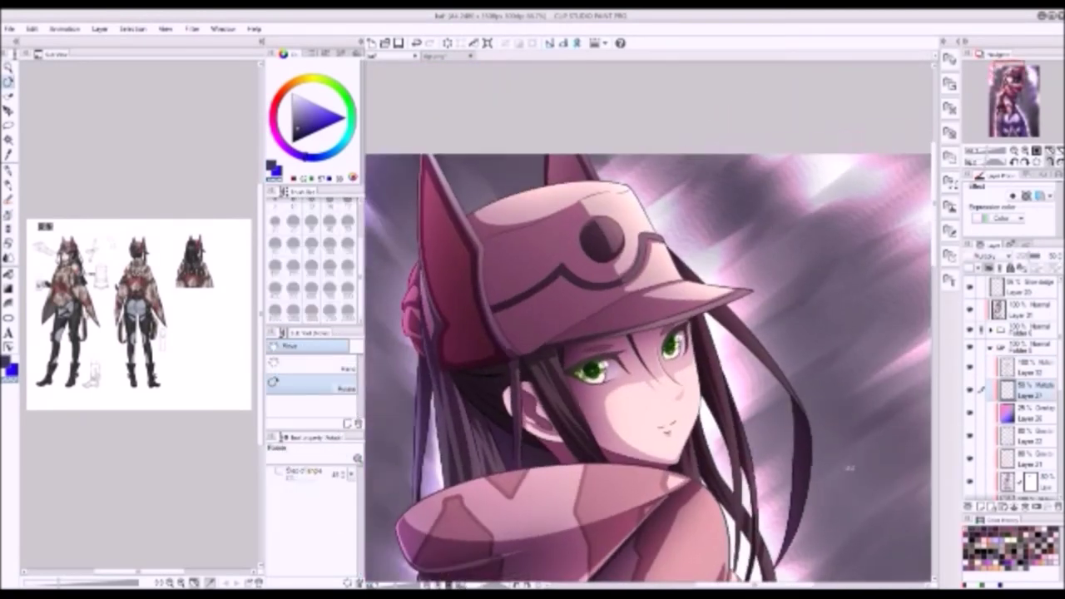
key("b")
mouse_move(466, 250)
left_mouse_down()
mouse_move(499, 300)
mouse_move(549, 217)
left_mouse_up()
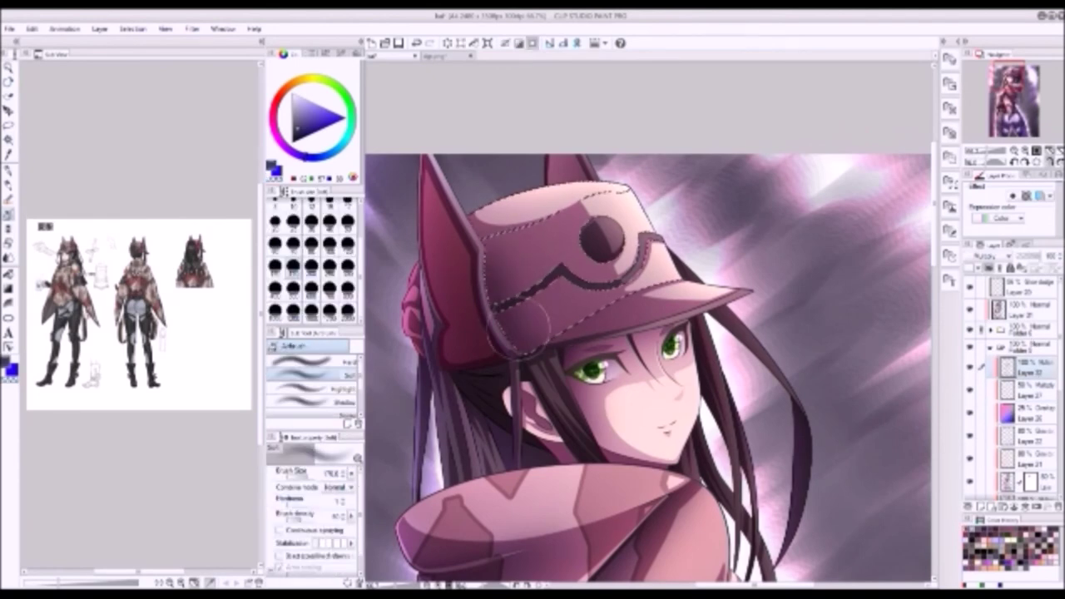
left_click(1023, 366)
left_click_drag(748, 350, 583, 208)
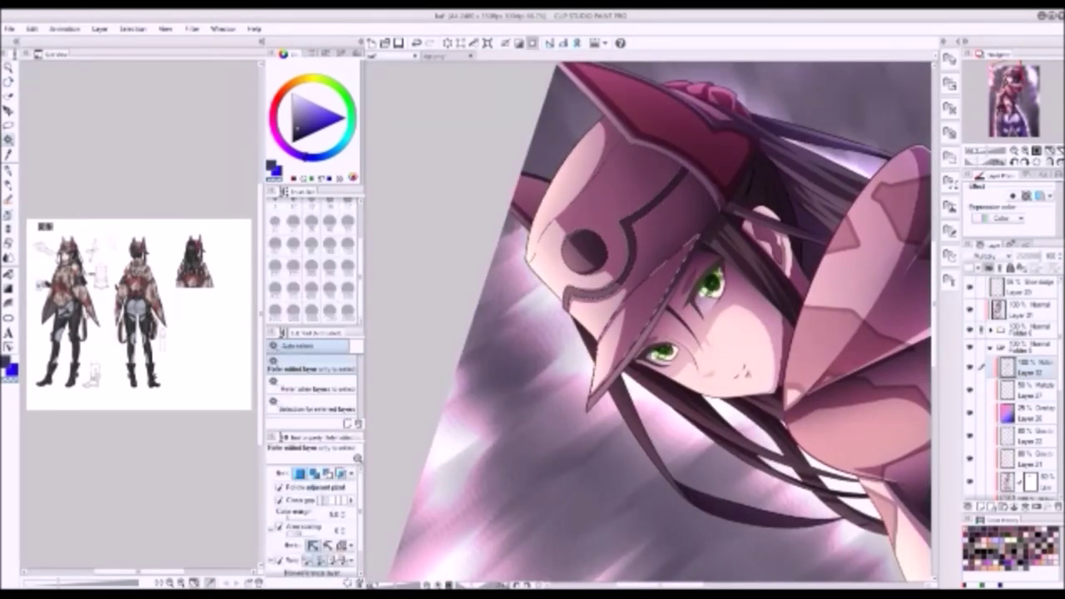
- Shade the selected base of the cap's large red ear and clear the selection
key("ctrl+@")
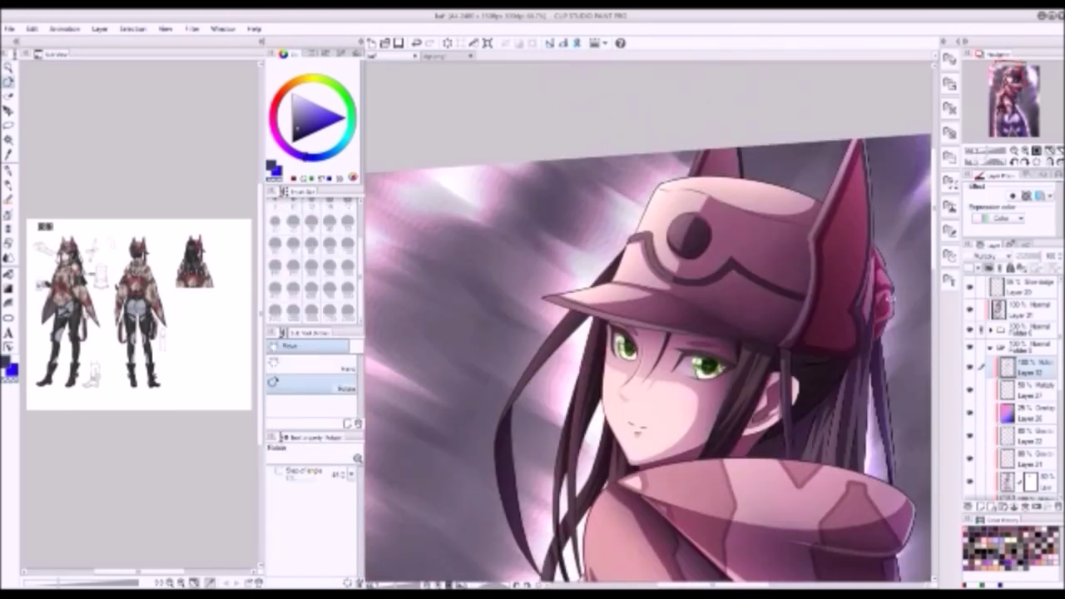
left_click_drag(857, 146, 805, 342)
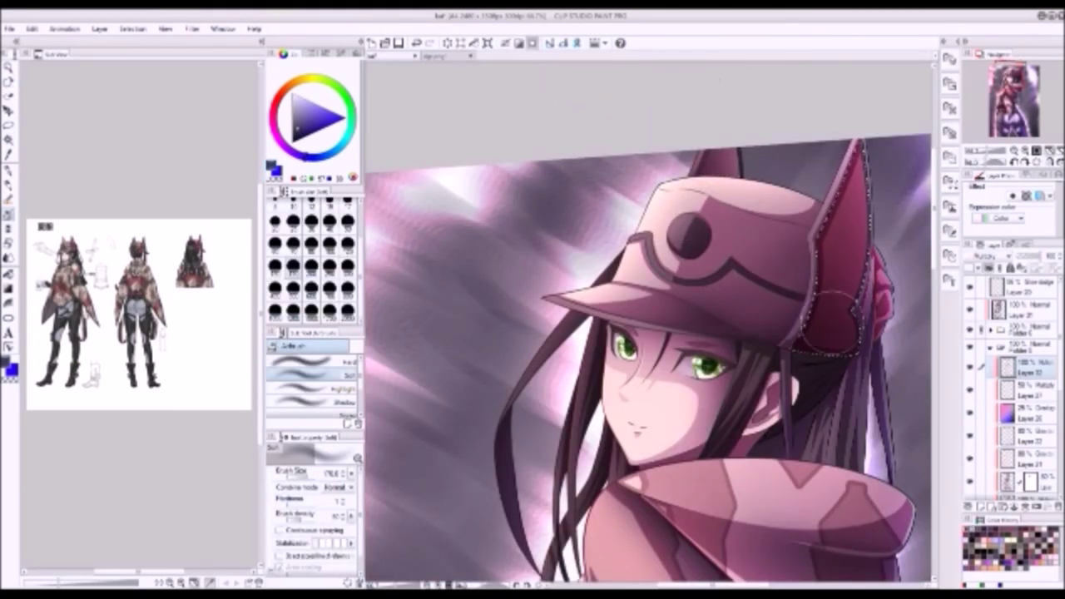
key("h")
key("ctrl+d")
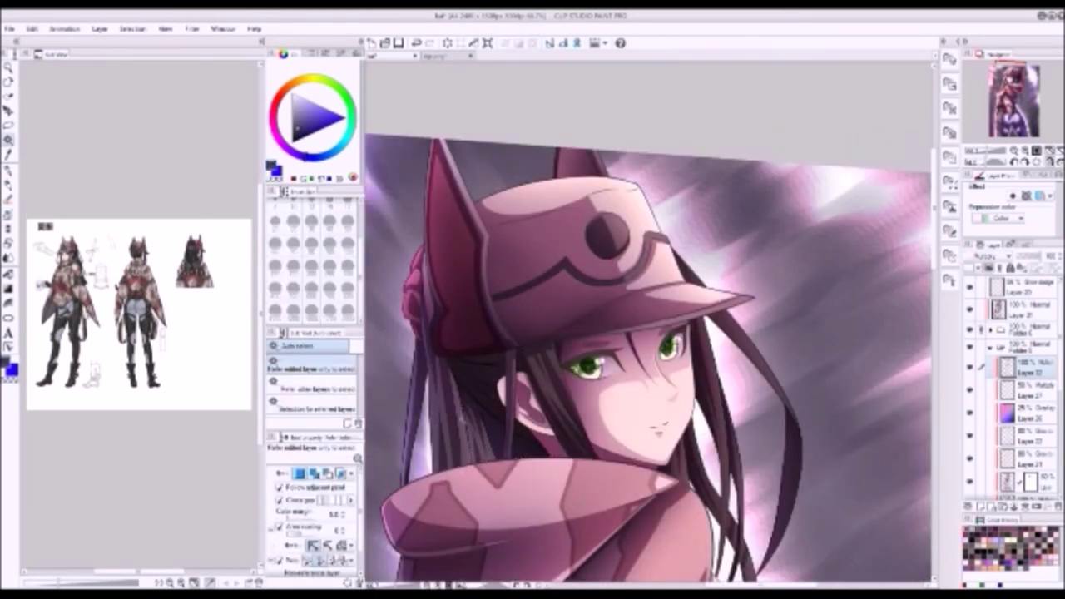
- Shade the loose hair strands, the cape's lower point and the area beneath the hood with the soft airbrush
scroll(496, 261, "down", 5)
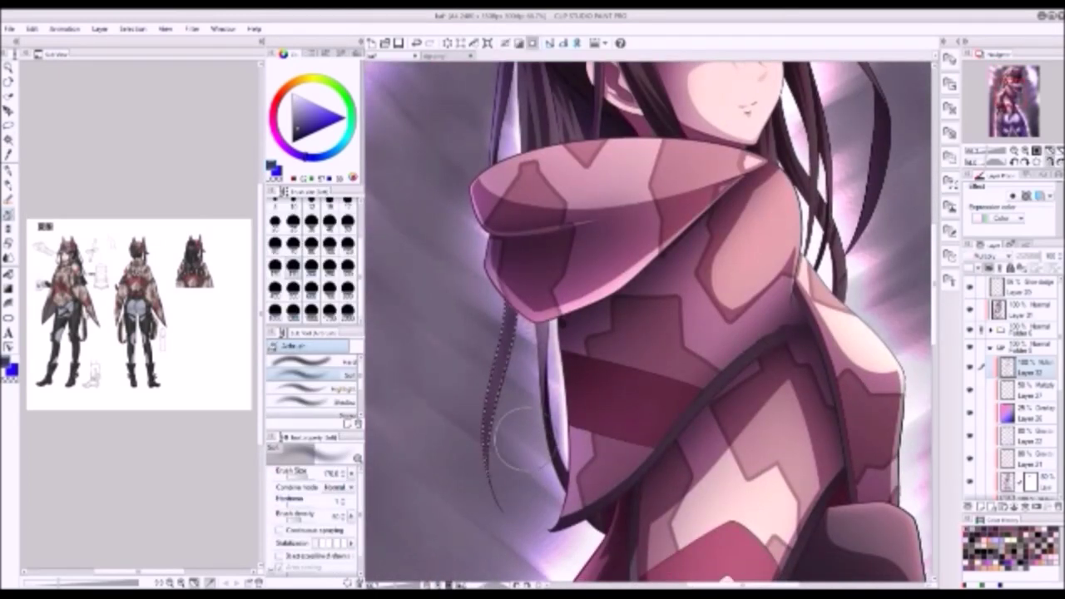
mouse_move(536, 249)
left_mouse_down()
mouse_move(582, 317)
mouse_move(677, 388)
mouse_move(566, 358)
left_mouse_up()
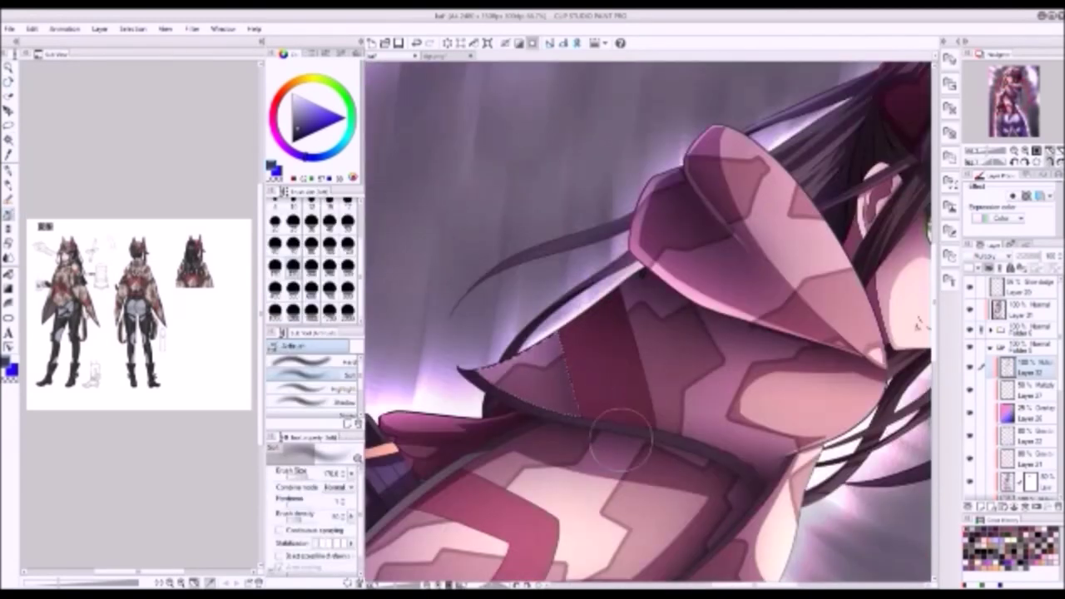
mouse_move(656, 448)
left_mouse_down()
mouse_move(674, 332)
mouse_move(607, 482)
mouse_move(677, 310)
left_mouse_up()
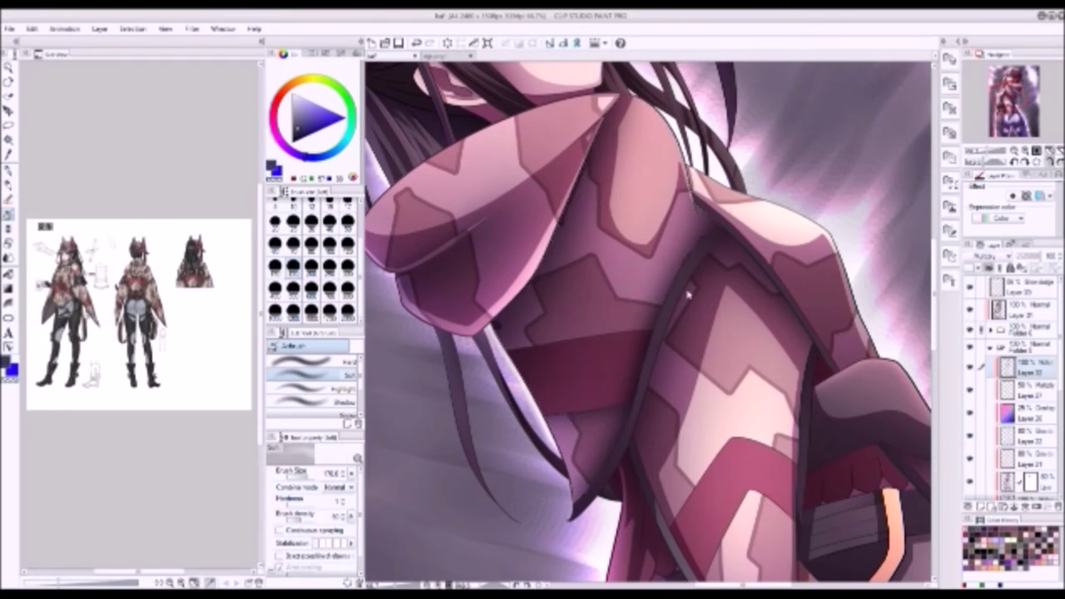
left_click_drag(541, 366, 577, 428)
key("ctrl+0")
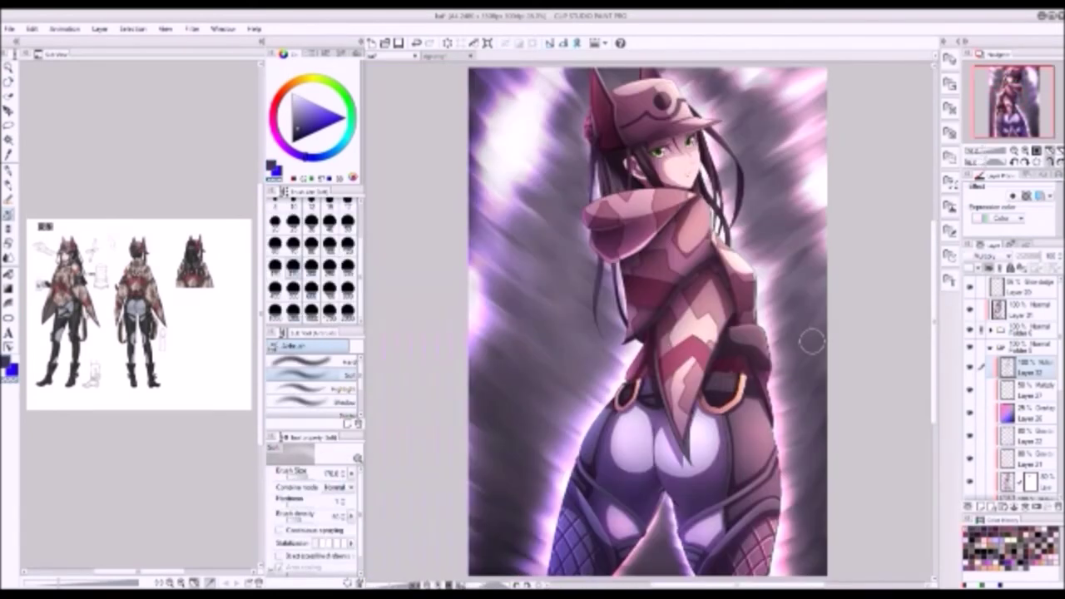
scroll(782, 263, "up", 5)
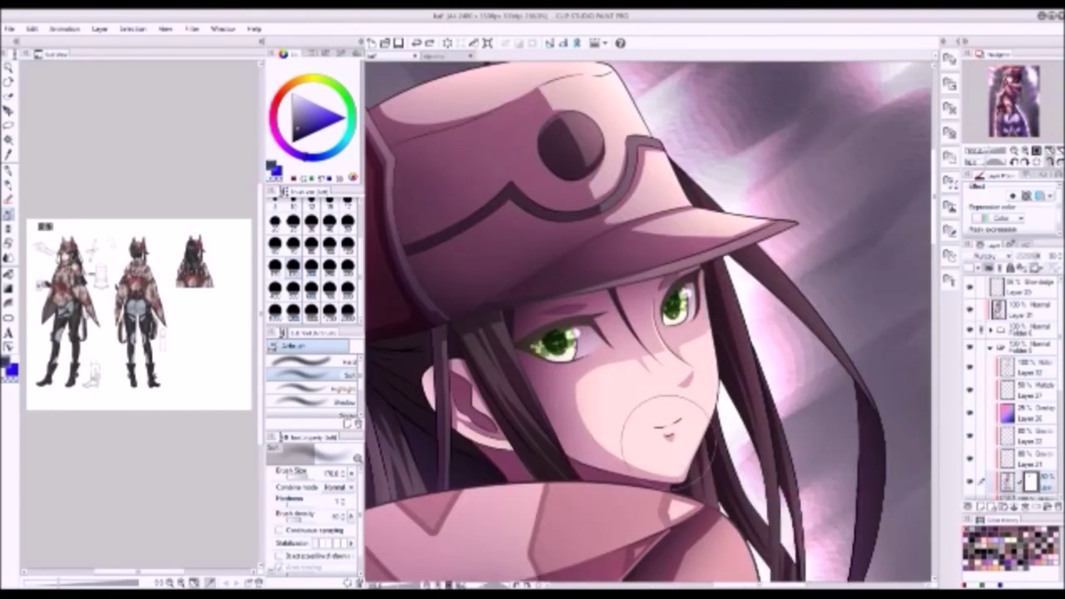
key("ctrl+0")
key("Tab")
key("Tab")
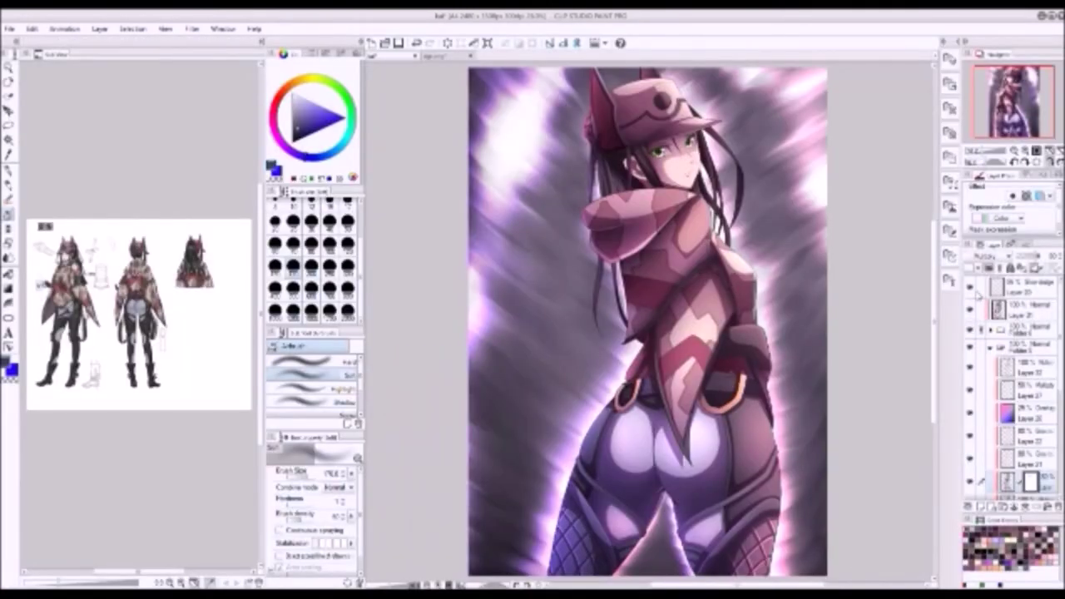
- Spray pale yellow light particles over the background on a new top layer with a size 1200 spray brush and blend them as Glow dodge
left_click(994, 287)
key("ctrl+shift+n")
key("b")
left_click(340, 287)
mouse_move(499, 350)
left_mouse_down()
mouse_move(533, 449)
mouse_move(516, 250)
left_mouse_up()
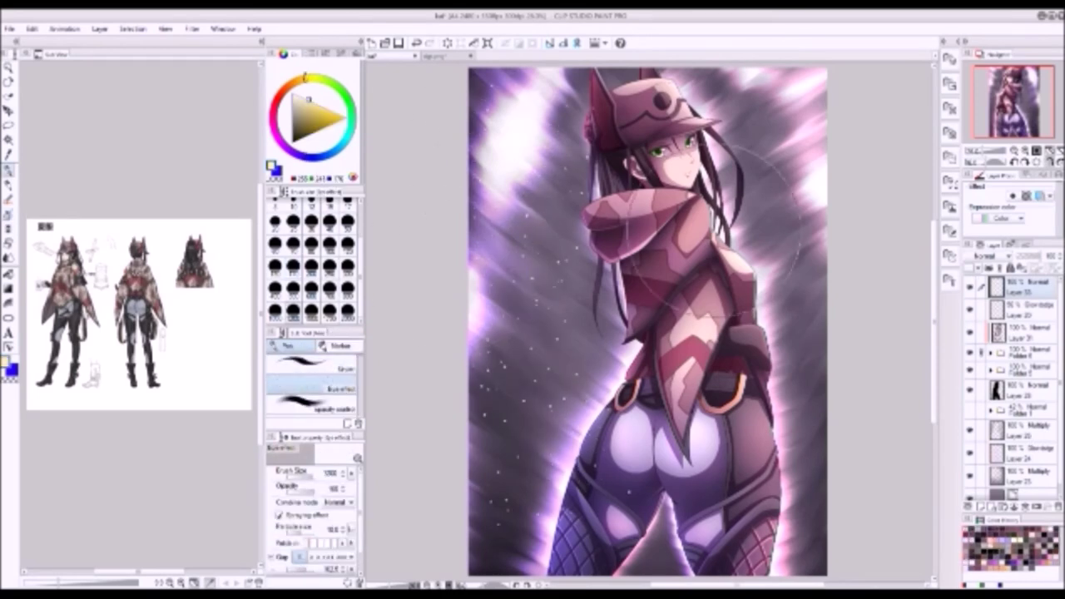
scroll(879, 392, "down", 3)
scroll(790, 237, "up", 4)
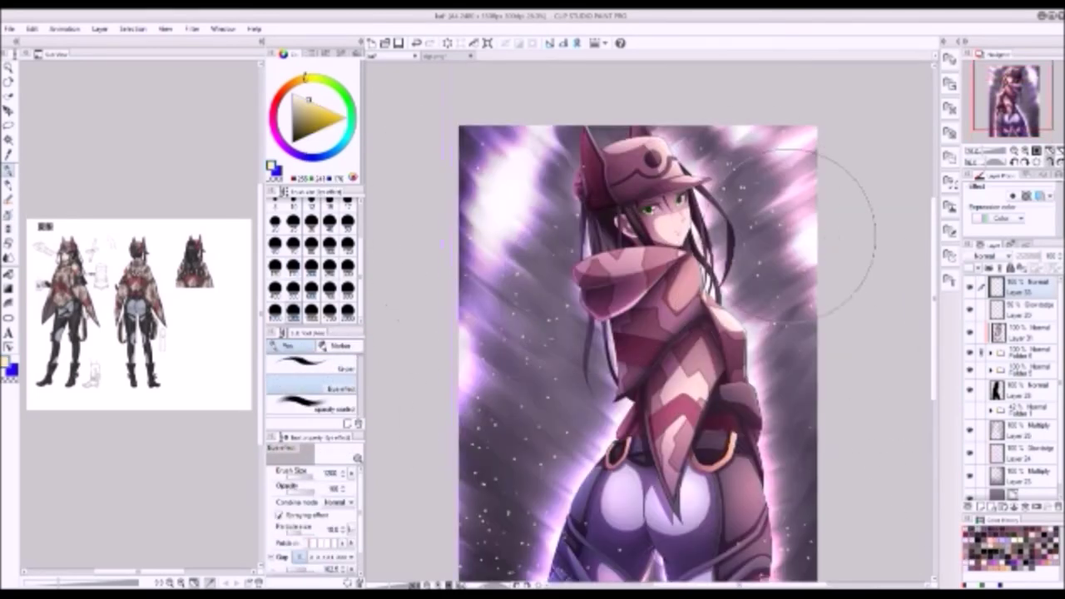
right_click(989, 354)
left_click(998, 366)
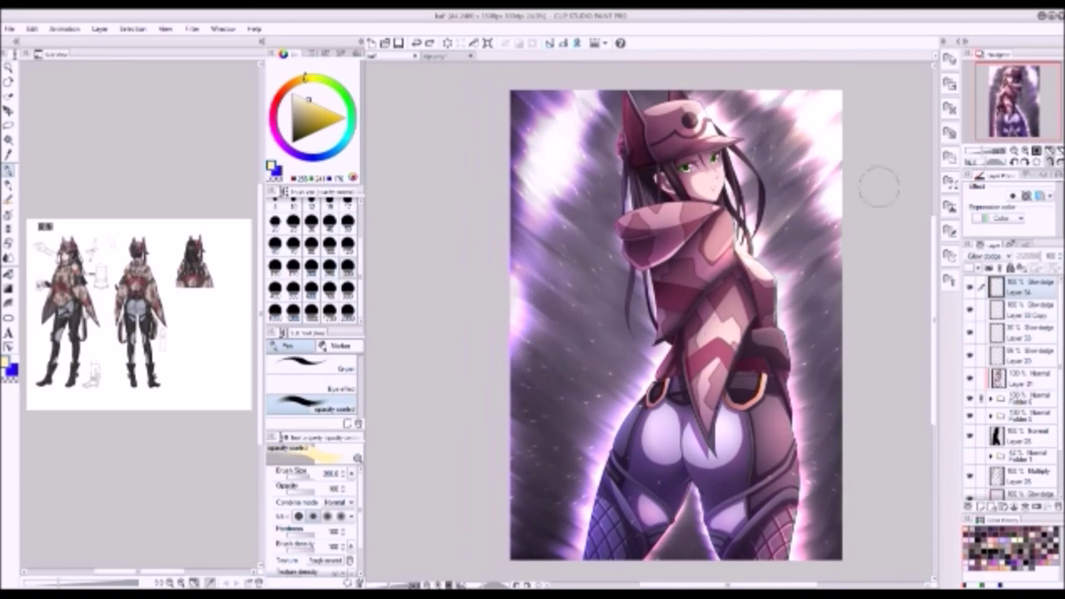
- Paint pale yellow light on the cap emblem, cape flap and shoulder on a Glow dodge layer with a size 300 opacity-controlled brush
left_click_drag(749, 328, 789, 216)
key("ctrl+z")
mouse_move(832, 166)
left_mouse_down()
mouse_move(699, 336)
mouse_move(779, 248)
left_mouse_up()
key("ctrl+z")
key("ctrl+z")
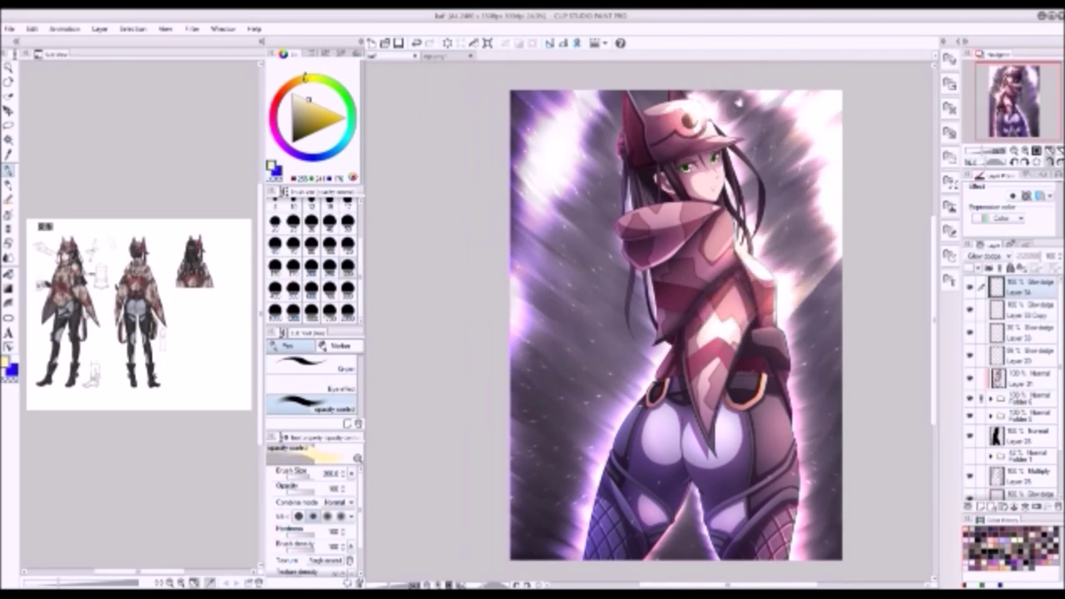
left_click_drag(690, 116, 678, 156)
- Clean up the glow along the figure's lit side with the brush set to transparent colour
key("^")
key("^")
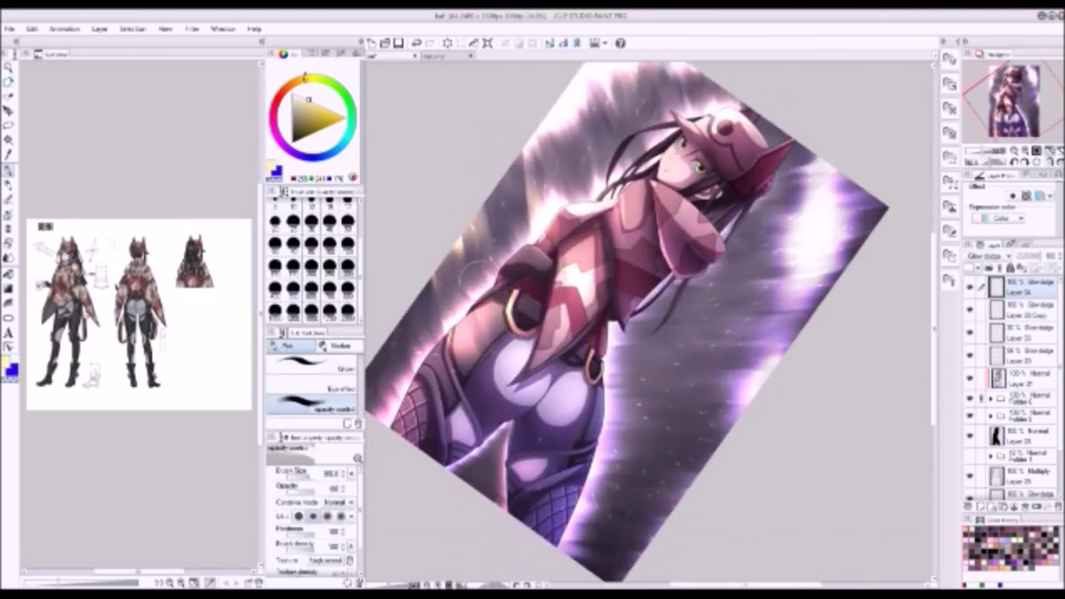
left_click_drag(532, 250, 520, 148)
key("h")
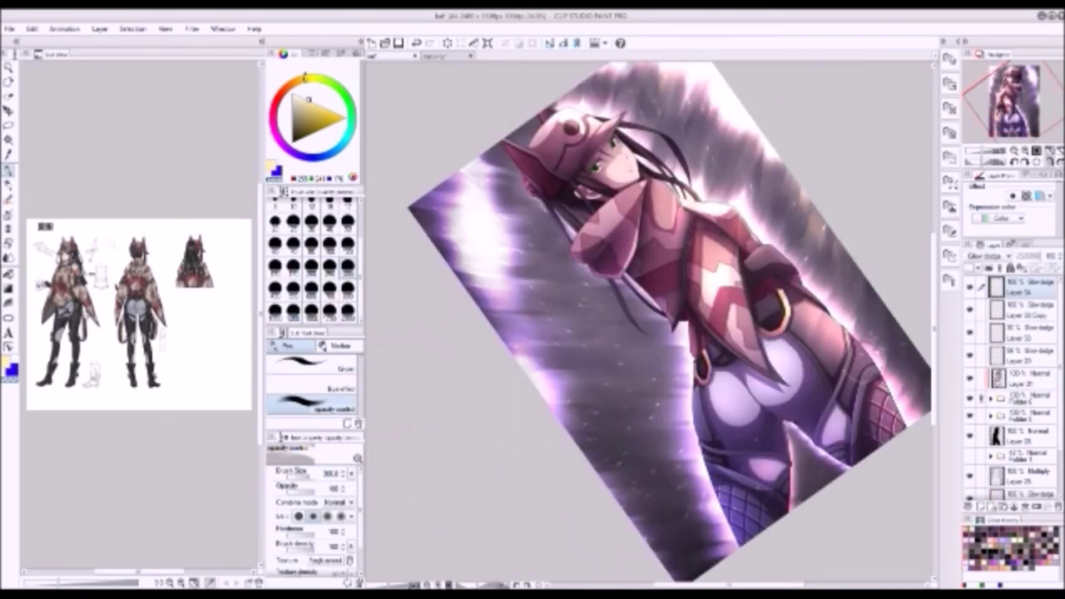
key("ctrl+0")
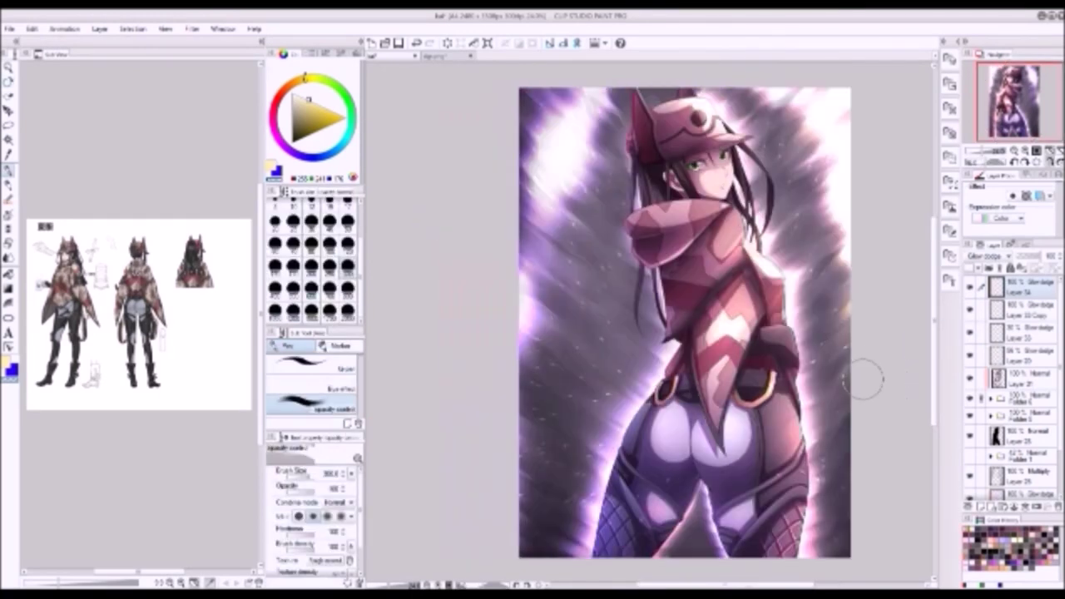
- Add Glow dodge highlights to the selected trouser areas and refine the glow along the outer hip and thigh
key("h")
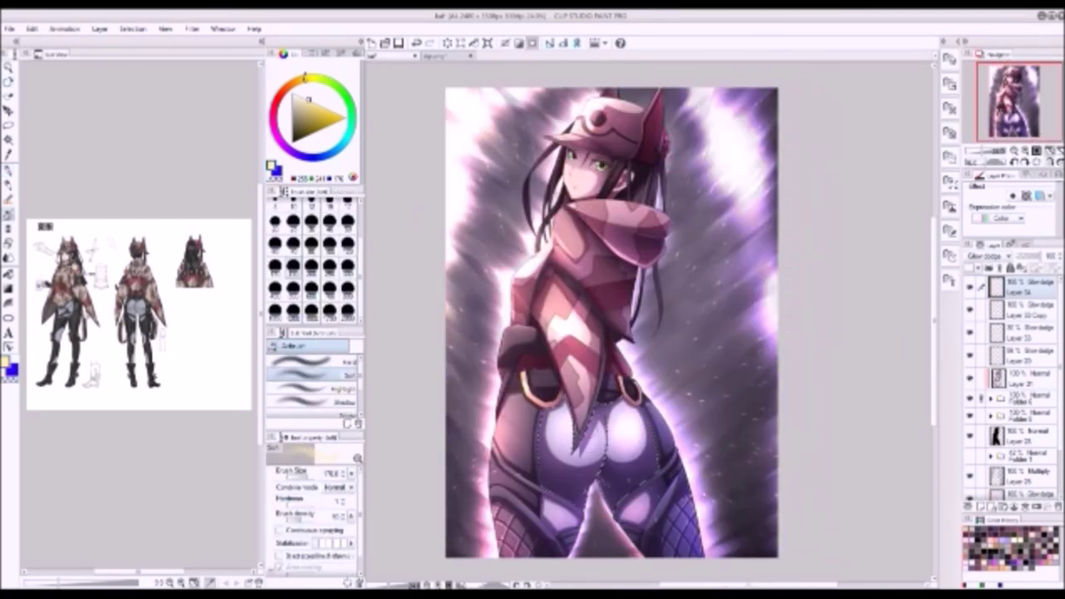
left_click_drag(565, 416, 583, 461)
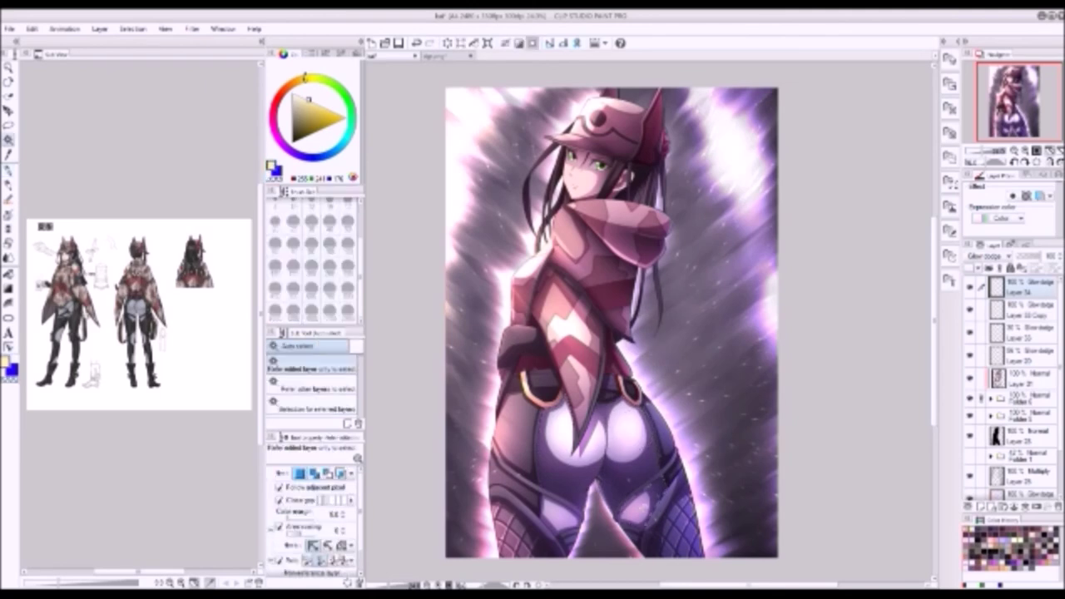
key("w")
key("b")
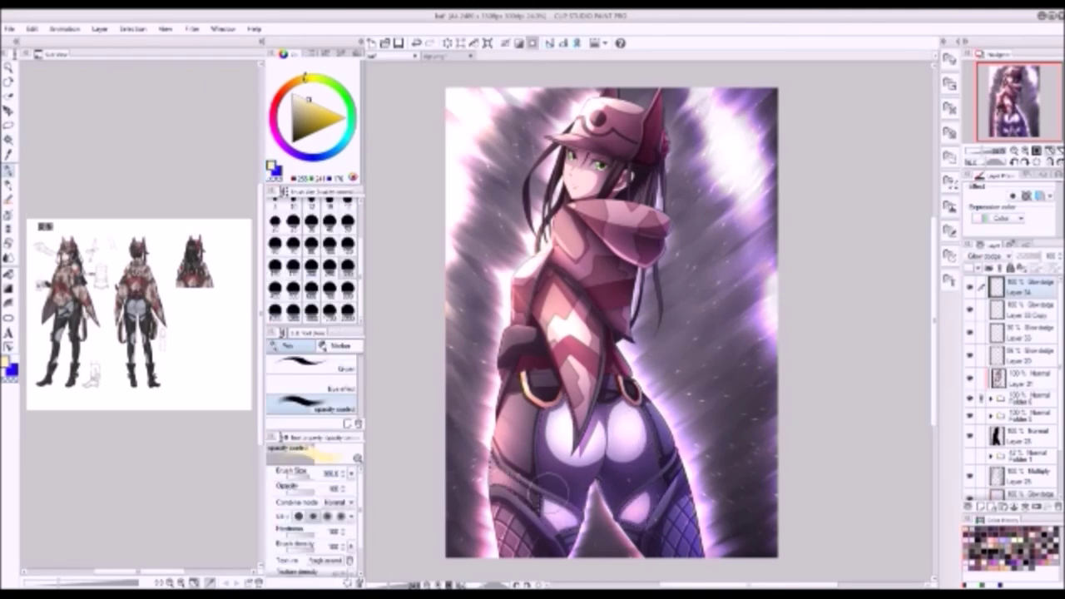
key("h")
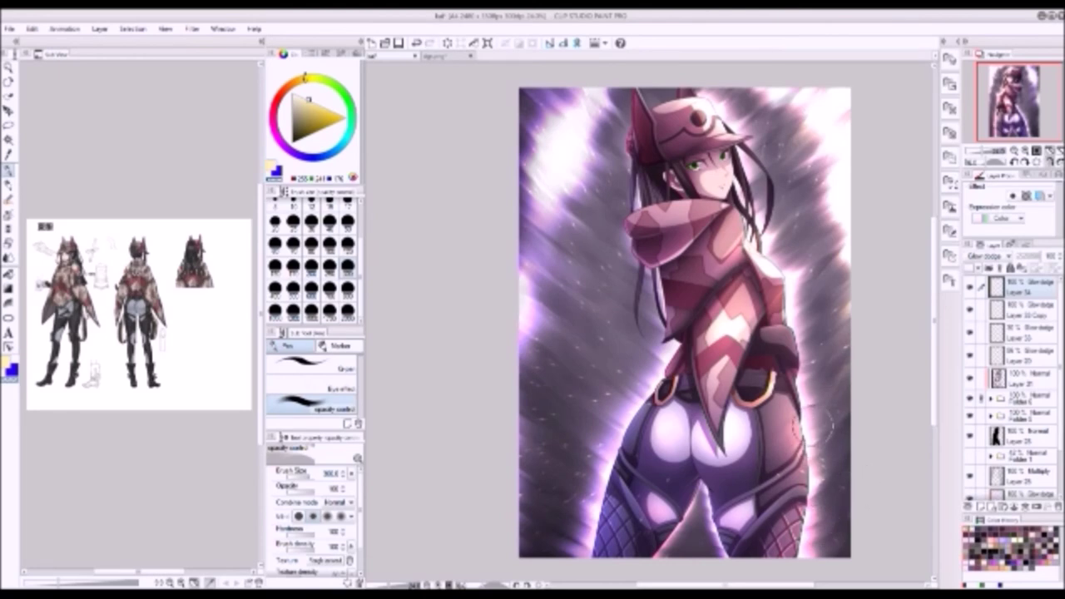
left_click_drag(811, 424, 800, 508)
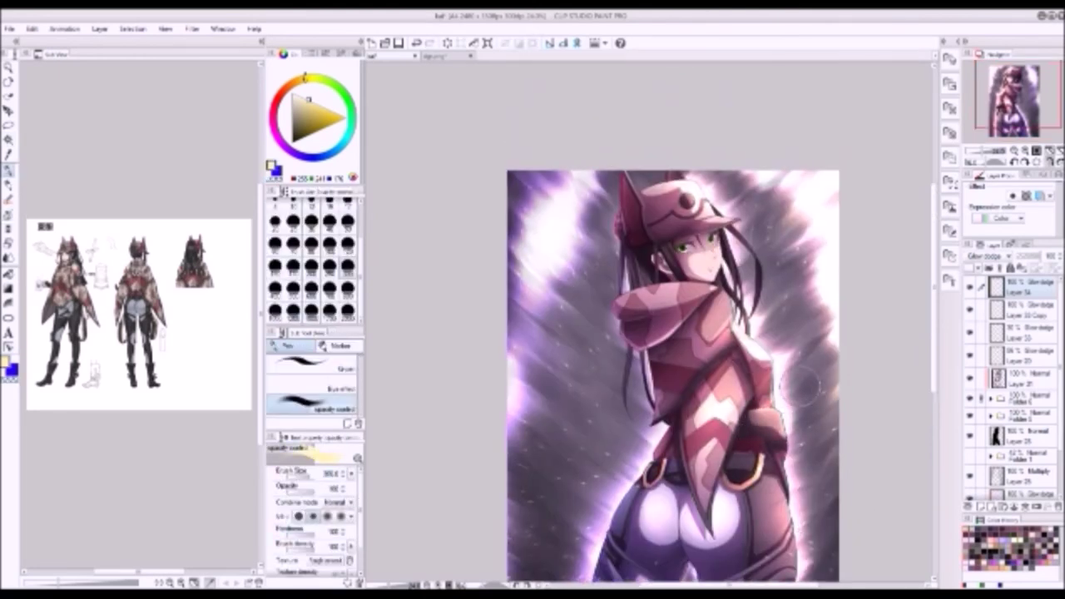
- Finish the glow beside the figure, then cover the canvas with a noise layer blended as Overlay at reduced opacity
left_click_drag(814, 449, 896, 388)
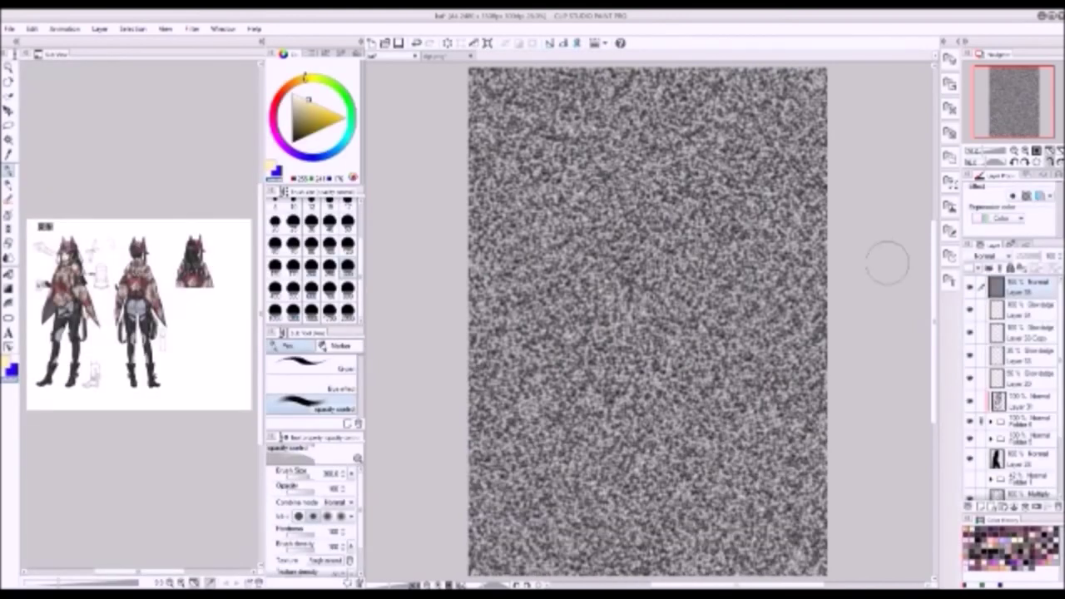
left_click_drag(1028, 256, 1022, 260)
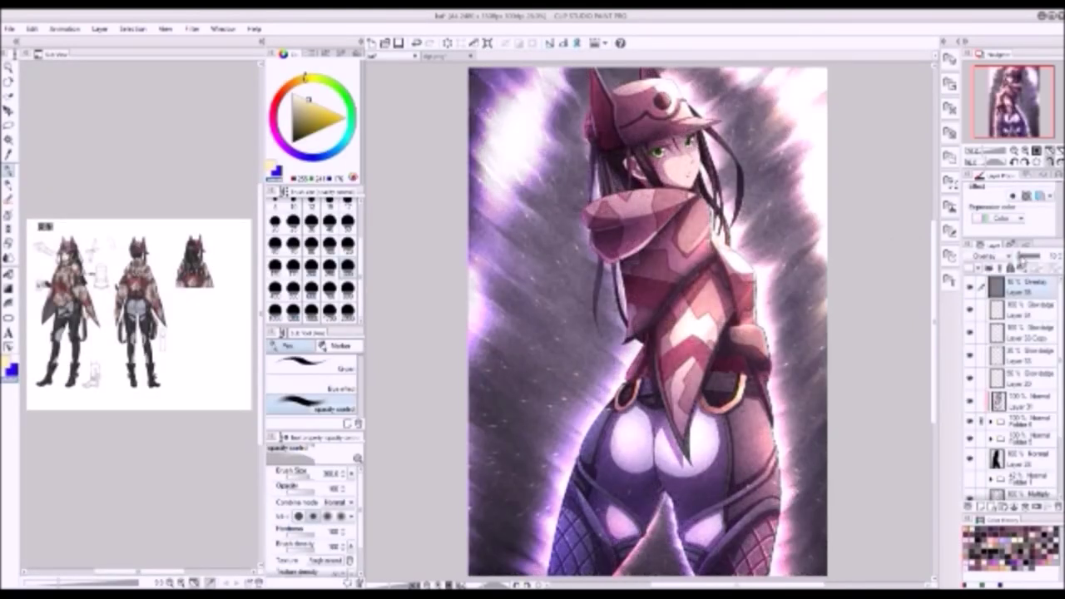
- Paste the social link signature from the other open document into the illustration and scale it down
key("ctrl+Tab")
key("ctrl+Tab")
key("ctrl+v")
key("ctrl+t")
left_click_drag(817, 200, 732, 214)
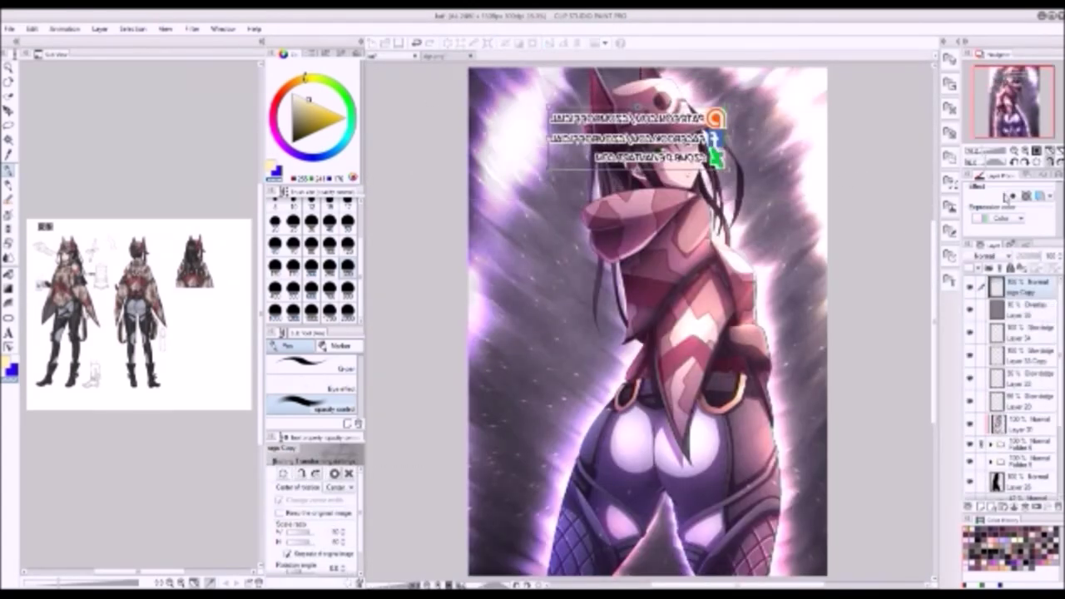
- Flip the canvas view, place the signature in the artwork's bottom-left corner and set its layer opacity to 50%
left_click(1050, 161)
left_click_drag(656, 133, 565, 535)
scroll(624, 466, "up", 3)
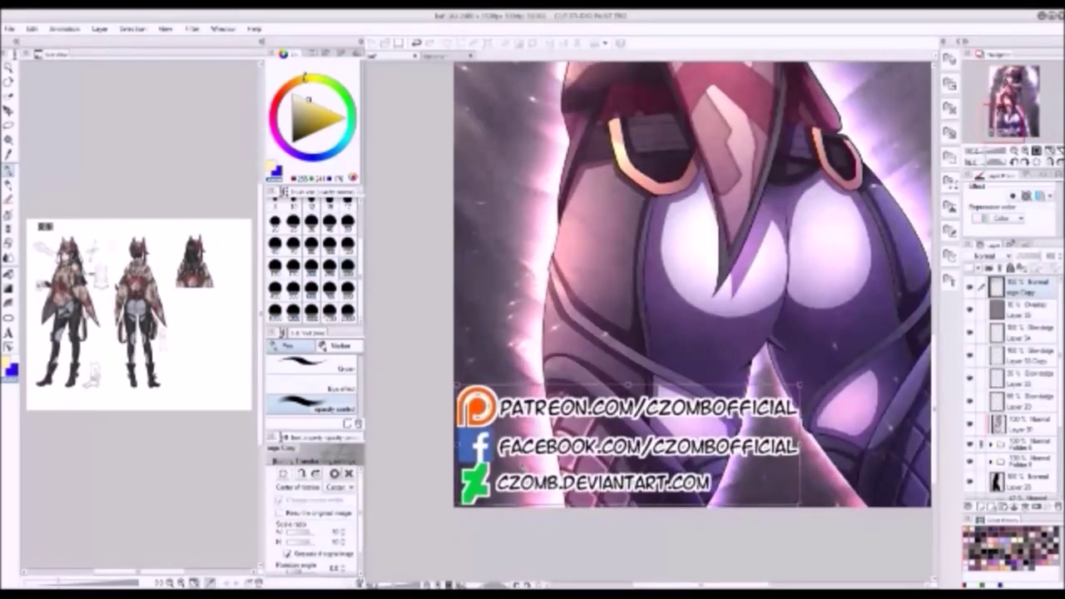
key("Return")
key("ctrl+0")
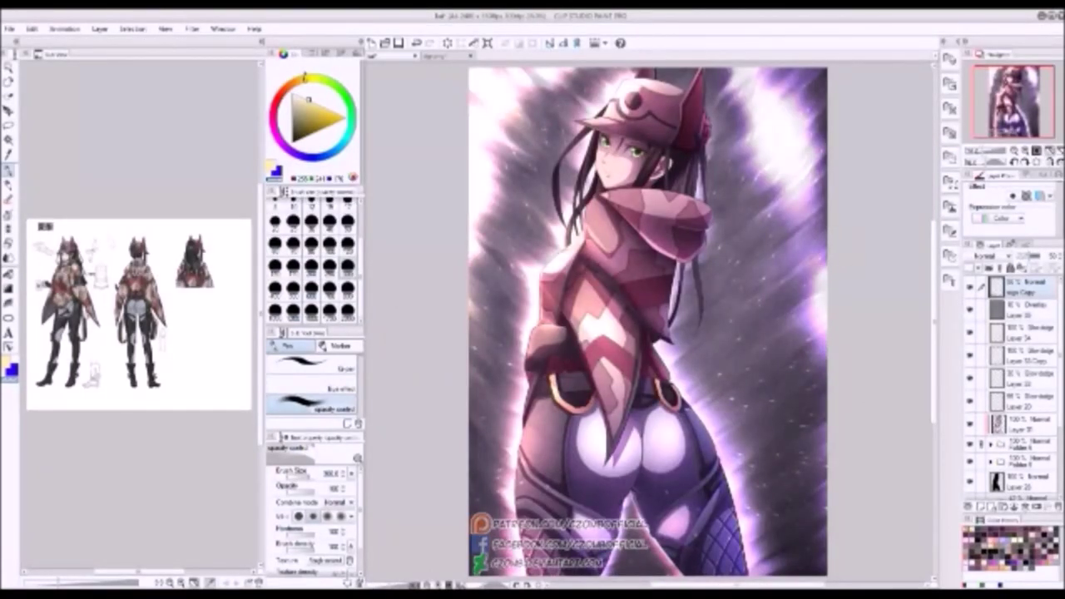